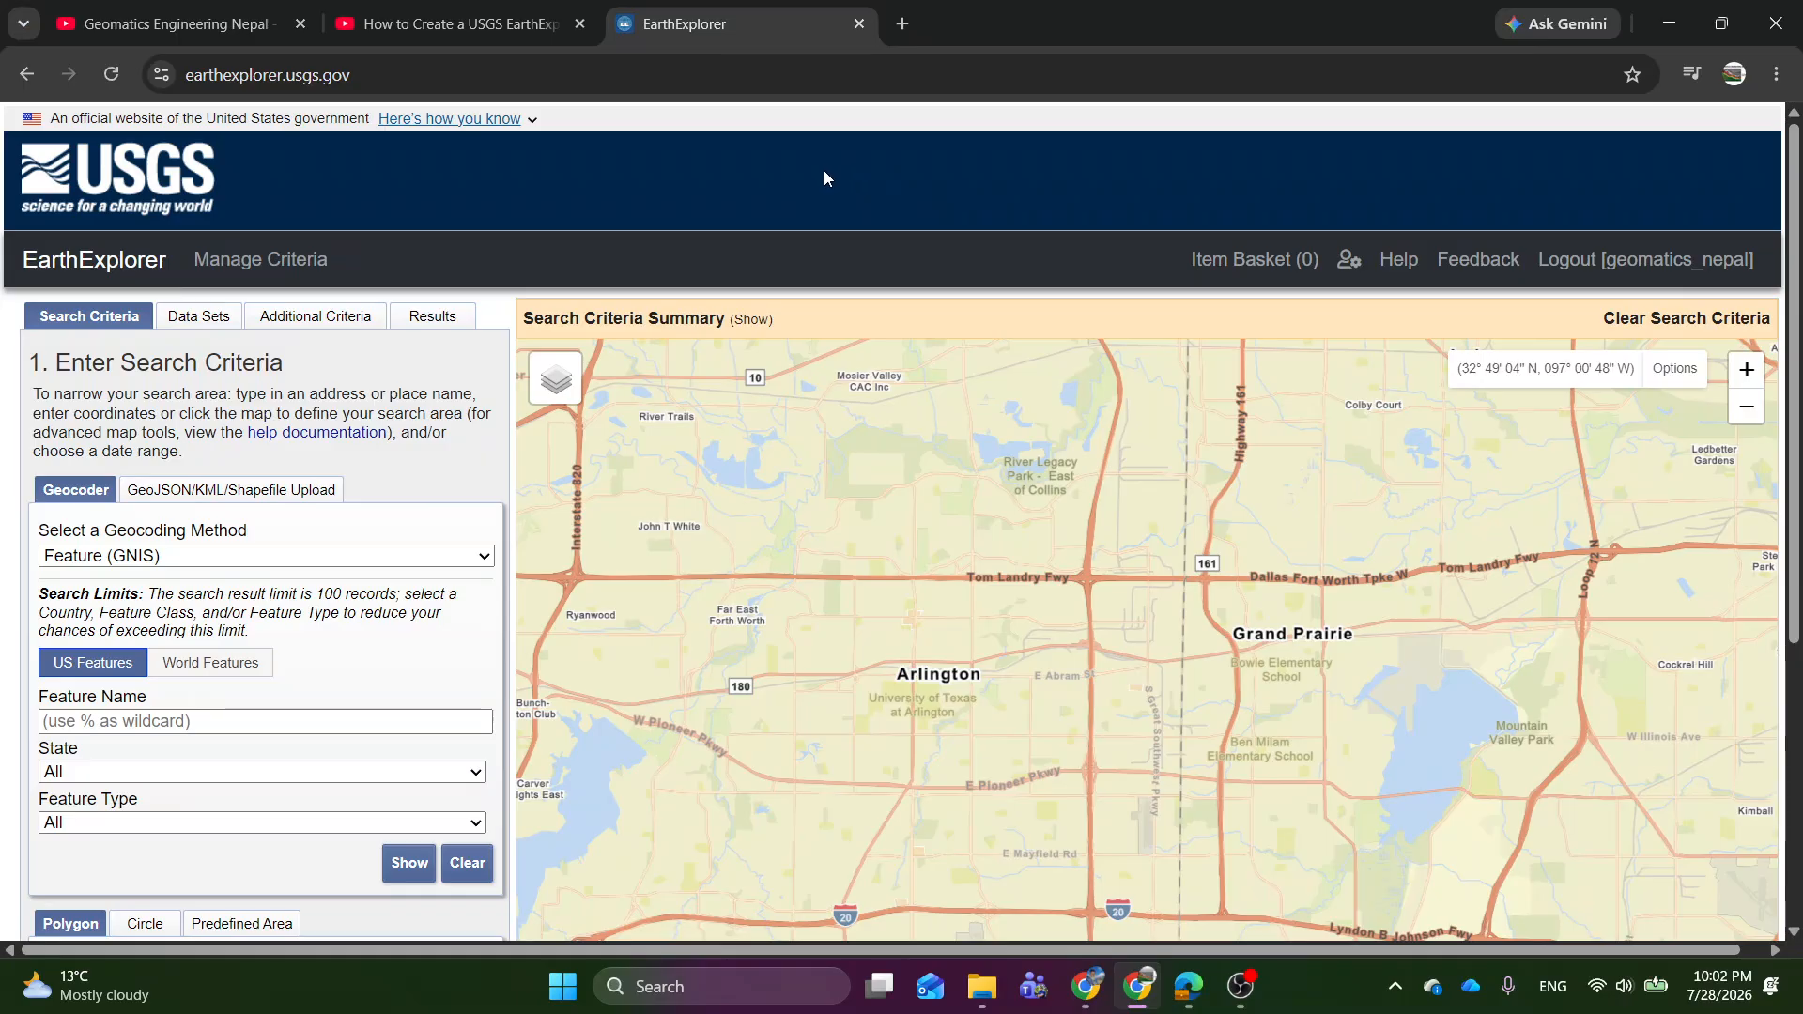
# Switch to the YouTube video on creating a USGS EarthExplorer account, rewind it to the start, pause it and enlarge the player.
pyautogui.click(467, 13)
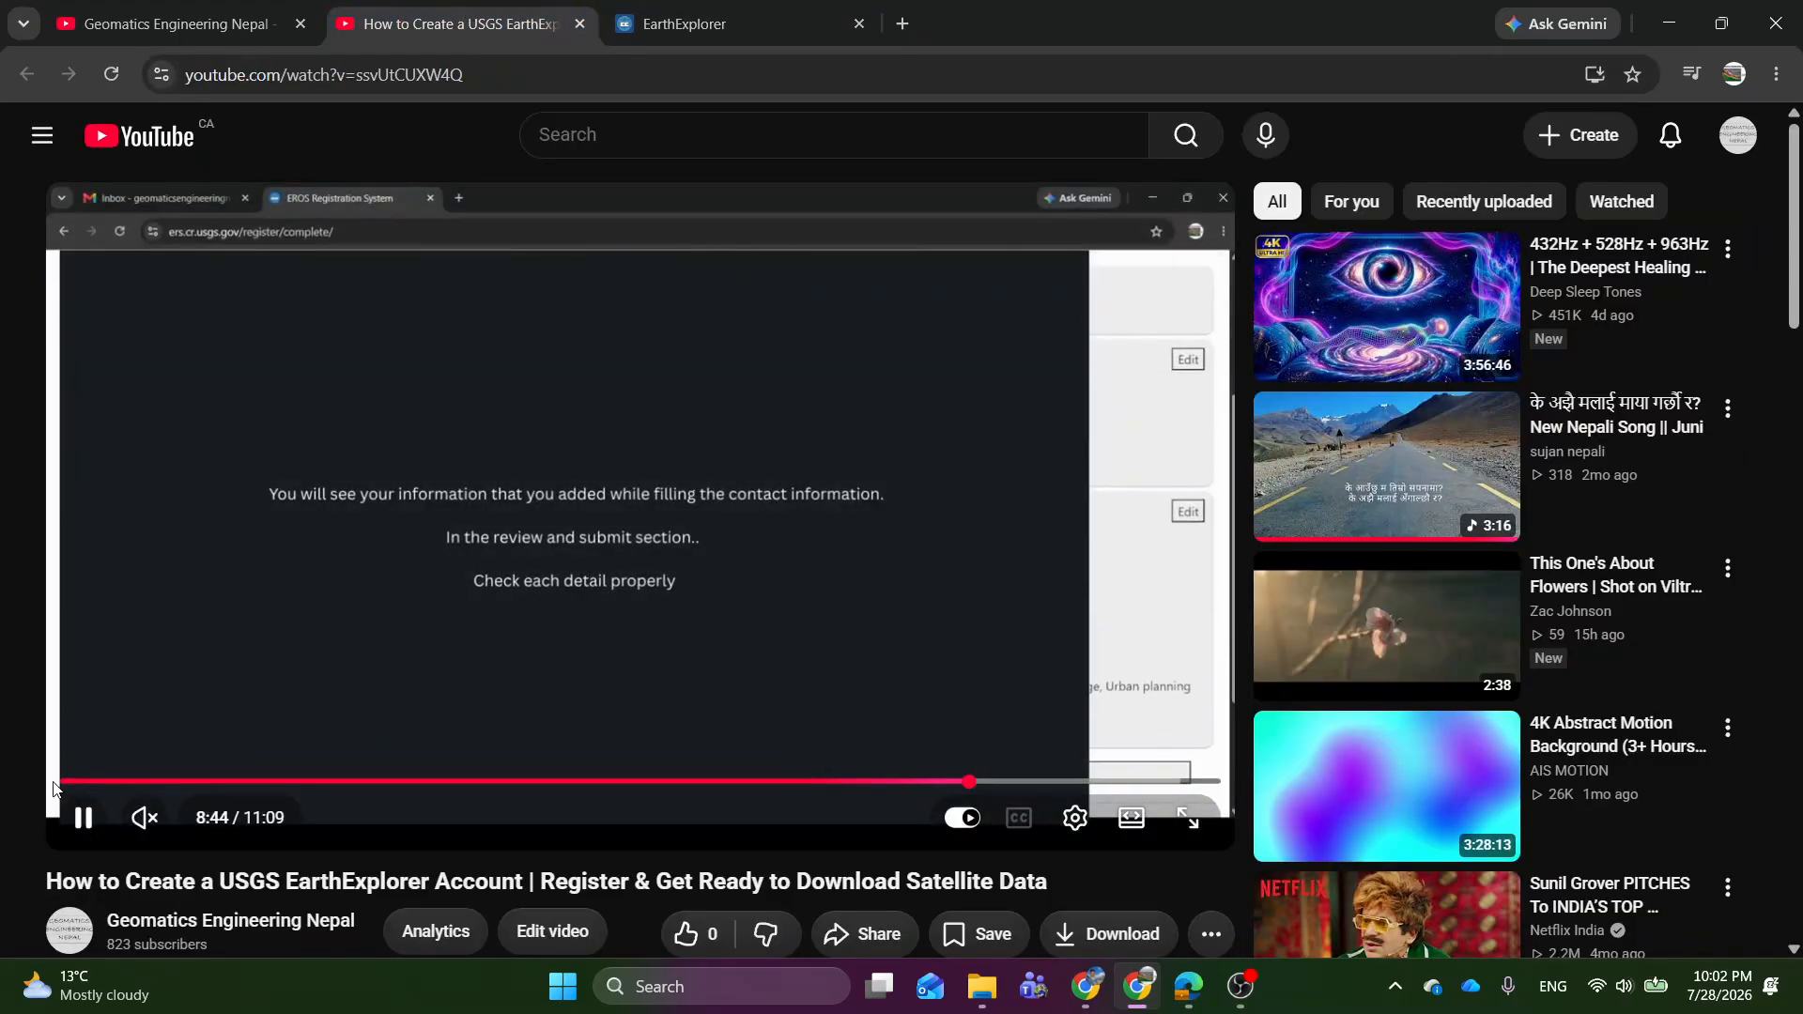
pyautogui.click(64, 781)
pyautogui.click(405, 559)
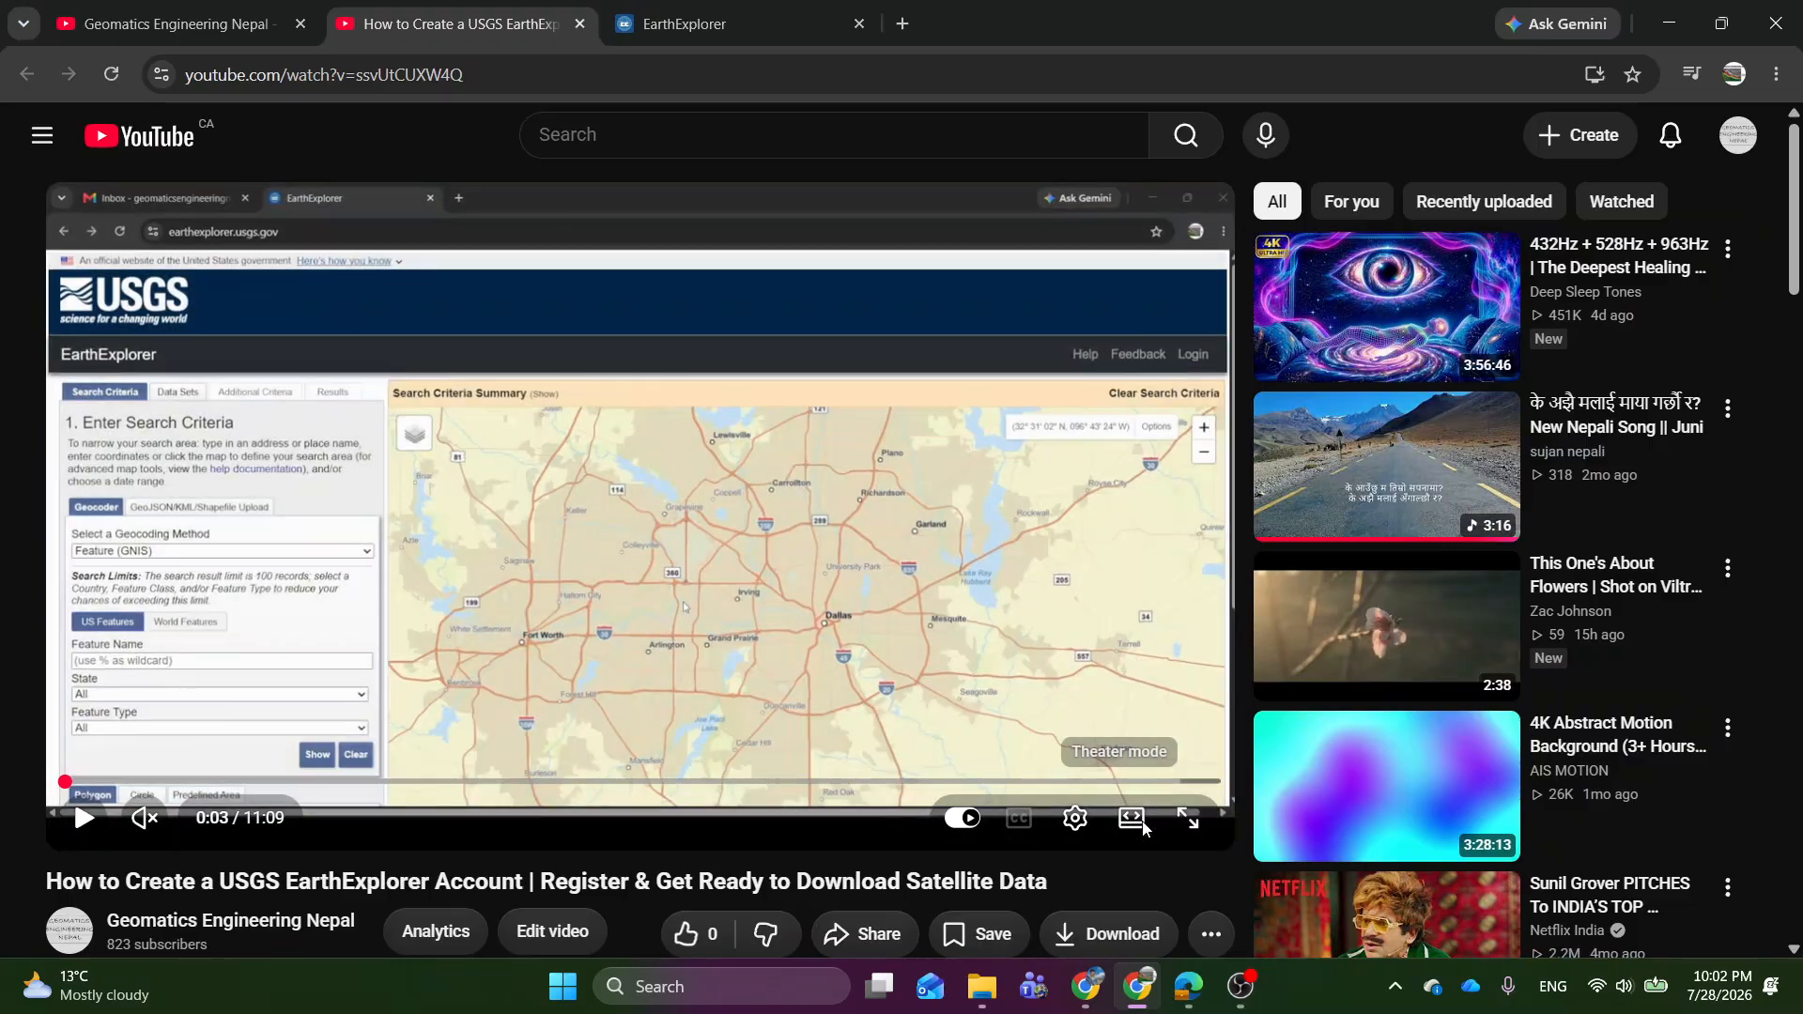
pyautogui.click(1131, 817)
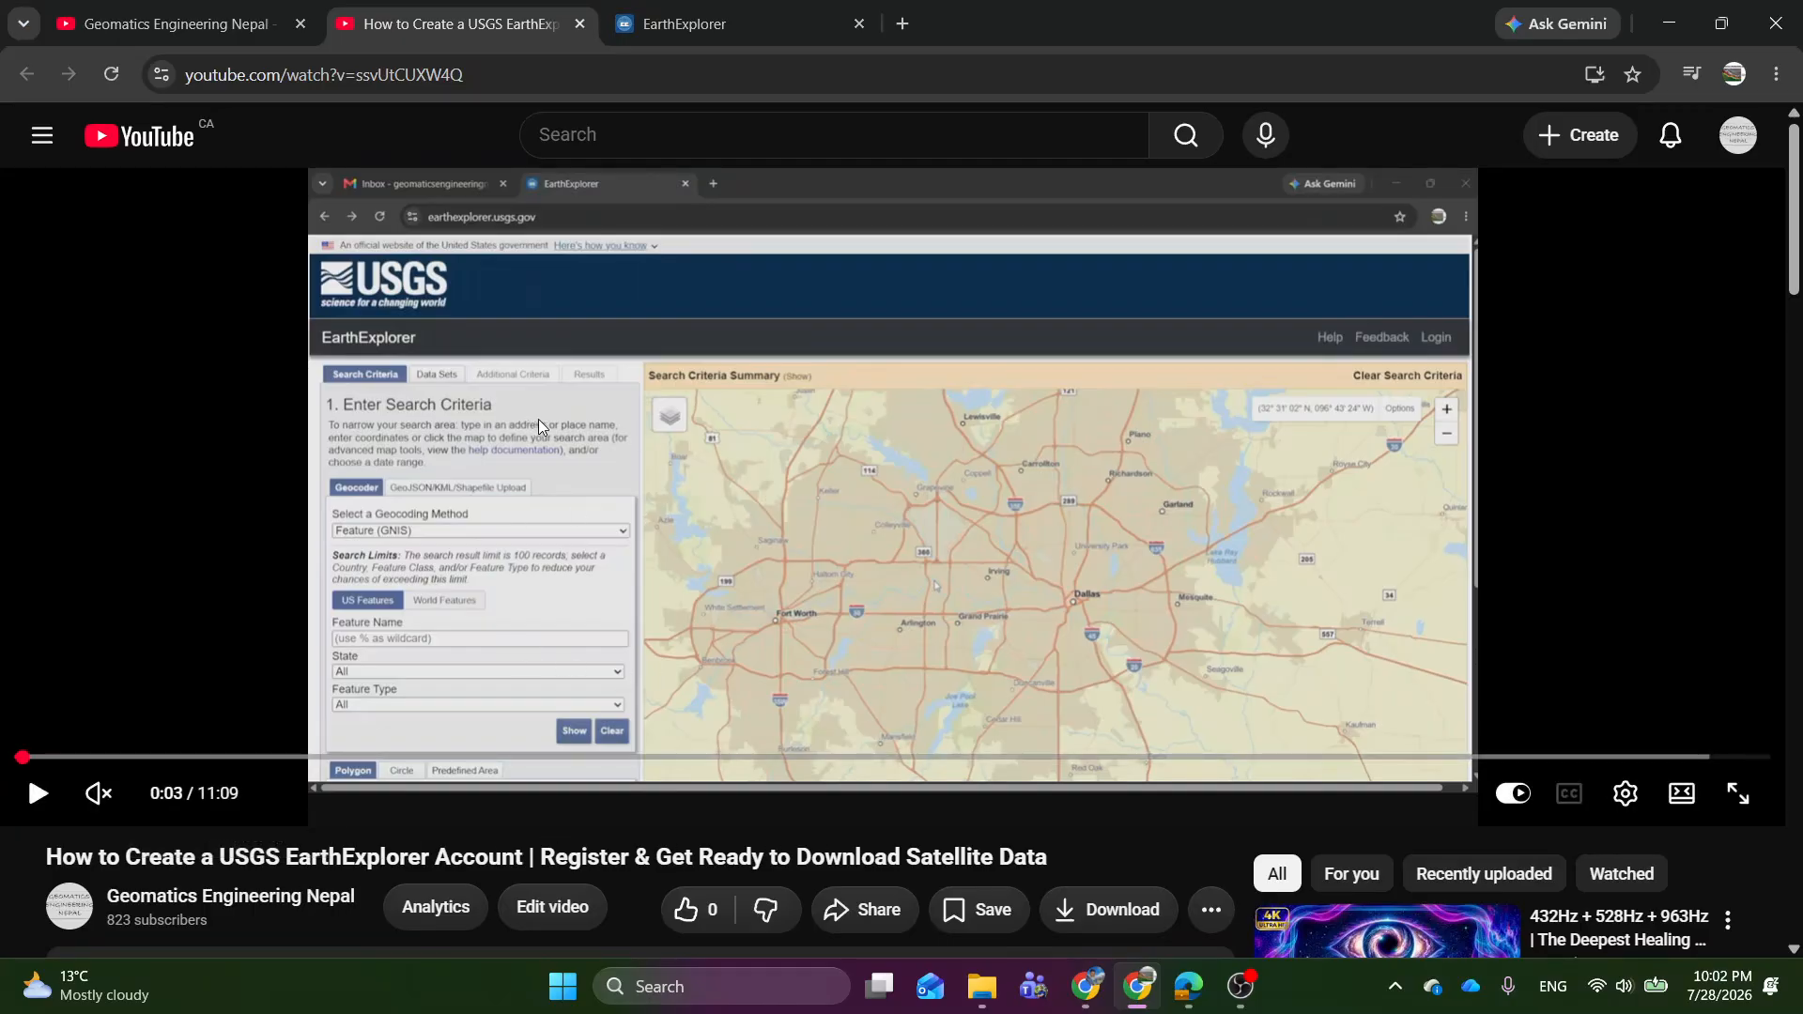
# Return to EarthExplorer and examine the GeoJSON/KML/Shapefile upload options and the available geocoding methods.
pyautogui.click(751, 24)
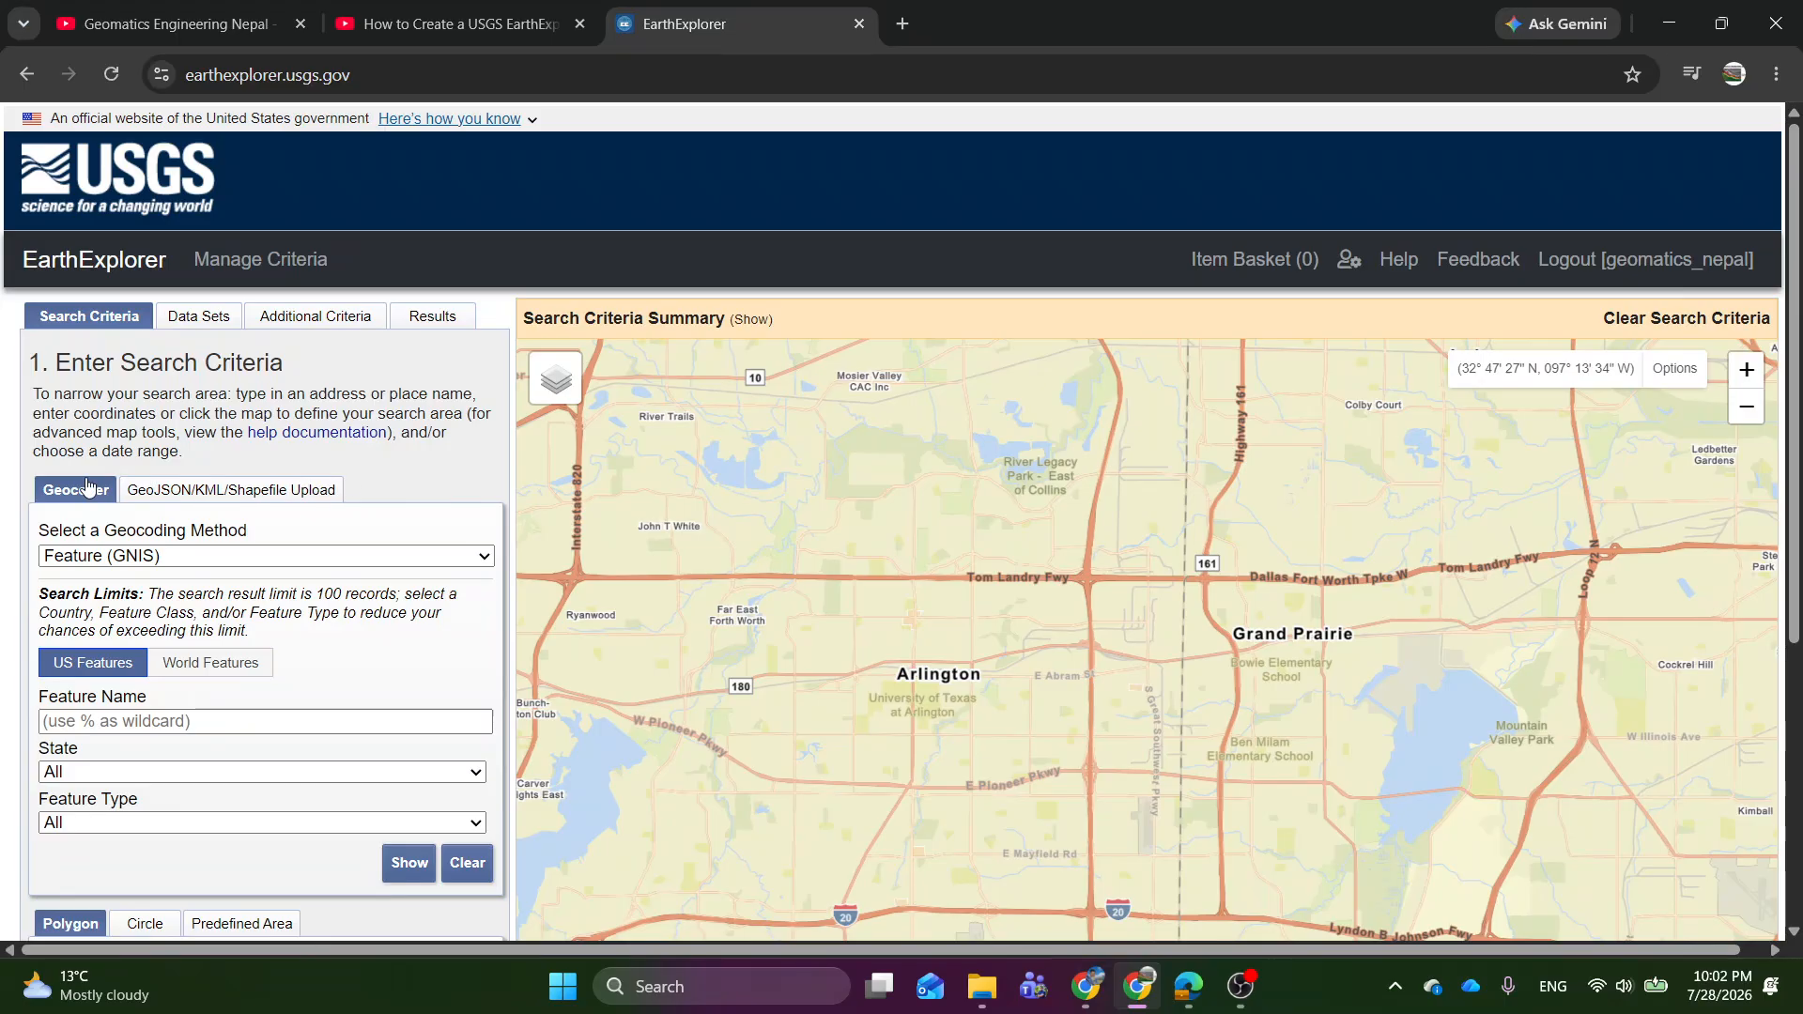
pyautogui.click(212, 500)
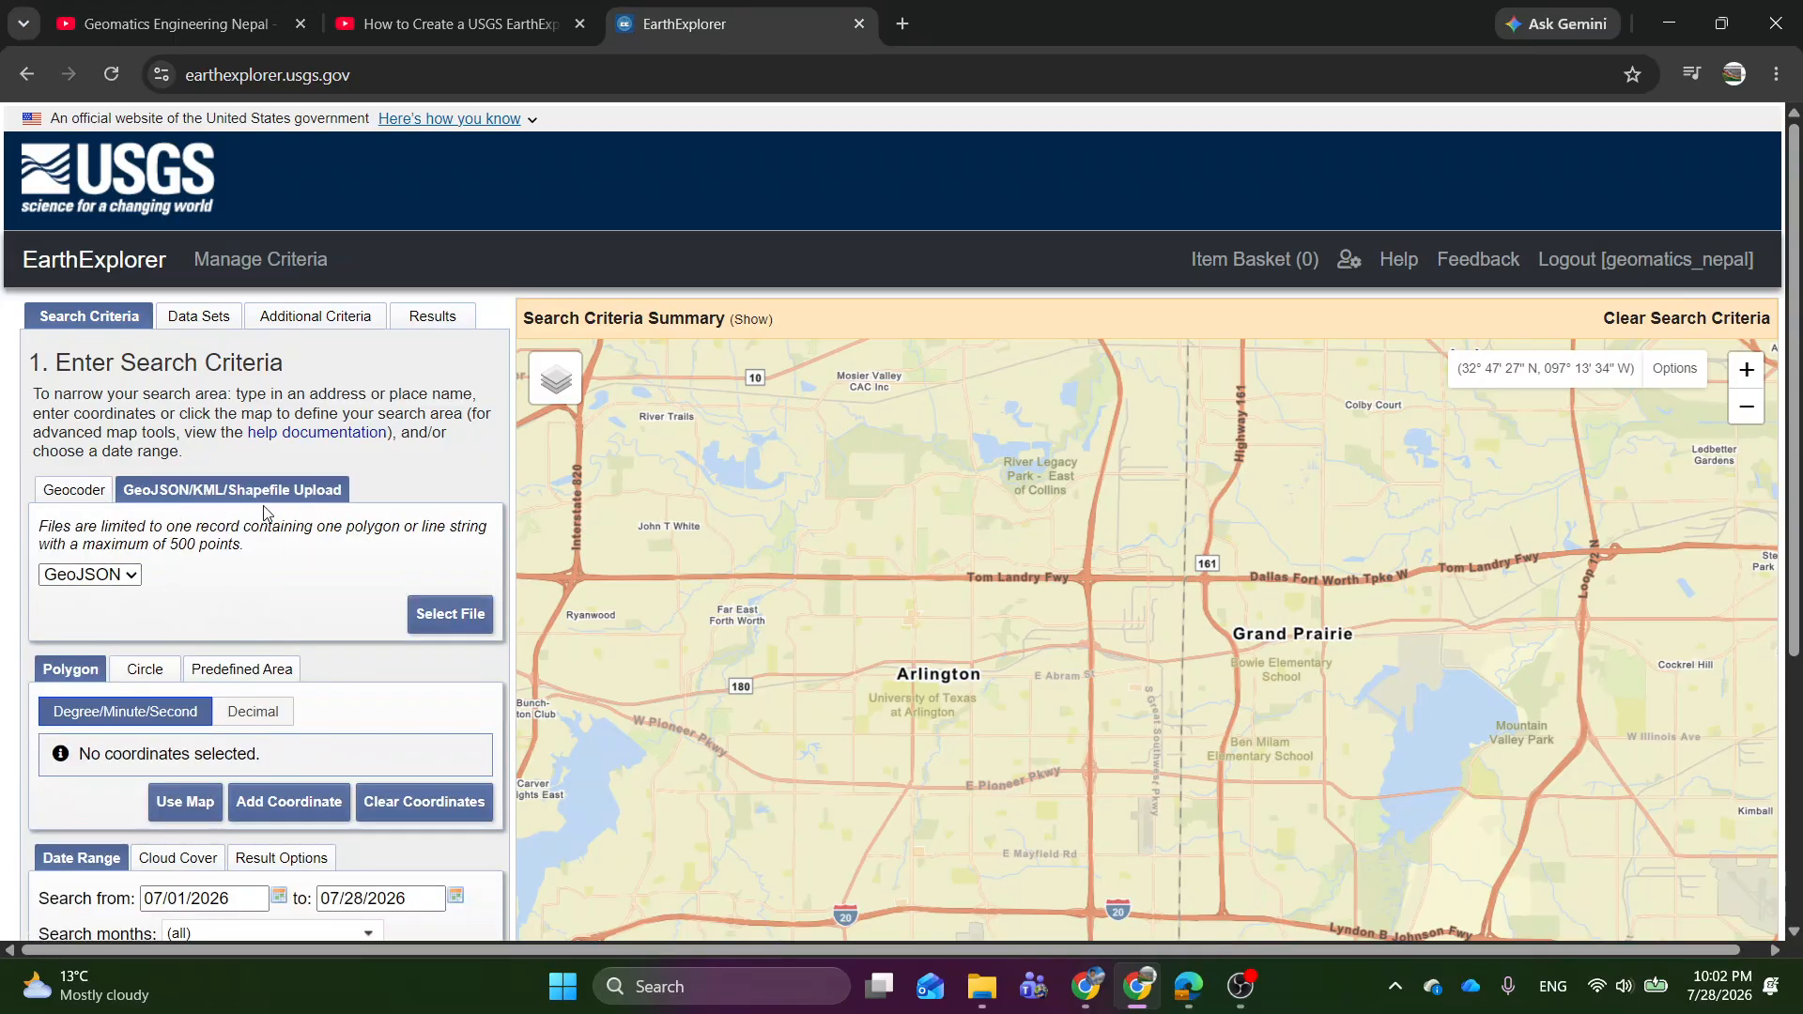
pyautogui.scroll(-2, 1063, 633)
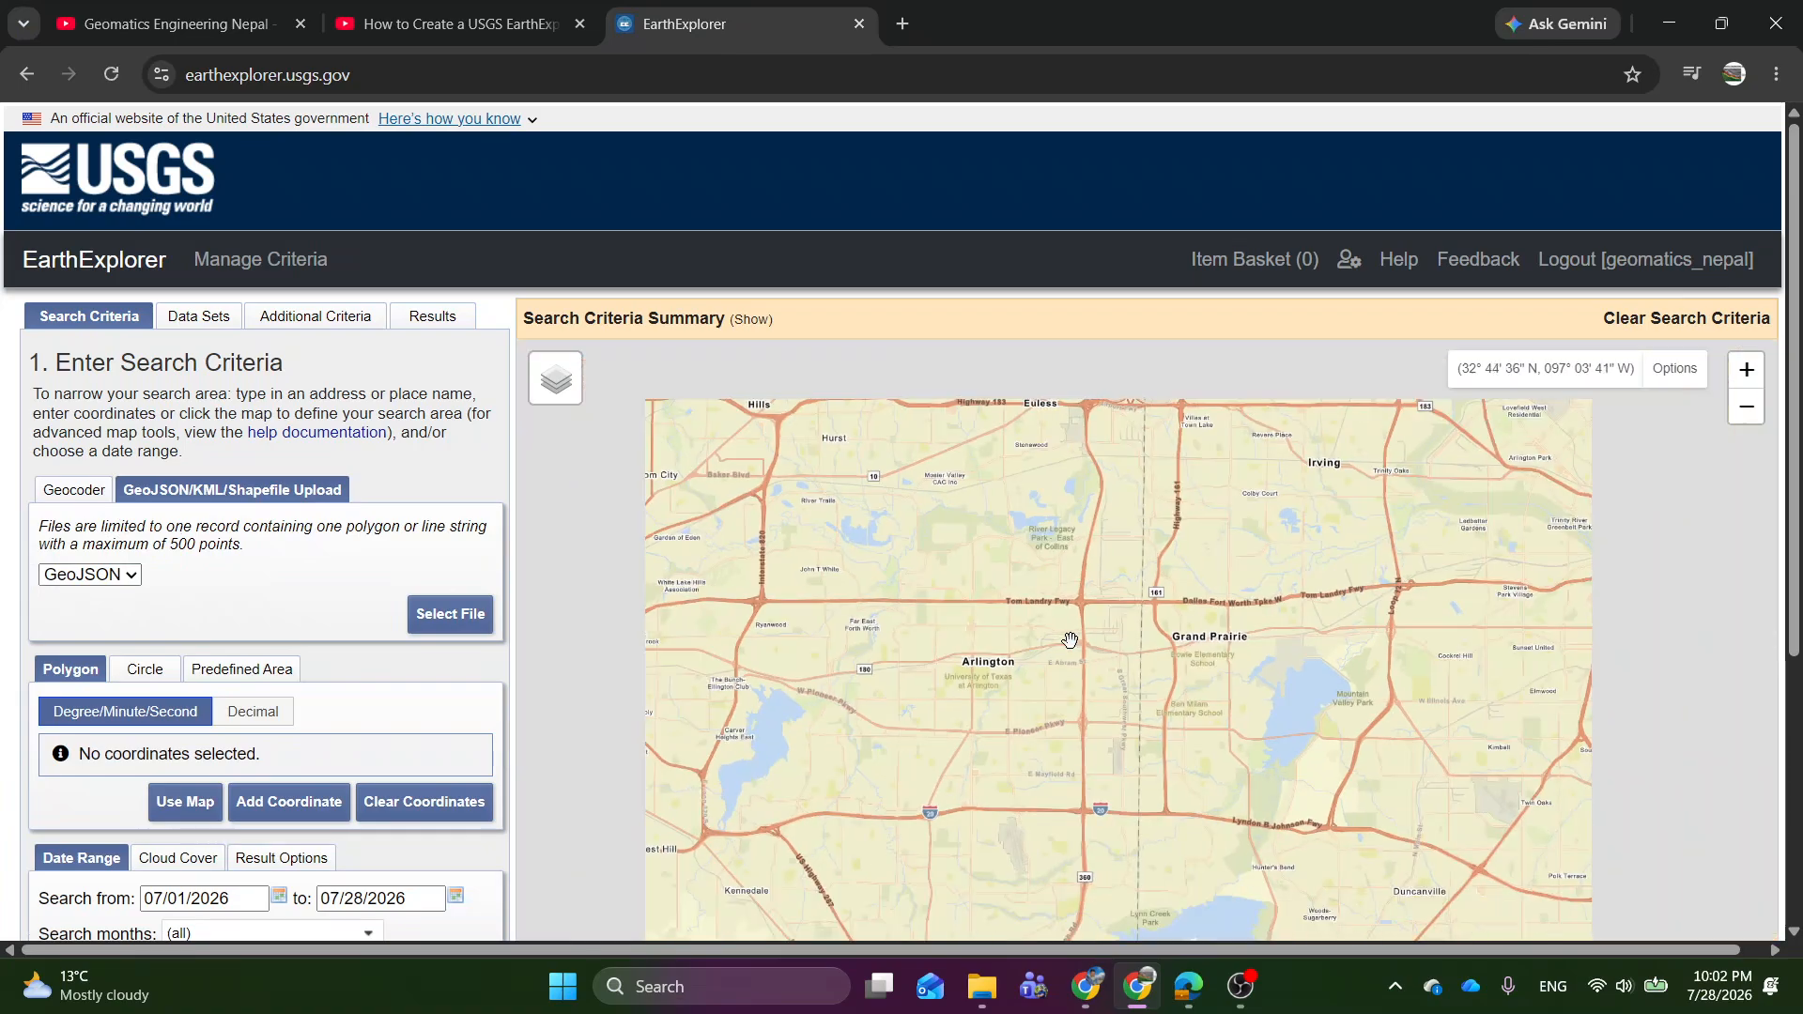
pyautogui.scroll(-1, 1062, 629)
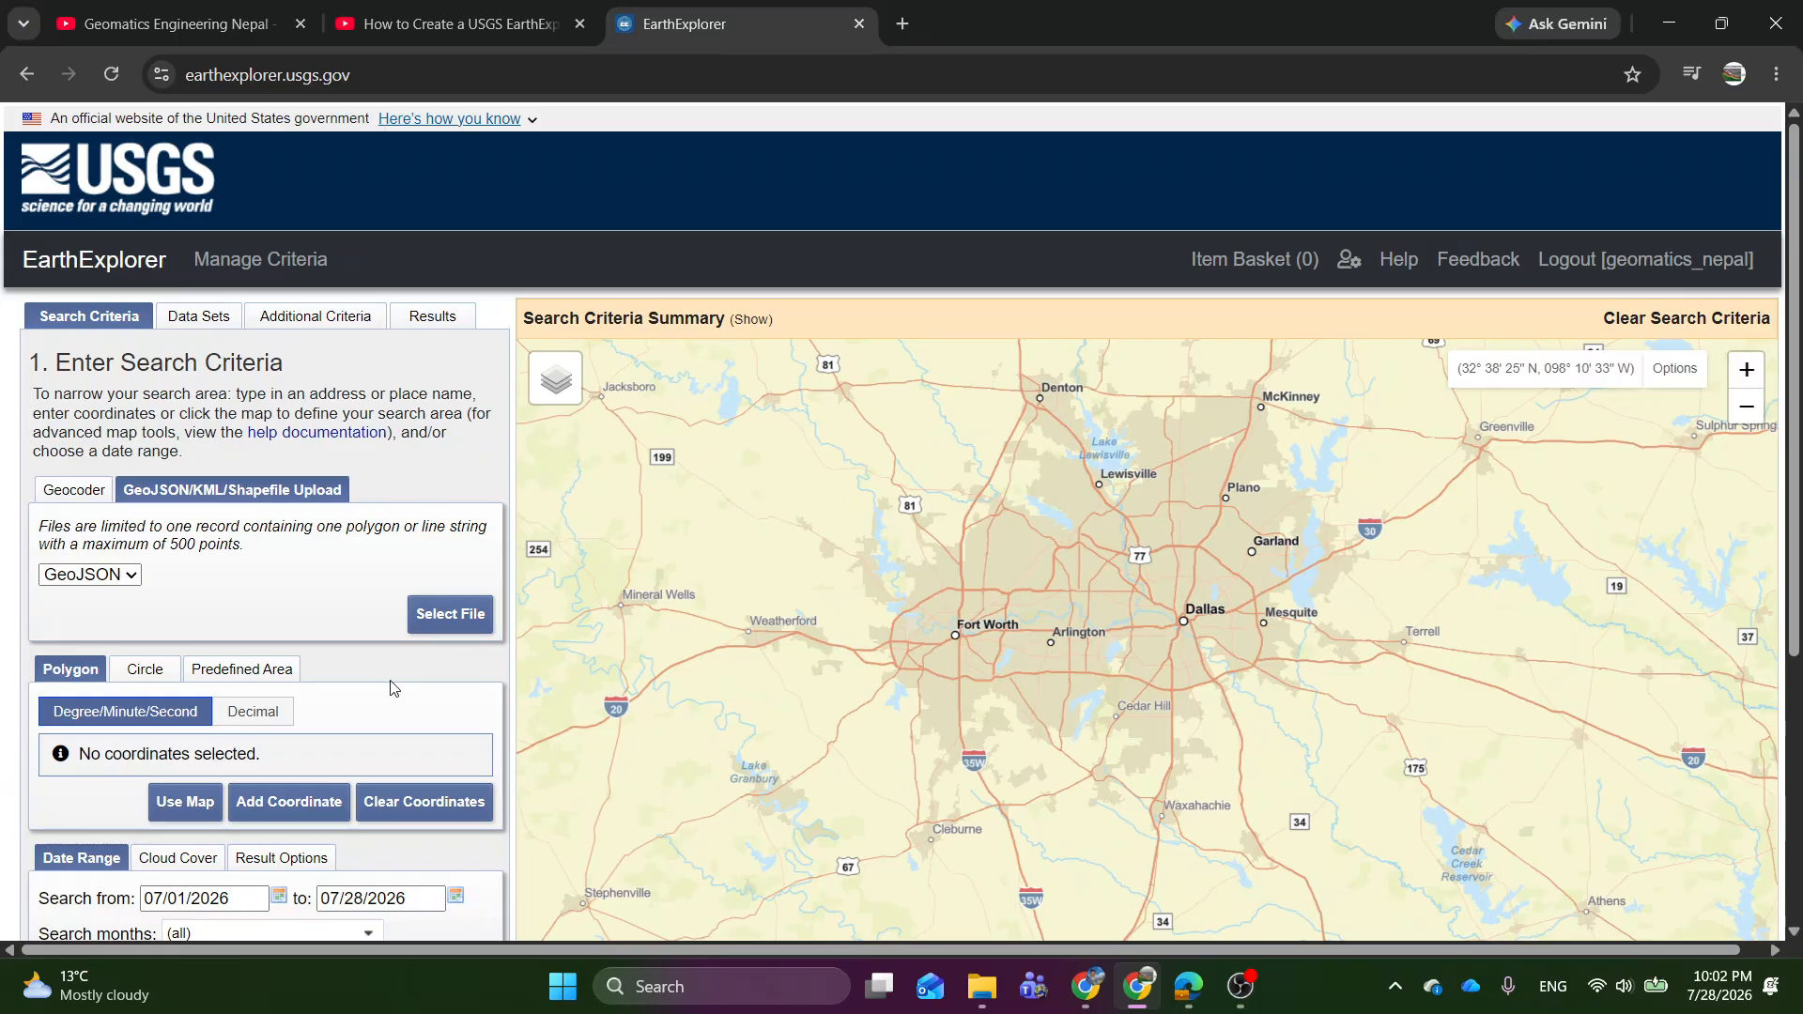
pyautogui.click(75, 489)
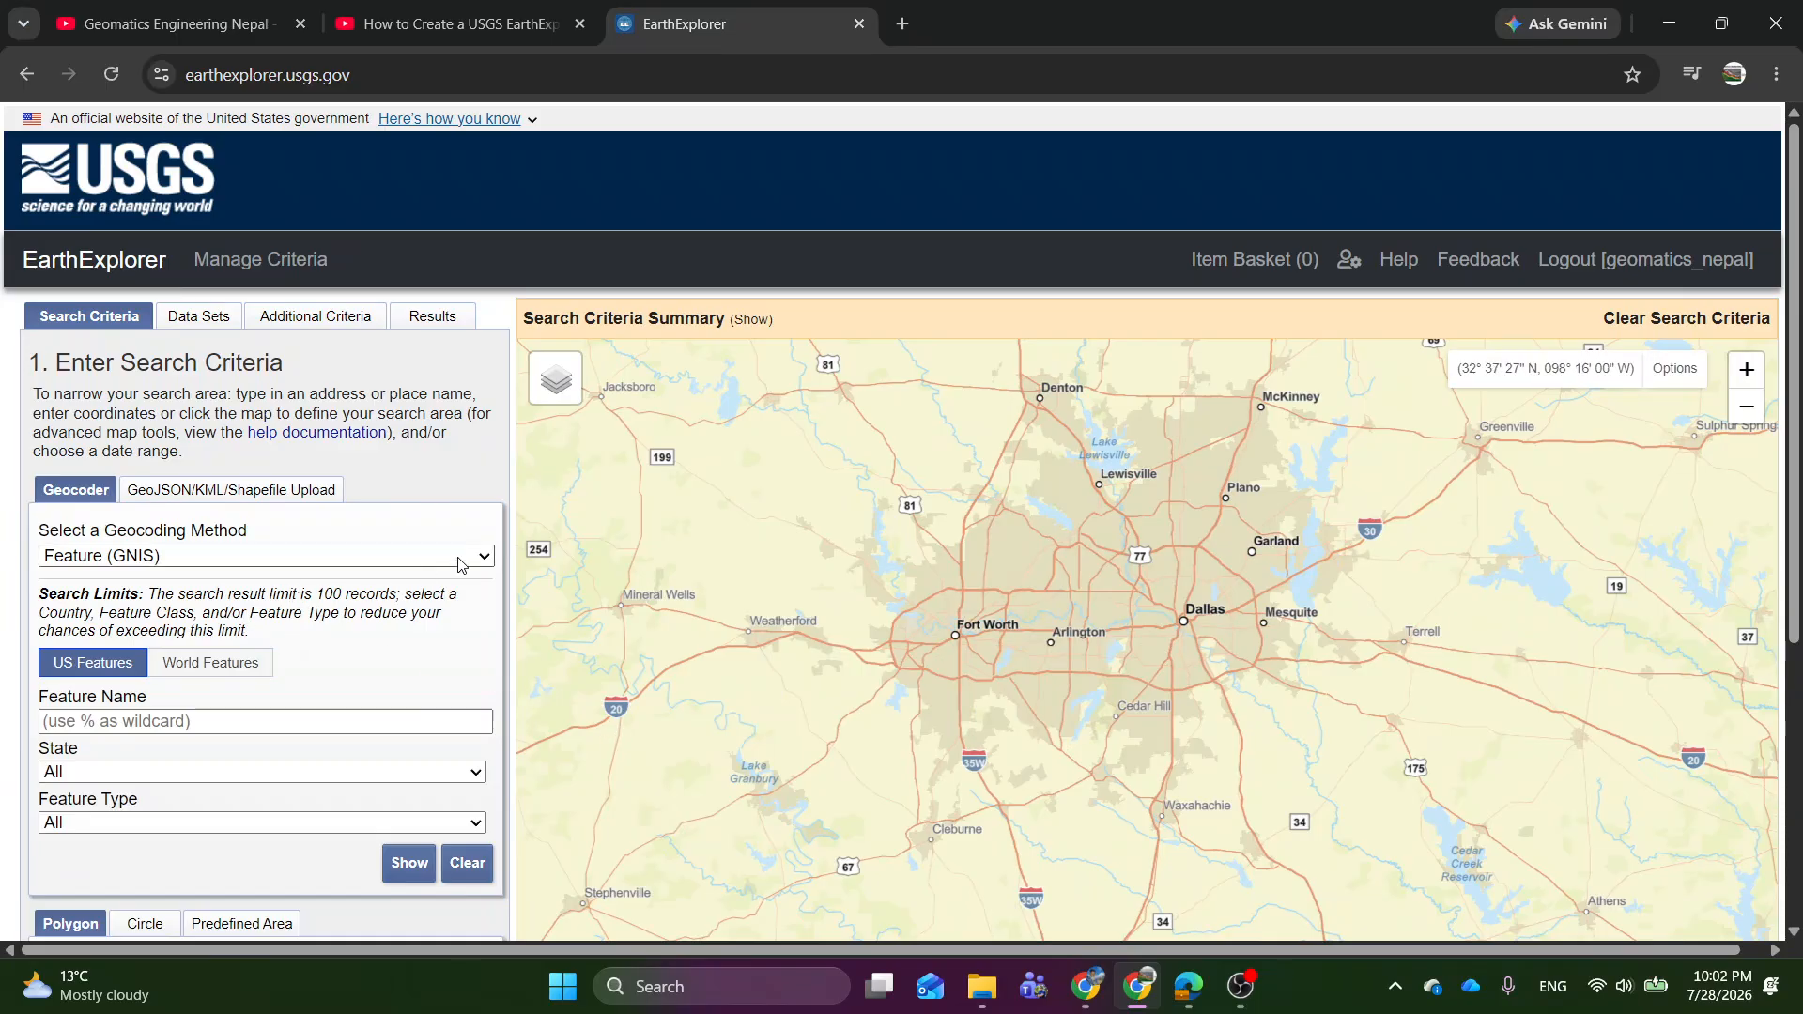
pyautogui.scroll(-1, 324, 523)
pyautogui.click(427, 438)
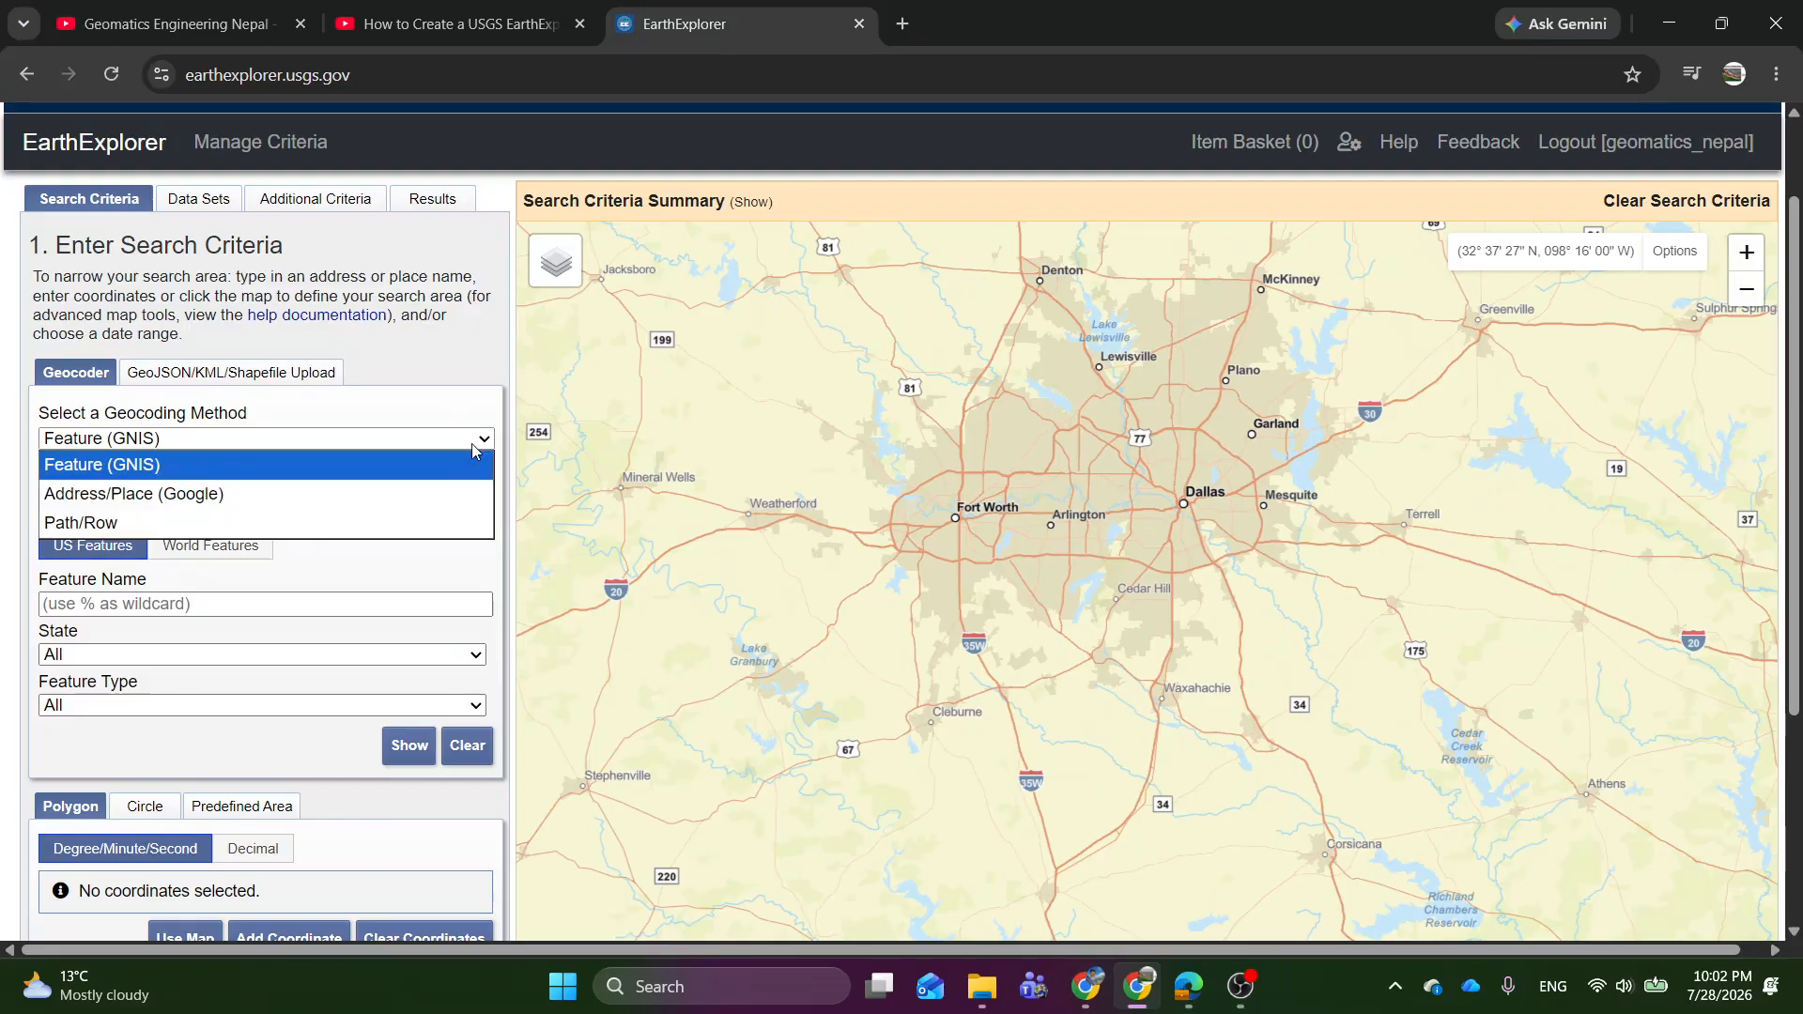
pyautogui.click(354, 403)
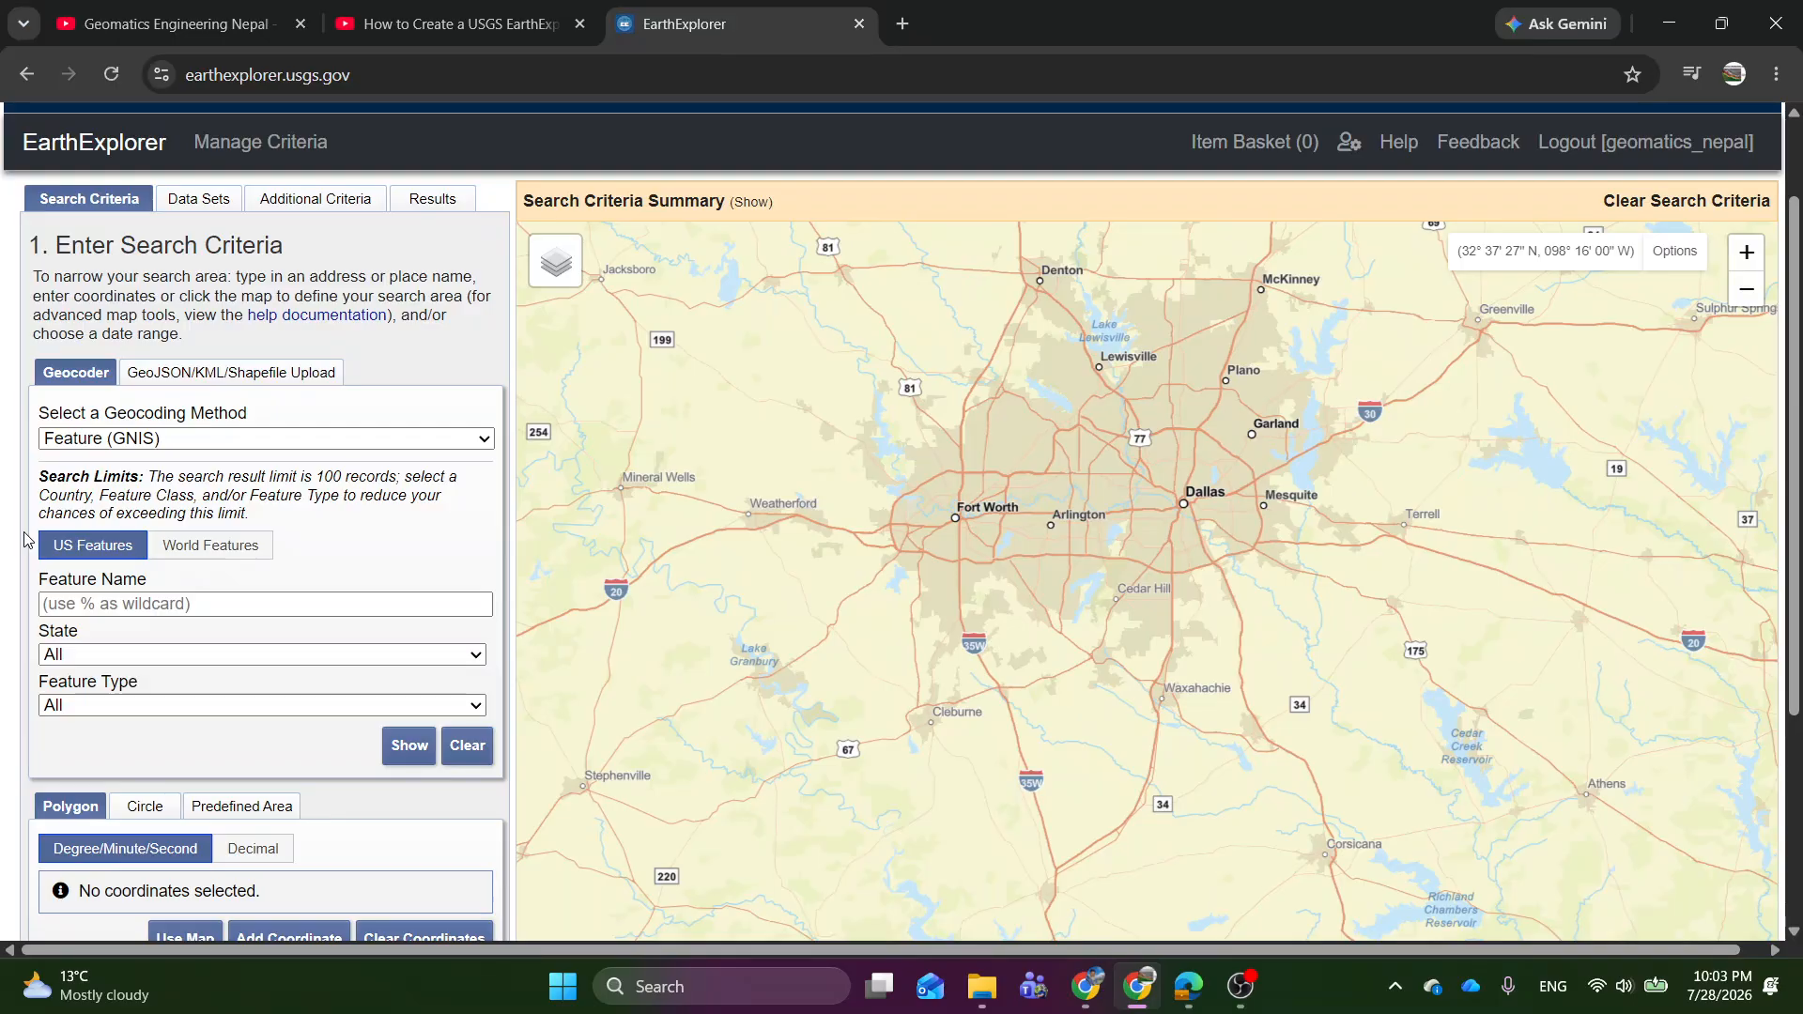
# Examine the search criteria form, including the Circle, Predefined Area and Polygon ways of defining the search area.
pyautogui.scroll(-1, 29, 538)
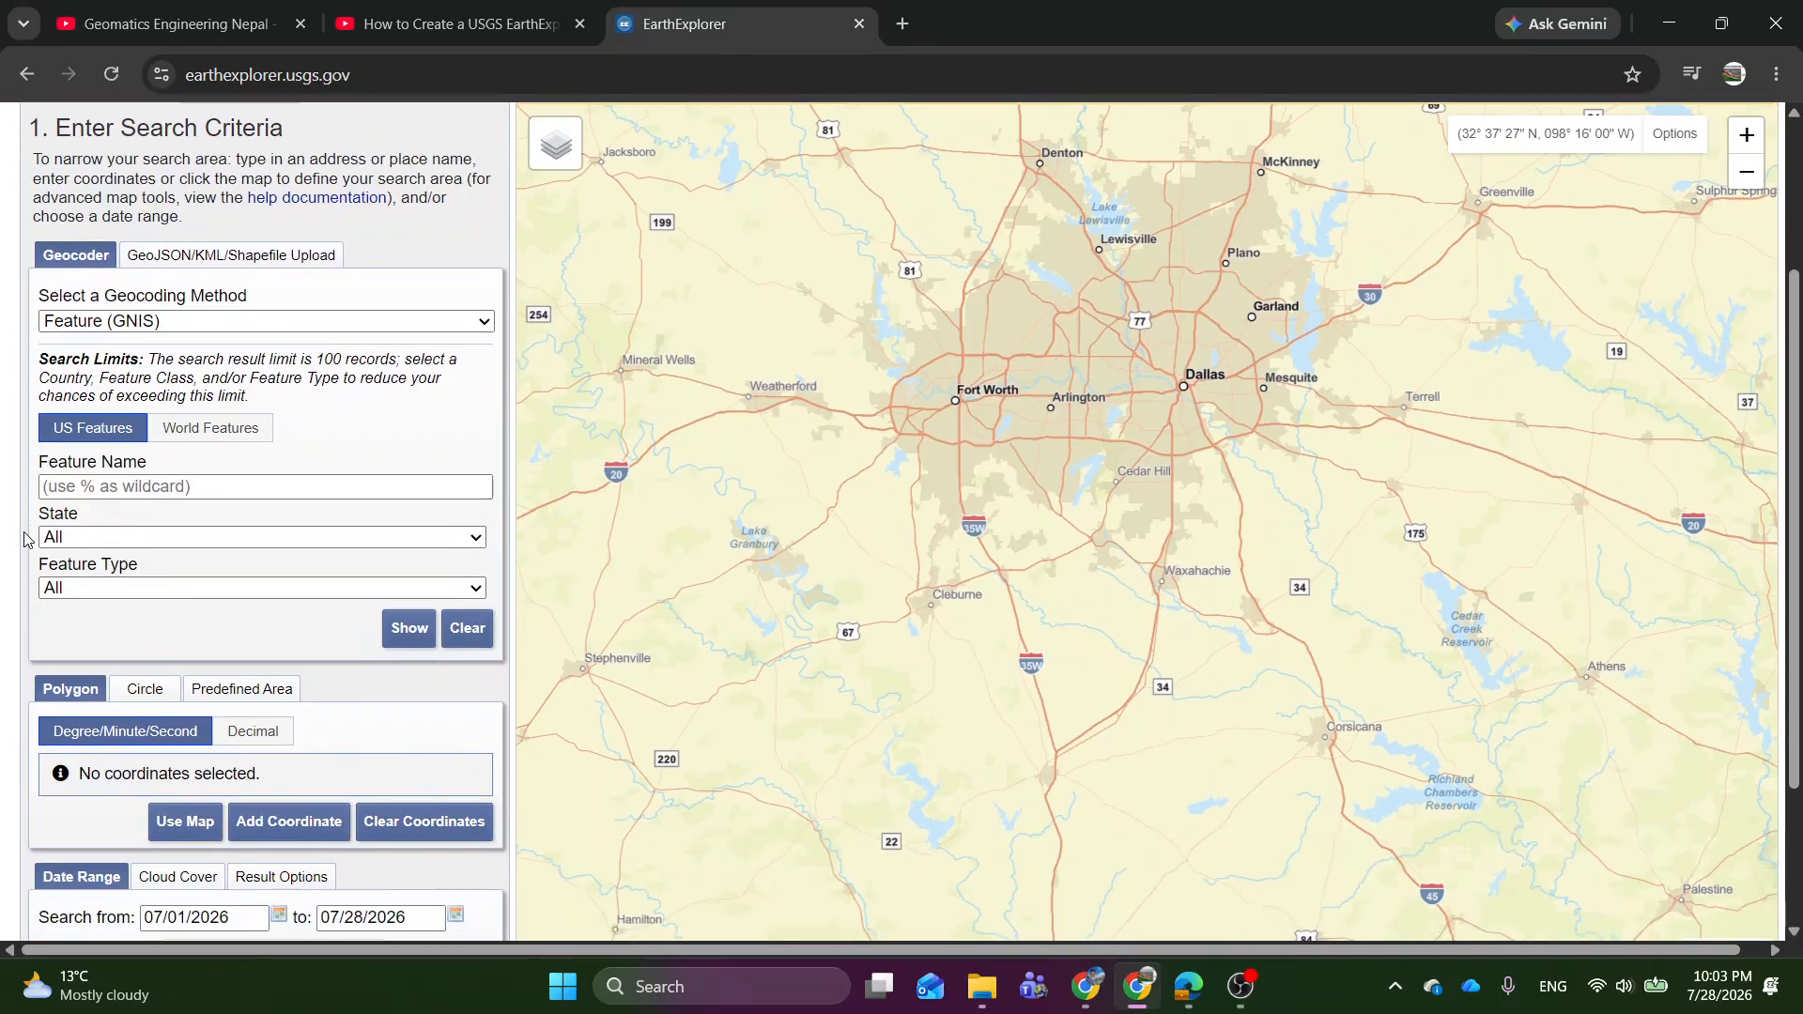
pyautogui.scroll(1, 24, 538)
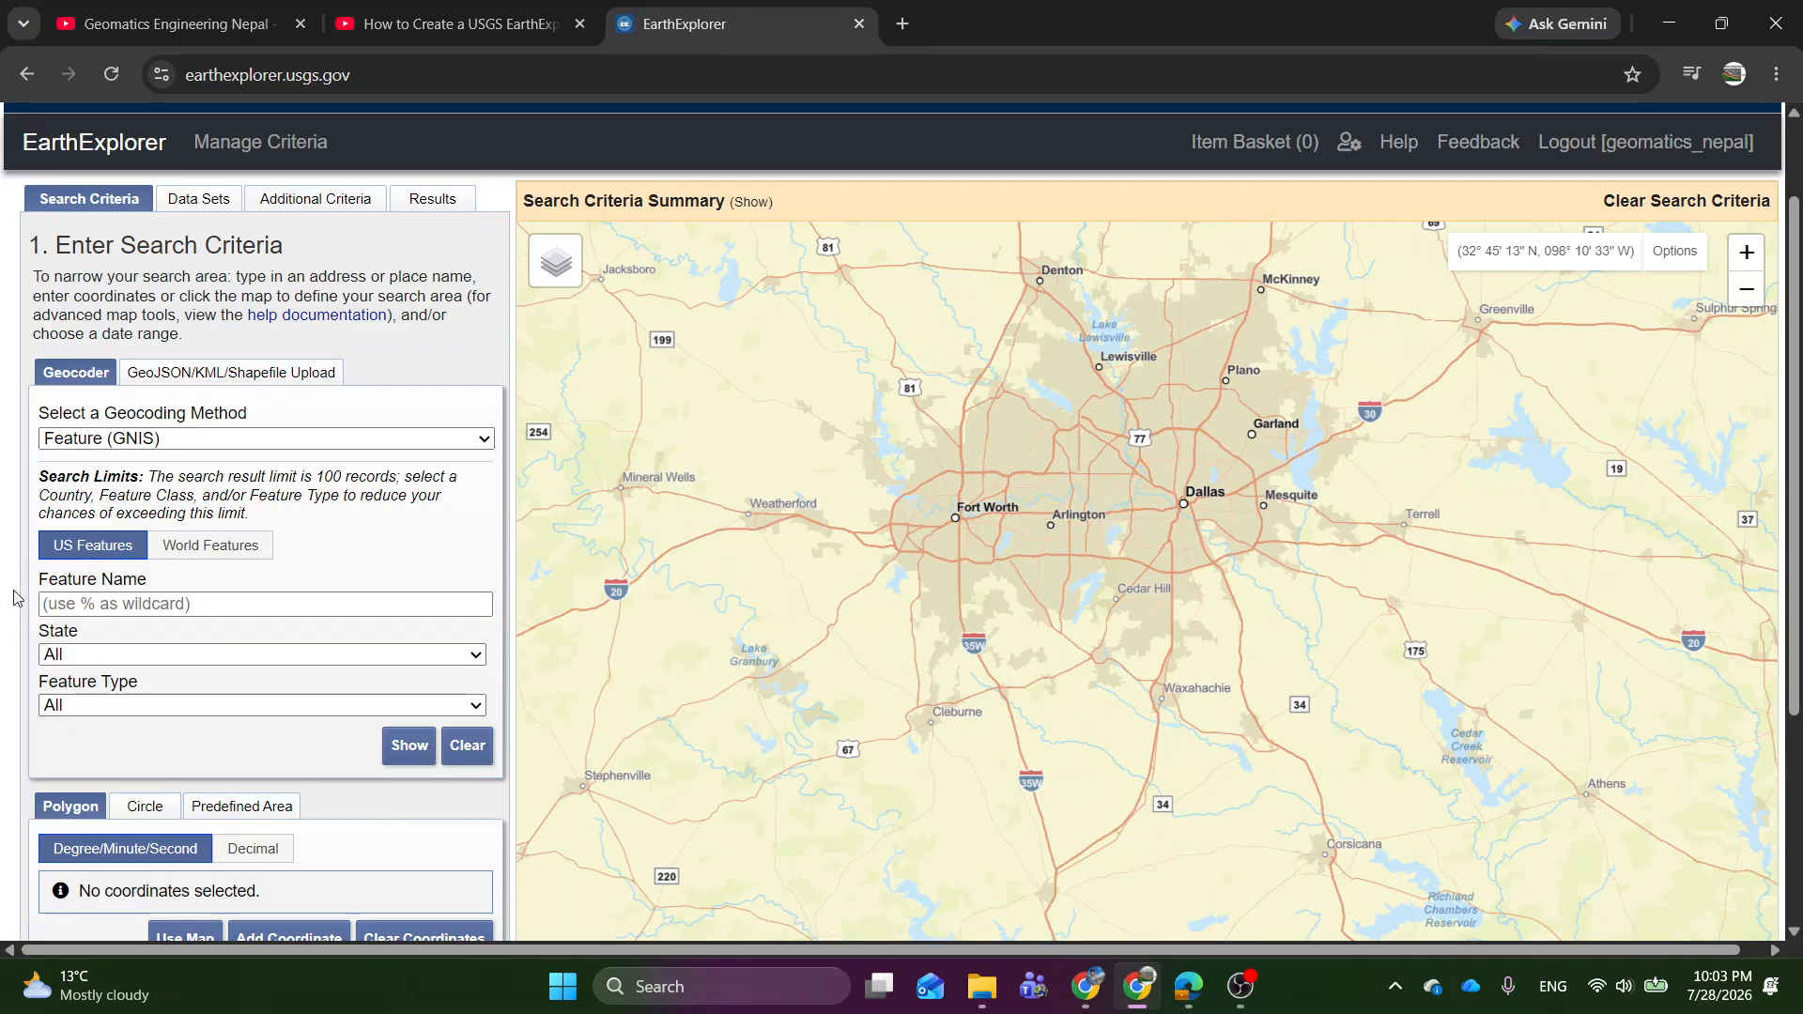
pyautogui.scroll(-4, 16, 593)
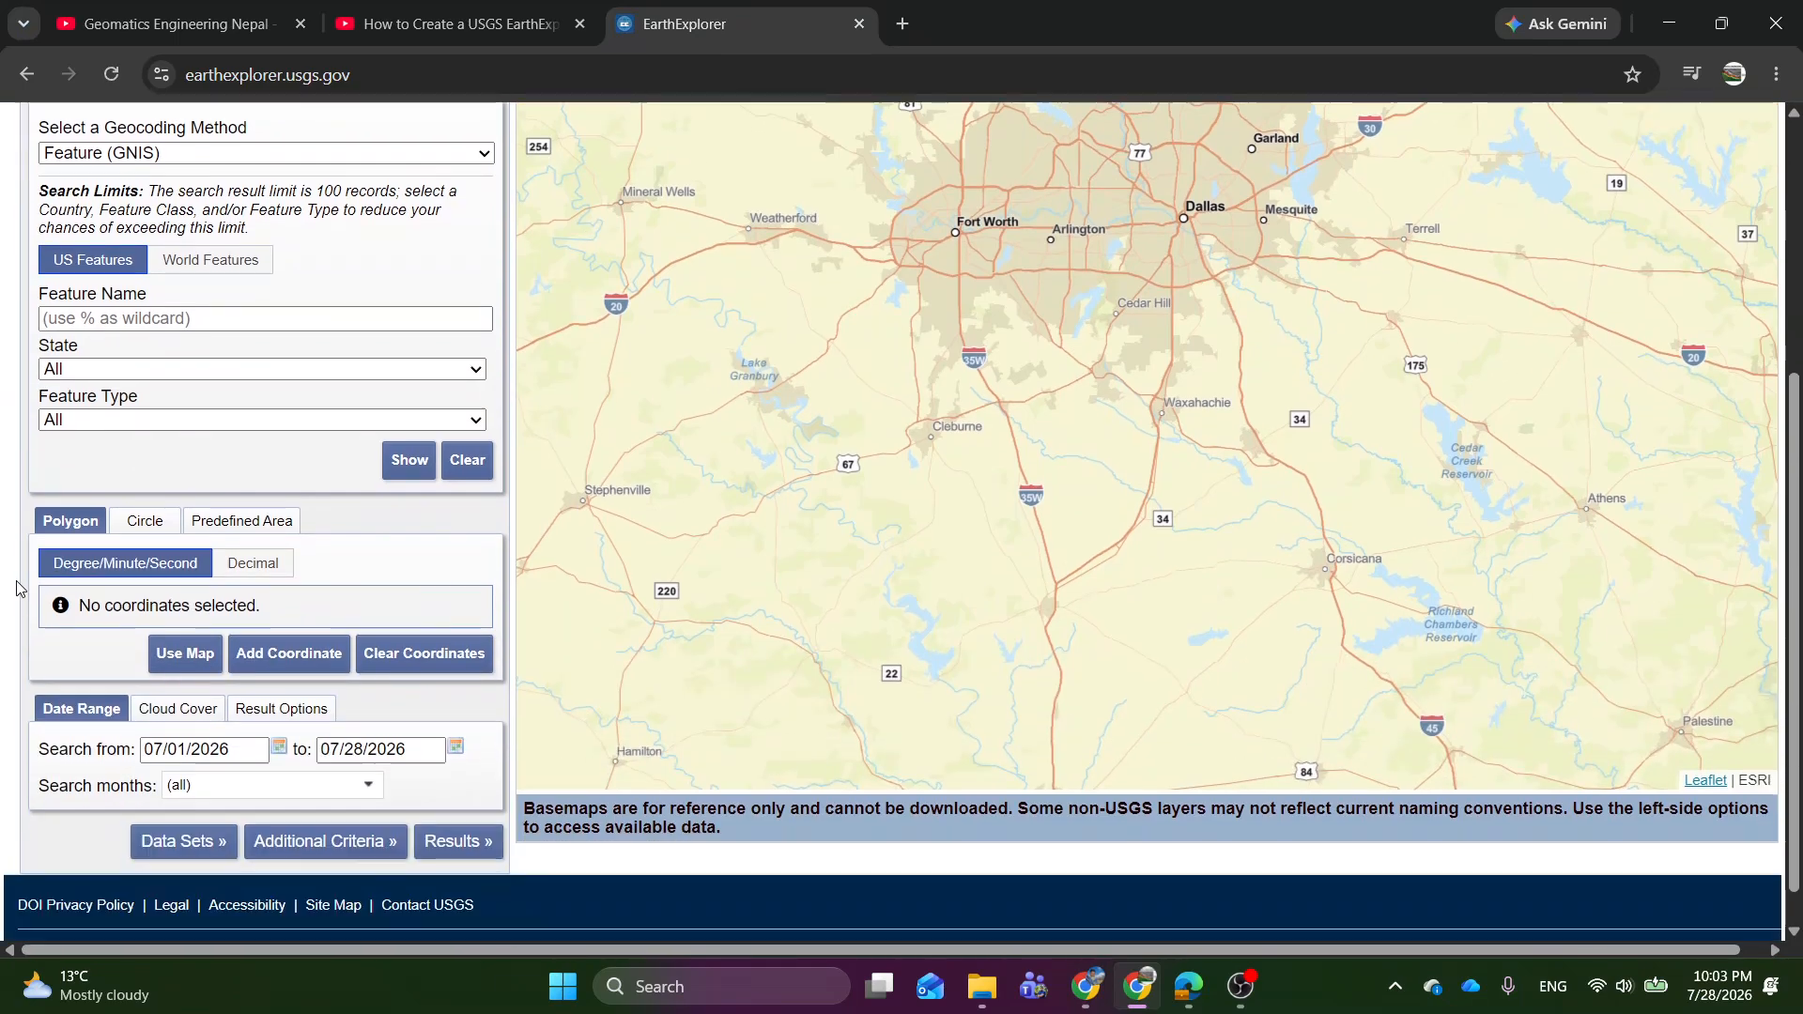
pyautogui.scroll(1, 16, 589)
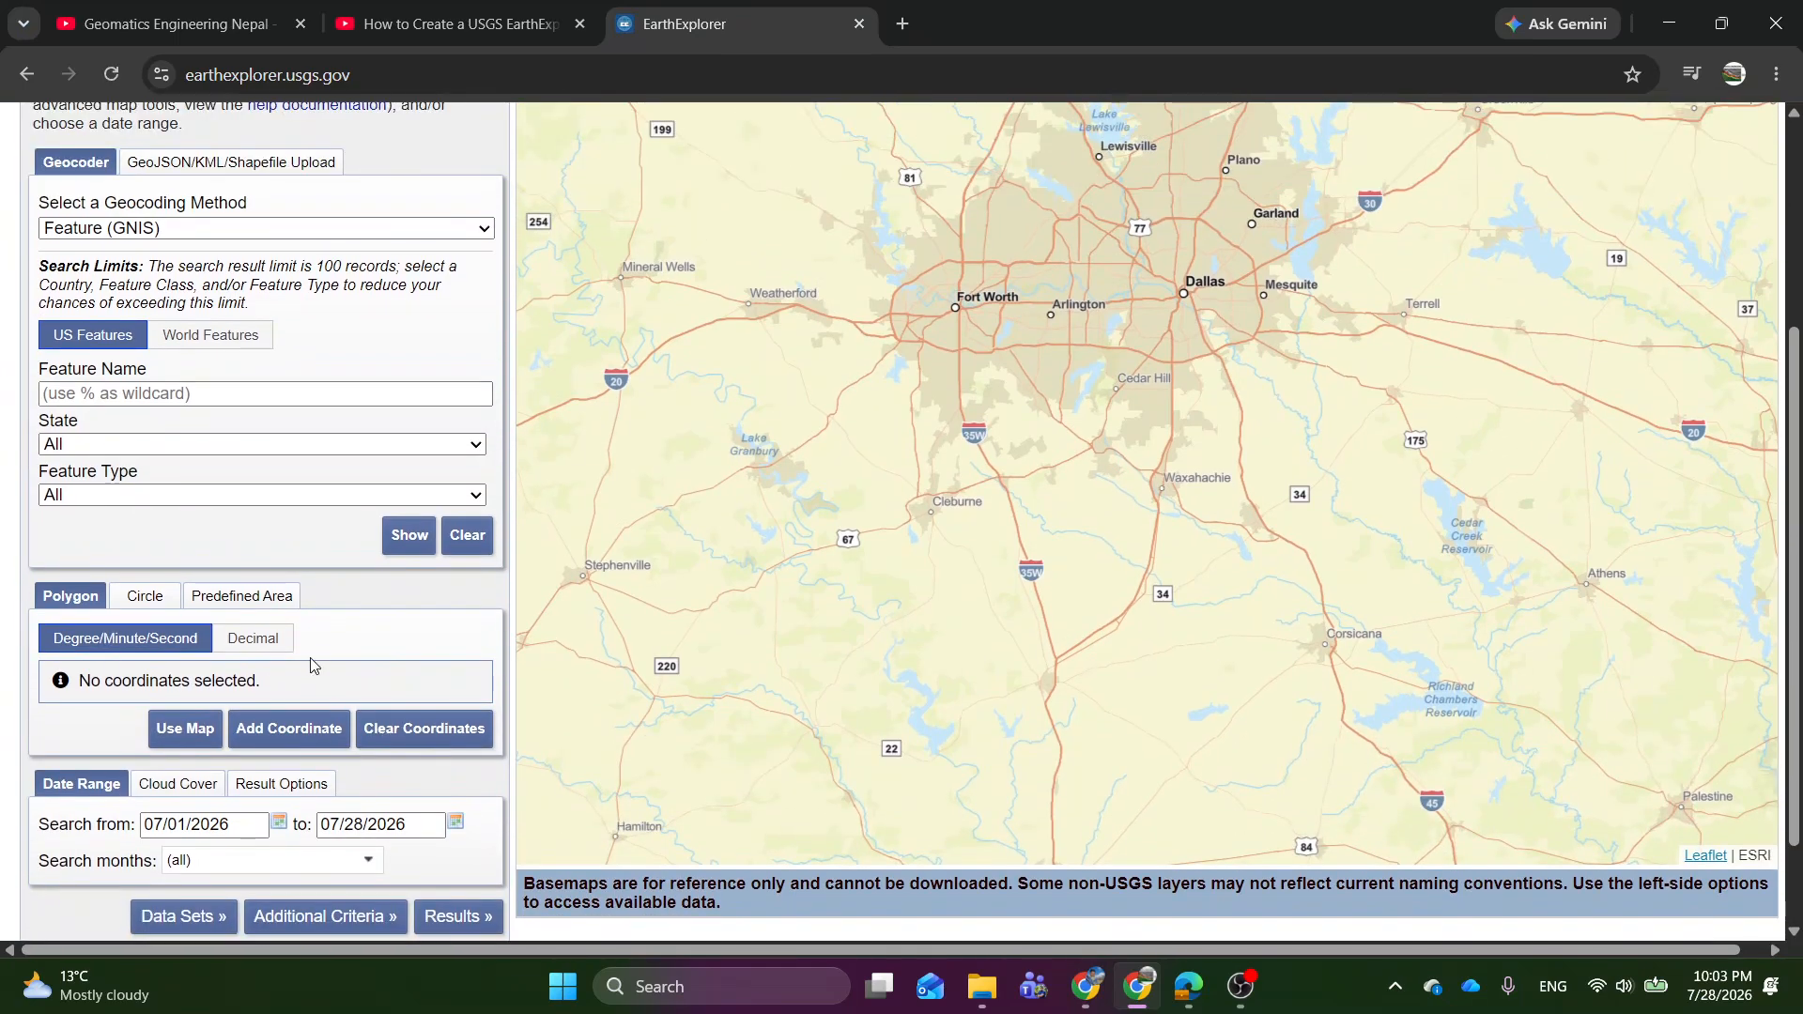
pyautogui.scroll(-1, 316, 638)
pyautogui.scroll(4, 317, 638)
pyautogui.scroll(-3, 291, 646)
pyautogui.click(143, 601)
pyautogui.click(225, 599)
pyautogui.click(73, 601)
# Outline a four-corner polygon search area on the map covering Arlington and the area between Fort Worth and Dallas.
pyautogui.click(1047, 196)
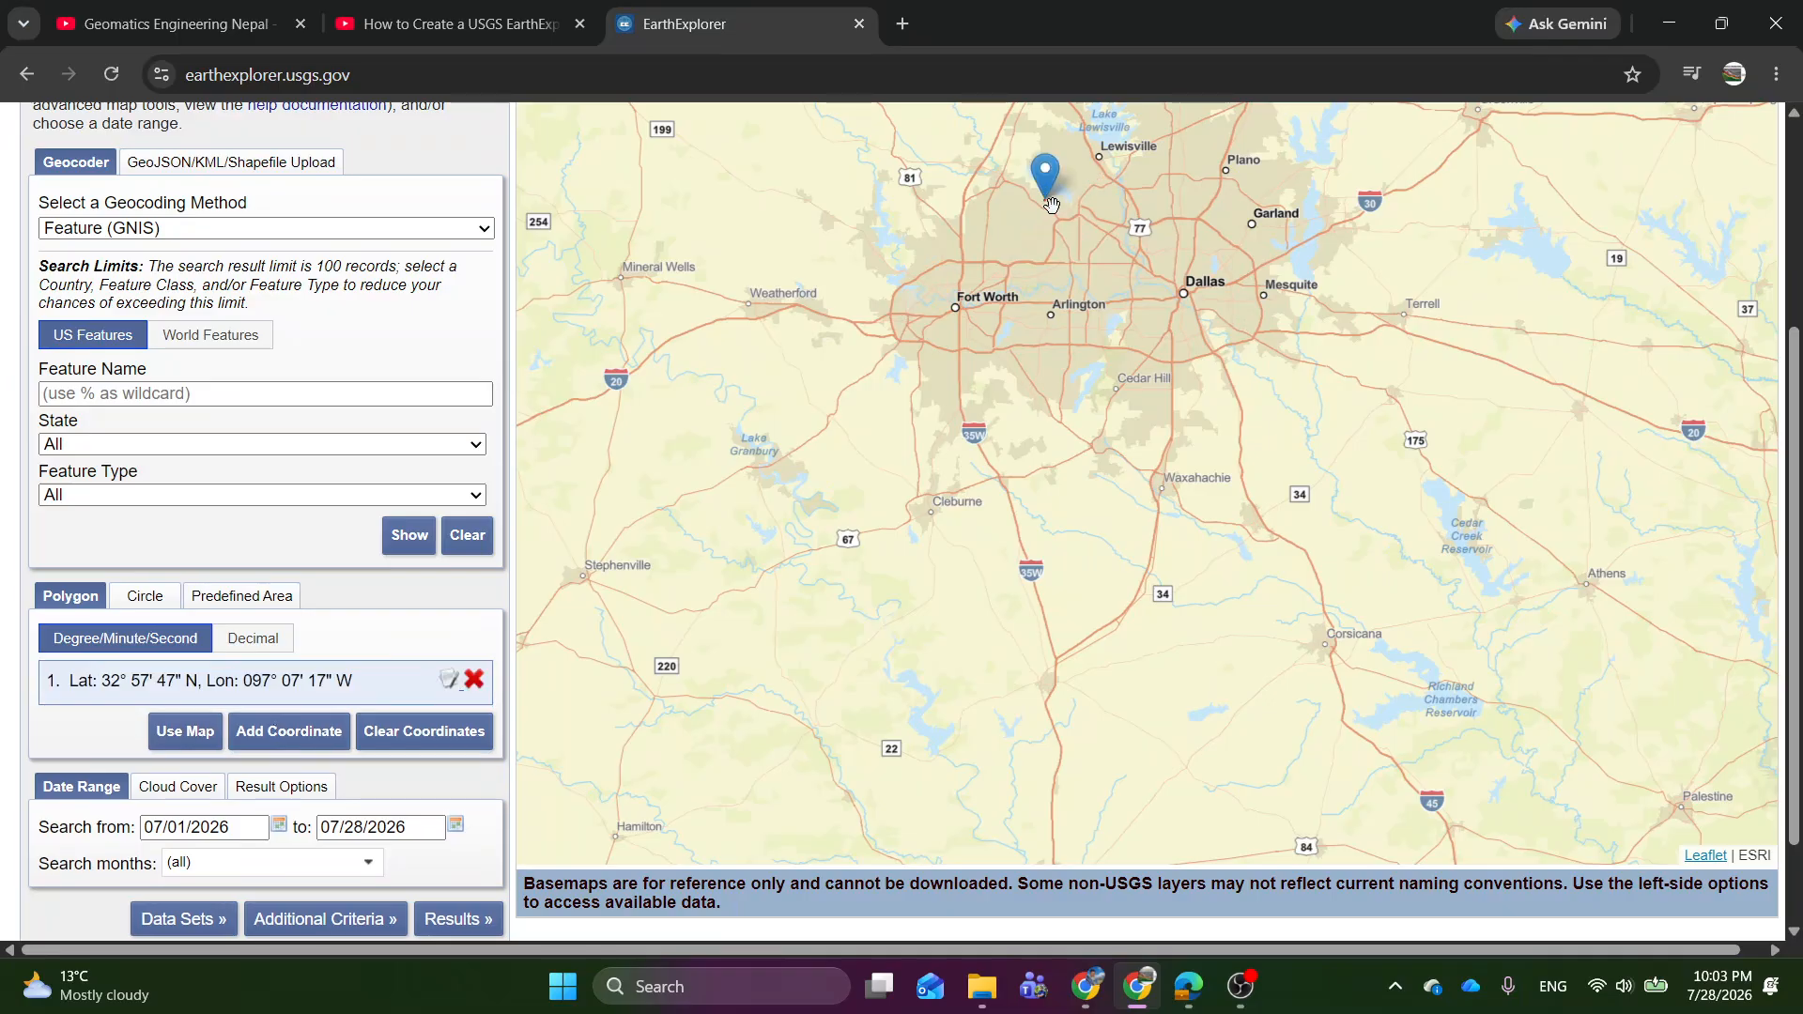
pyautogui.click(1029, 336)
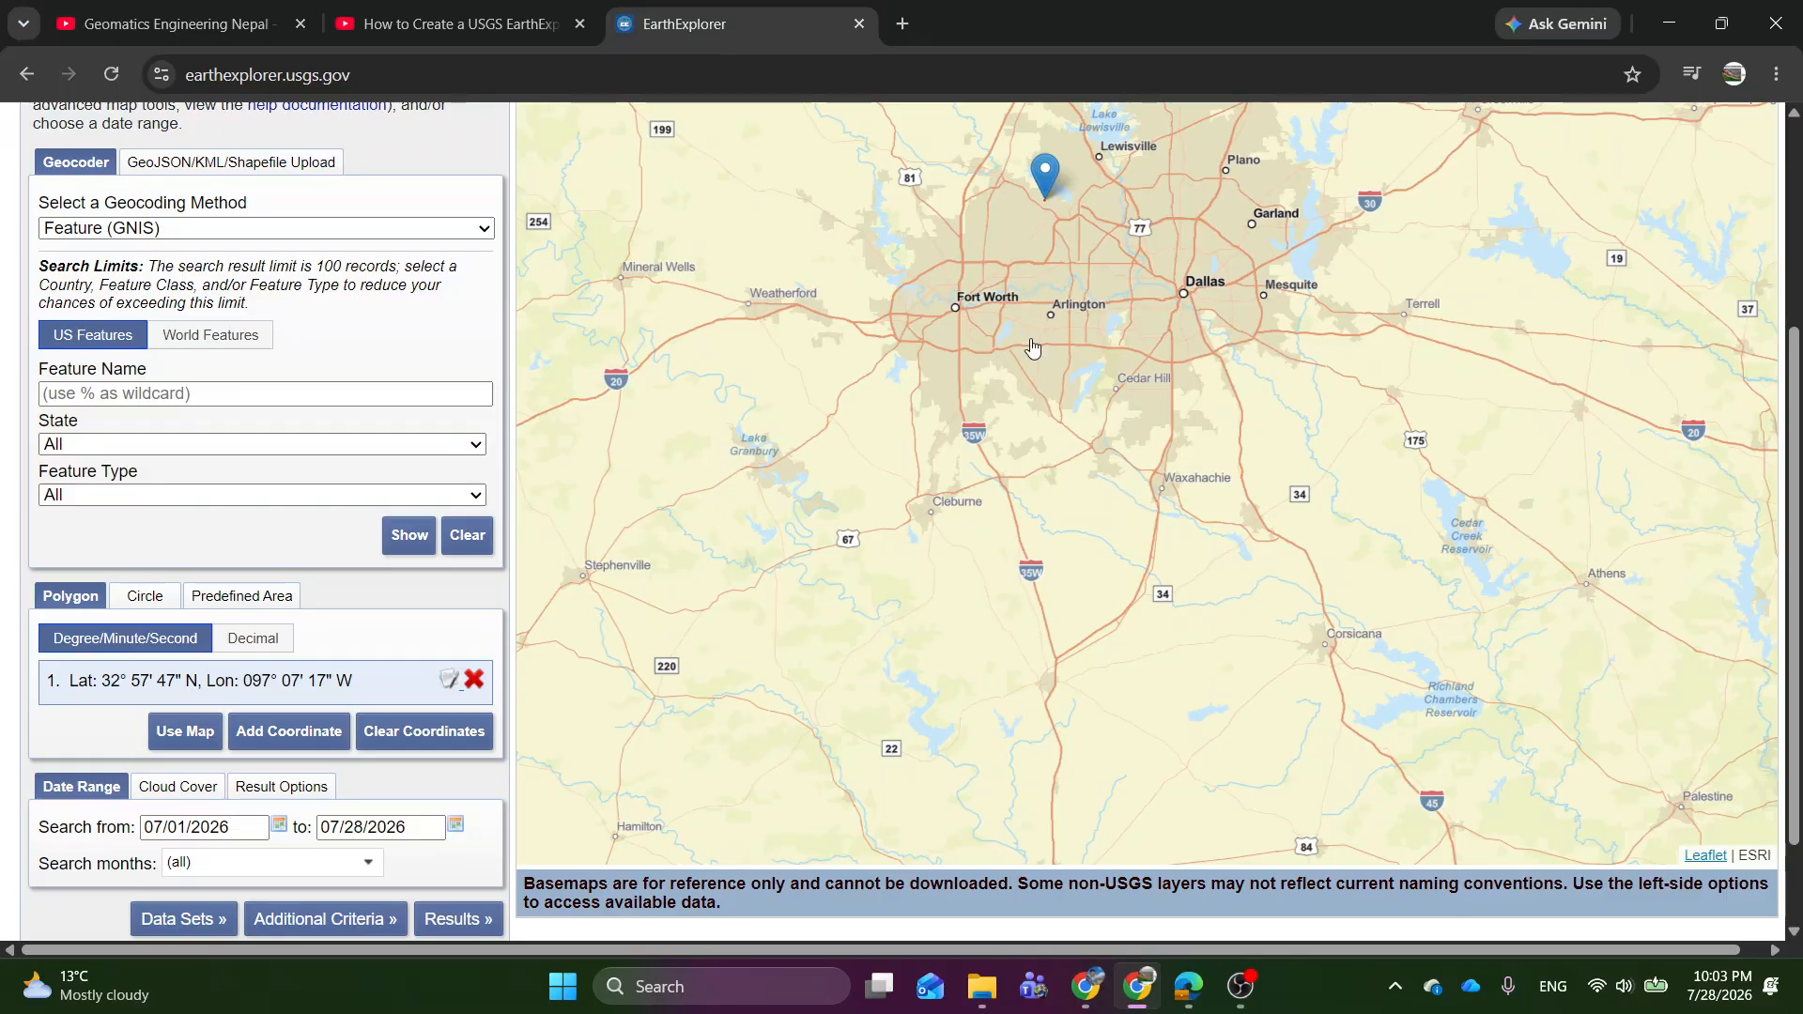
pyautogui.click(1160, 346)
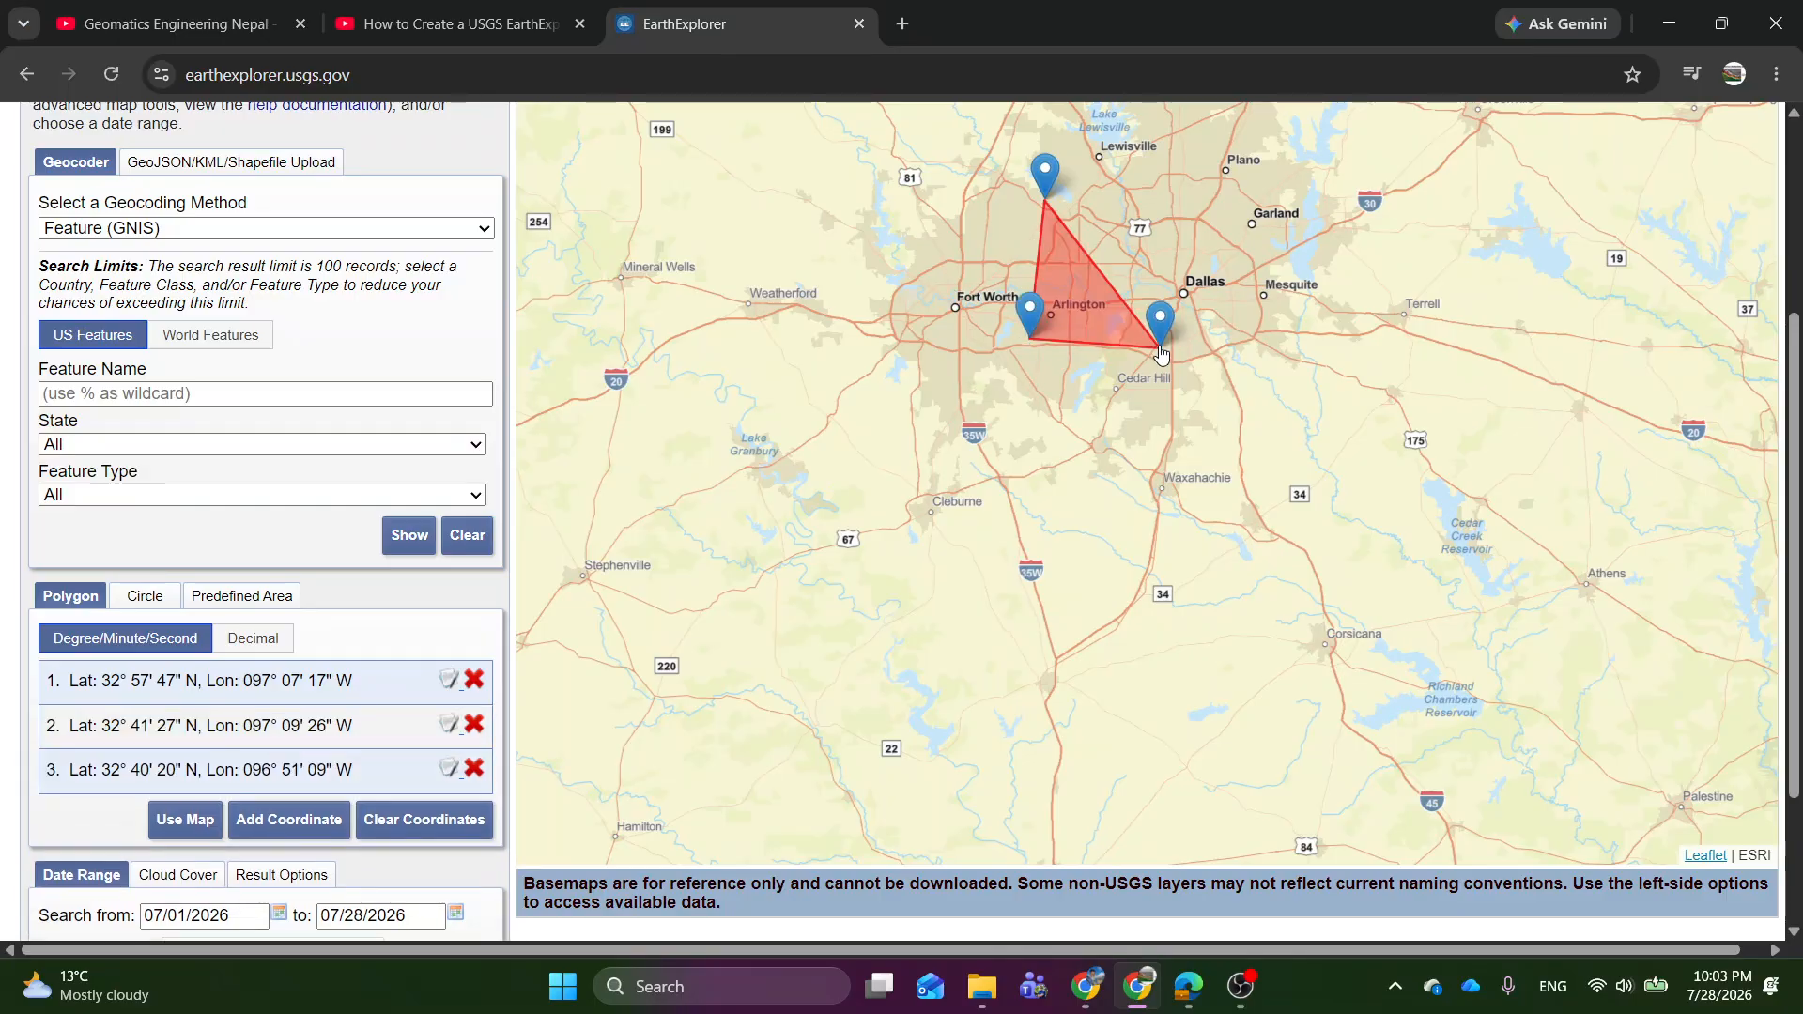
pyautogui.click(1206, 188)
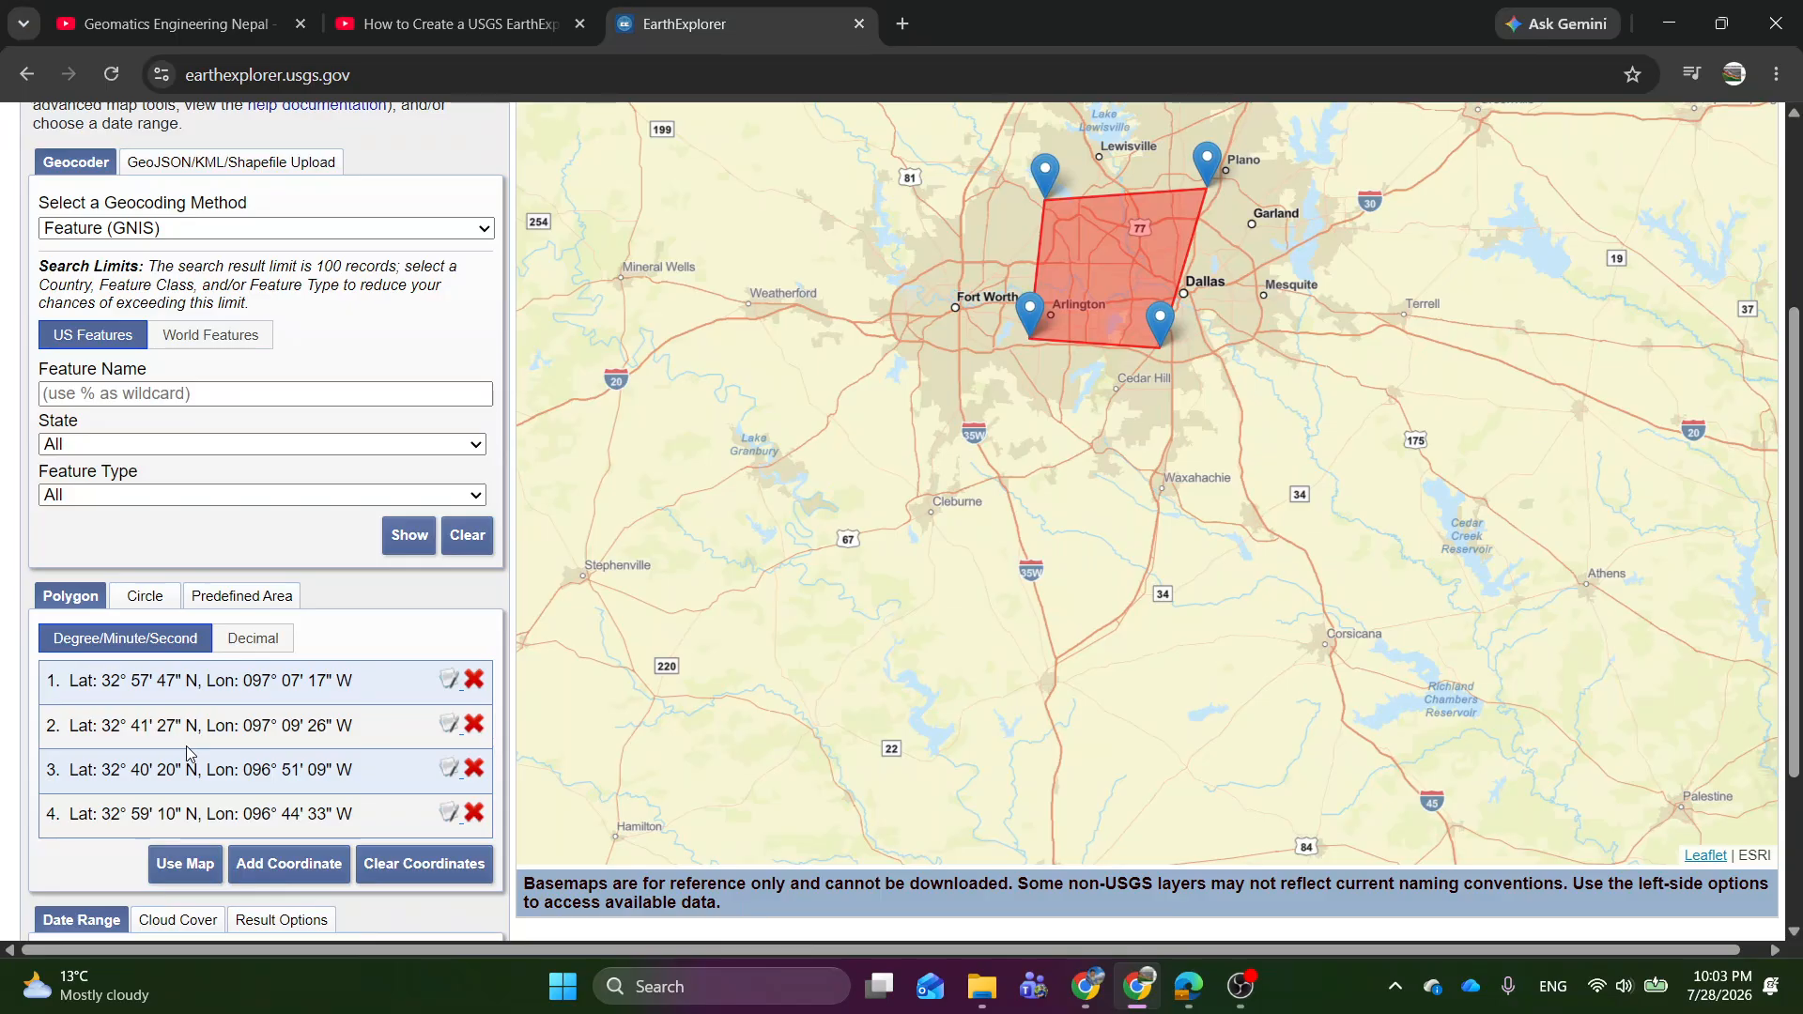
# Set the search date range from 07/01/2026 to 07/28/2026.
pyautogui.scroll(-3, 111, 693)
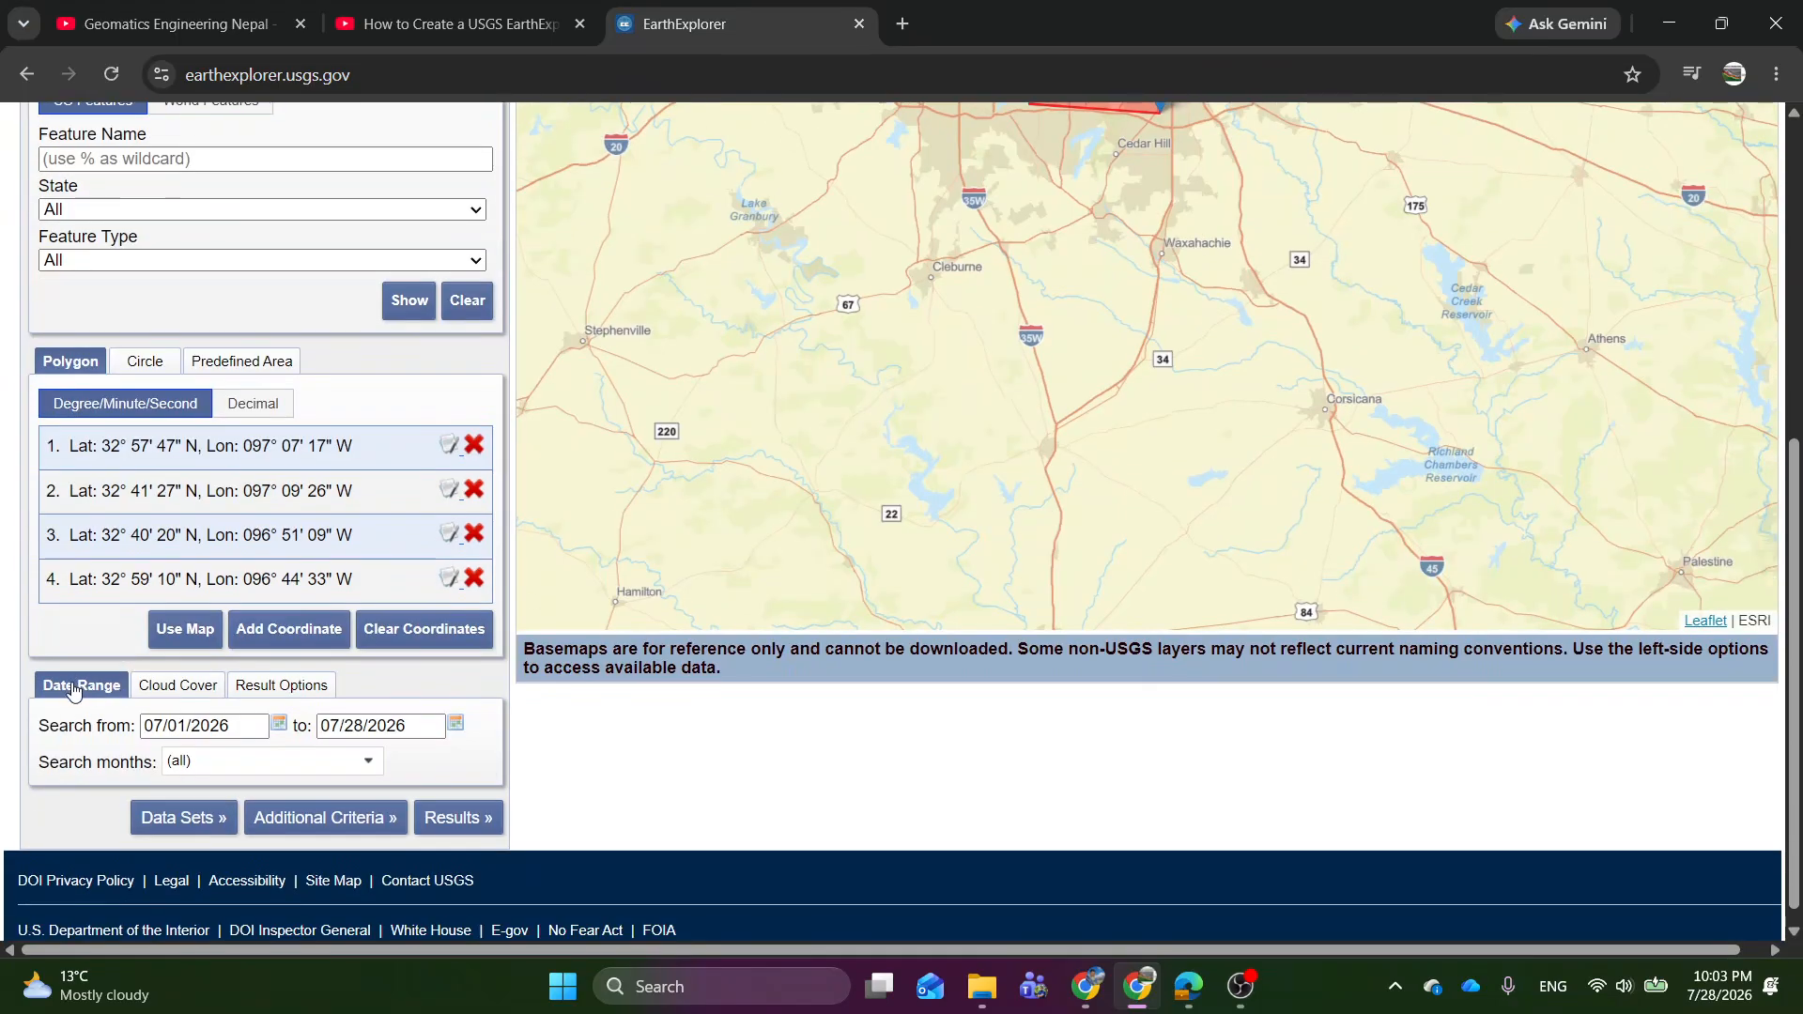
pyautogui.click(281, 729)
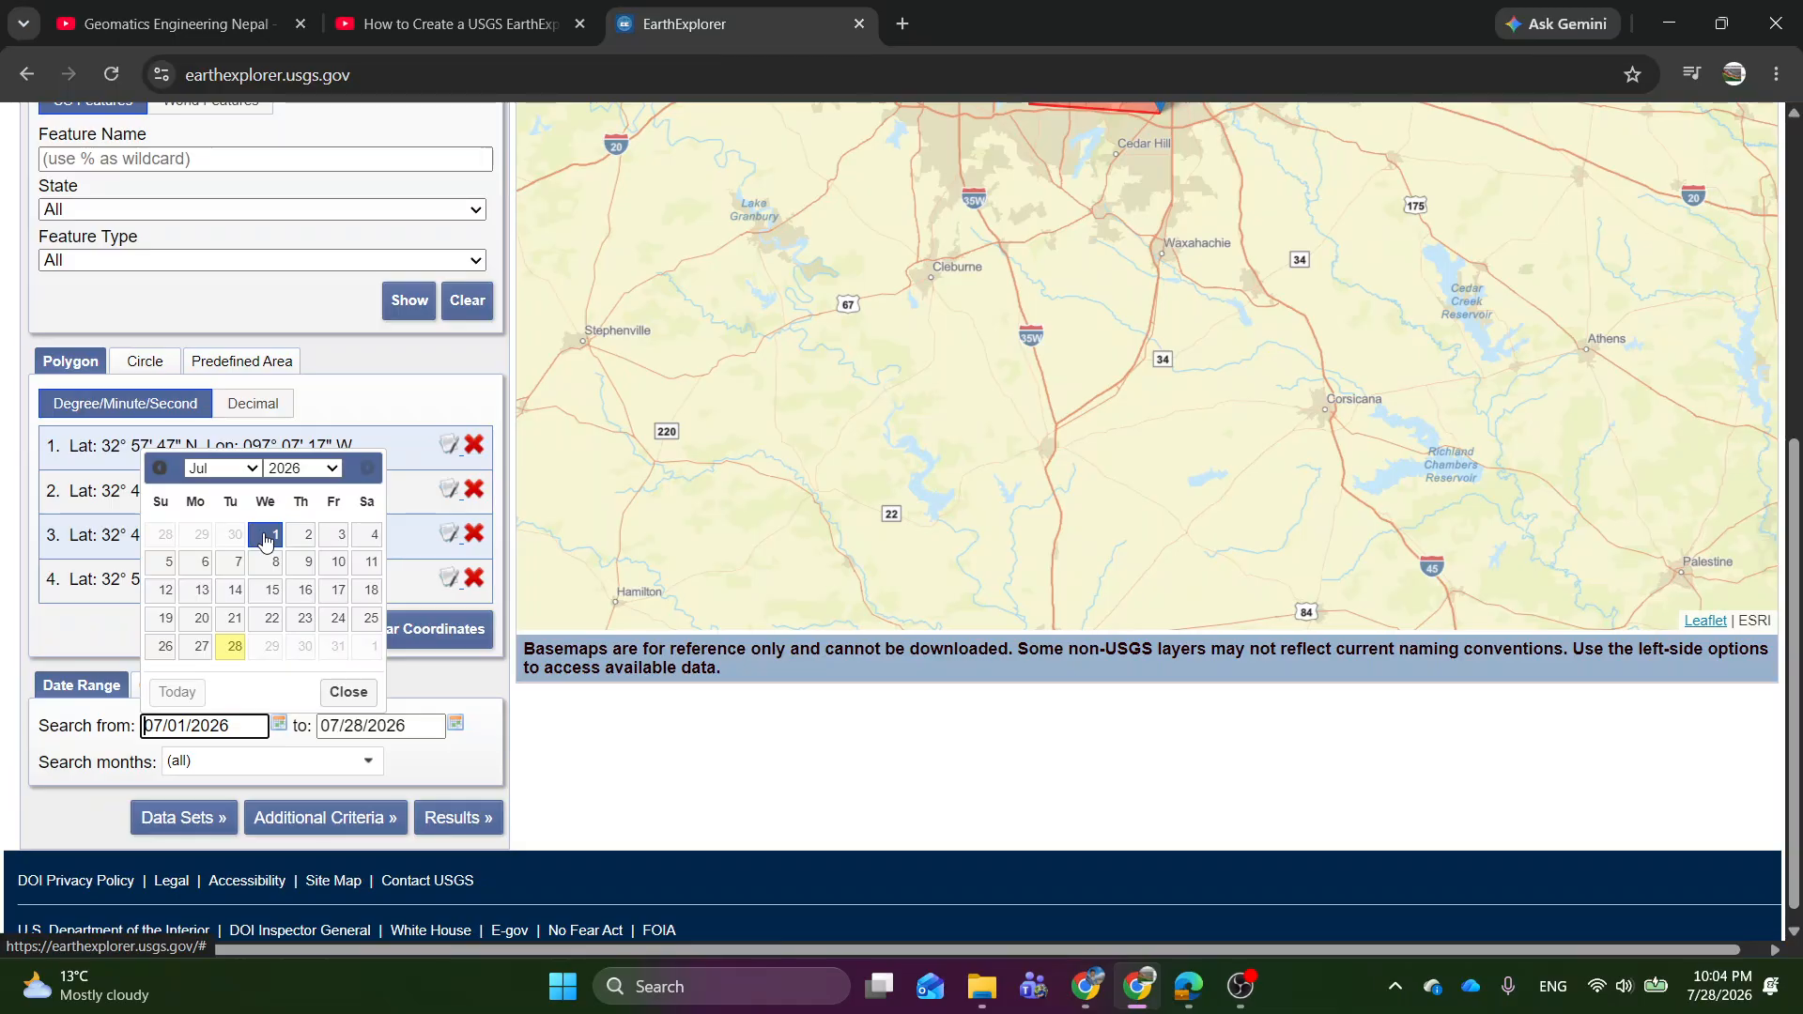
pyautogui.click(267, 538)
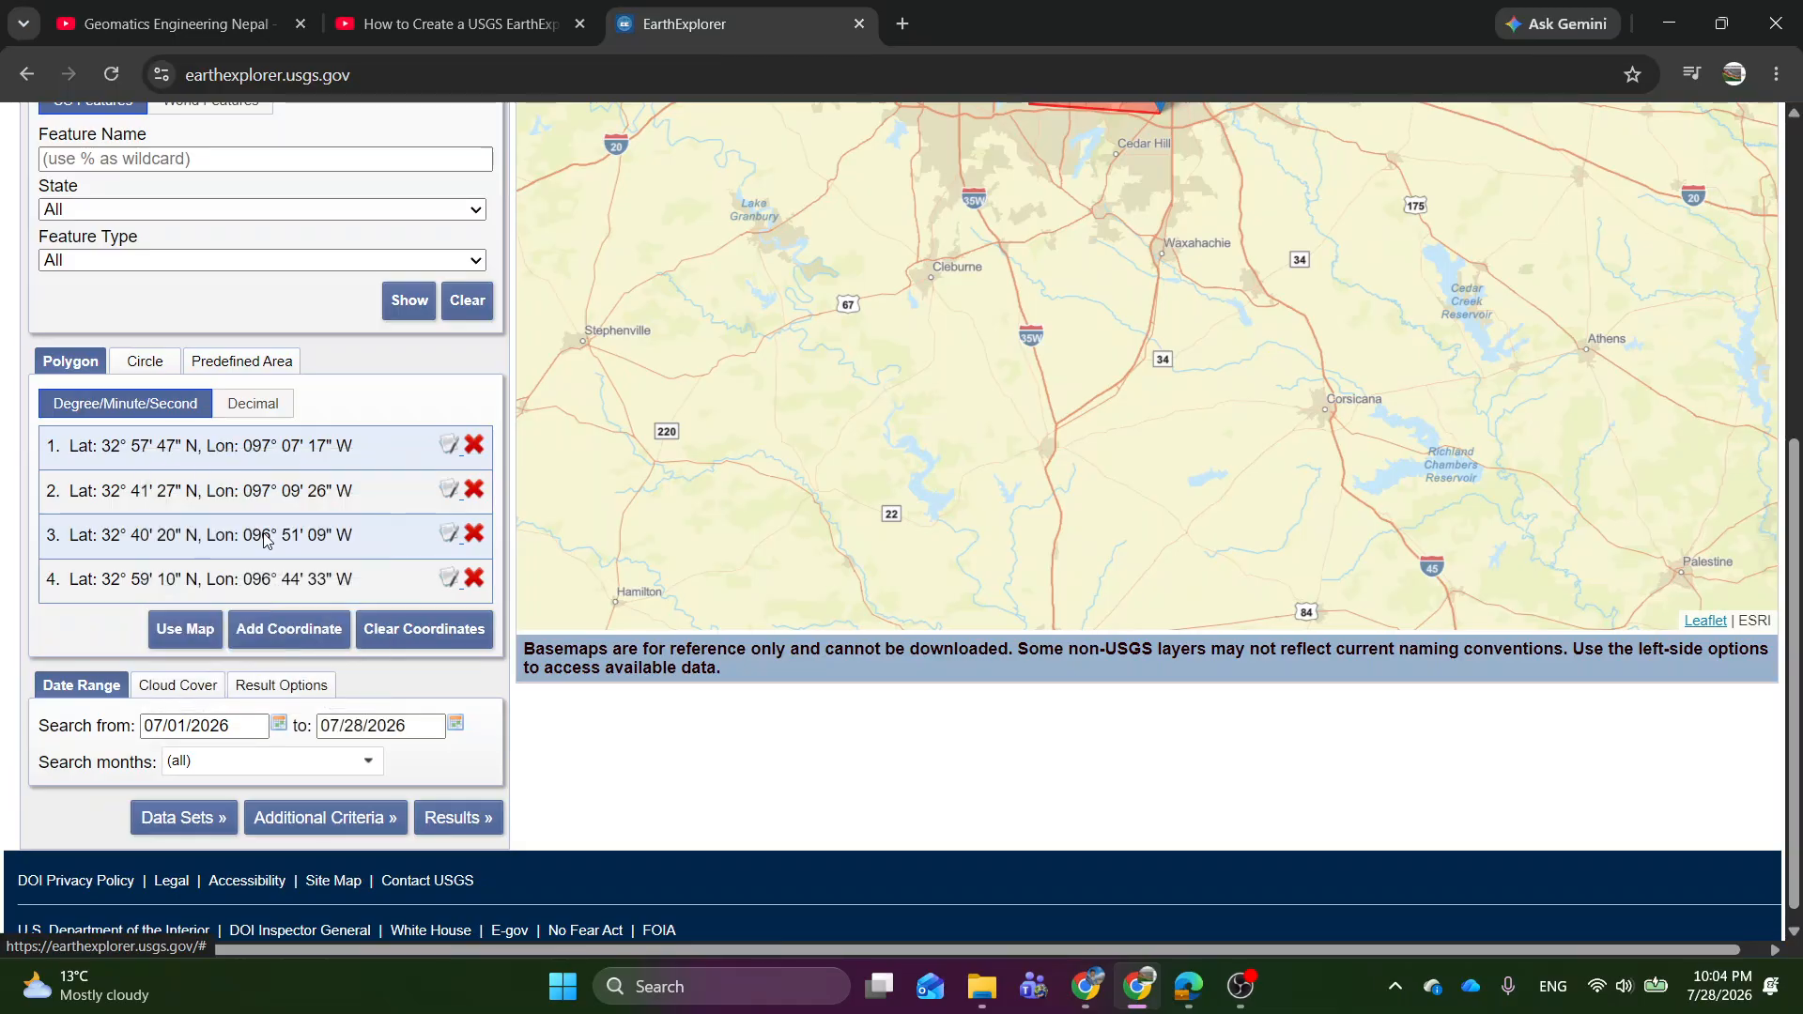
pyautogui.click(454, 727)
pyautogui.click(408, 649)
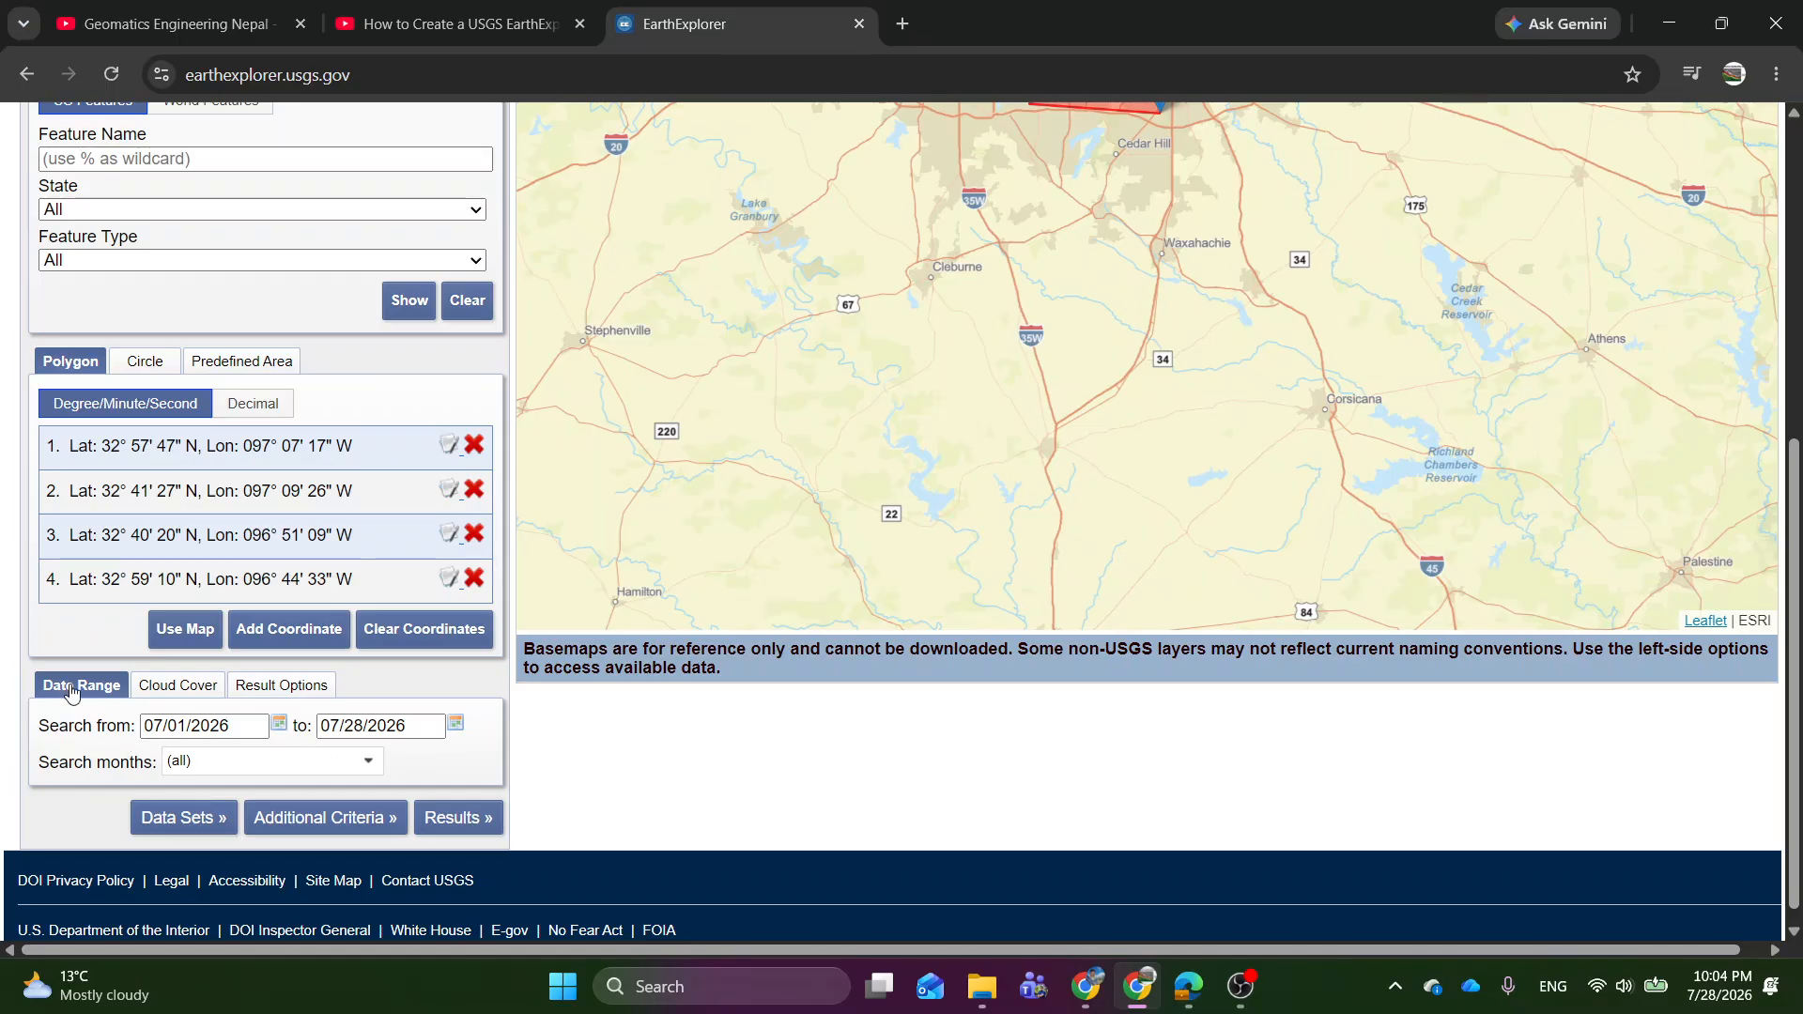
# Limit the cloud cover range to 0%–73%, check the result options and proceed to the data set selection.
pyautogui.click(195, 693)
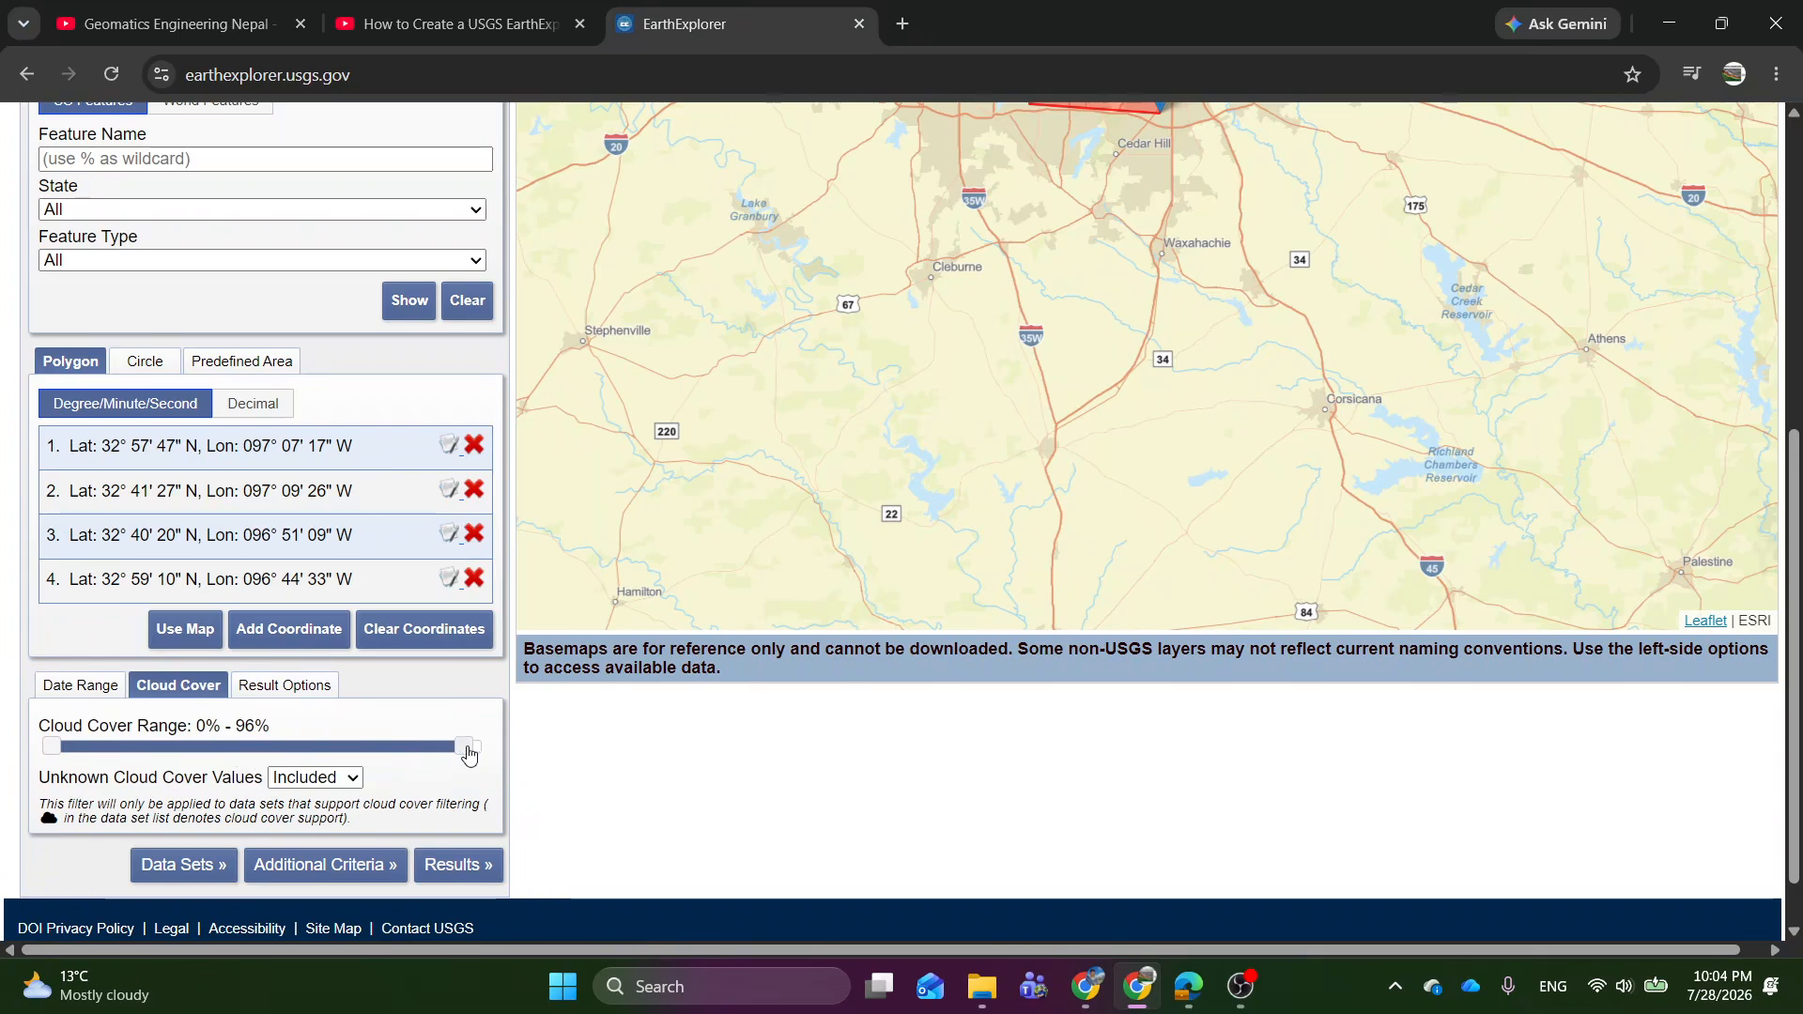
pyautogui.moveTo(465, 749); pyautogui.dragTo(369, 753)
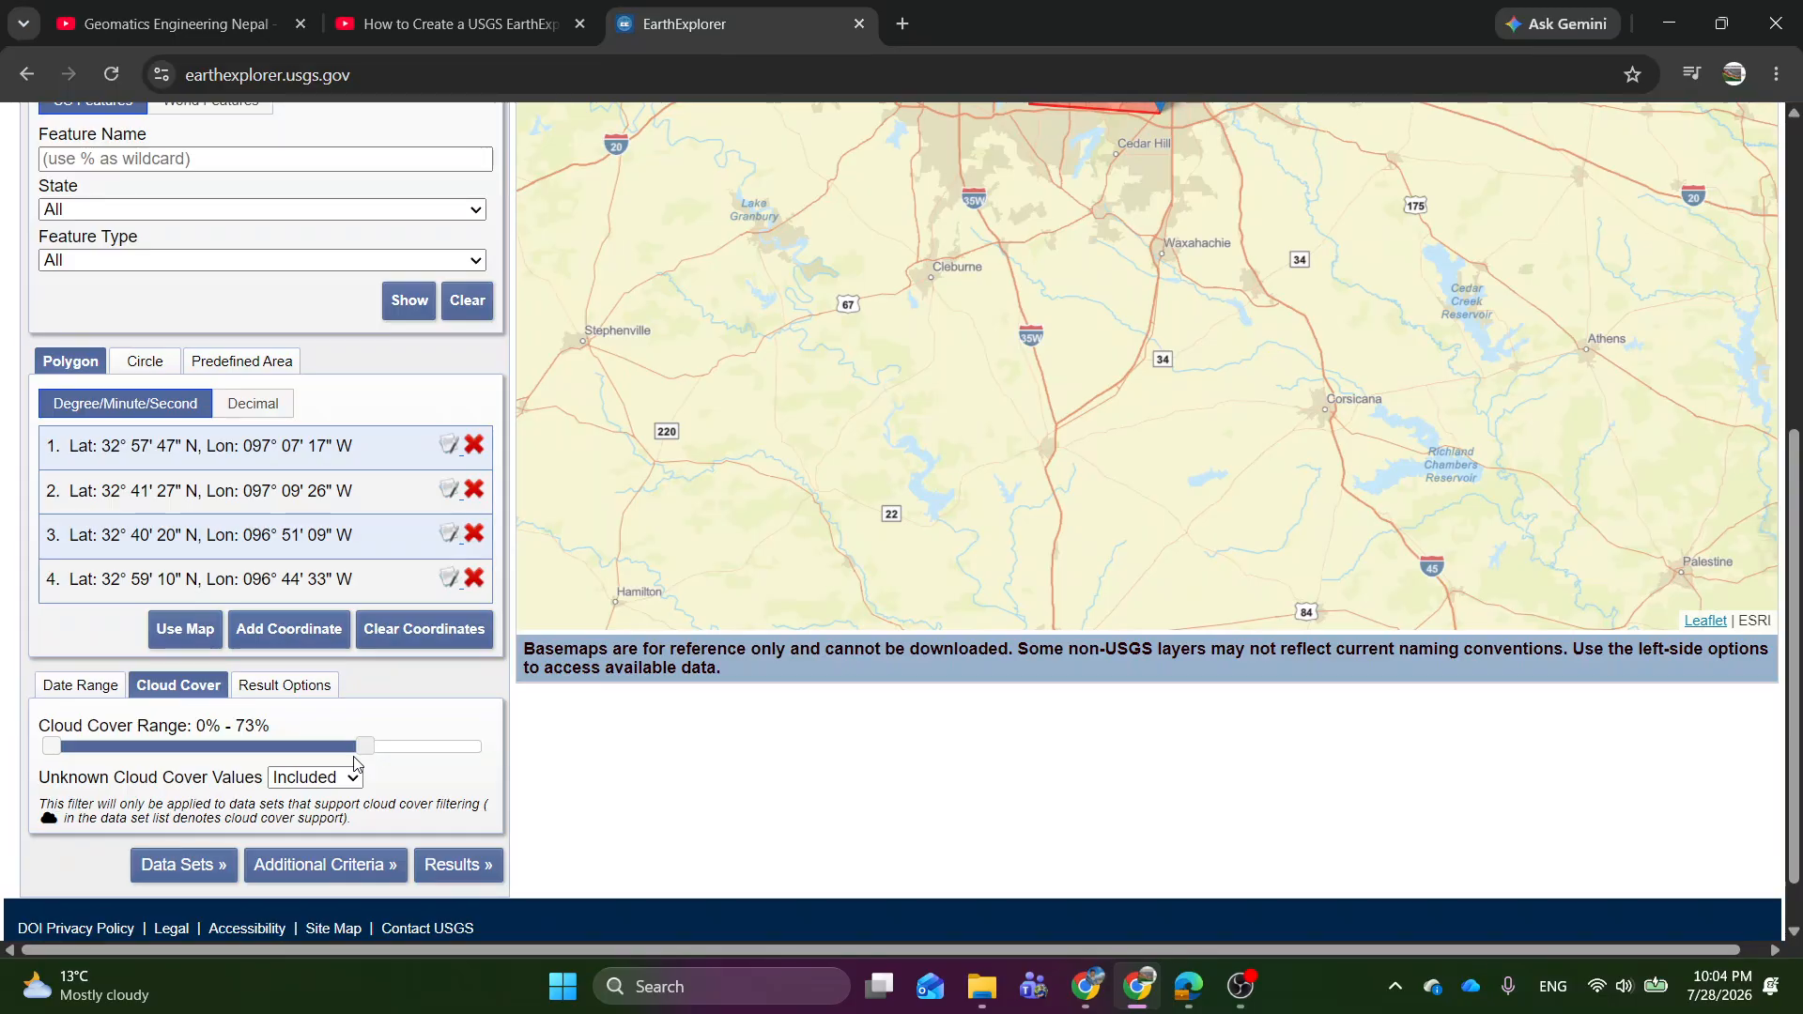
pyautogui.click(287, 686)
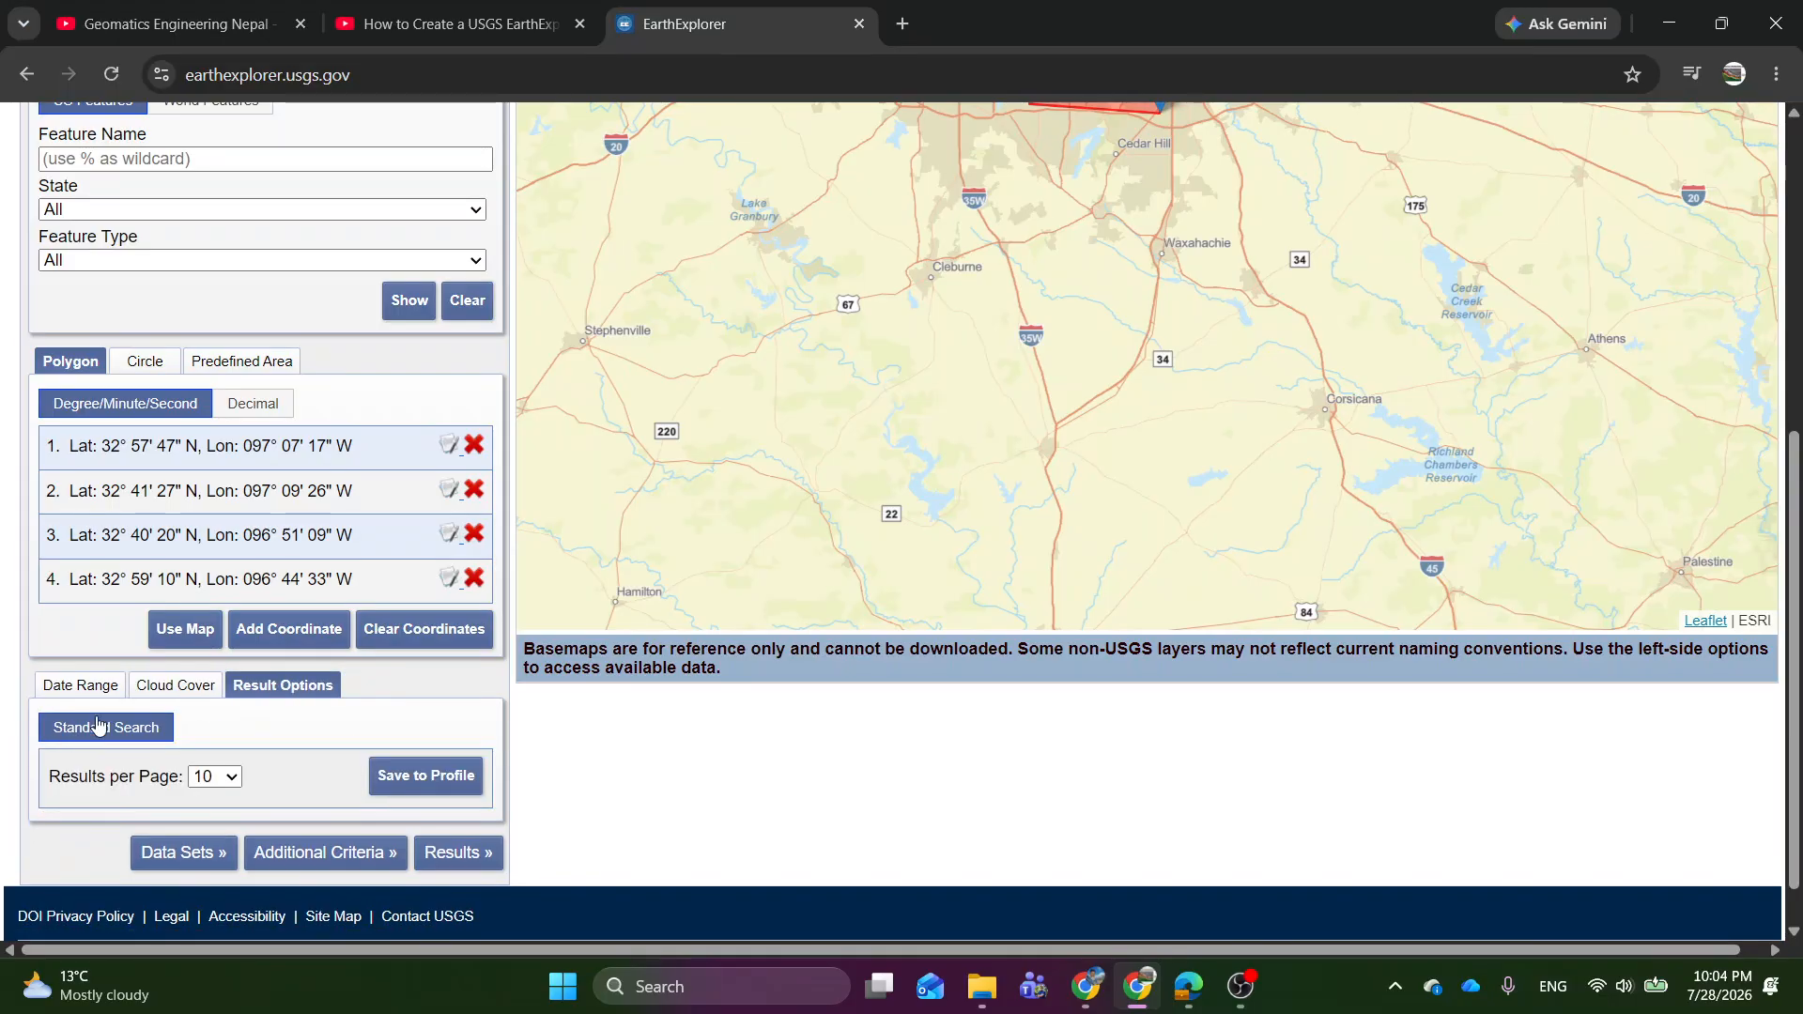
pyautogui.click(159, 693)
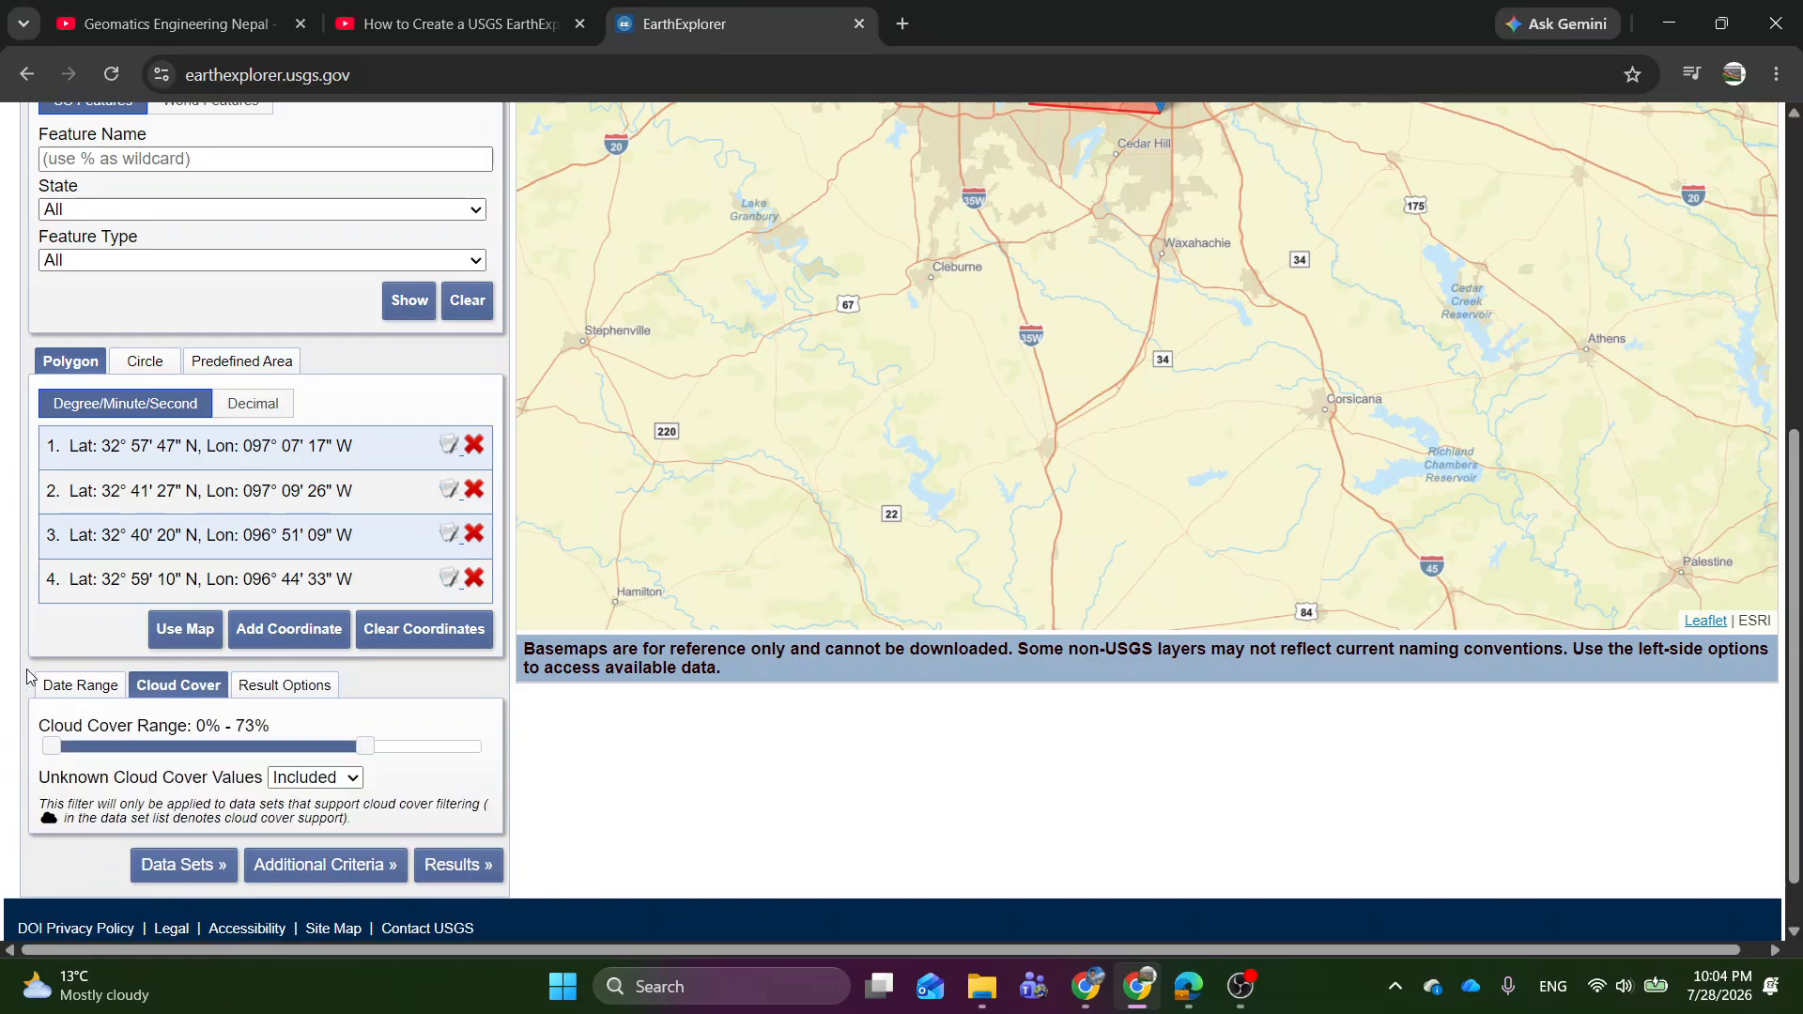
pyautogui.click(171, 868)
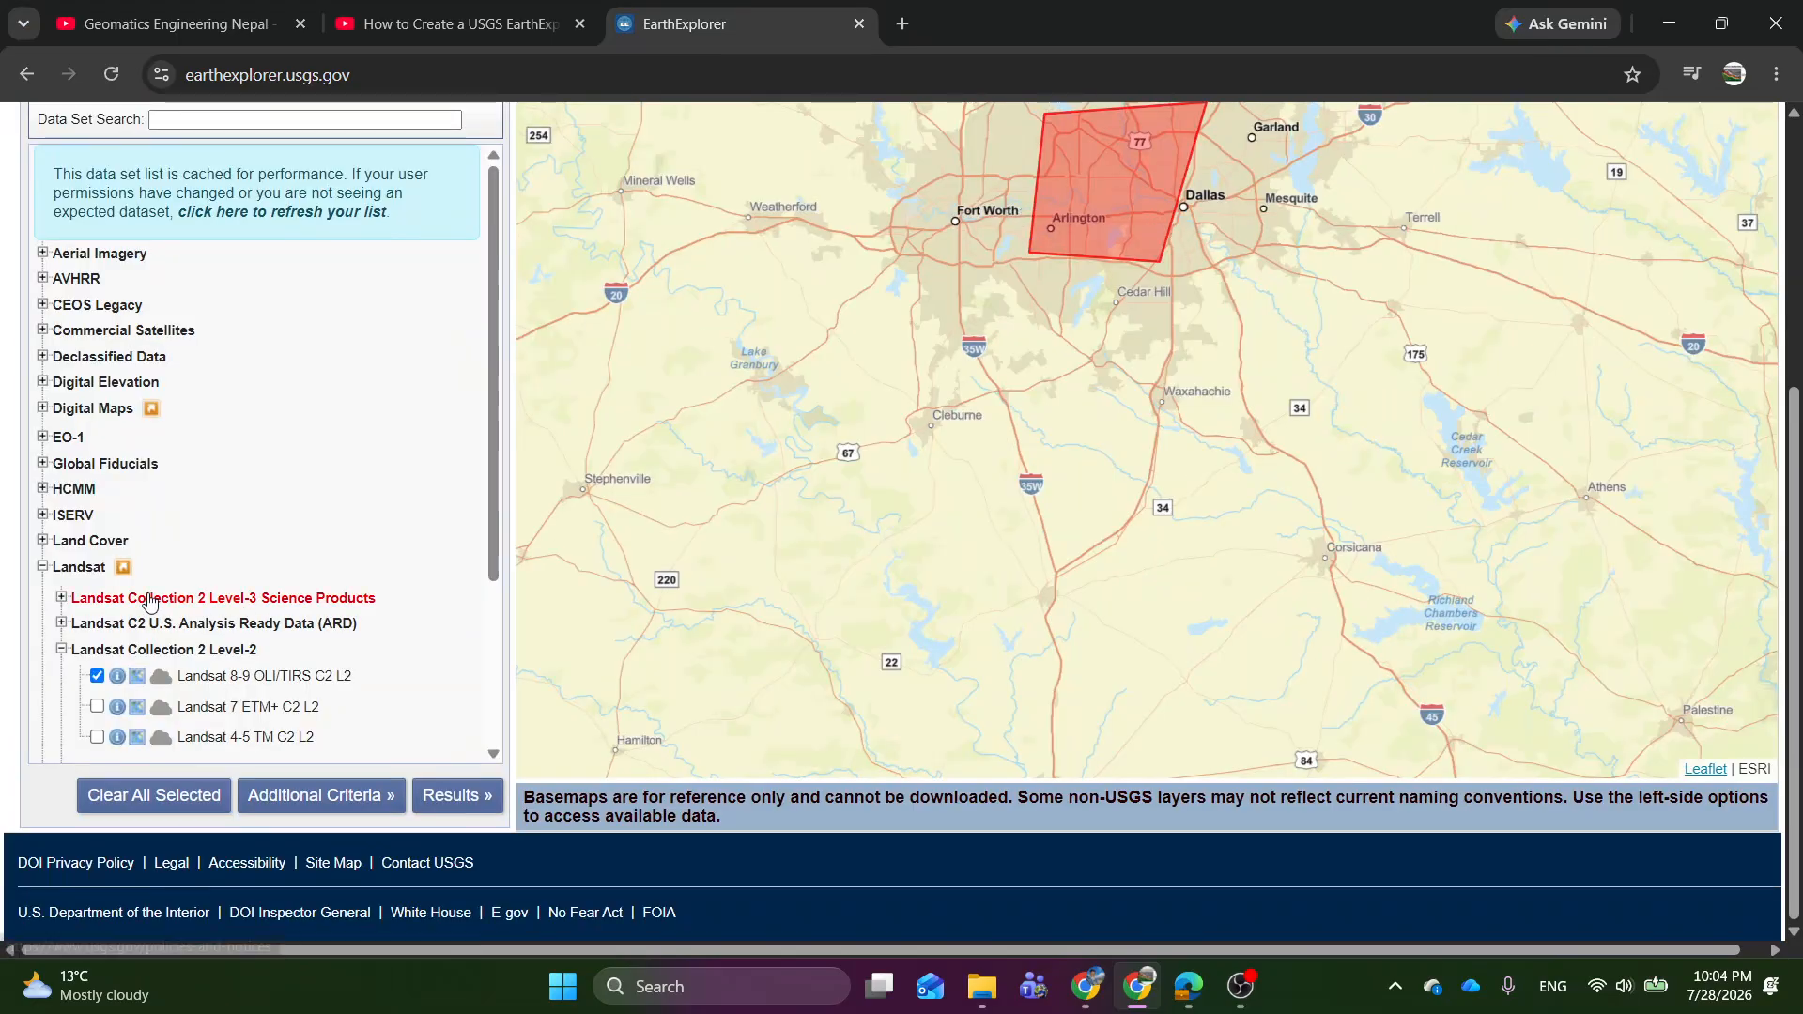
# Deselect the Landsat 8-9 OLI/TIRS C2 L2 data set and collapse the Landsat Collection 2 Level-2 and Landsat groups.
pyautogui.click(97, 677)
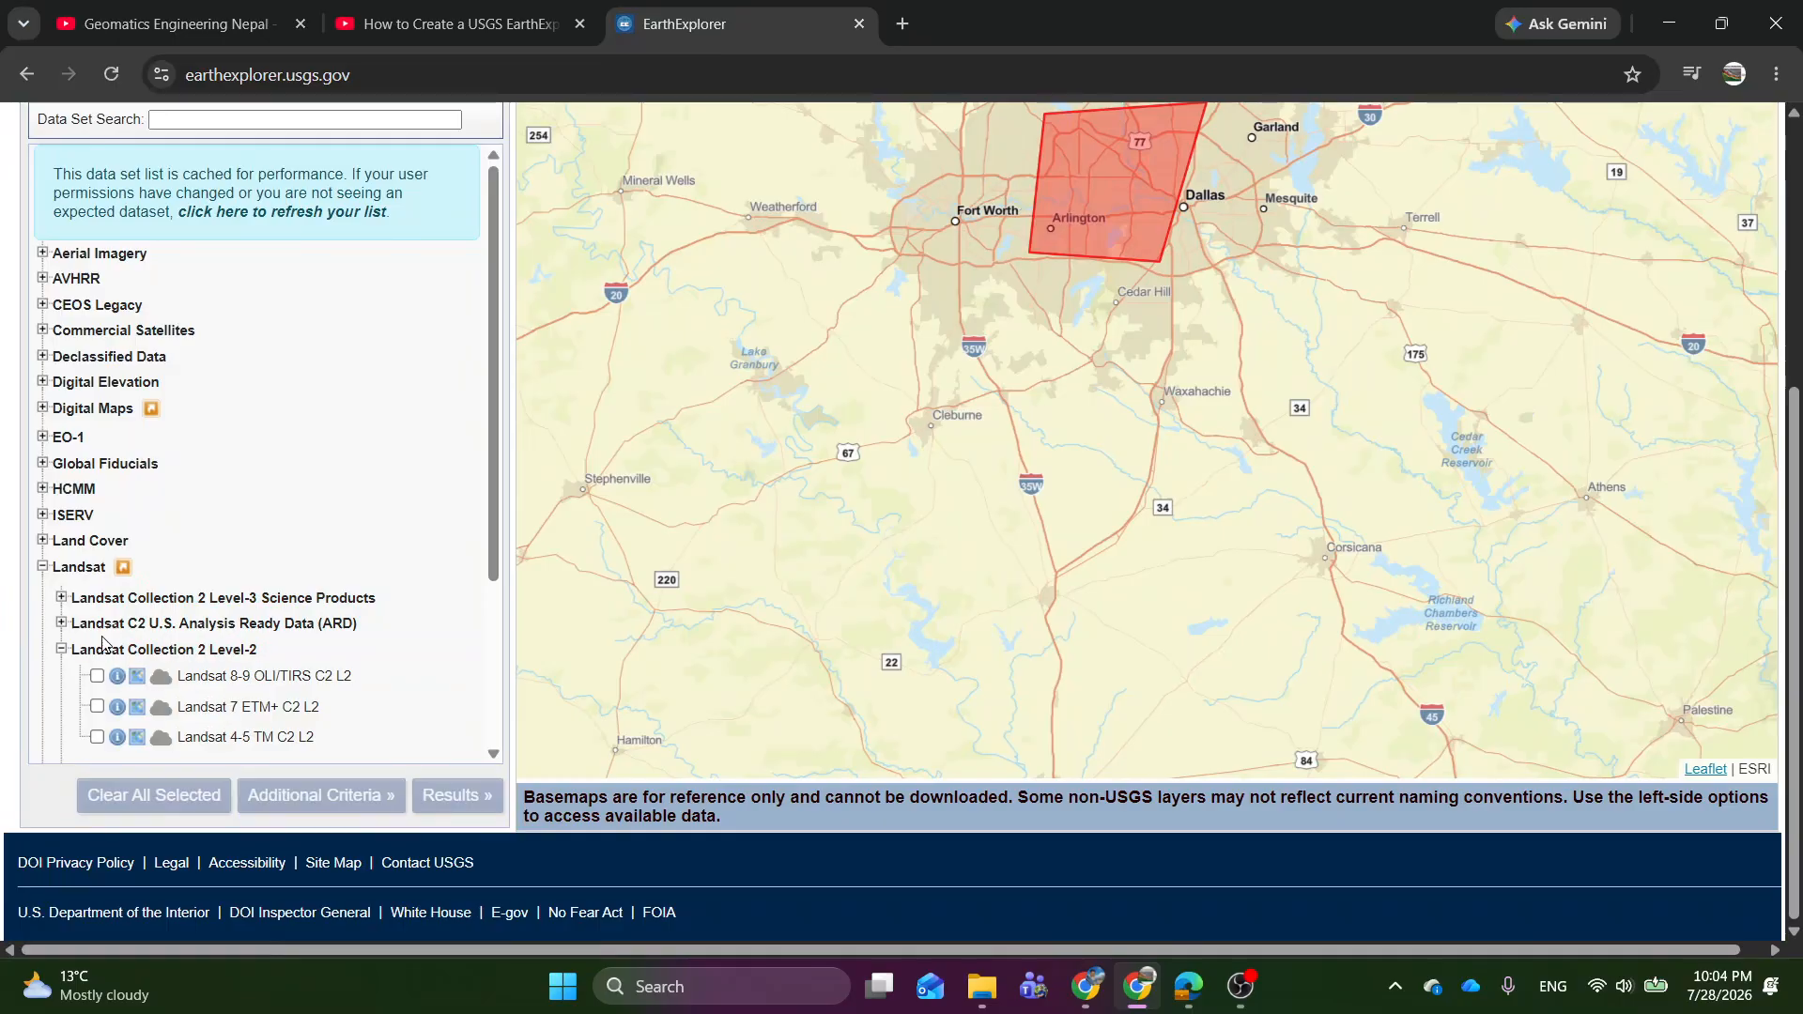
pyautogui.scroll(-2, 94, 619)
pyautogui.scroll(1, 58, 549)
pyautogui.click(60, 533)
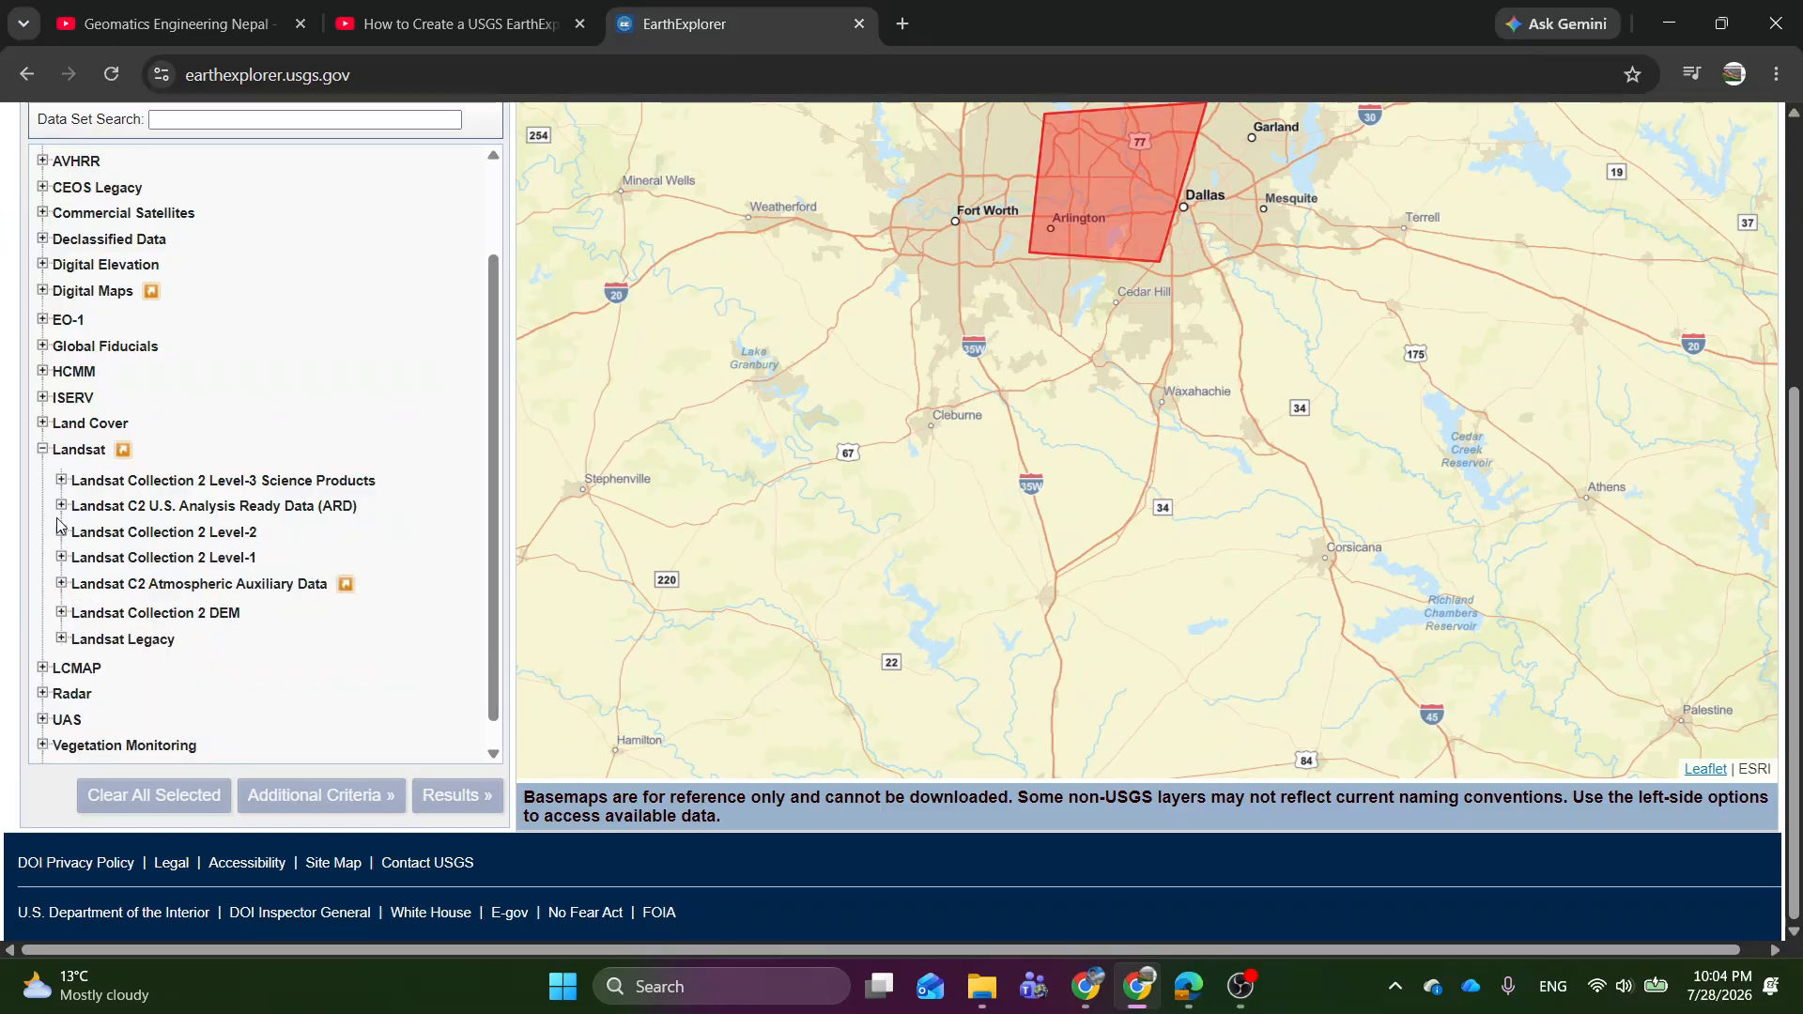
pyautogui.click(43, 450)
pyautogui.scroll(2, 90, 474)
pyautogui.scroll(2, 93, 483)
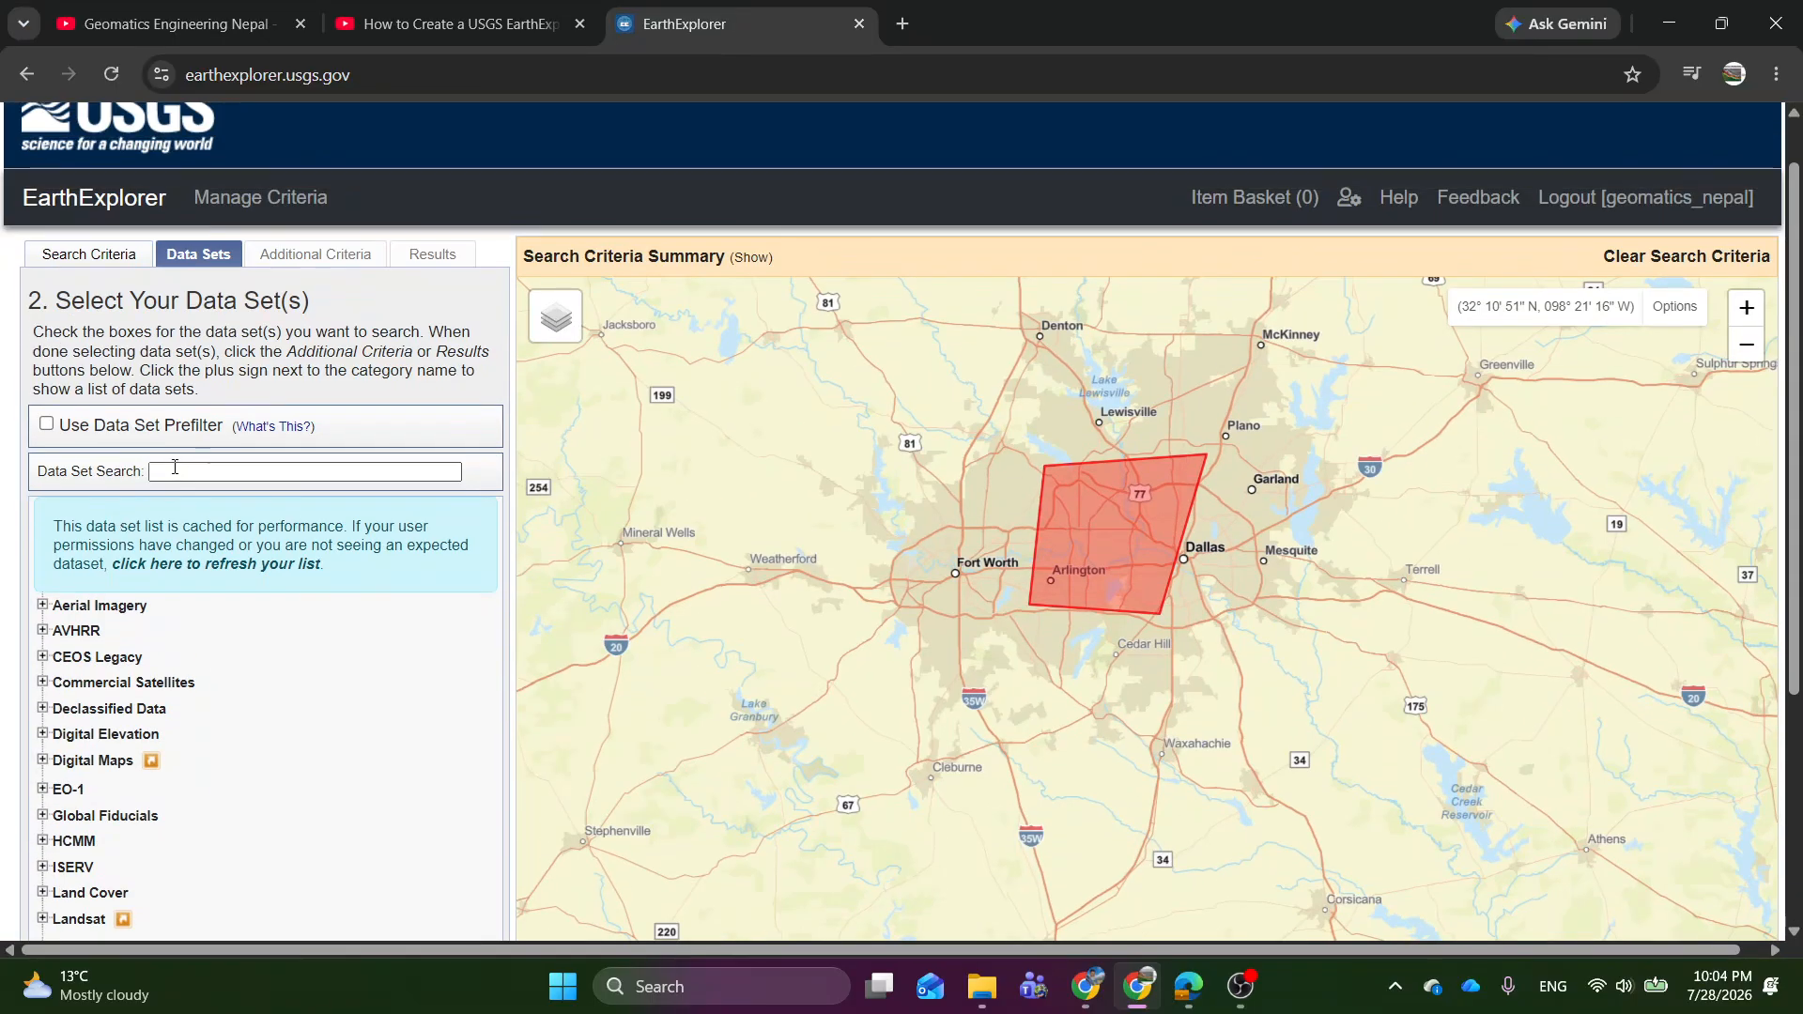
pyautogui.scroll(-2, 160, 596)
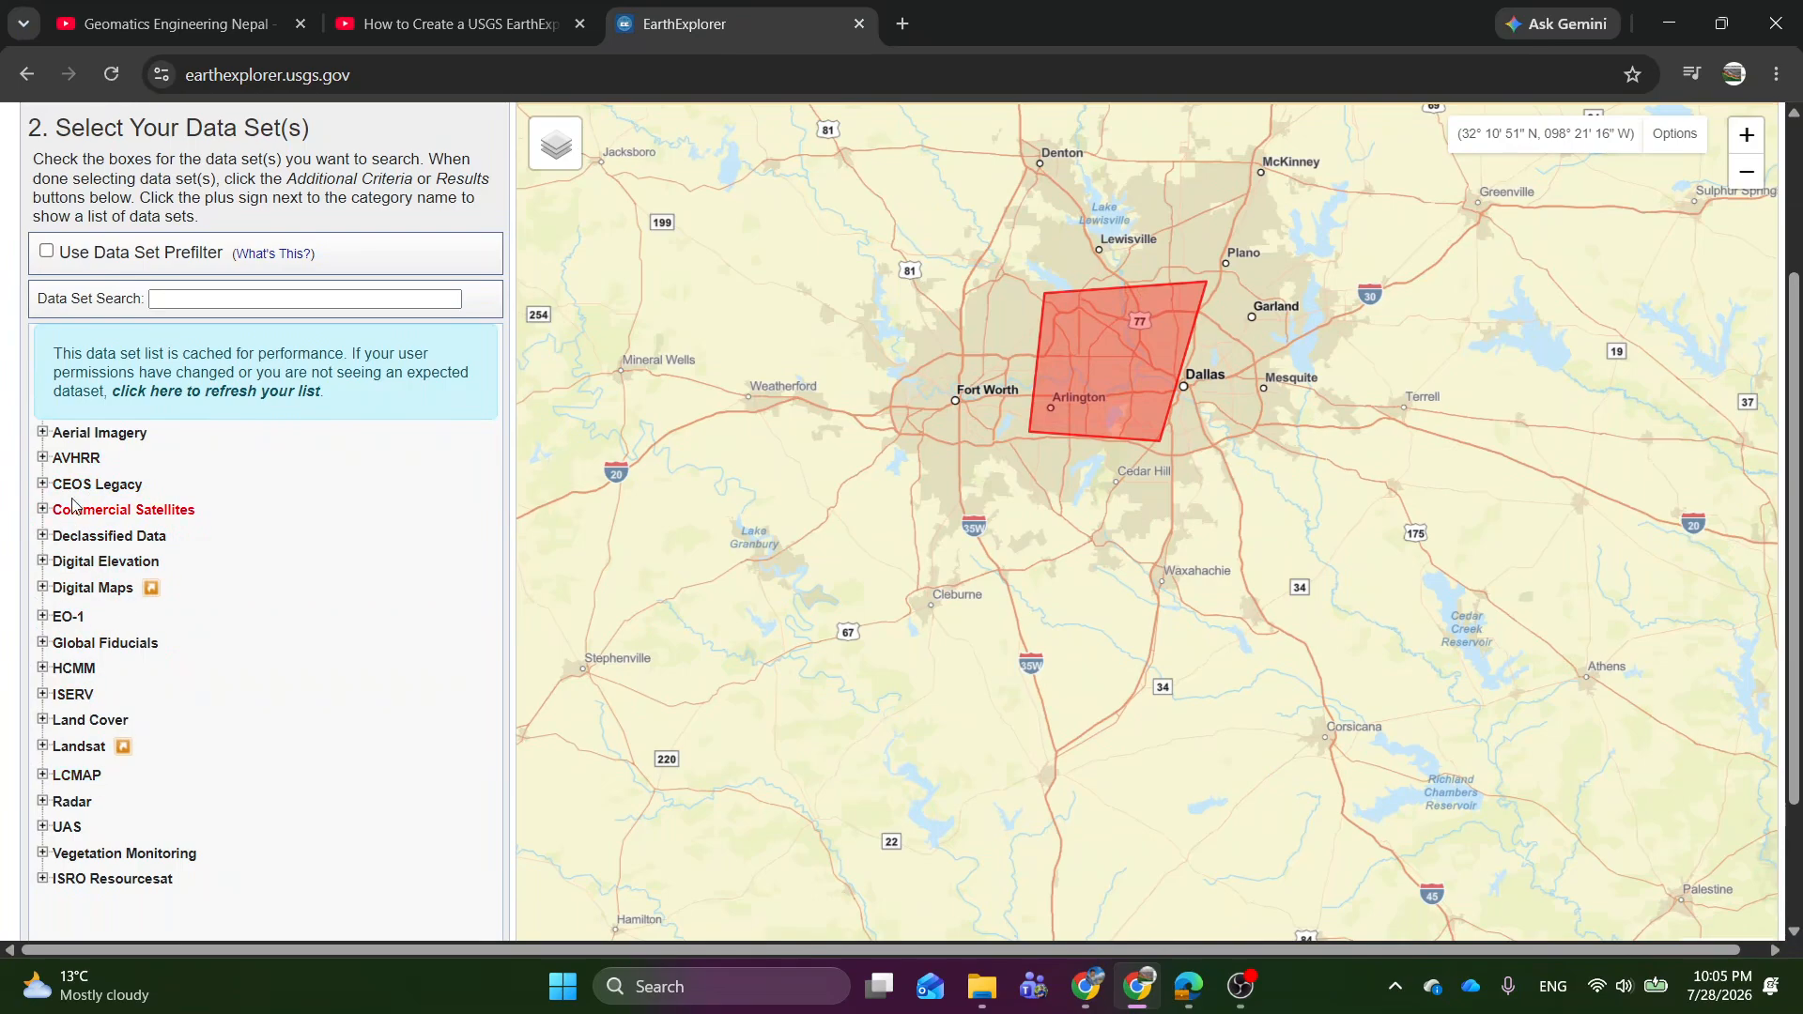
# Select the Landsat 8-9 OLI/TIRS C2 L2 data set under Landsat Collection 2 Level-2.
pyautogui.click(63, 751)
pyautogui.scroll(-3, 63, 751)
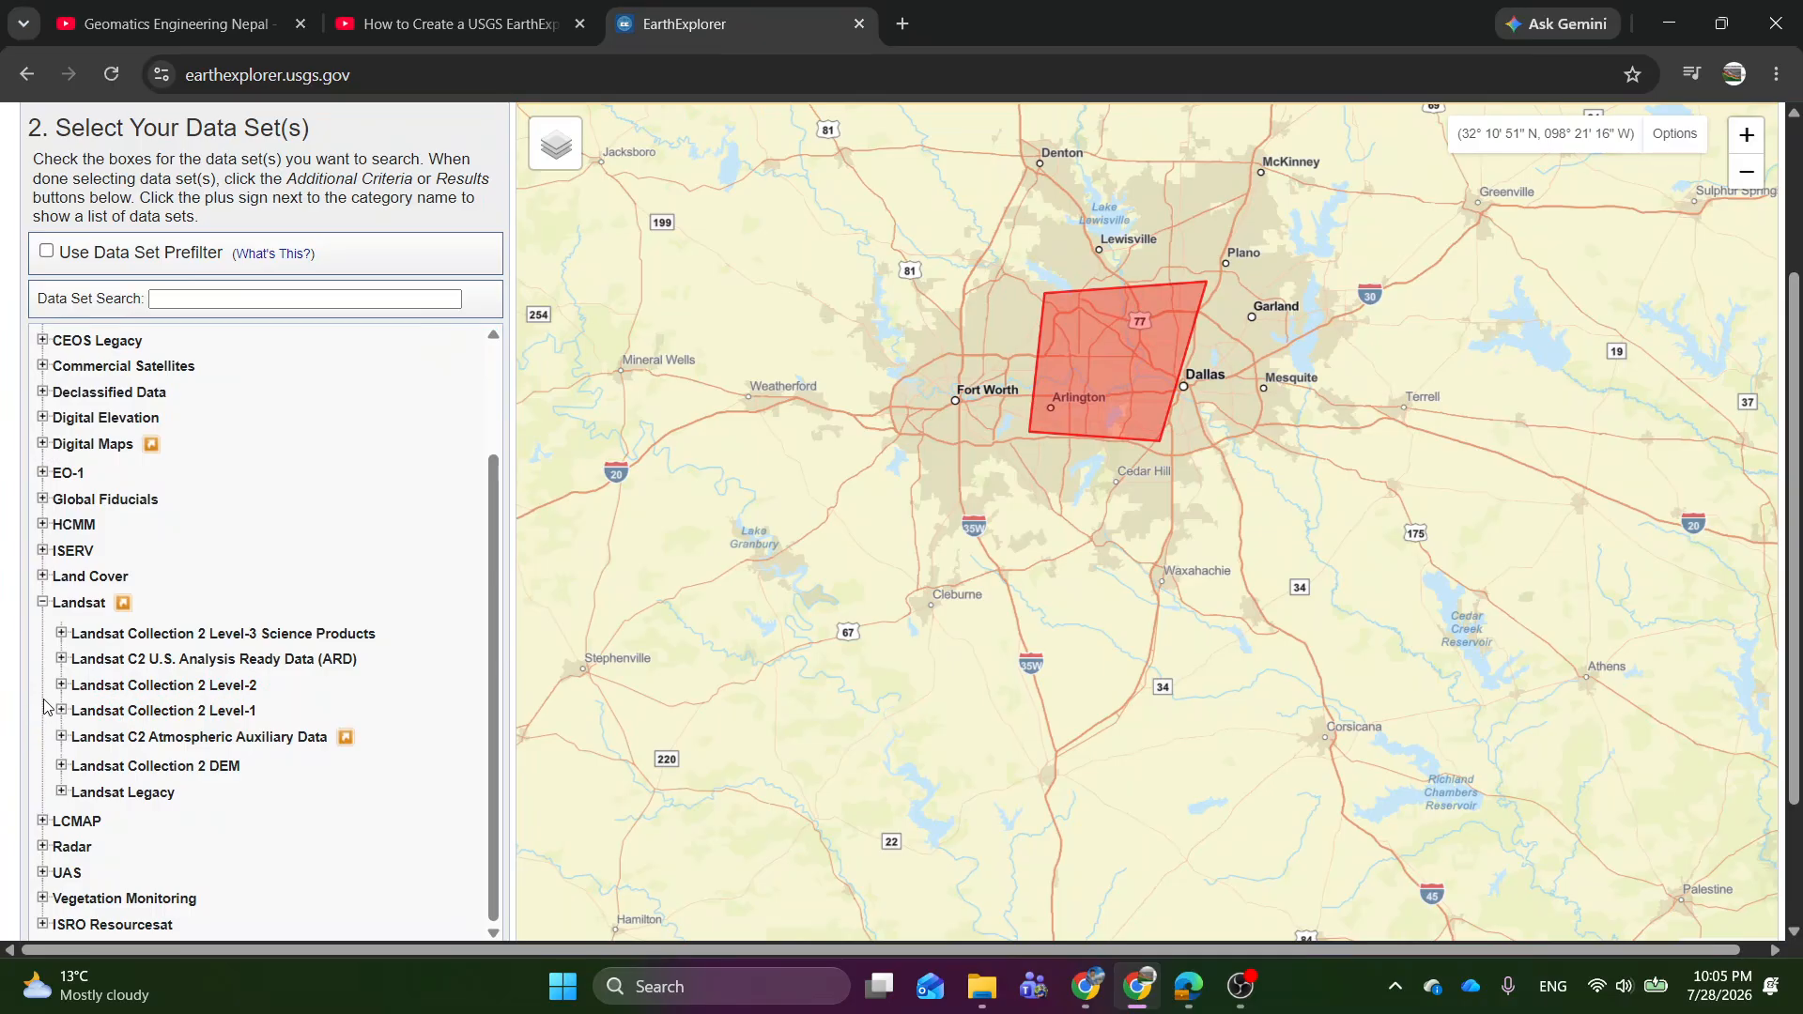
pyautogui.click(98, 686)
pyautogui.scroll(-1, 99, 690)
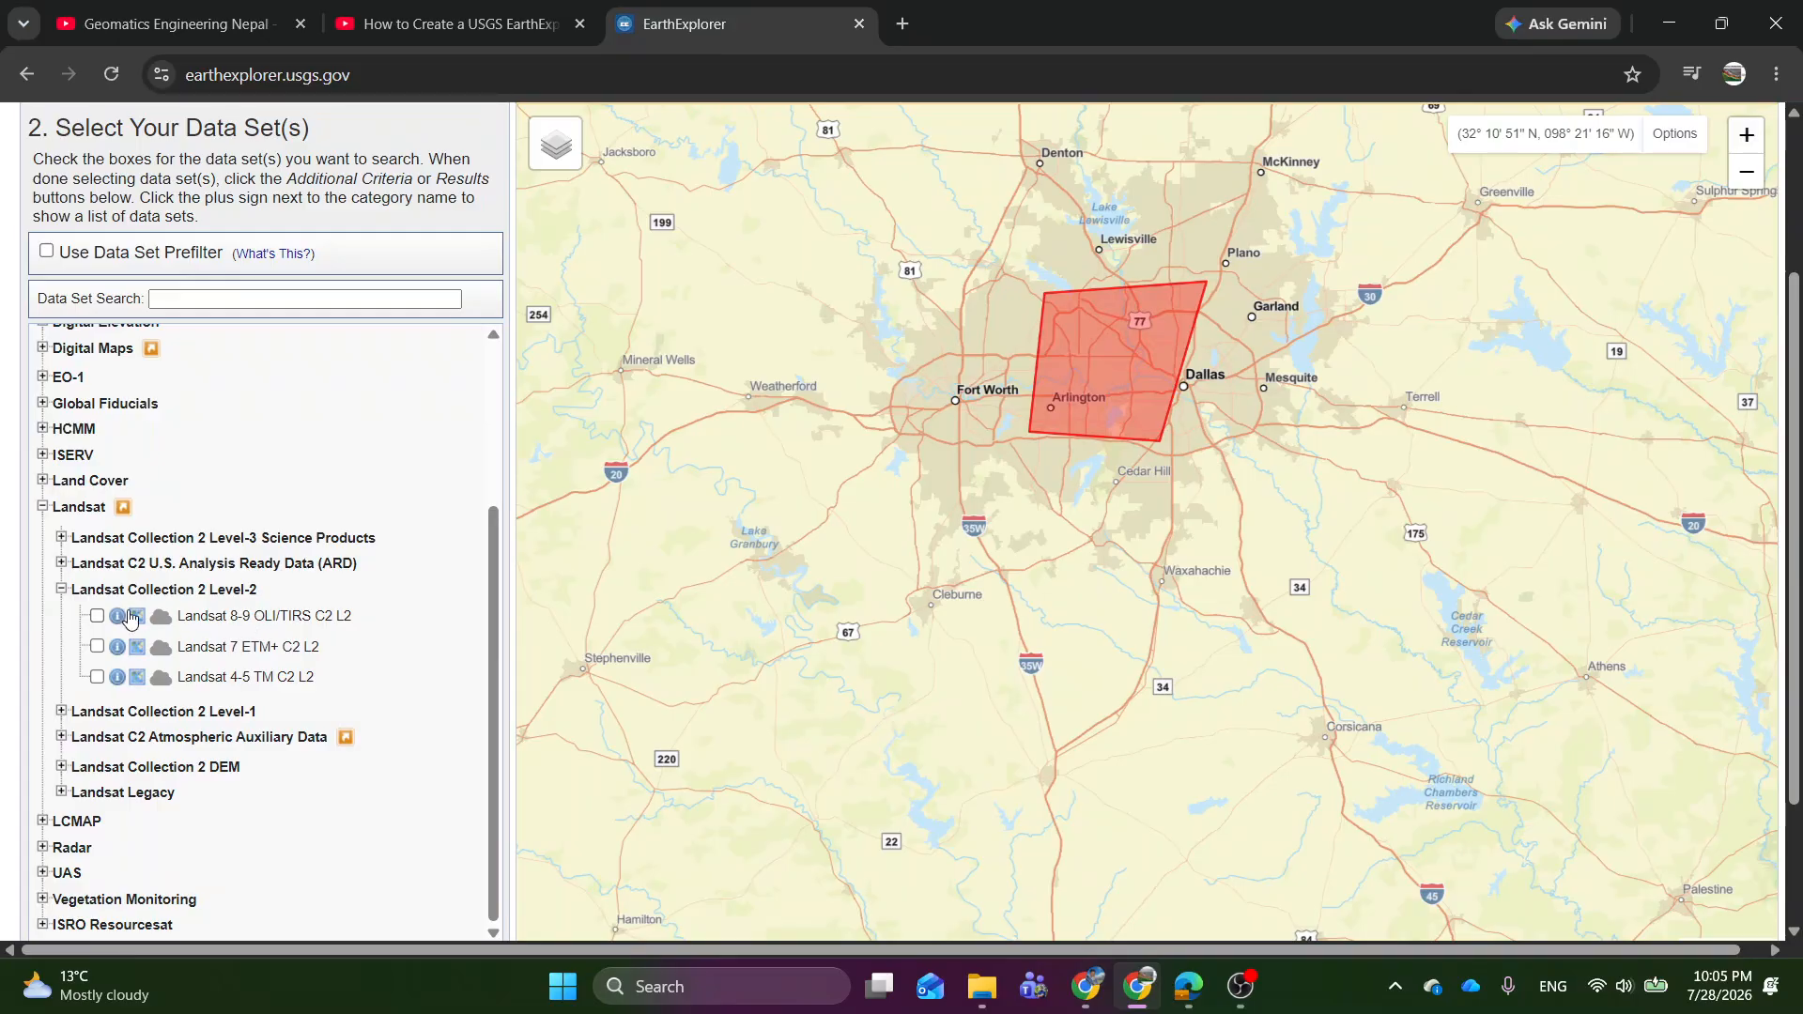
pyautogui.click(97, 618)
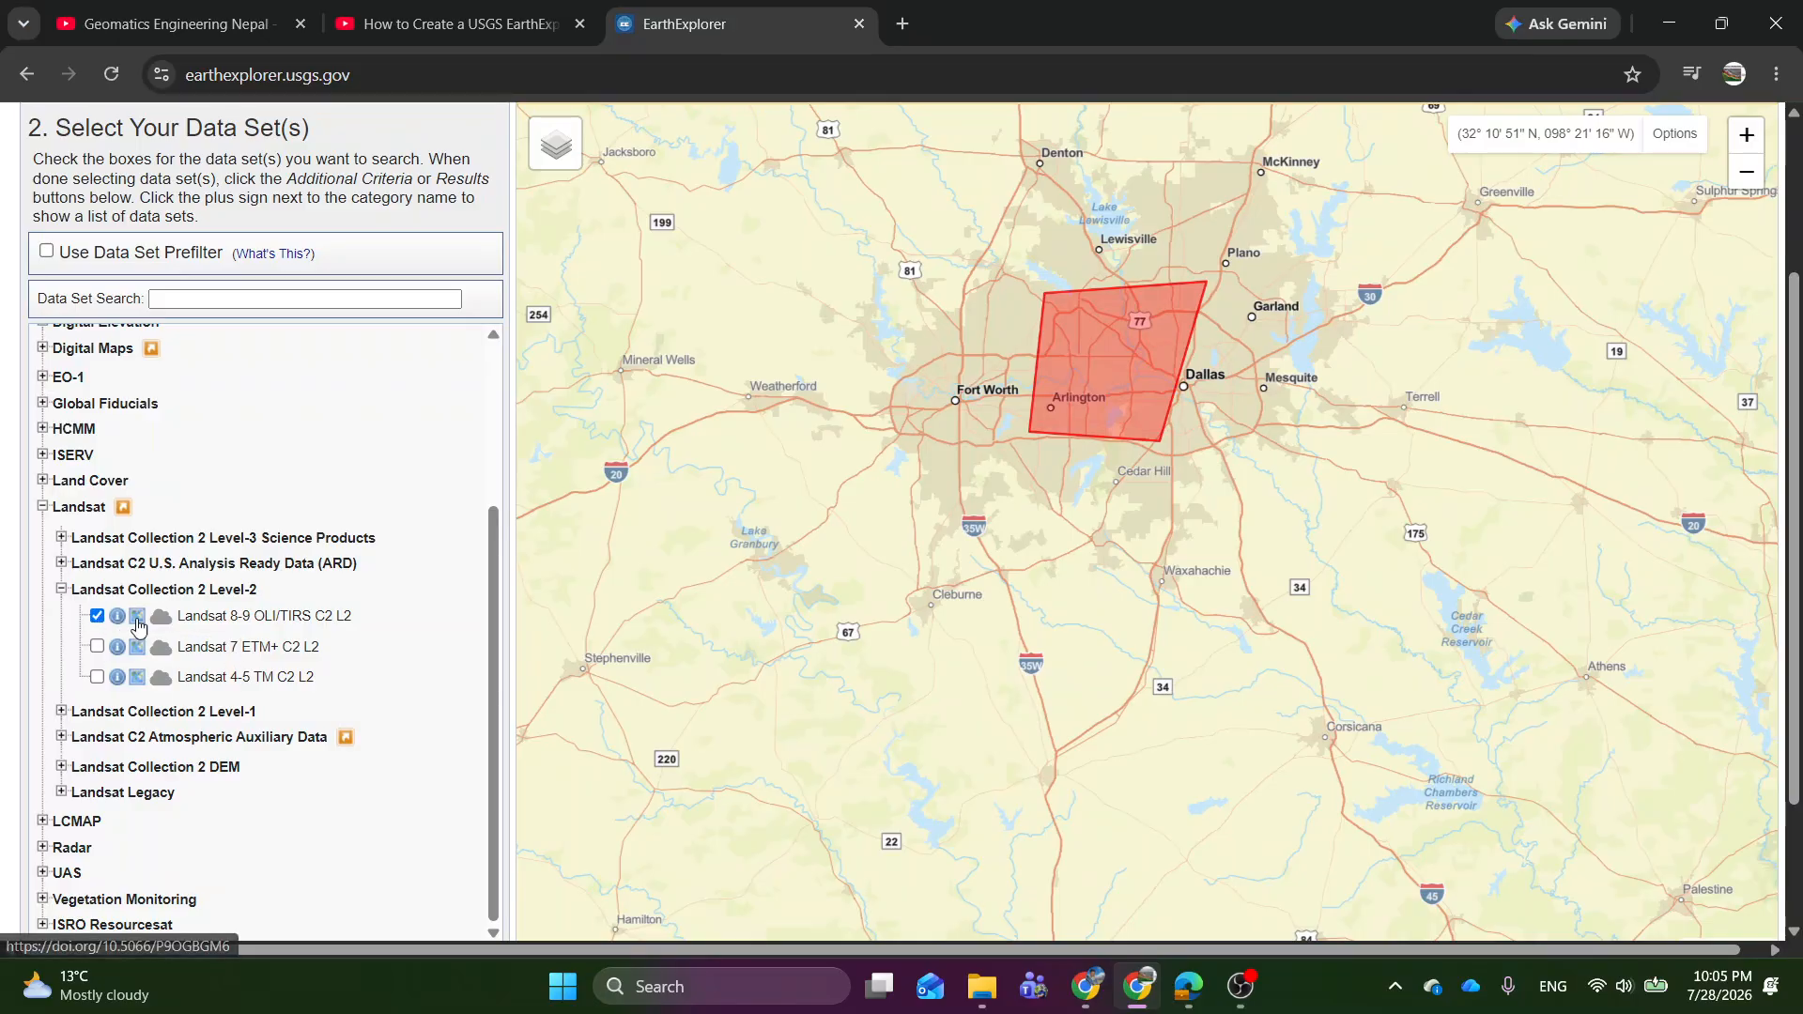
pyautogui.scroll(-1, 131, 627)
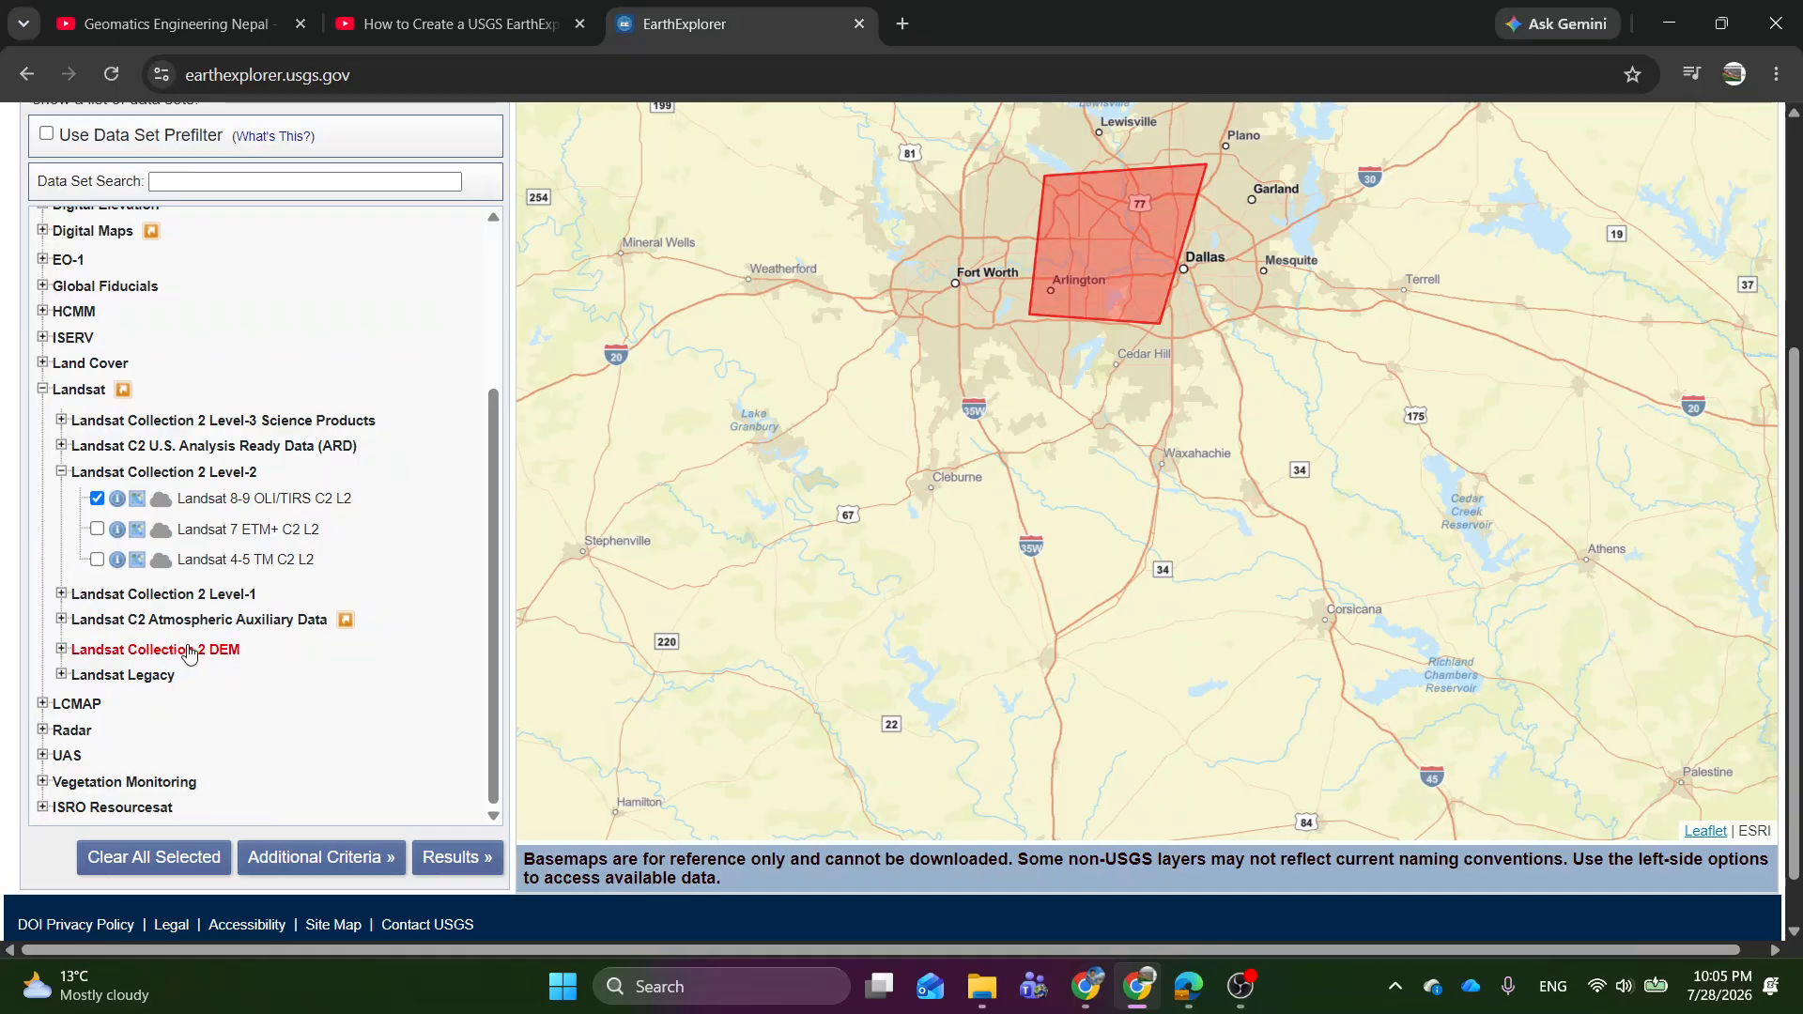
# Open the optional additional criteria for Landsat 8-9 OLI/TIRS C2 L2, leave them unset and display the search results.
pyautogui.scroll(-1, 204, 647)
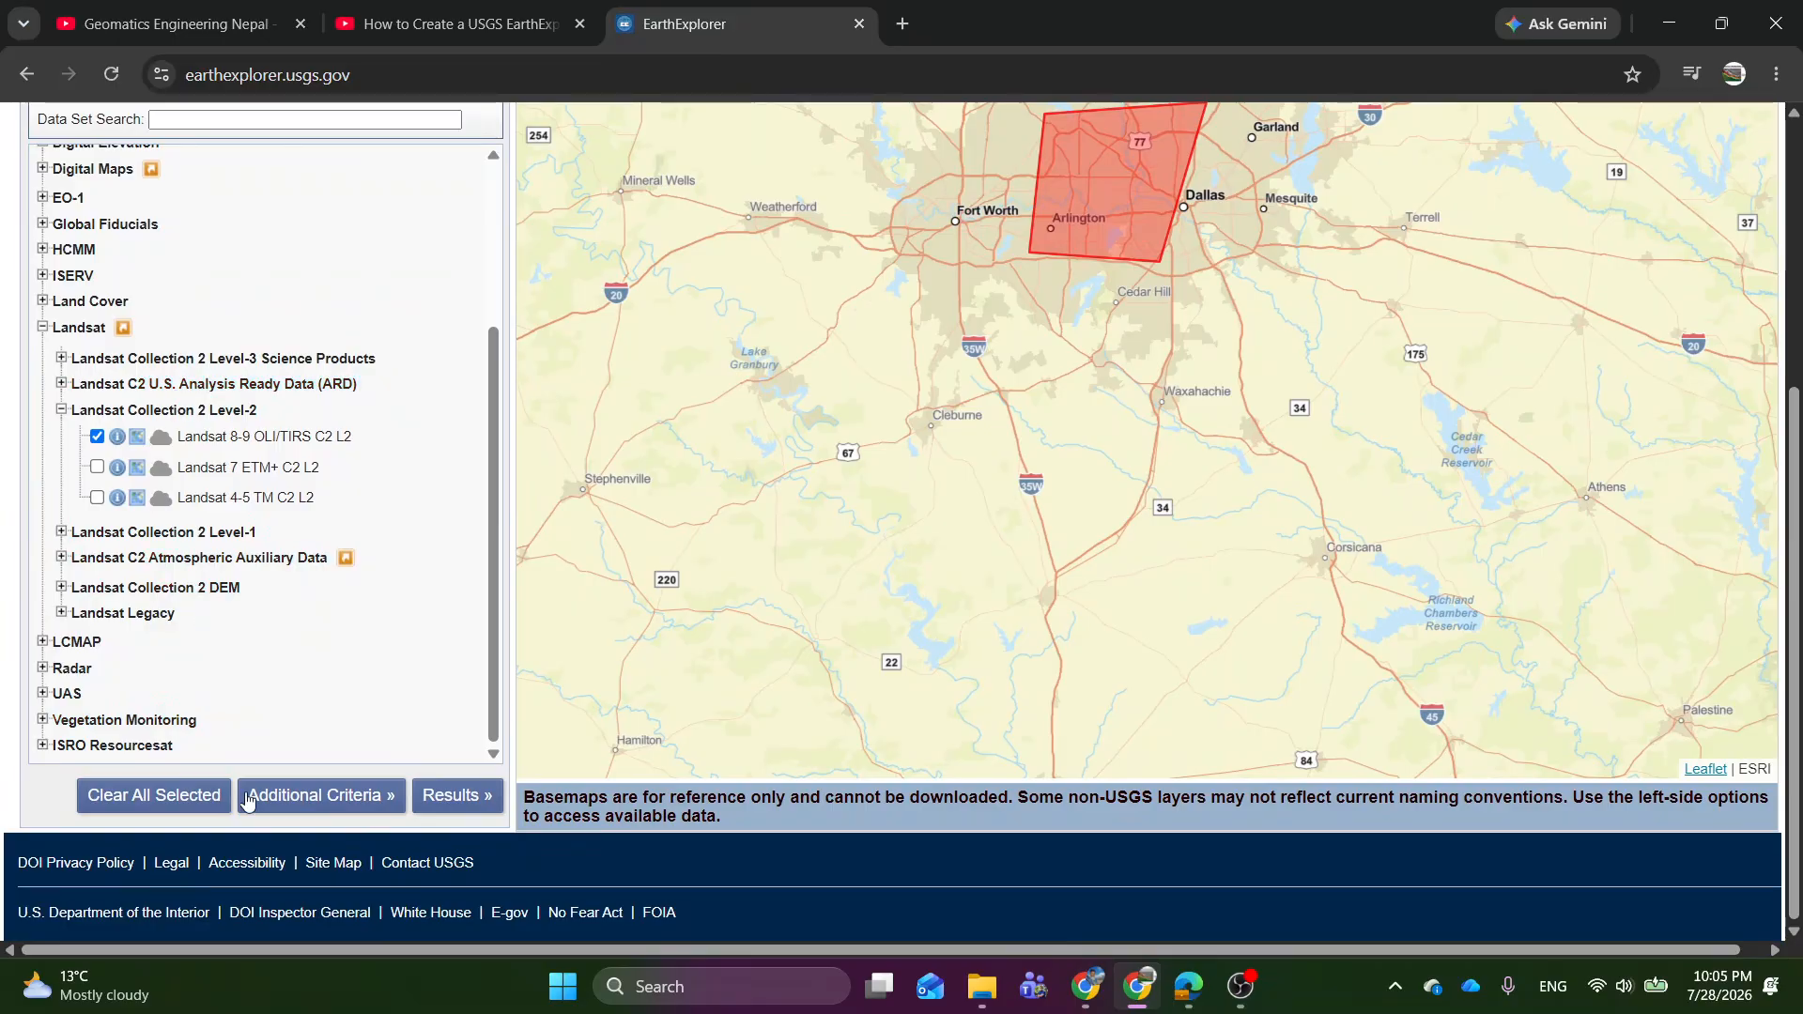
pyautogui.click(336, 796)
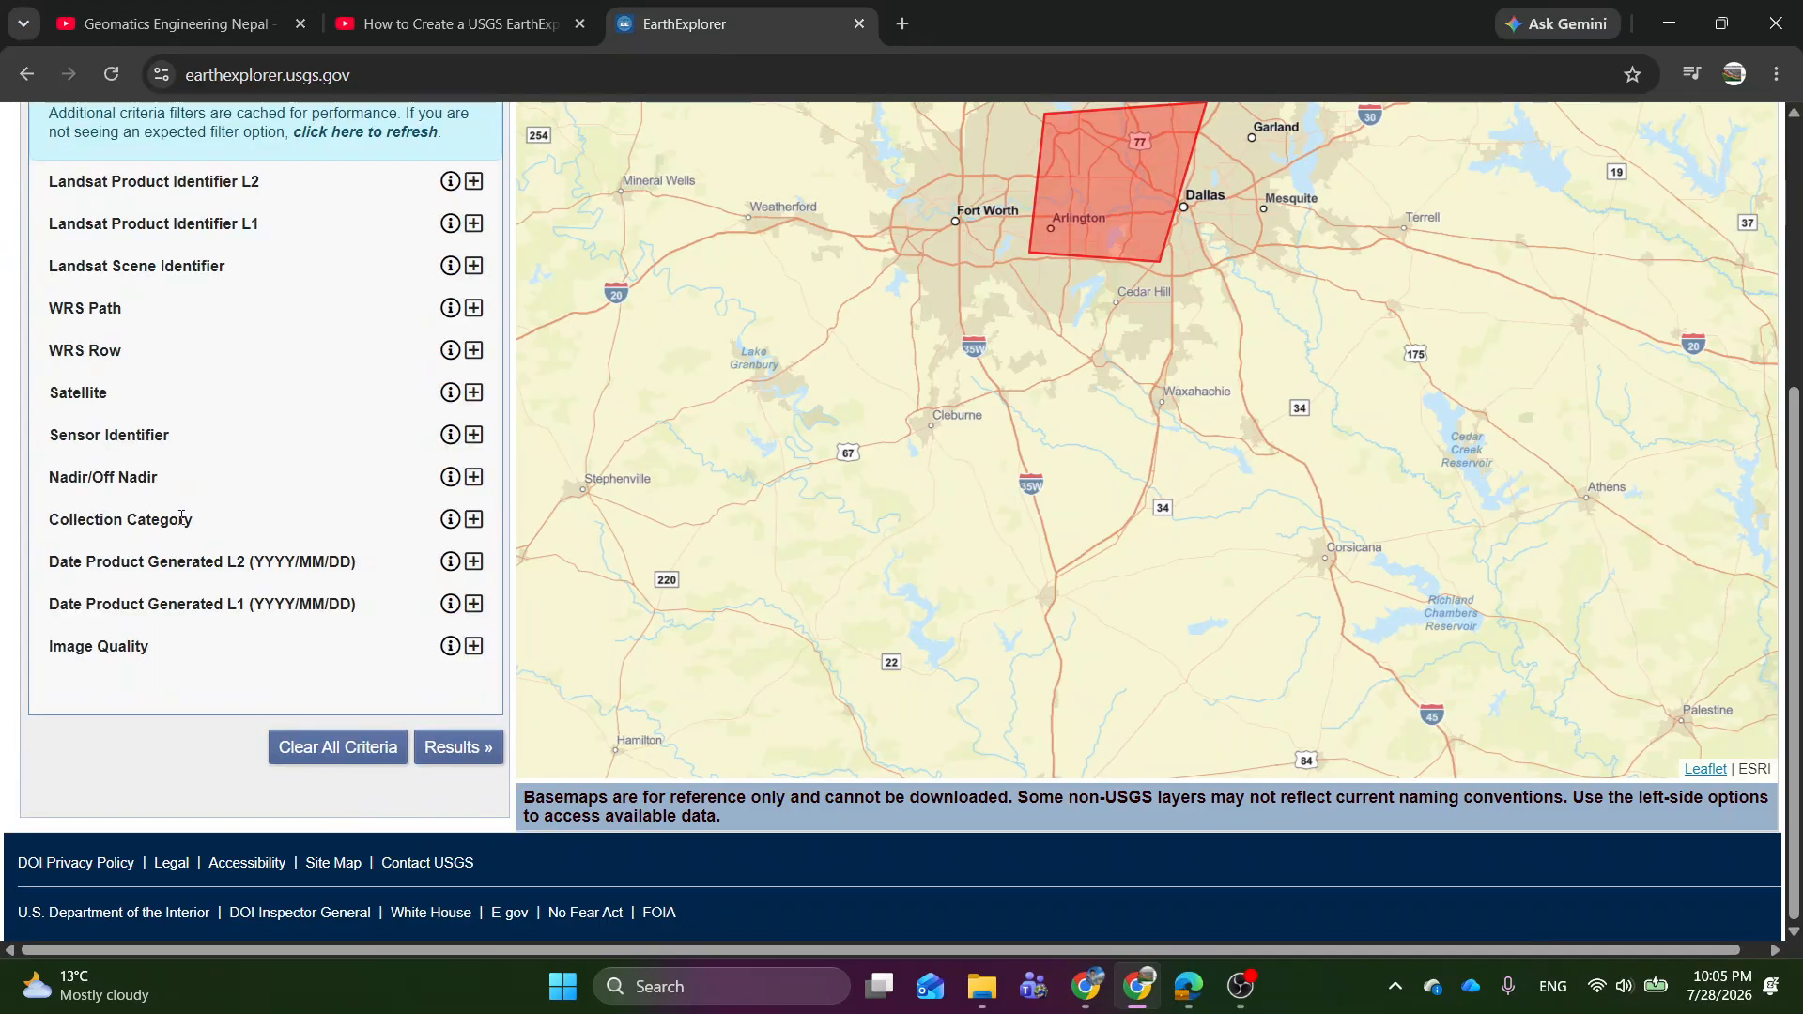
pyautogui.scroll(3, 233, 545)
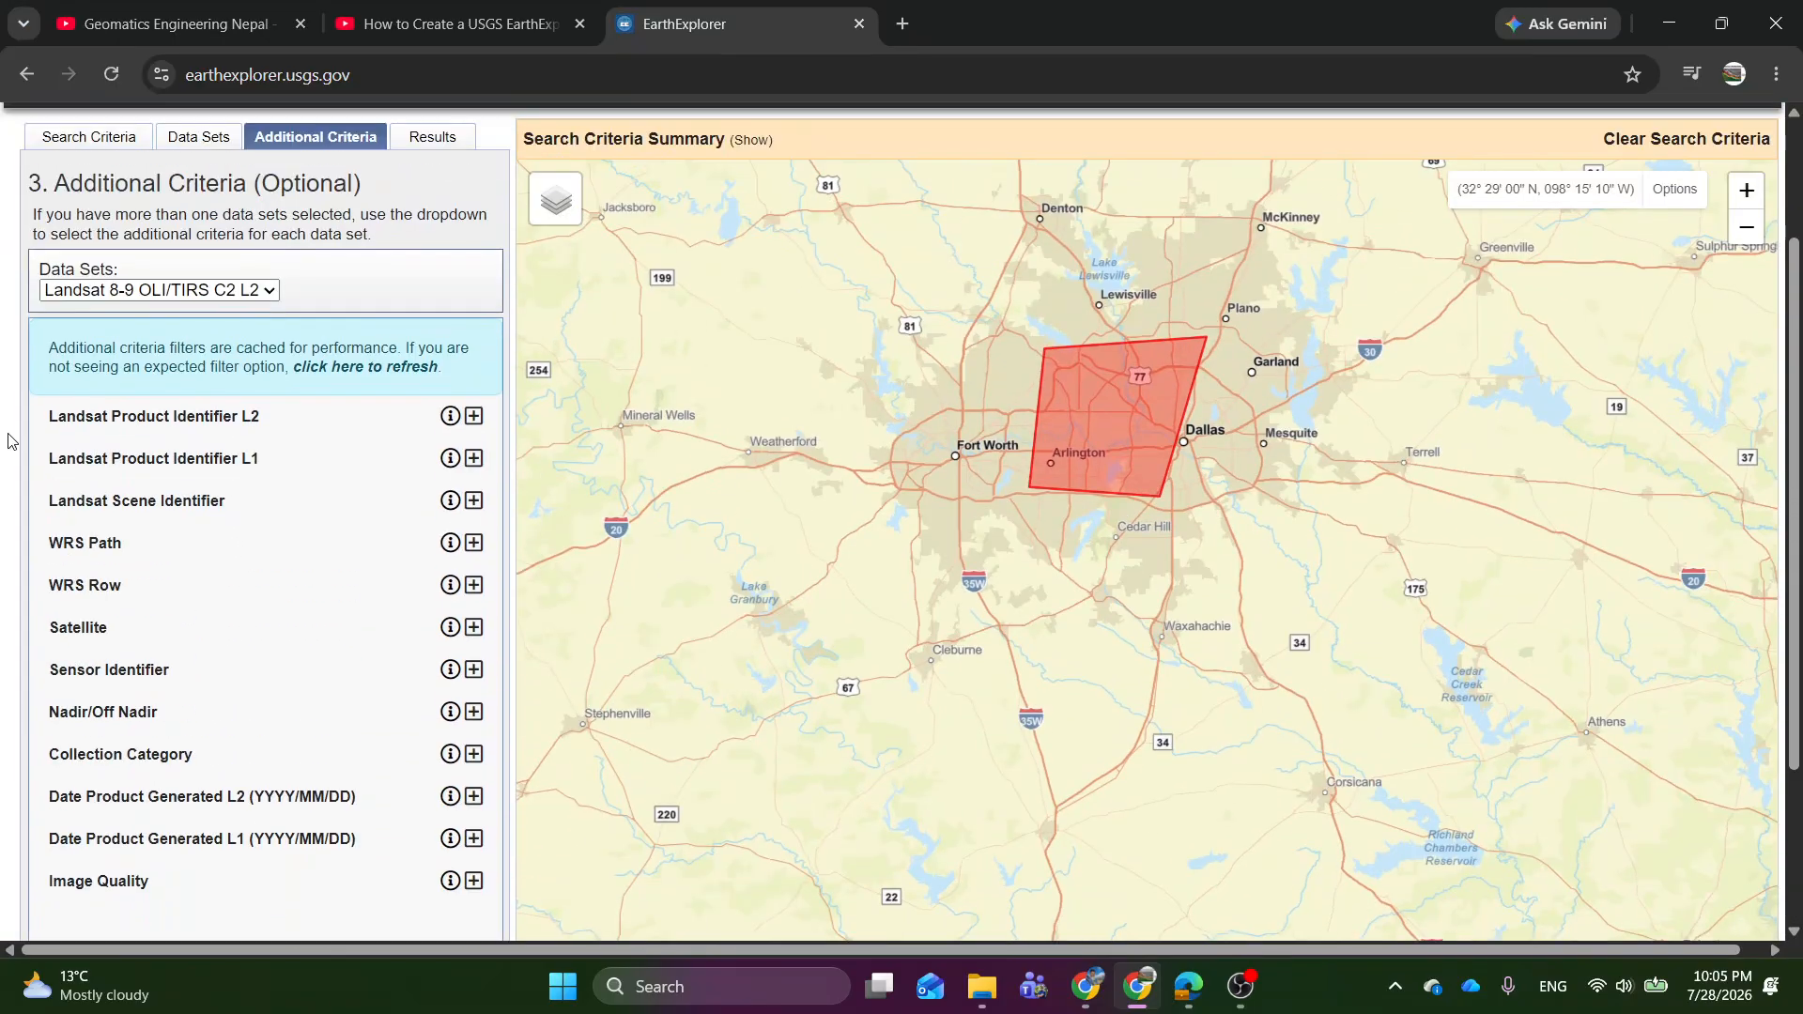
pyautogui.scroll(-3, 249, 500)
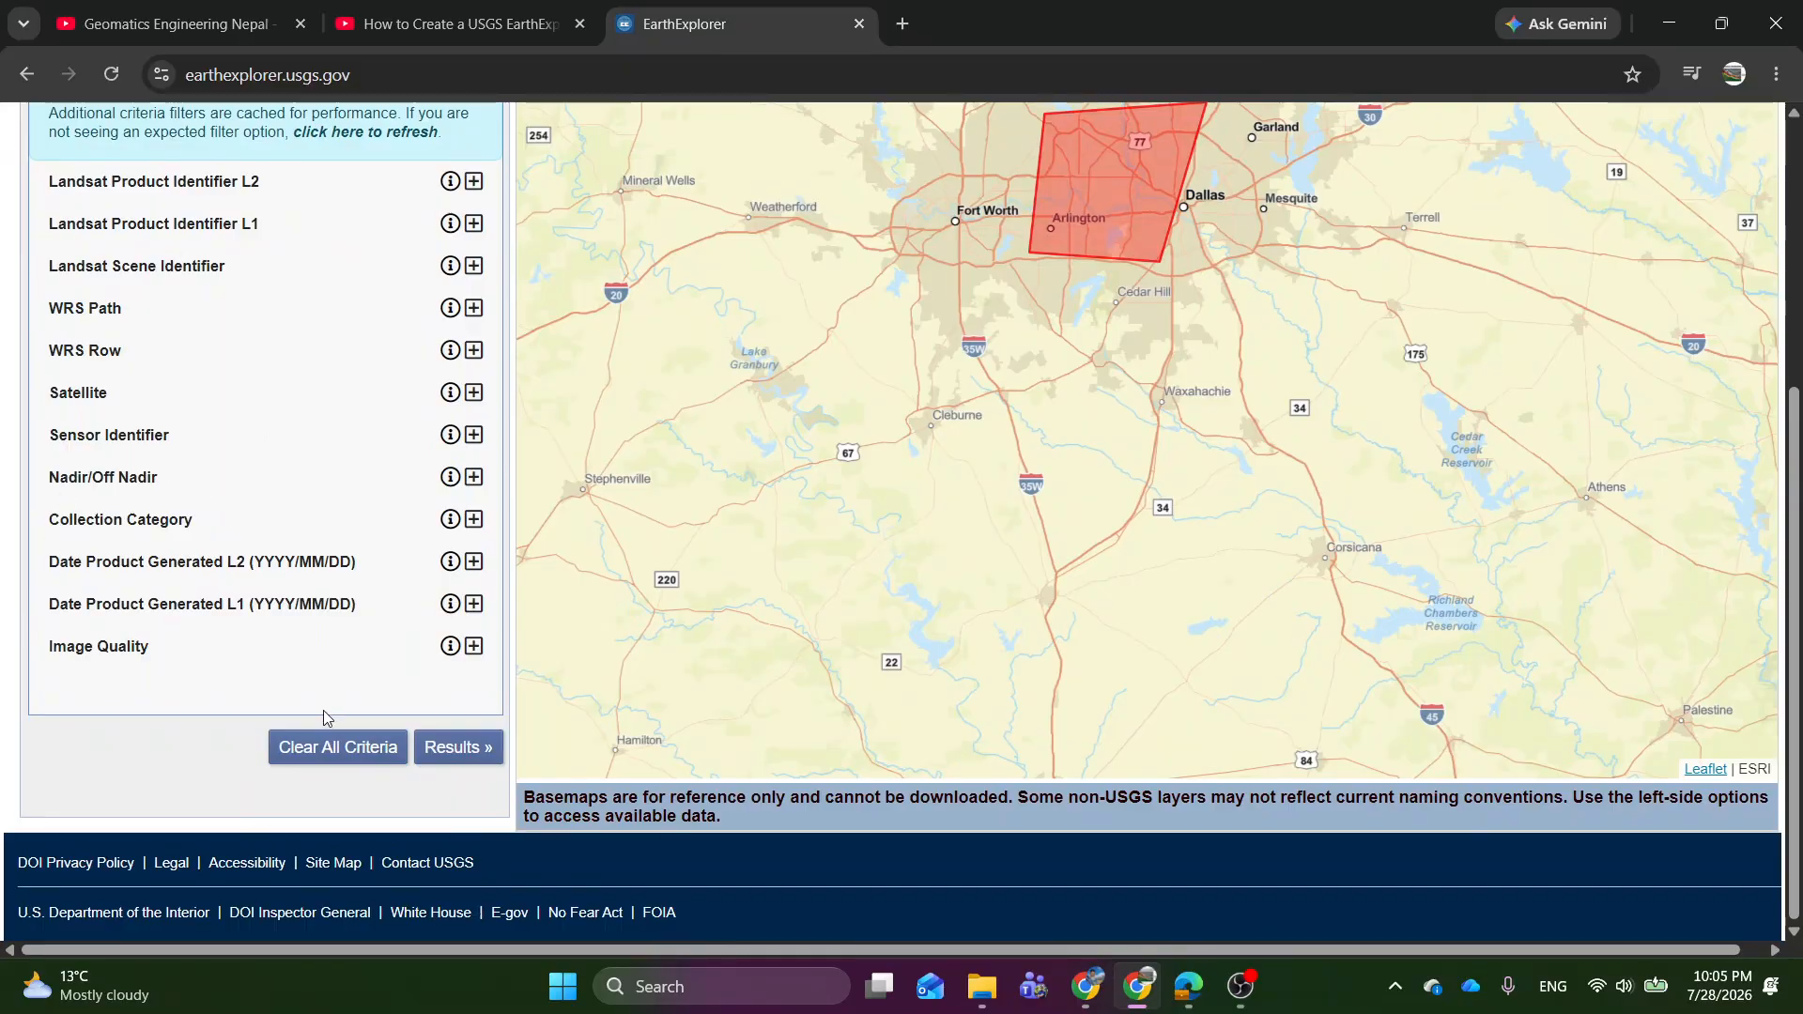
pyautogui.scroll(4, 141, 669)
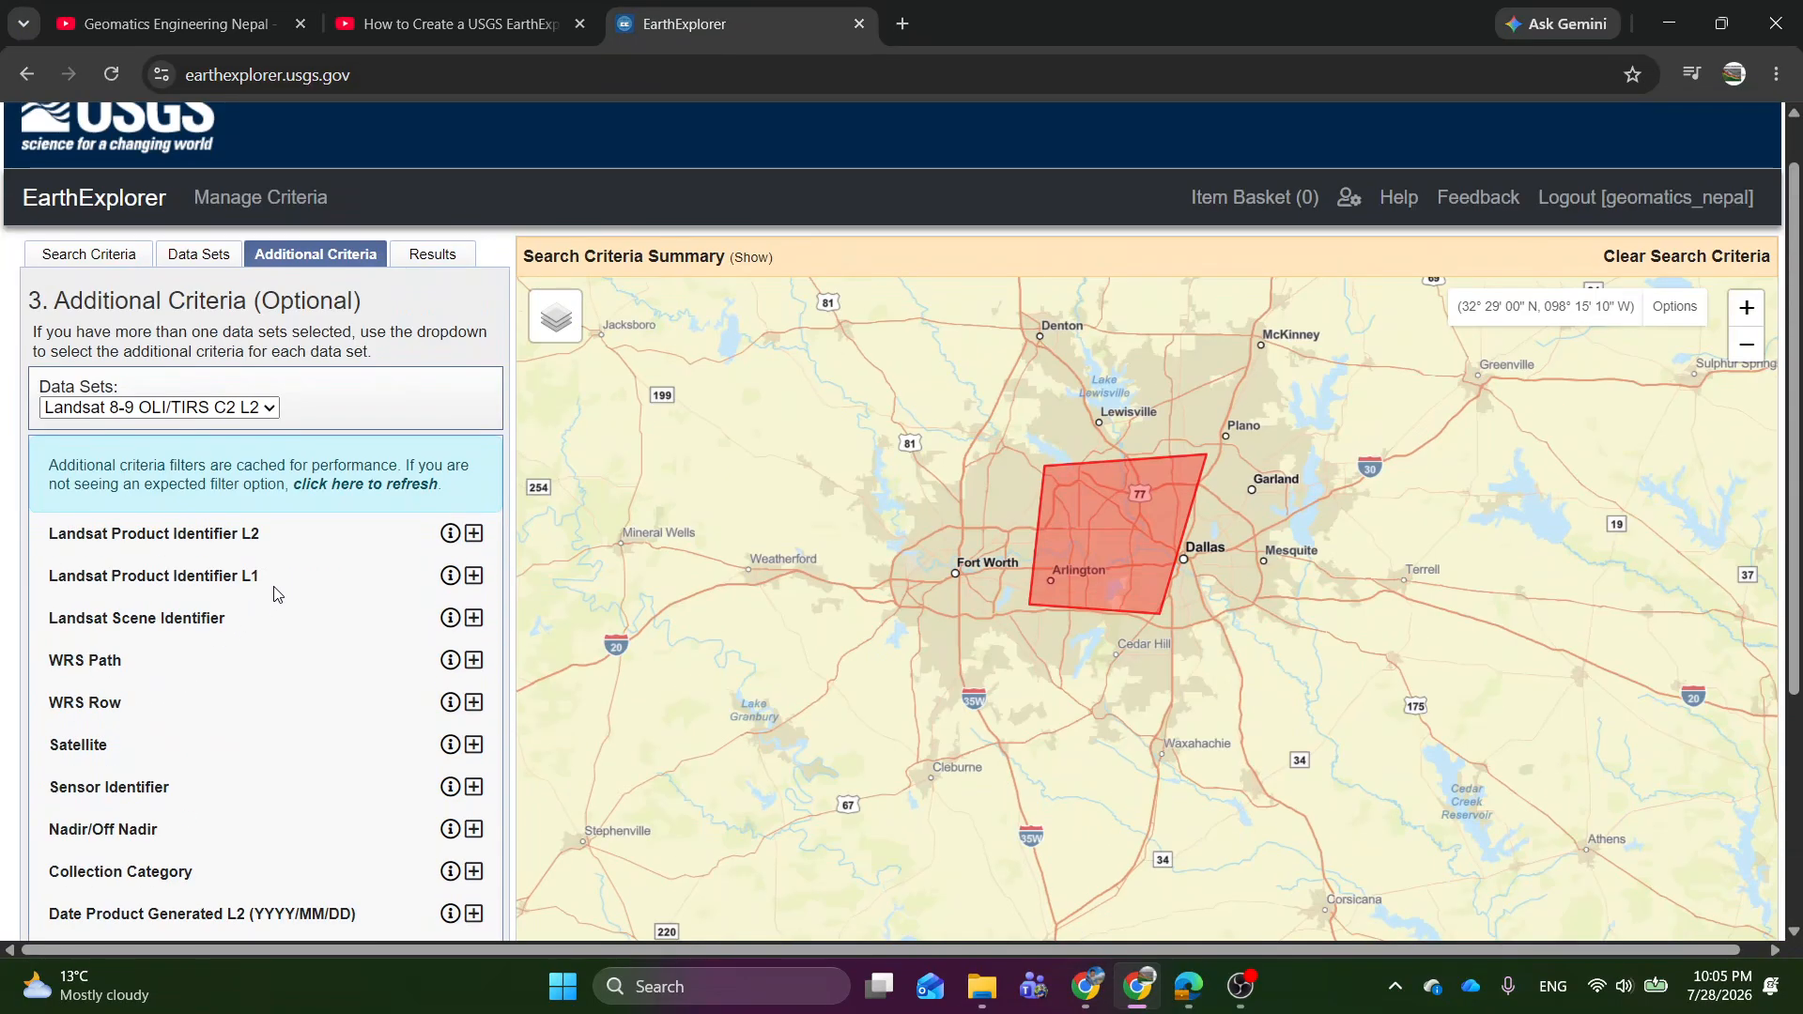
pyautogui.scroll(-4, 298, 575)
pyautogui.click(470, 746)
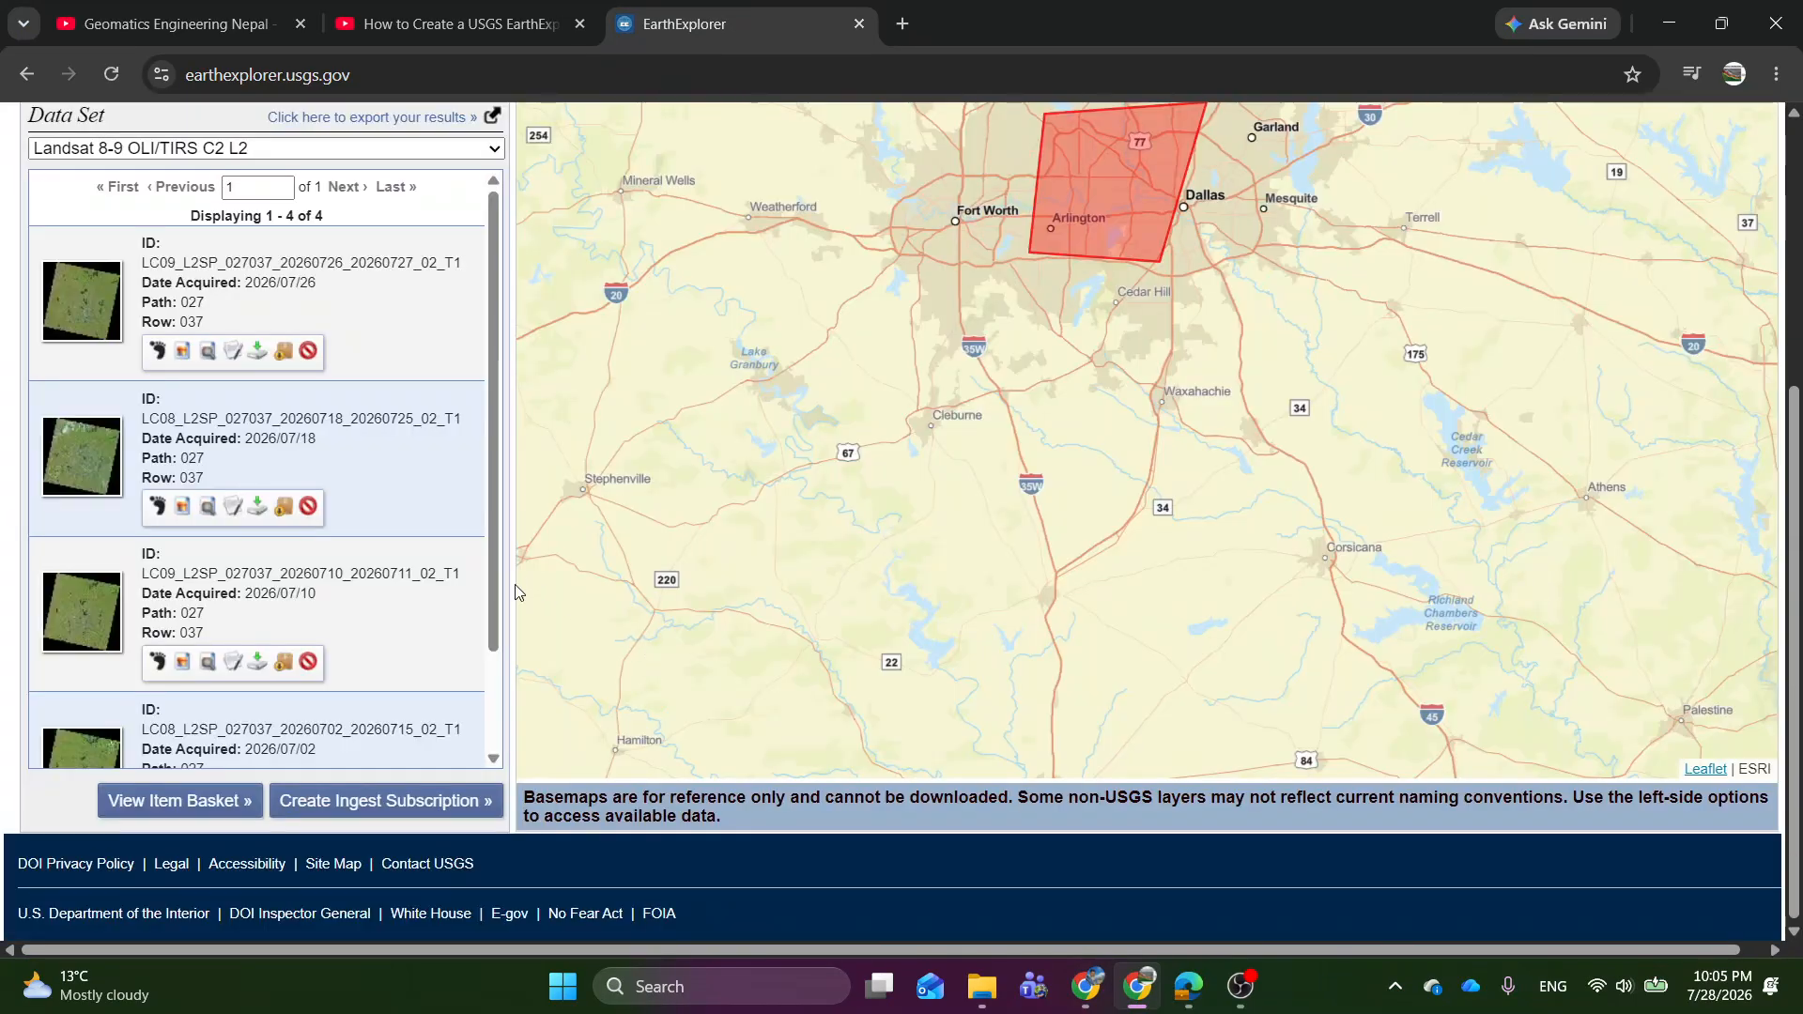
# Look through the search results and compare the acquisition dates of the listed Landsat scenes.
pyautogui.scroll(-3, 169, 527)
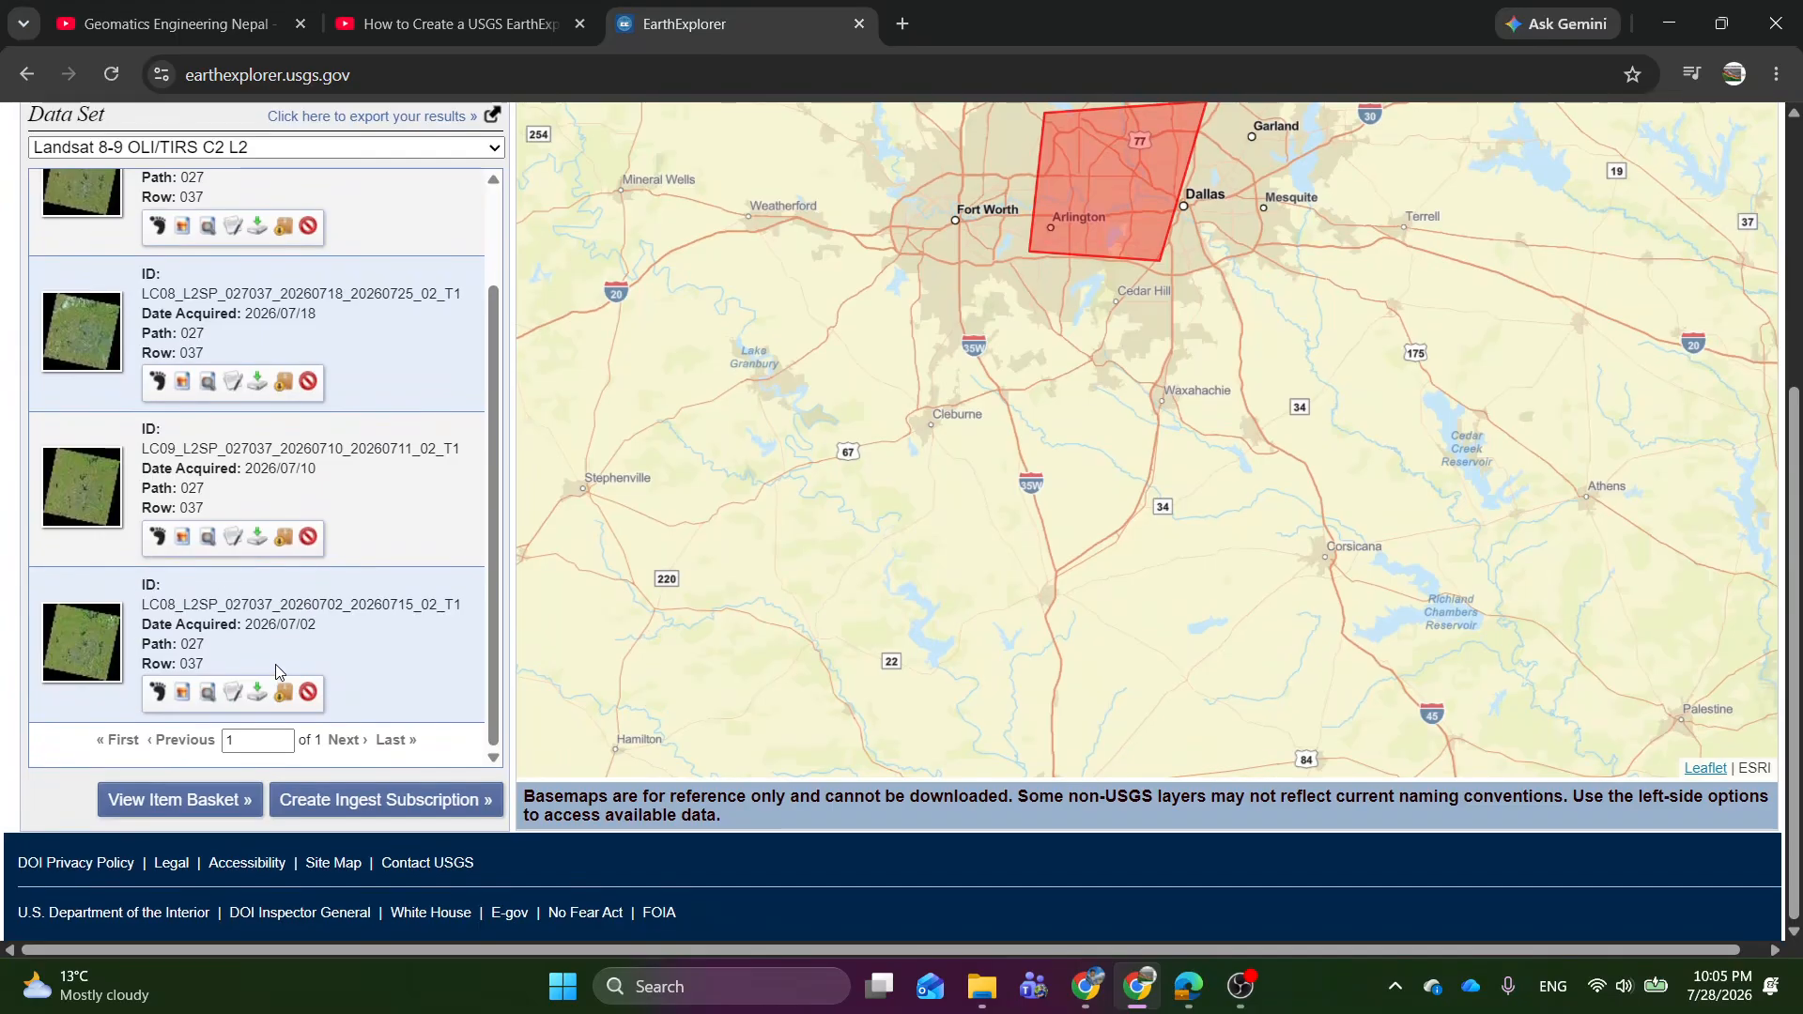
pyautogui.scroll(3, 343, 648)
pyautogui.scroll(-3, 365, 704)
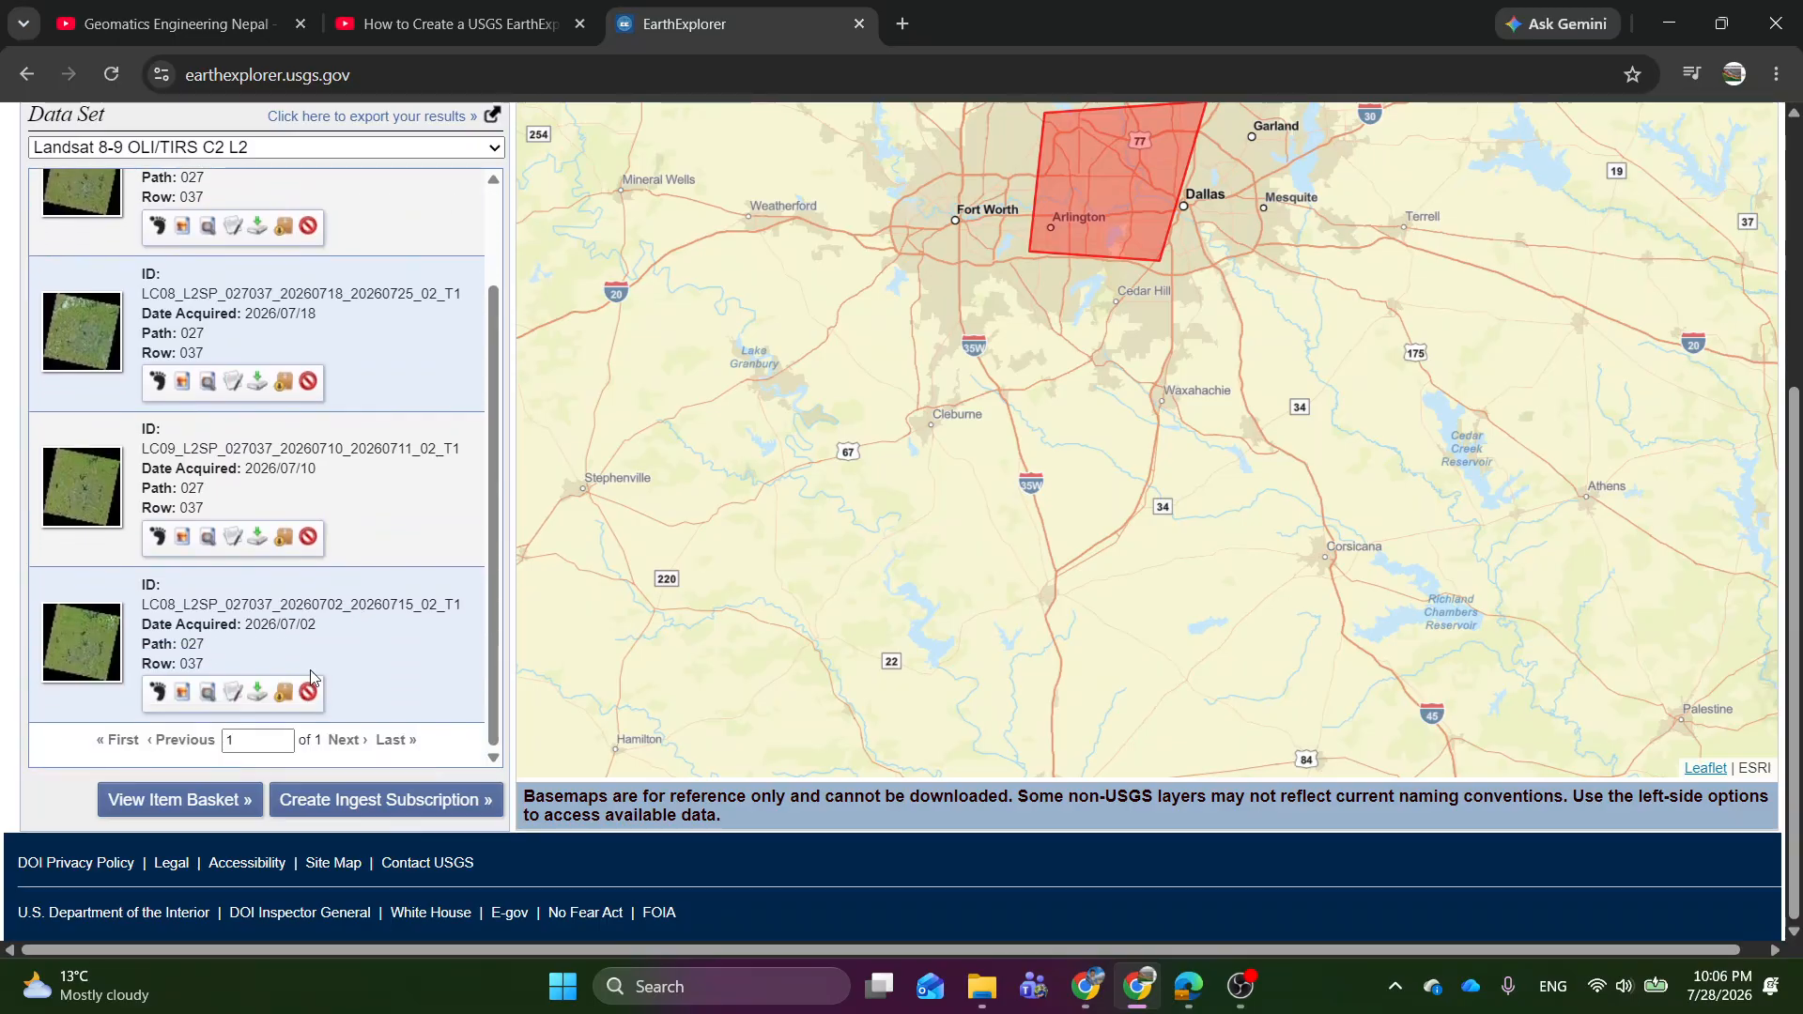
pyautogui.moveTo(252, 624); pyautogui.dragTo(312, 624)
pyautogui.moveTo(261, 473); pyautogui.dragTo(289, 437)
pyautogui.scroll(1, 371, 523)
pyautogui.scroll(3, 371, 524)
pyautogui.scroll(3, 340, 449)
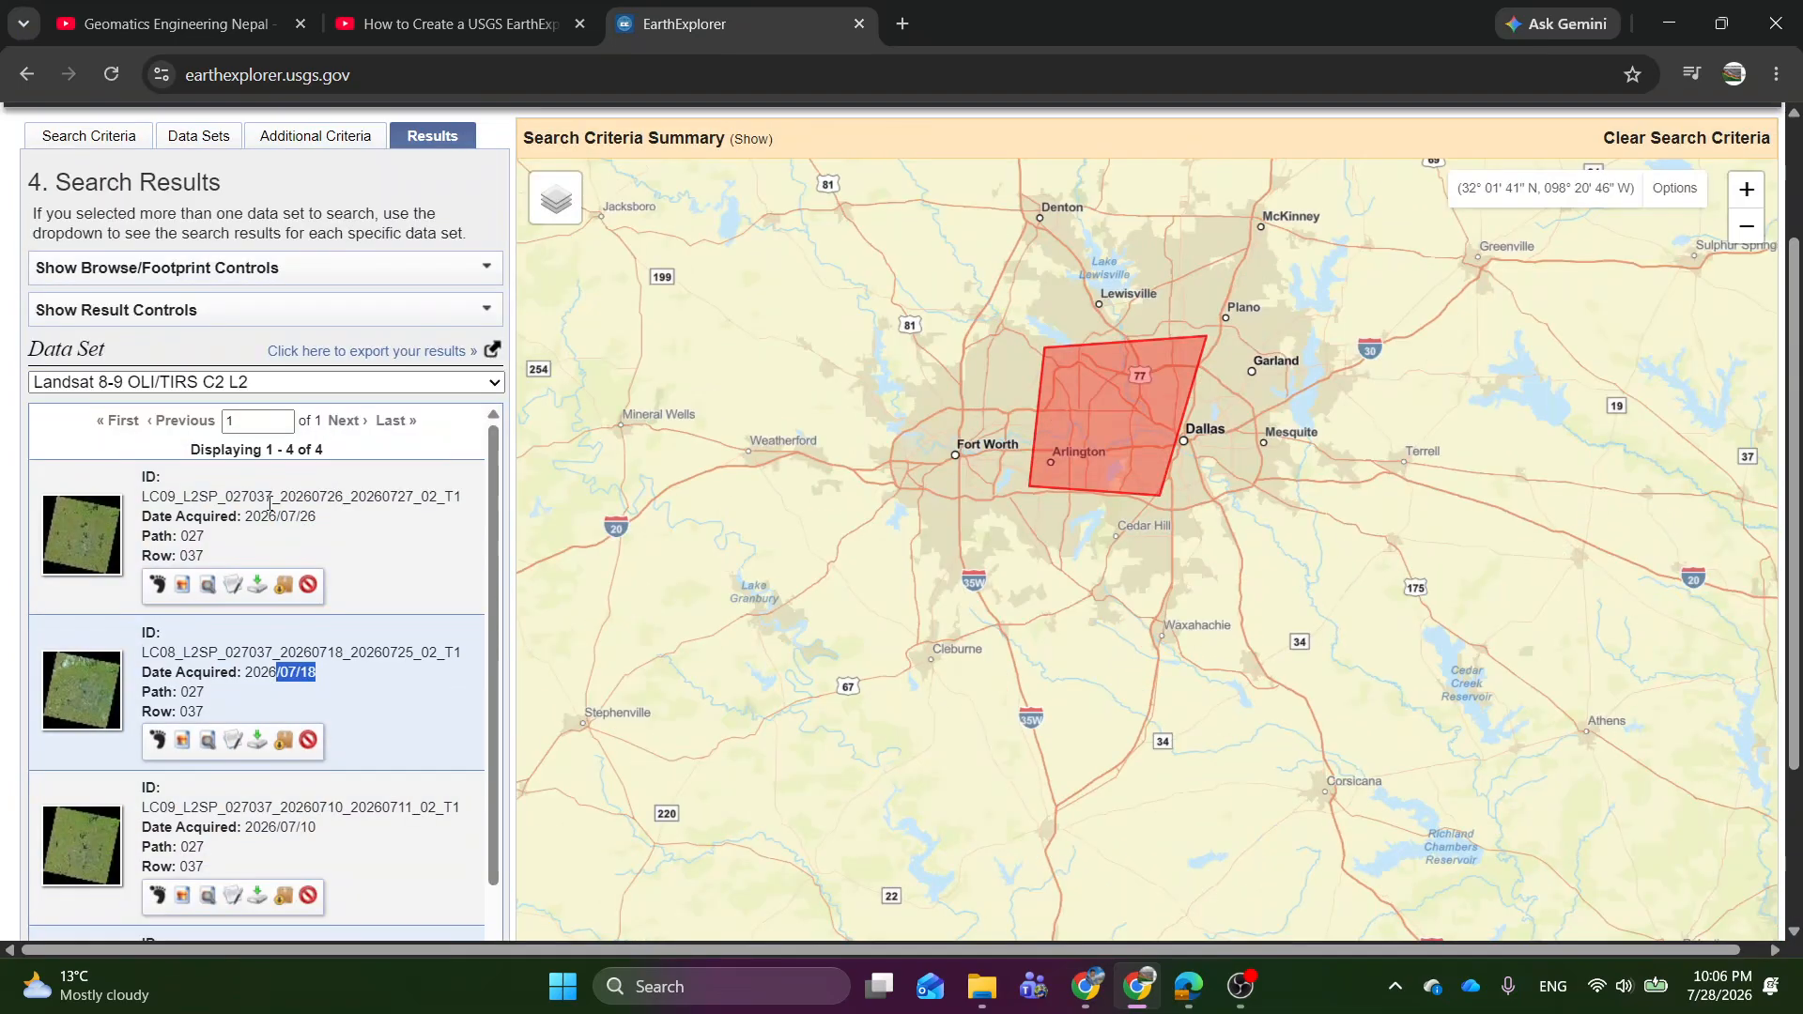
# Overlay the browse image of the Landsat scene acquired 2026/07/26 on the map.
pyautogui.moveTo(269, 515); pyautogui.dragTo(329, 522)
pyautogui.scroll(-2, 406, 563)
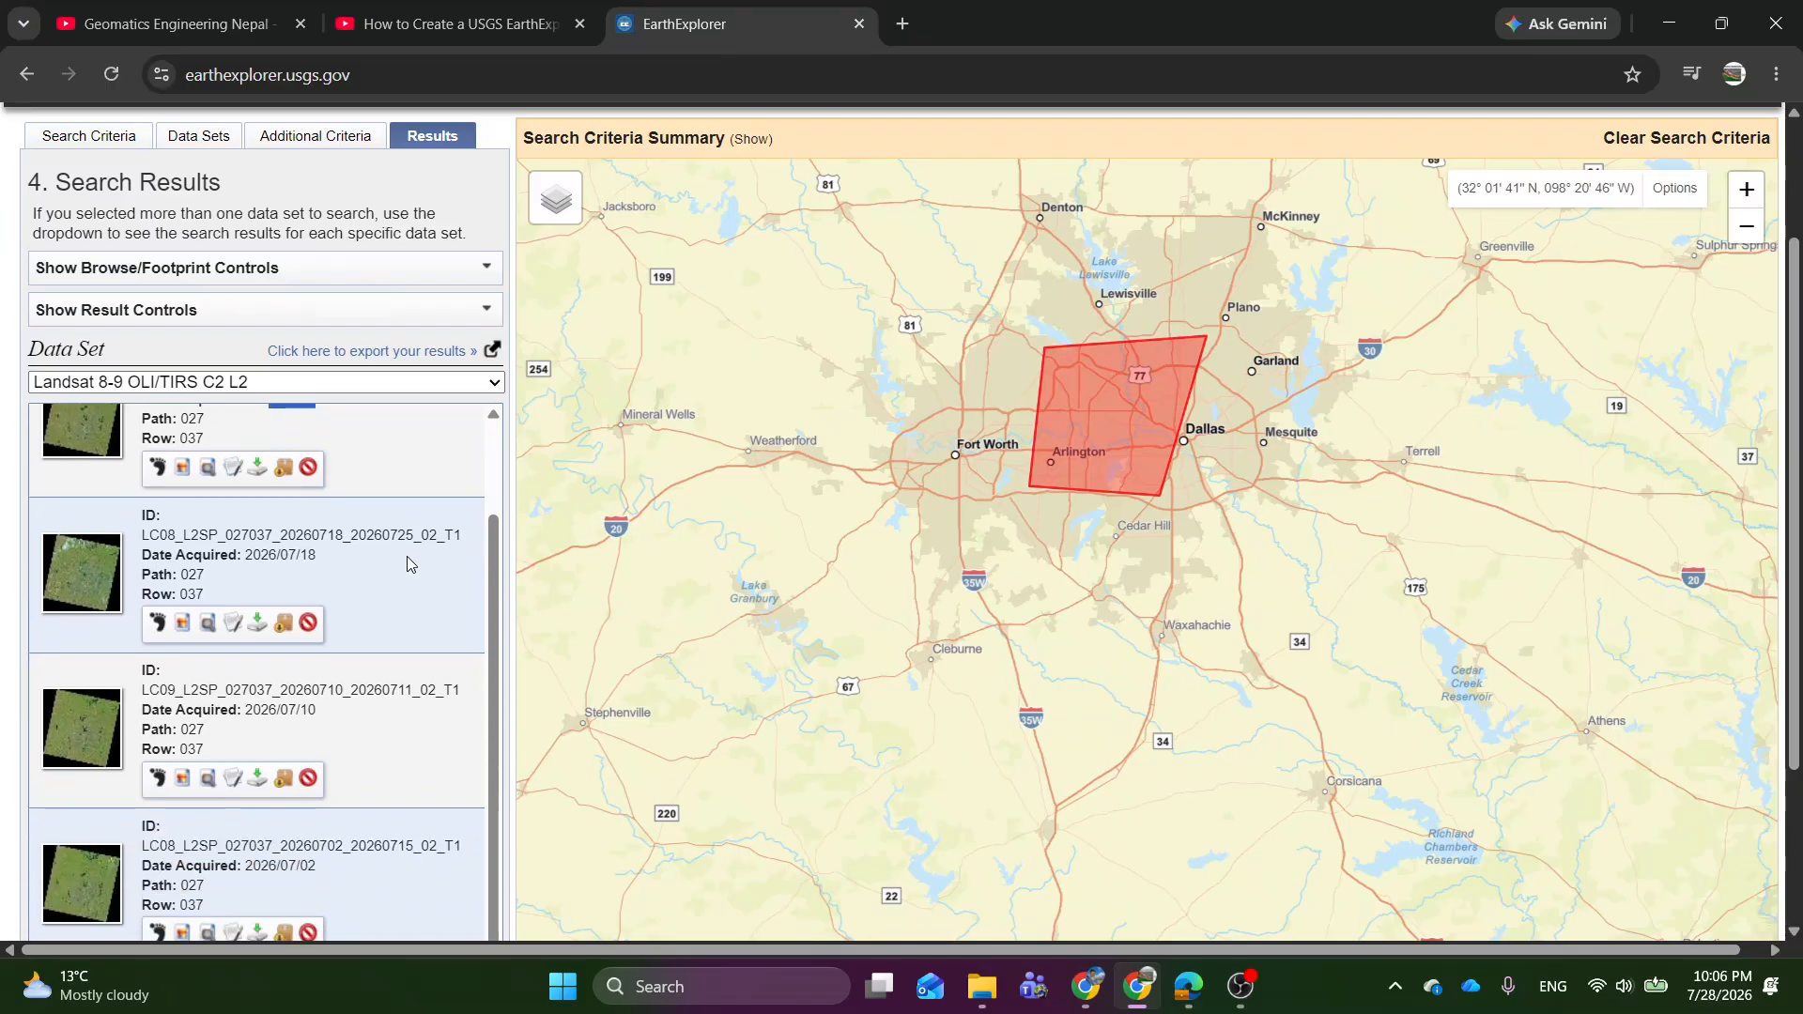
pyautogui.scroll(2, 407, 563)
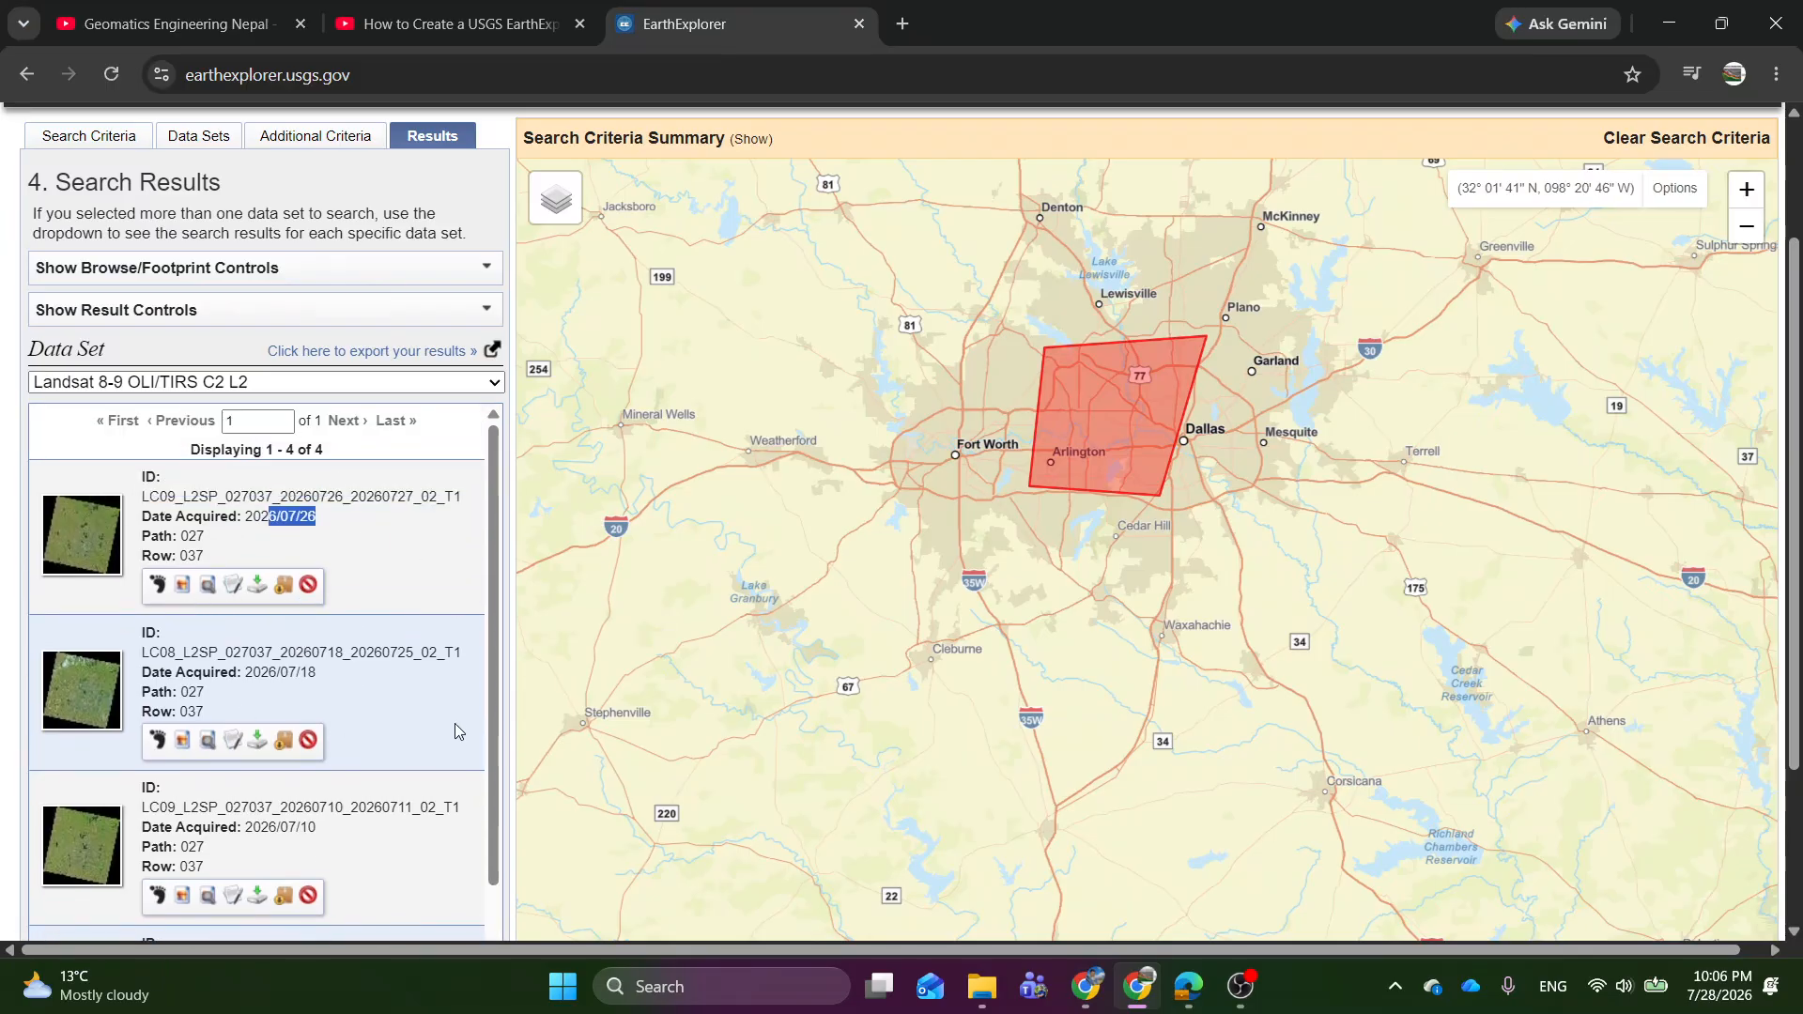
pyautogui.click(183, 586)
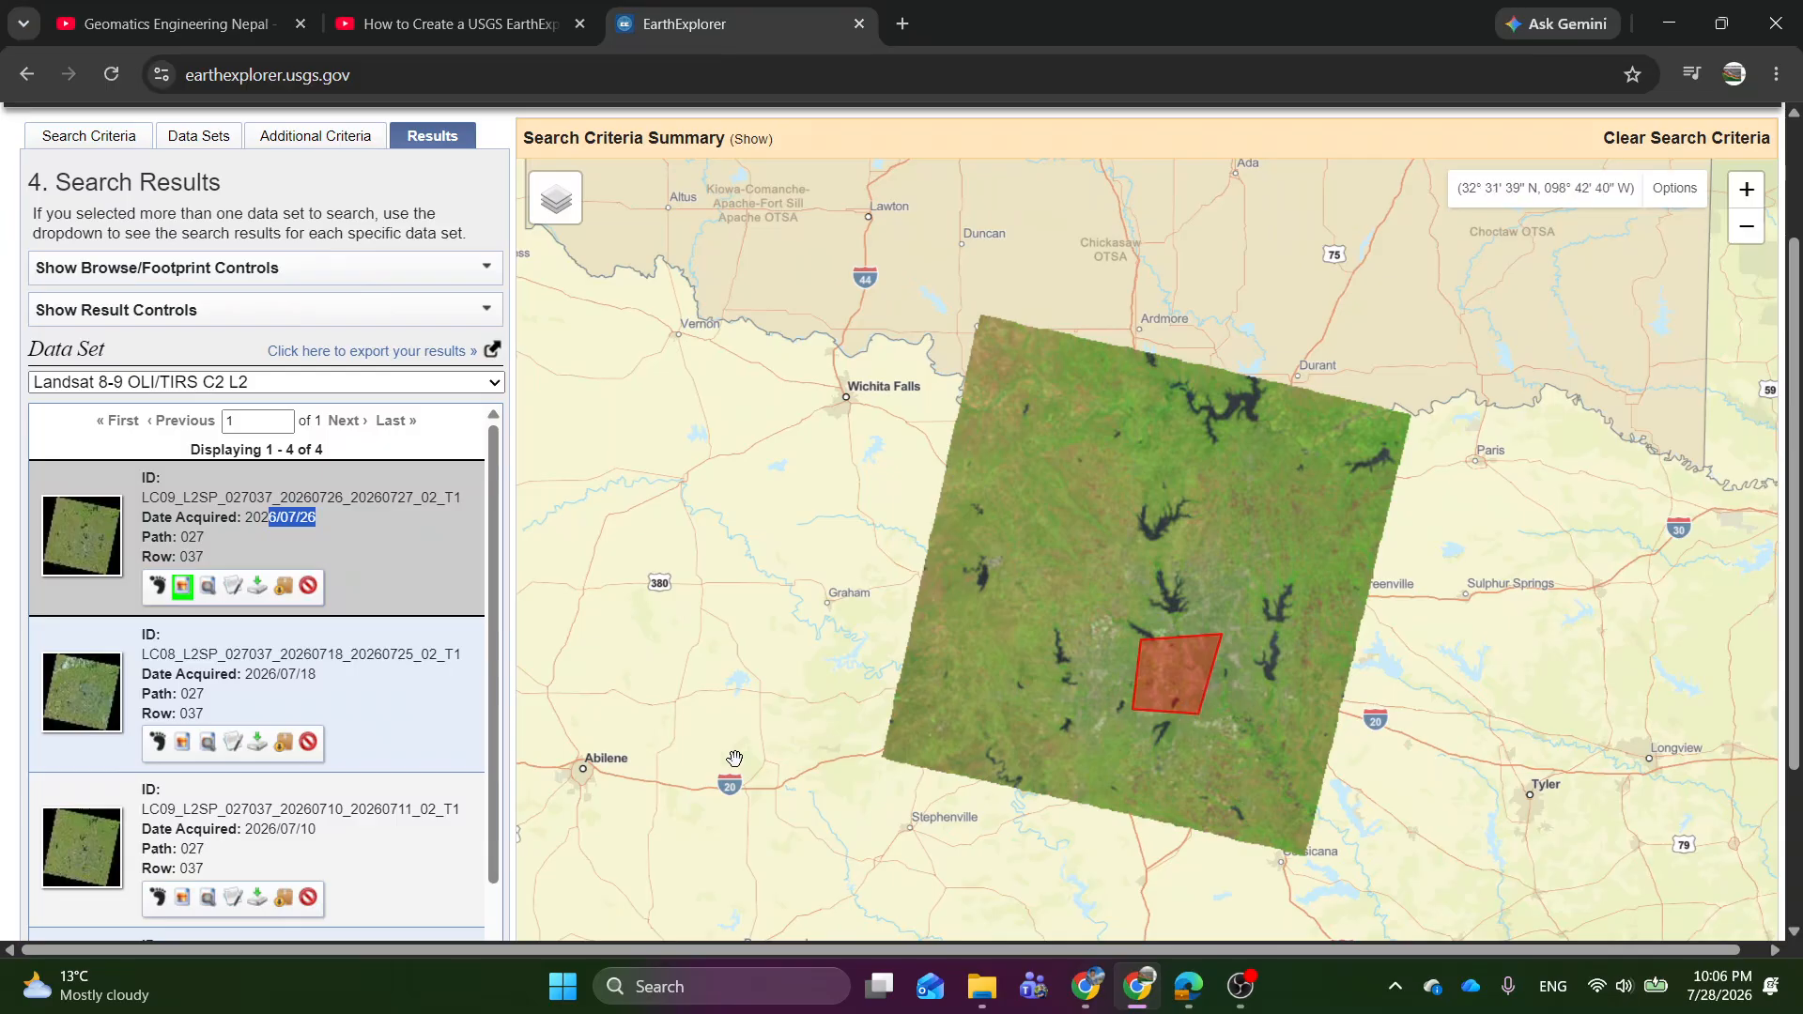
# Open the full metadata of the 2026/07/26 scene and check its acquisition details and land cloud cover.
pyautogui.click(234, 586)
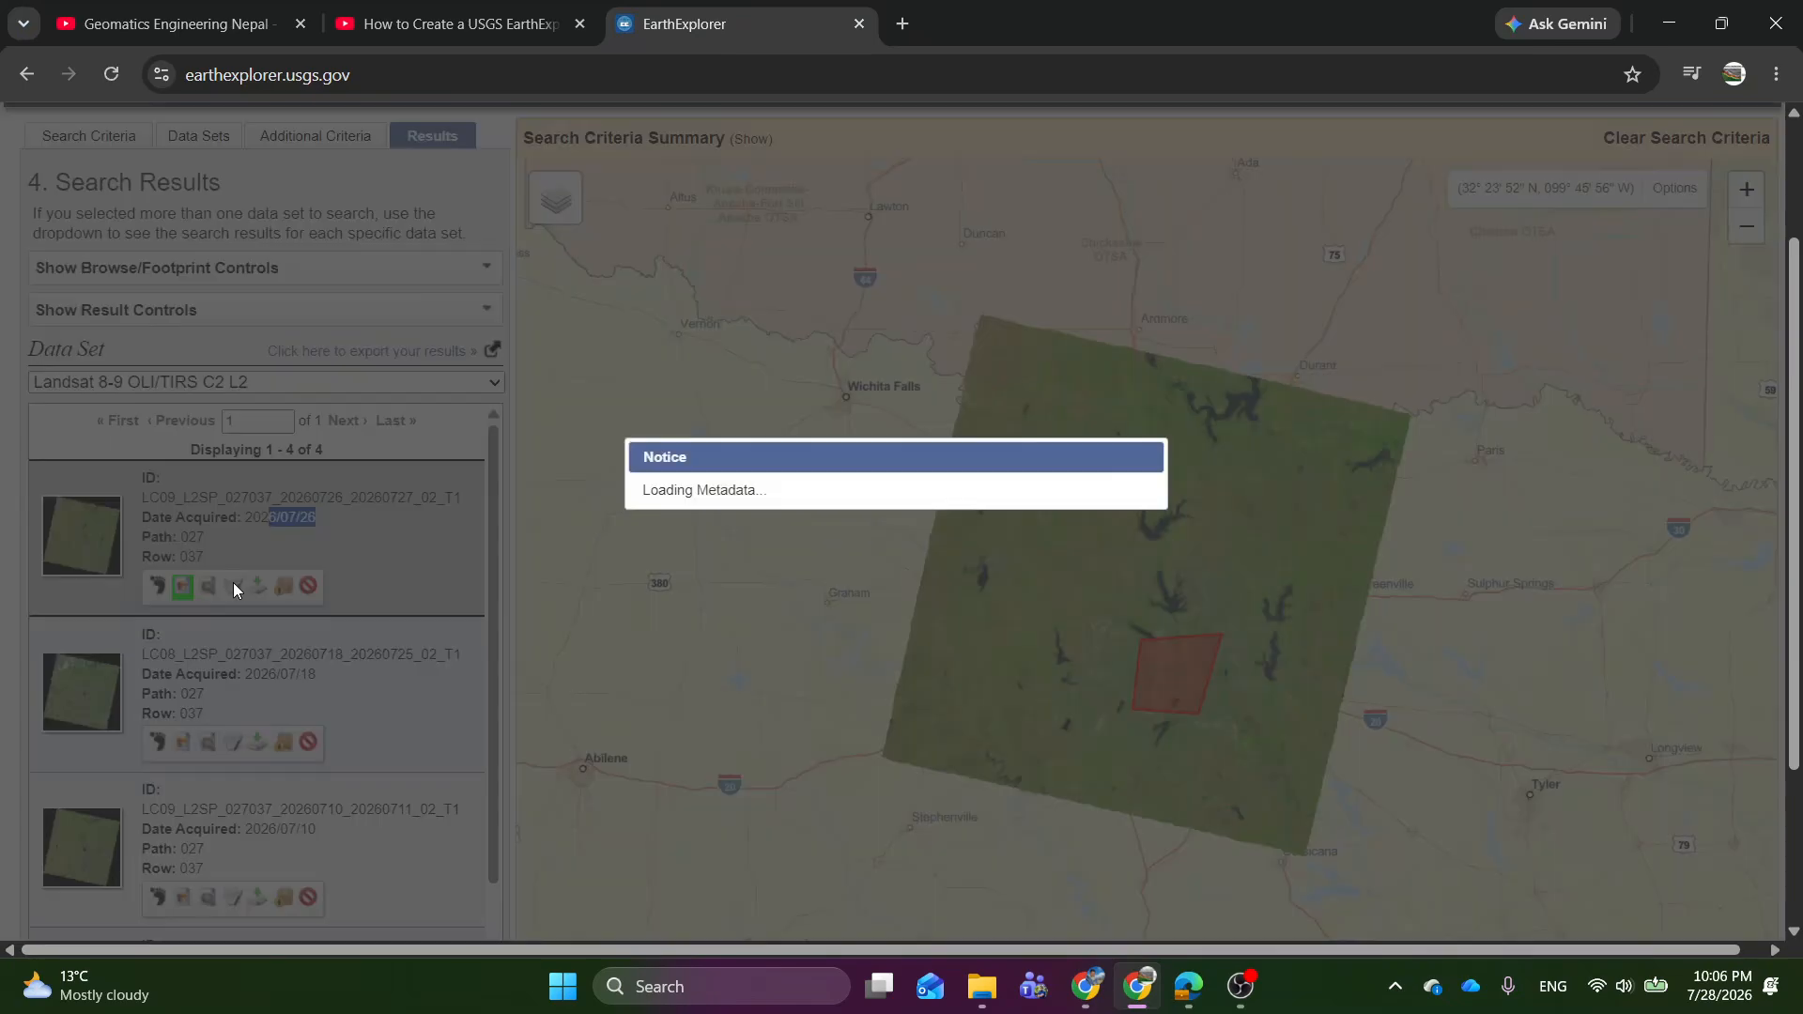
pyautogui.scroll(-5, 503, 624)
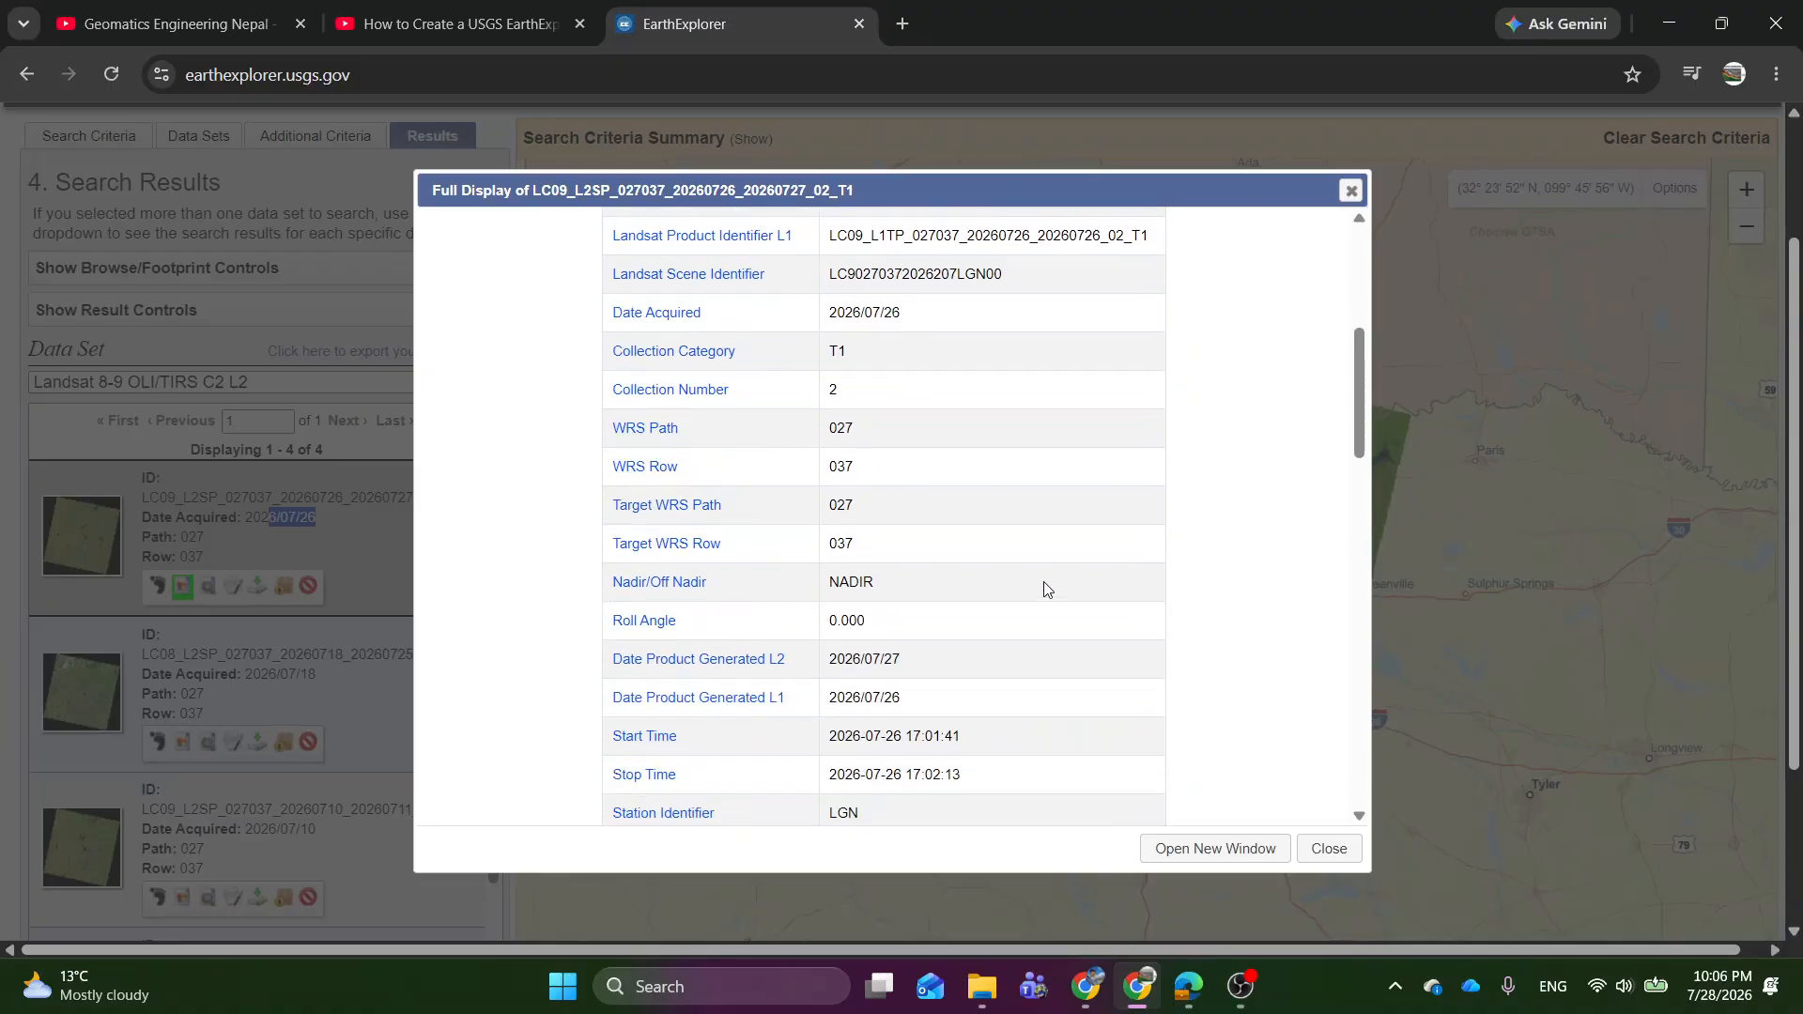
pyautogui.scroll(-5, 1046, 584)
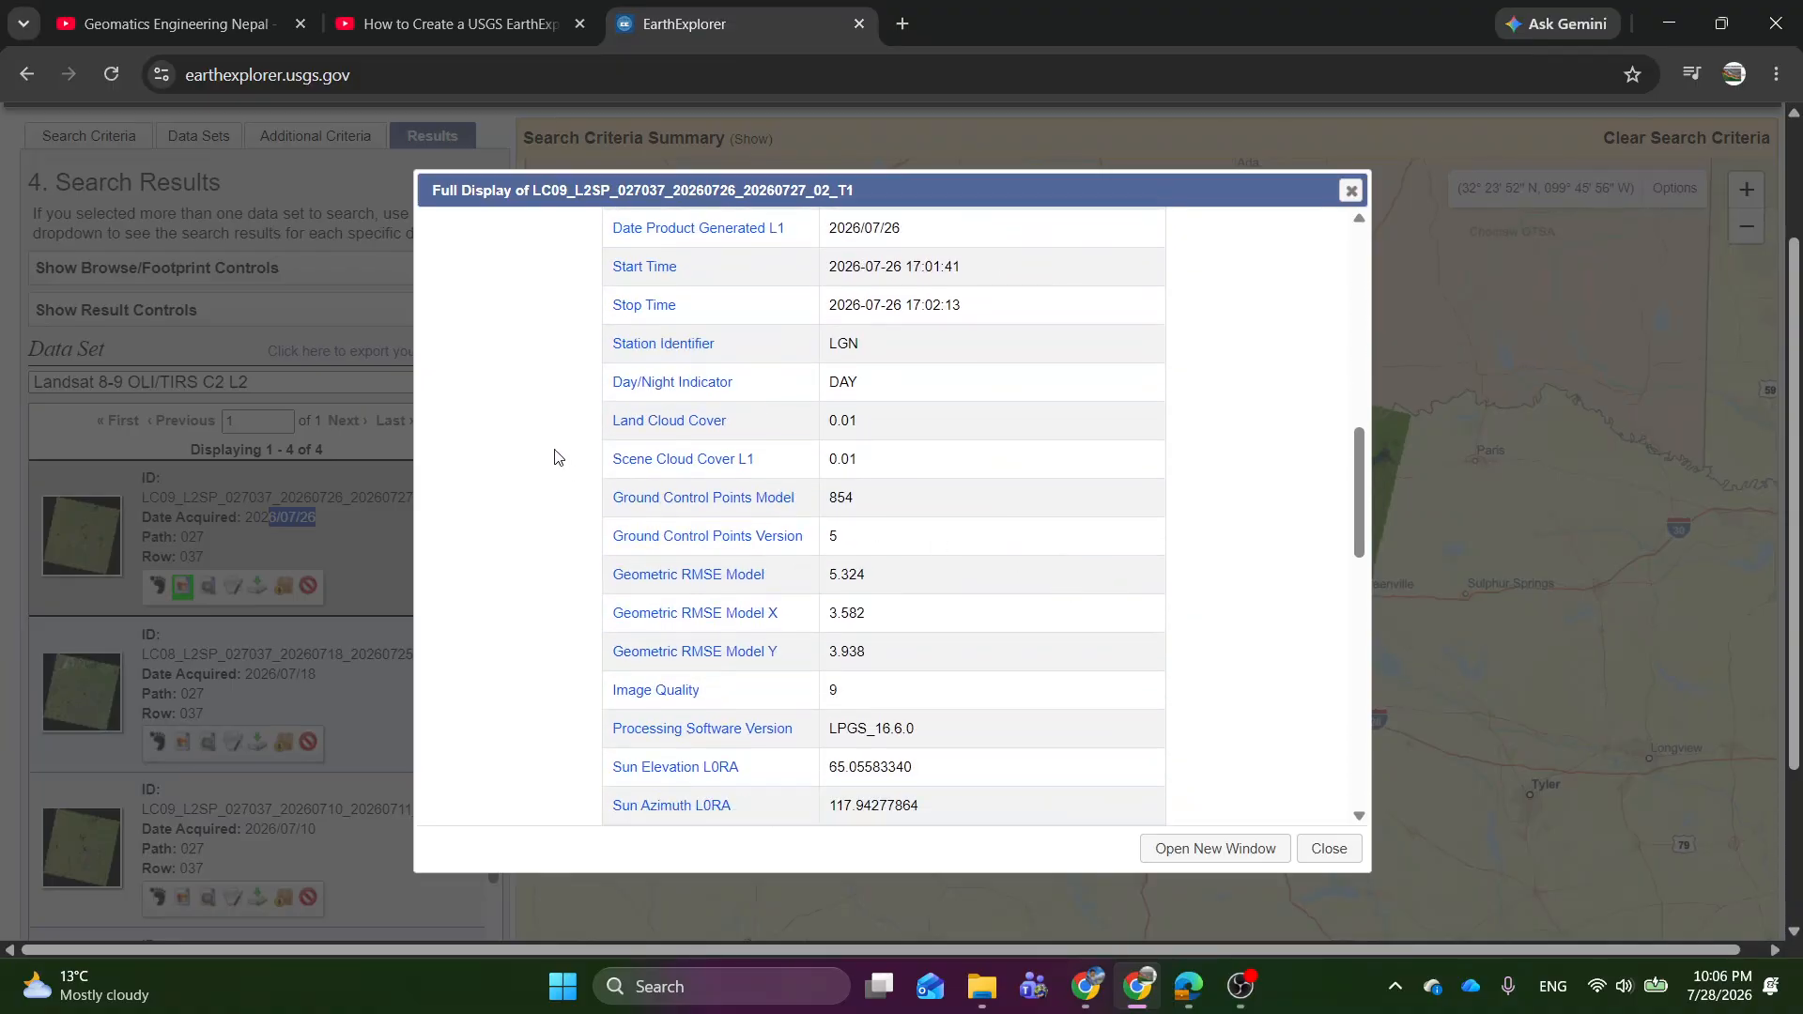
pyautogui.moveTo(730, 422); pyautogui.dragTo(612, 423)
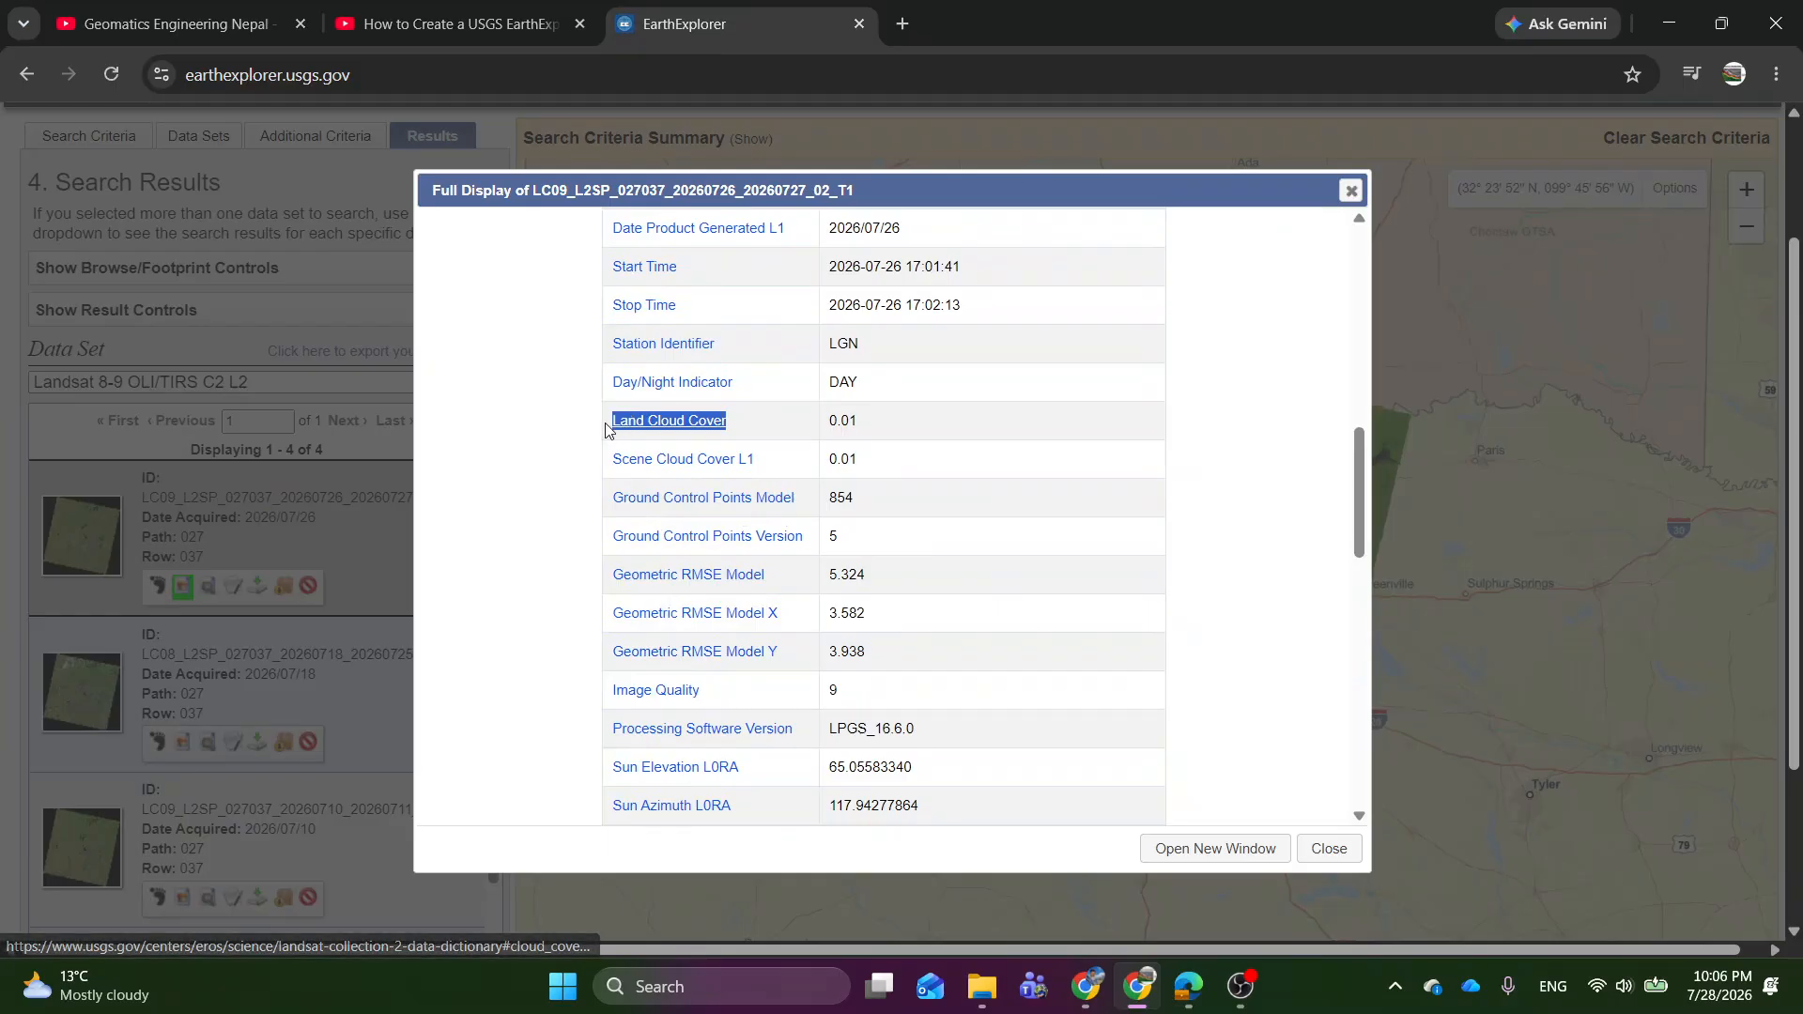
pyautogui.click(899, 438)
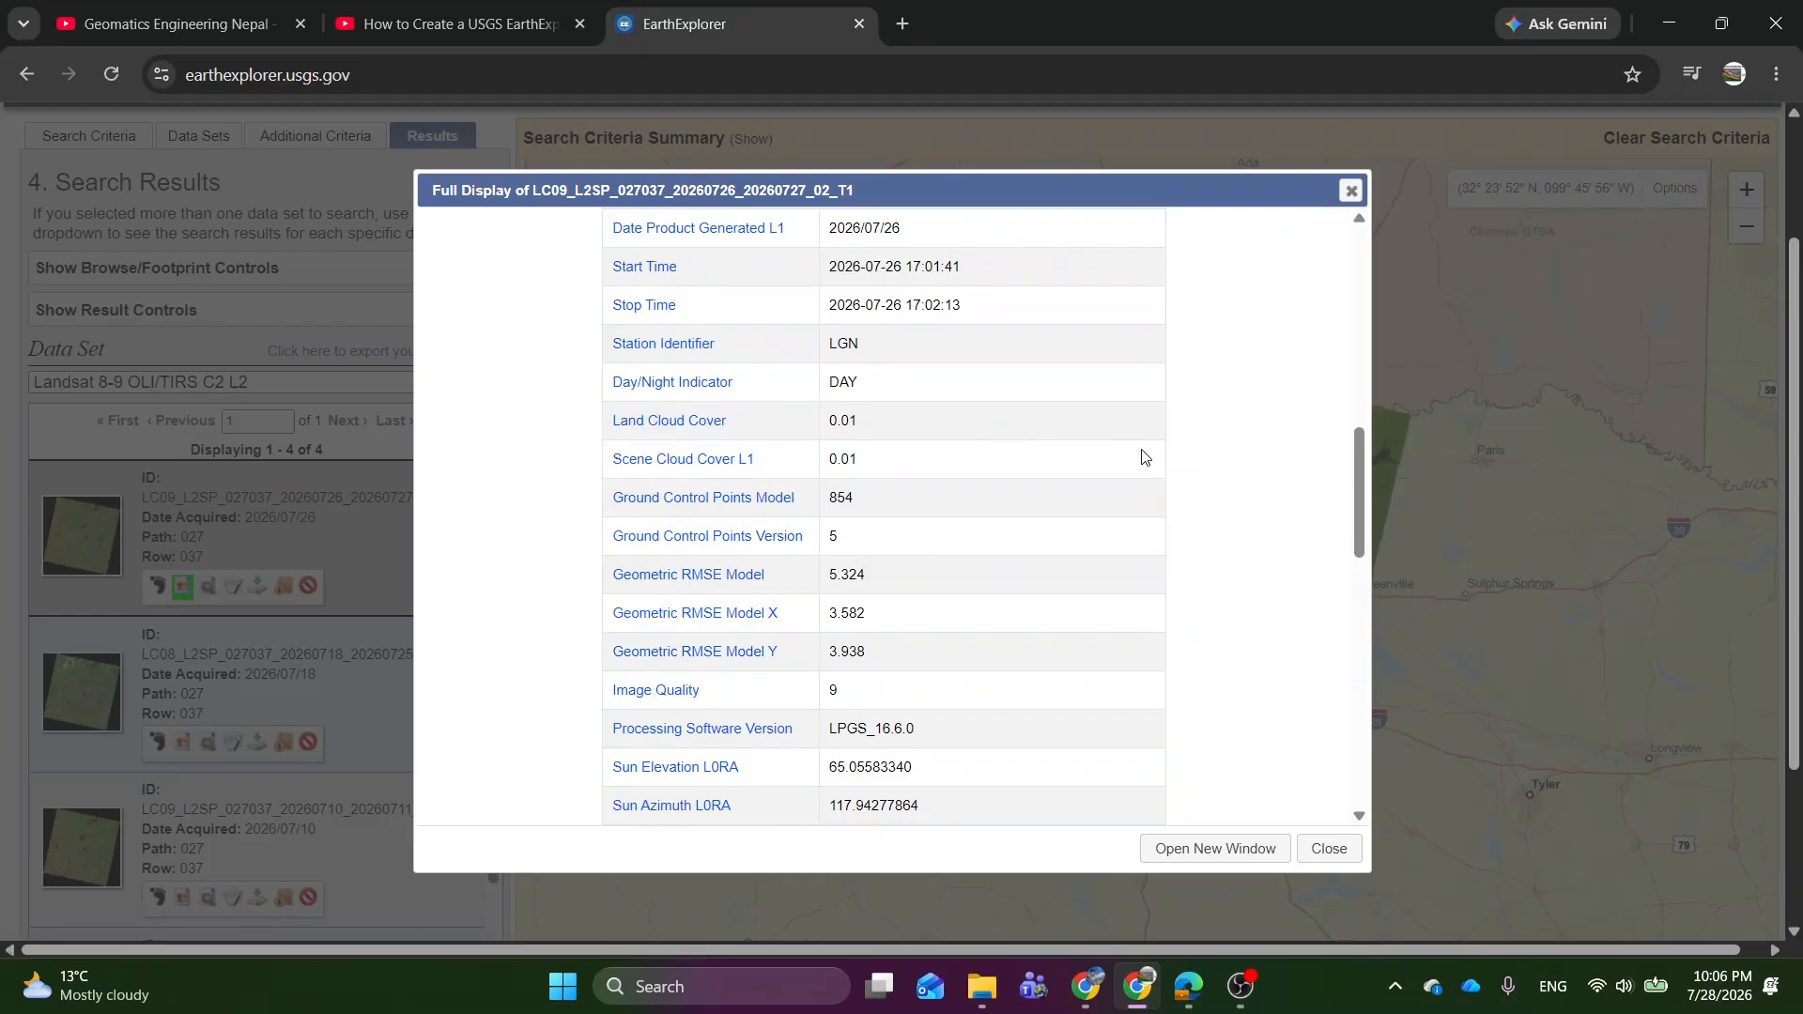
pyautogui.scroll(-5, 1172, 600)
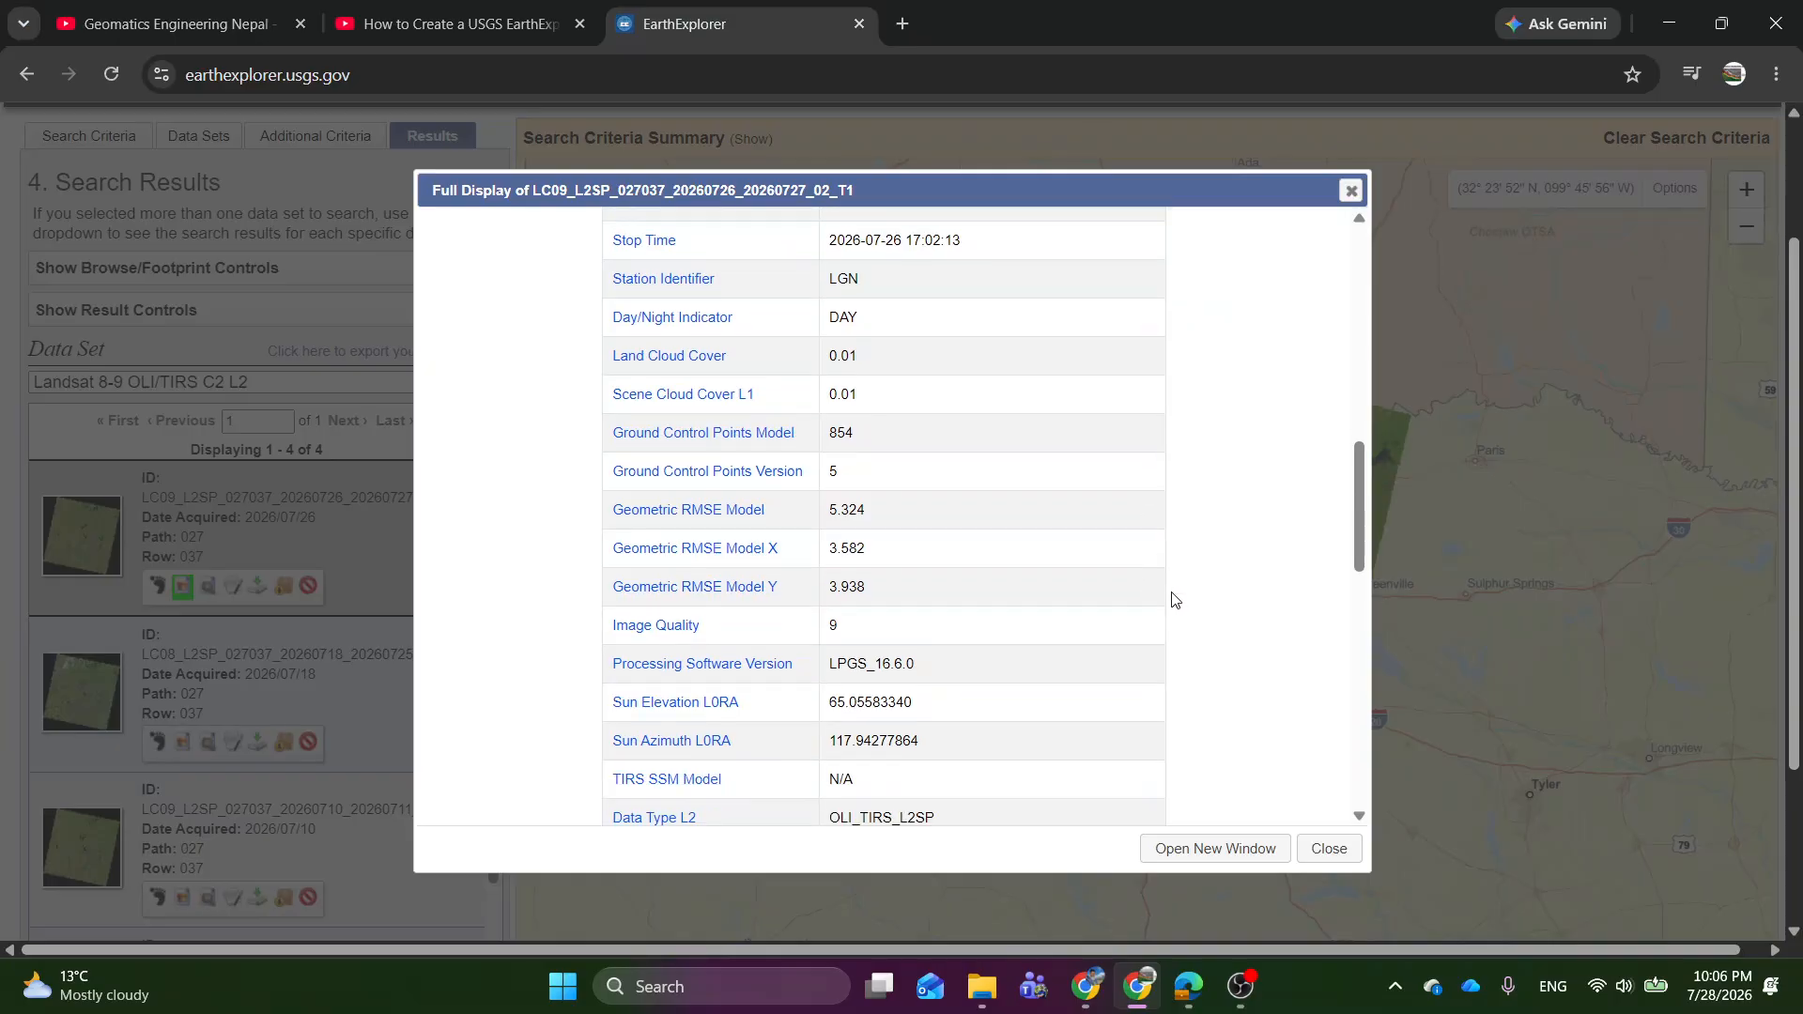
pyautogui.scroll(1, 1153, 561)
pyautogui.scroll(15, 1153, 560)
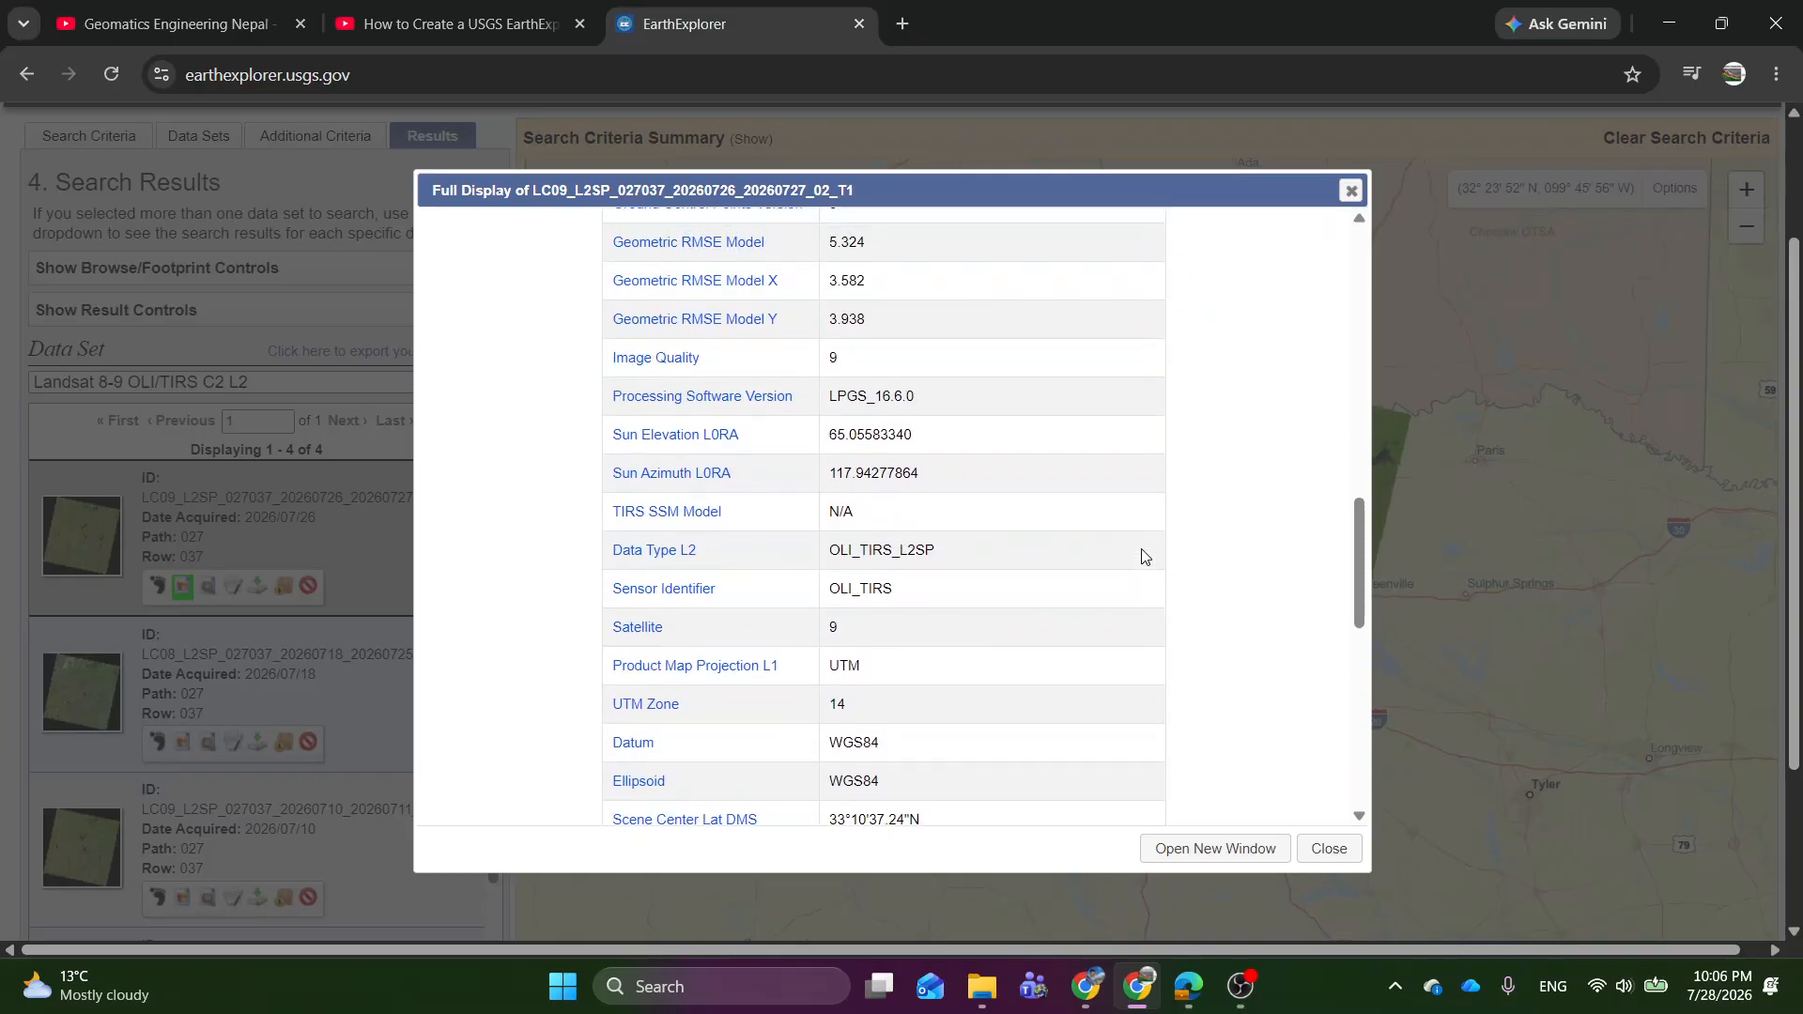
# Examine the sensor, map projection, datum and corner coordinates in the scene's metadata, and close the metadata display.
pyautogui.scroll(-13, 1142, 554)
pyautogui.scroll(-5, 1141, 554)
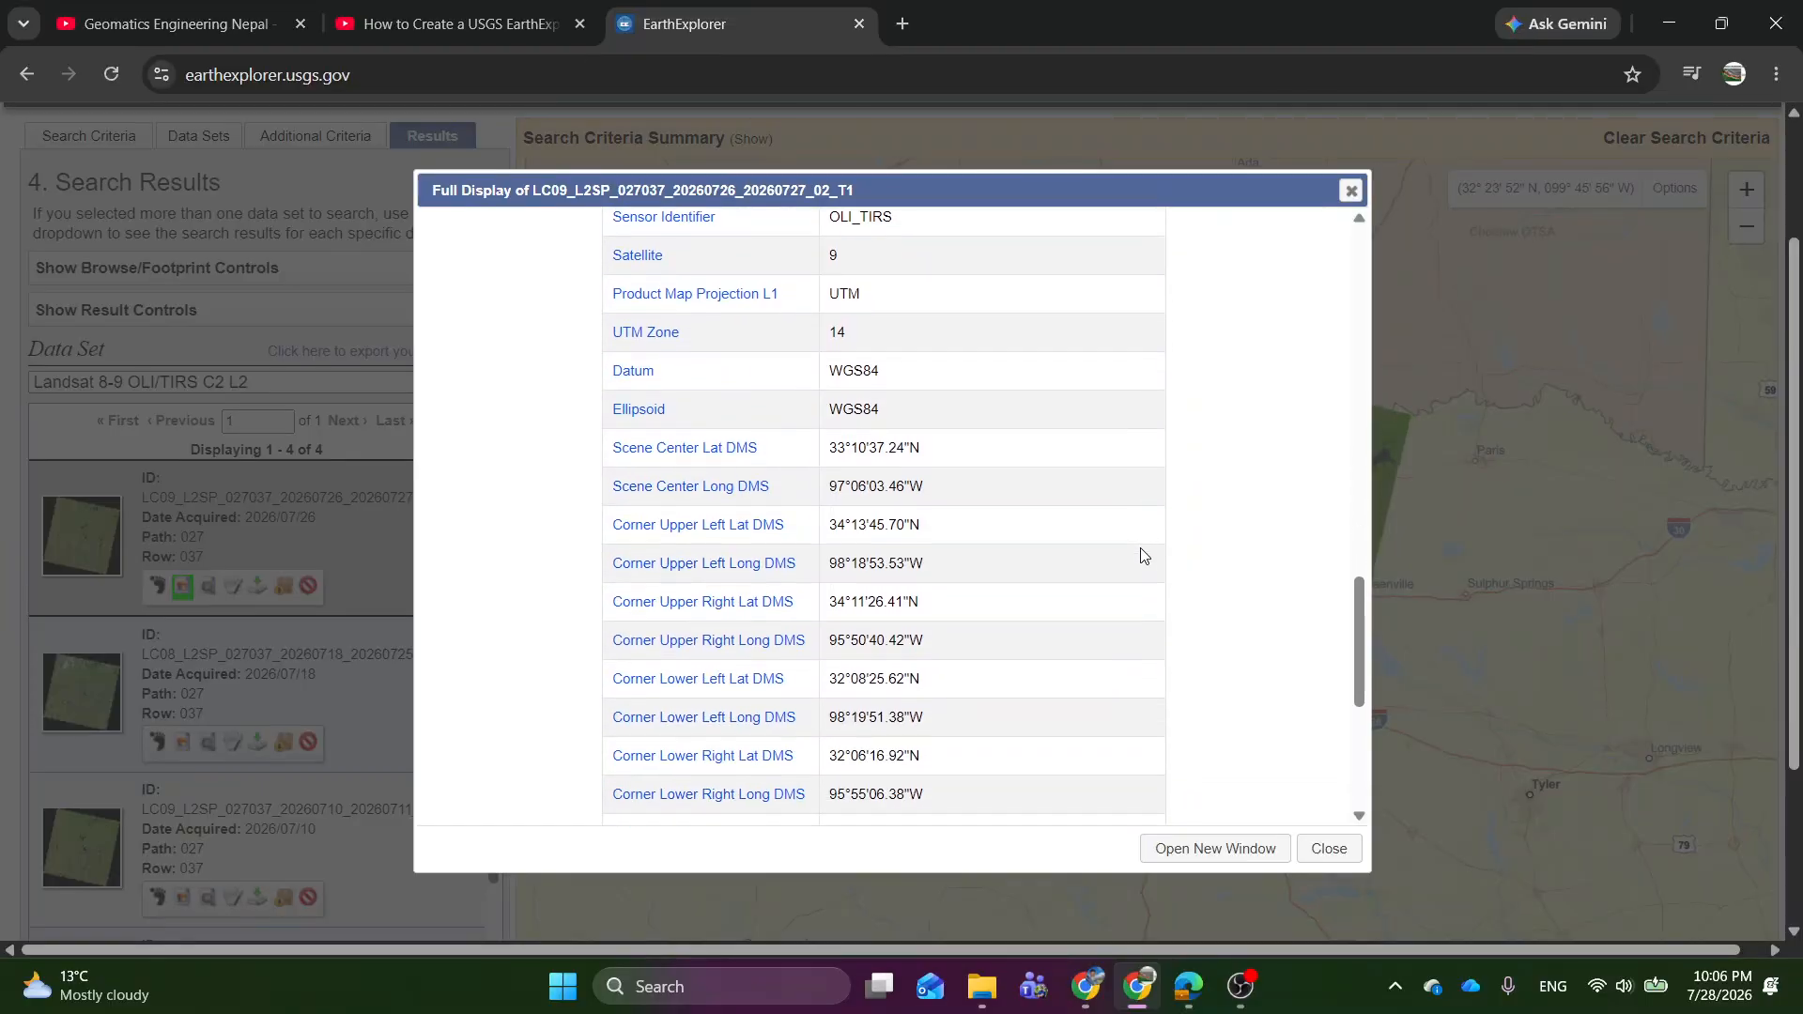
pyautogui.scroll(-6, 1005, 643)
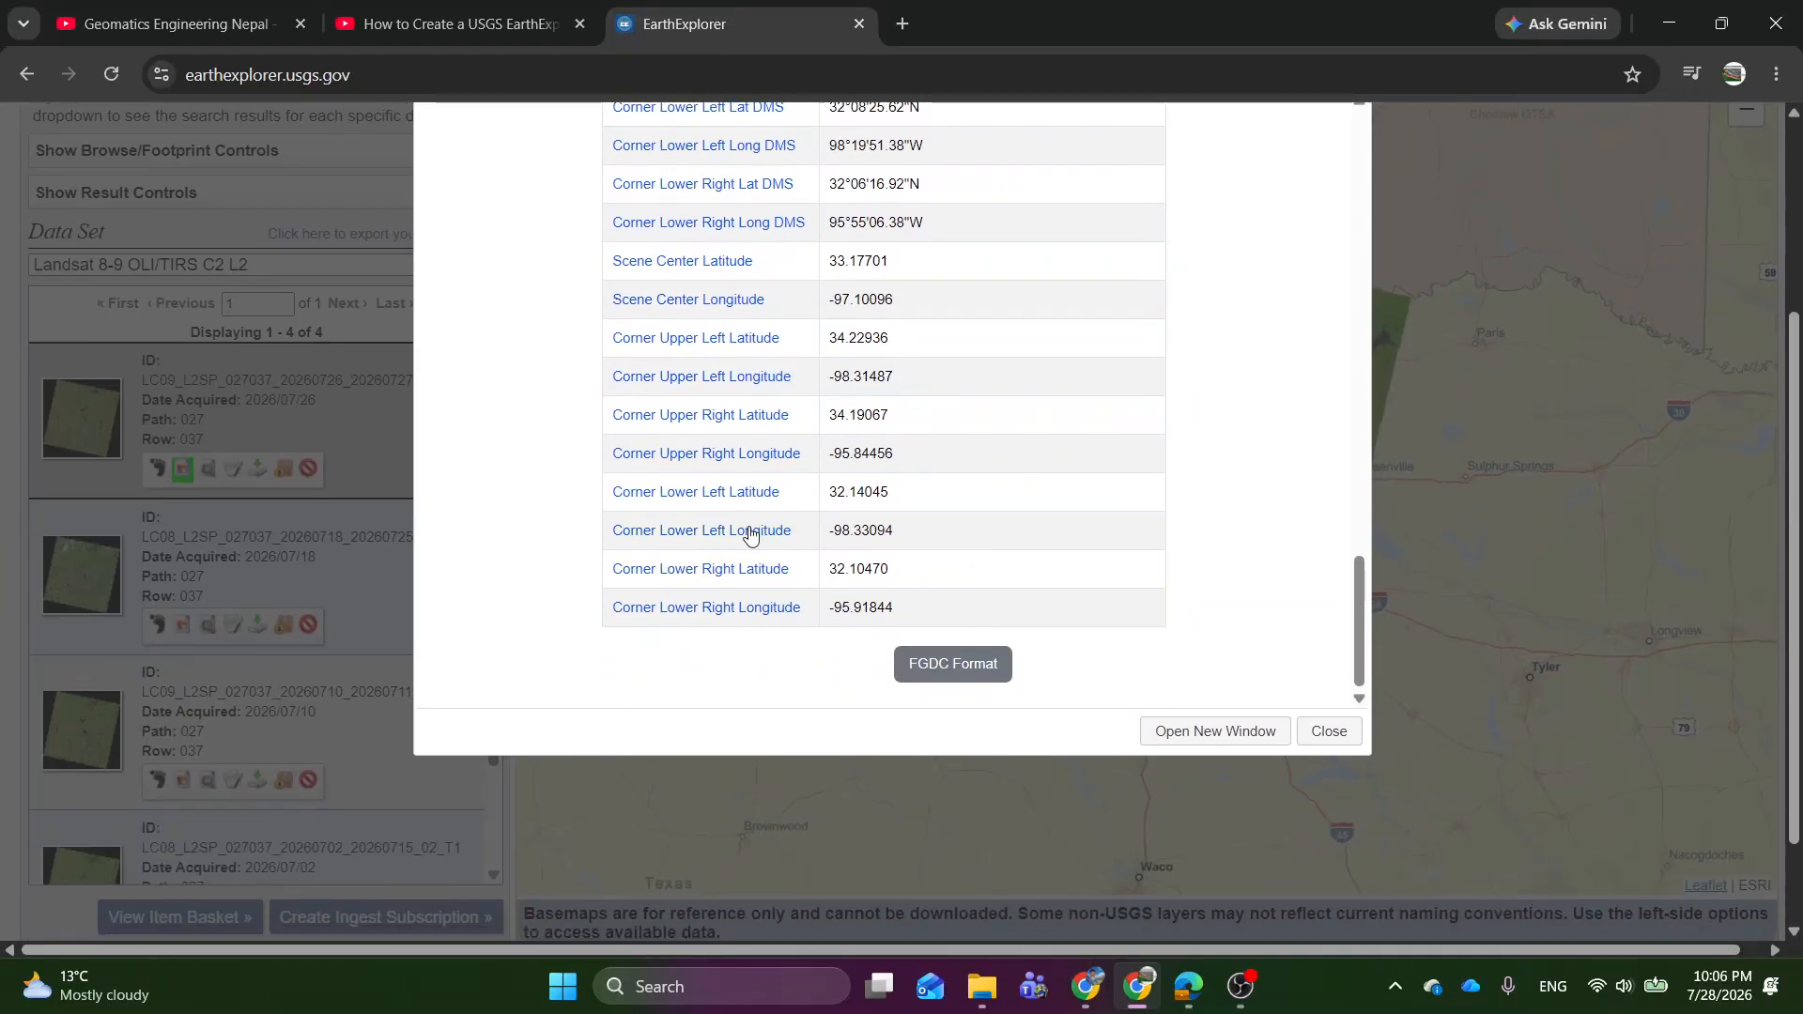
pyautogui.scroll(1, 953, 593)
pyautogui.scroll(15, 953, 593)
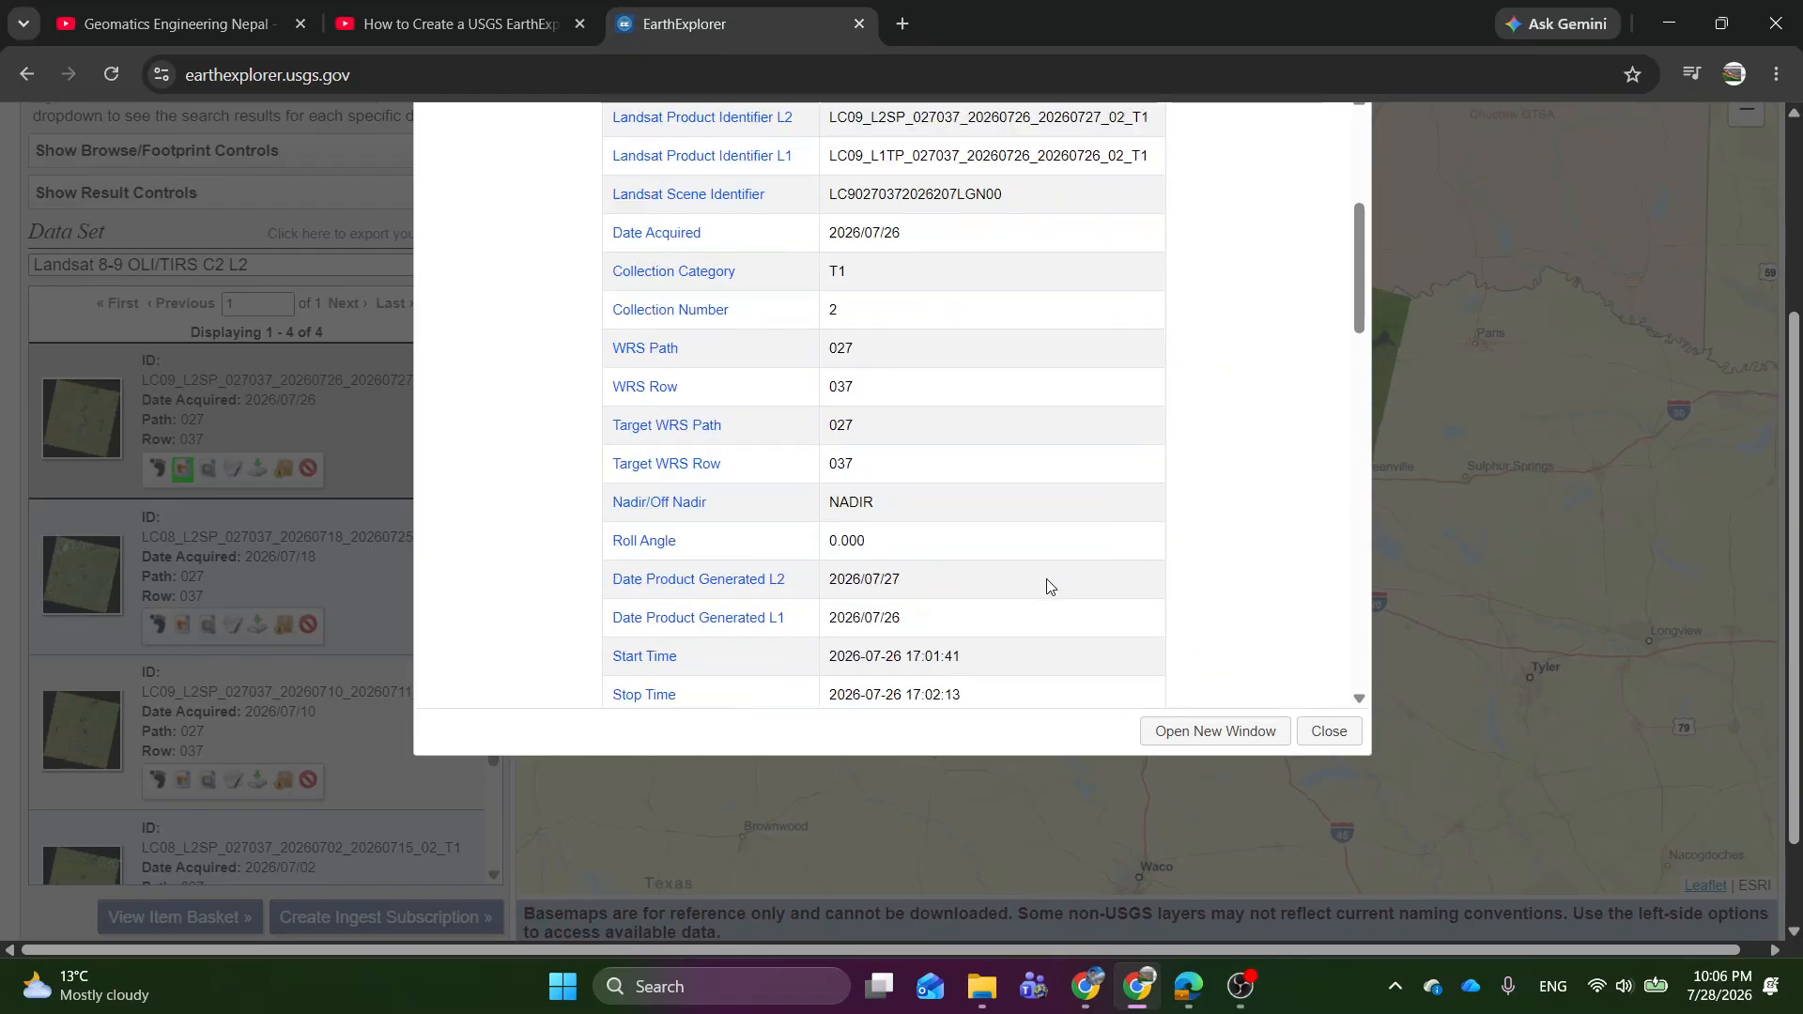
pyautogui.scroll(-10, 1055, 580)
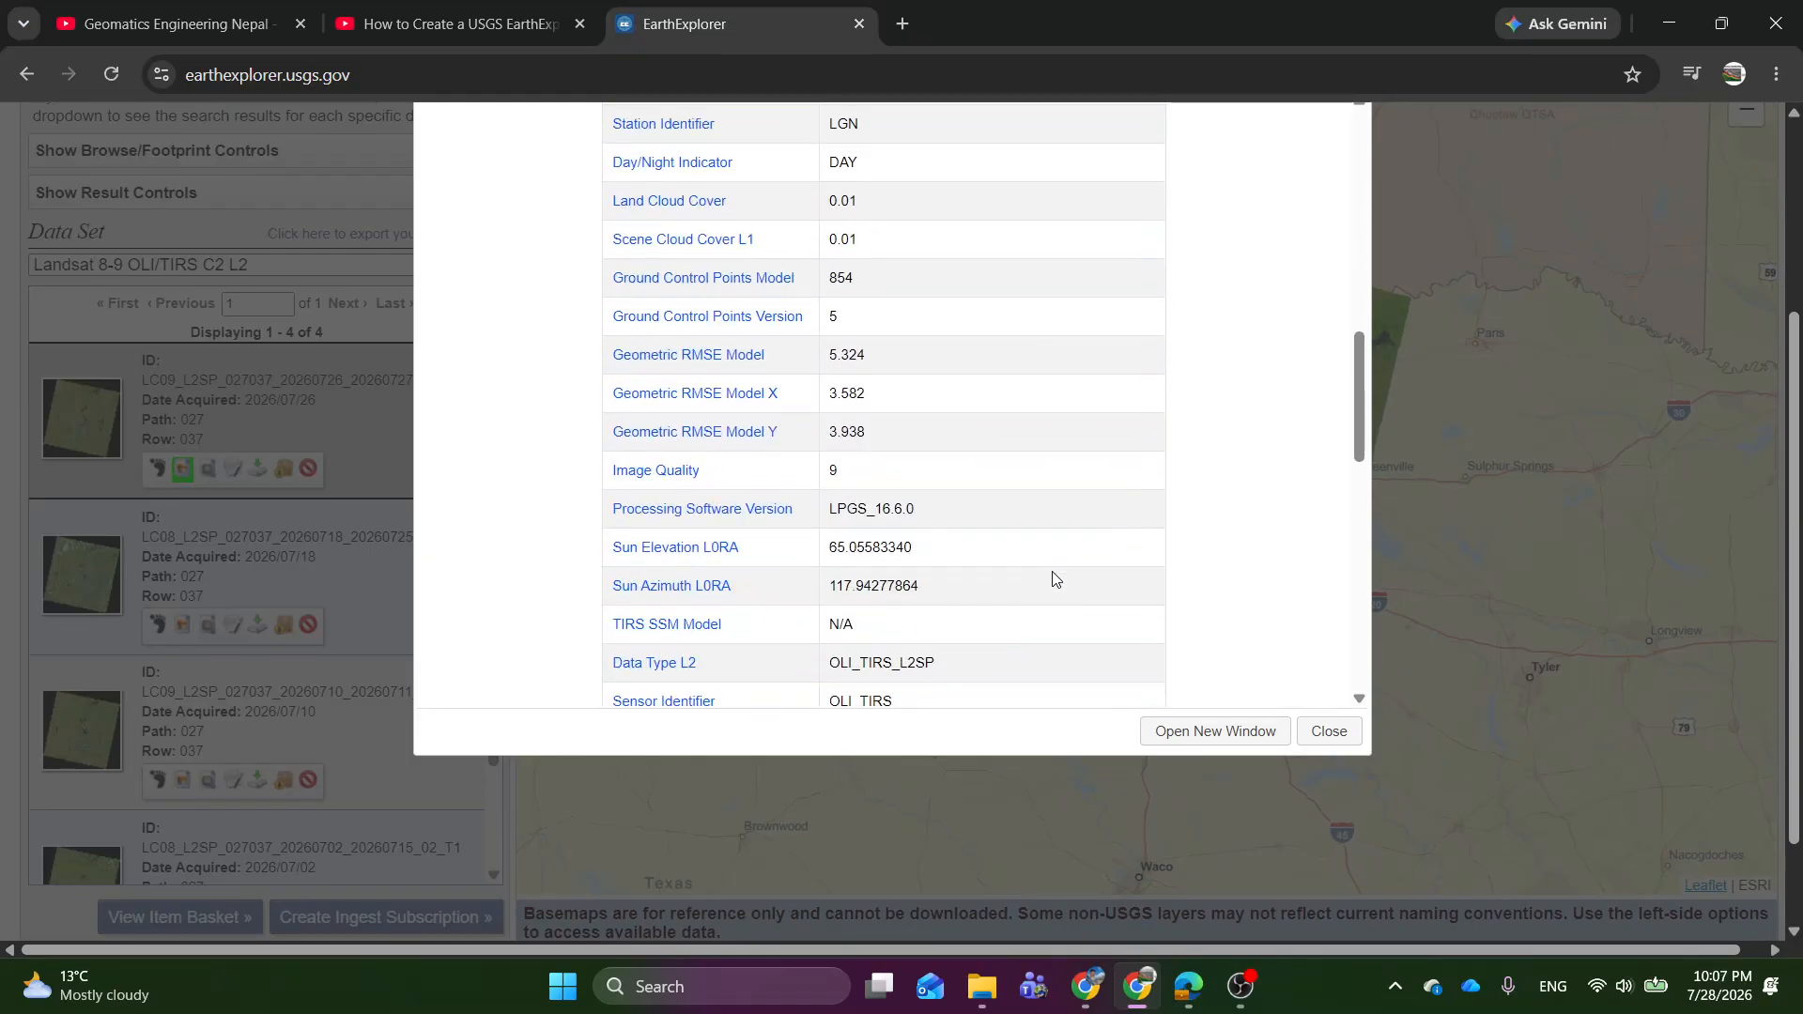
pyautogui.scroll(-4, 1055, 579)
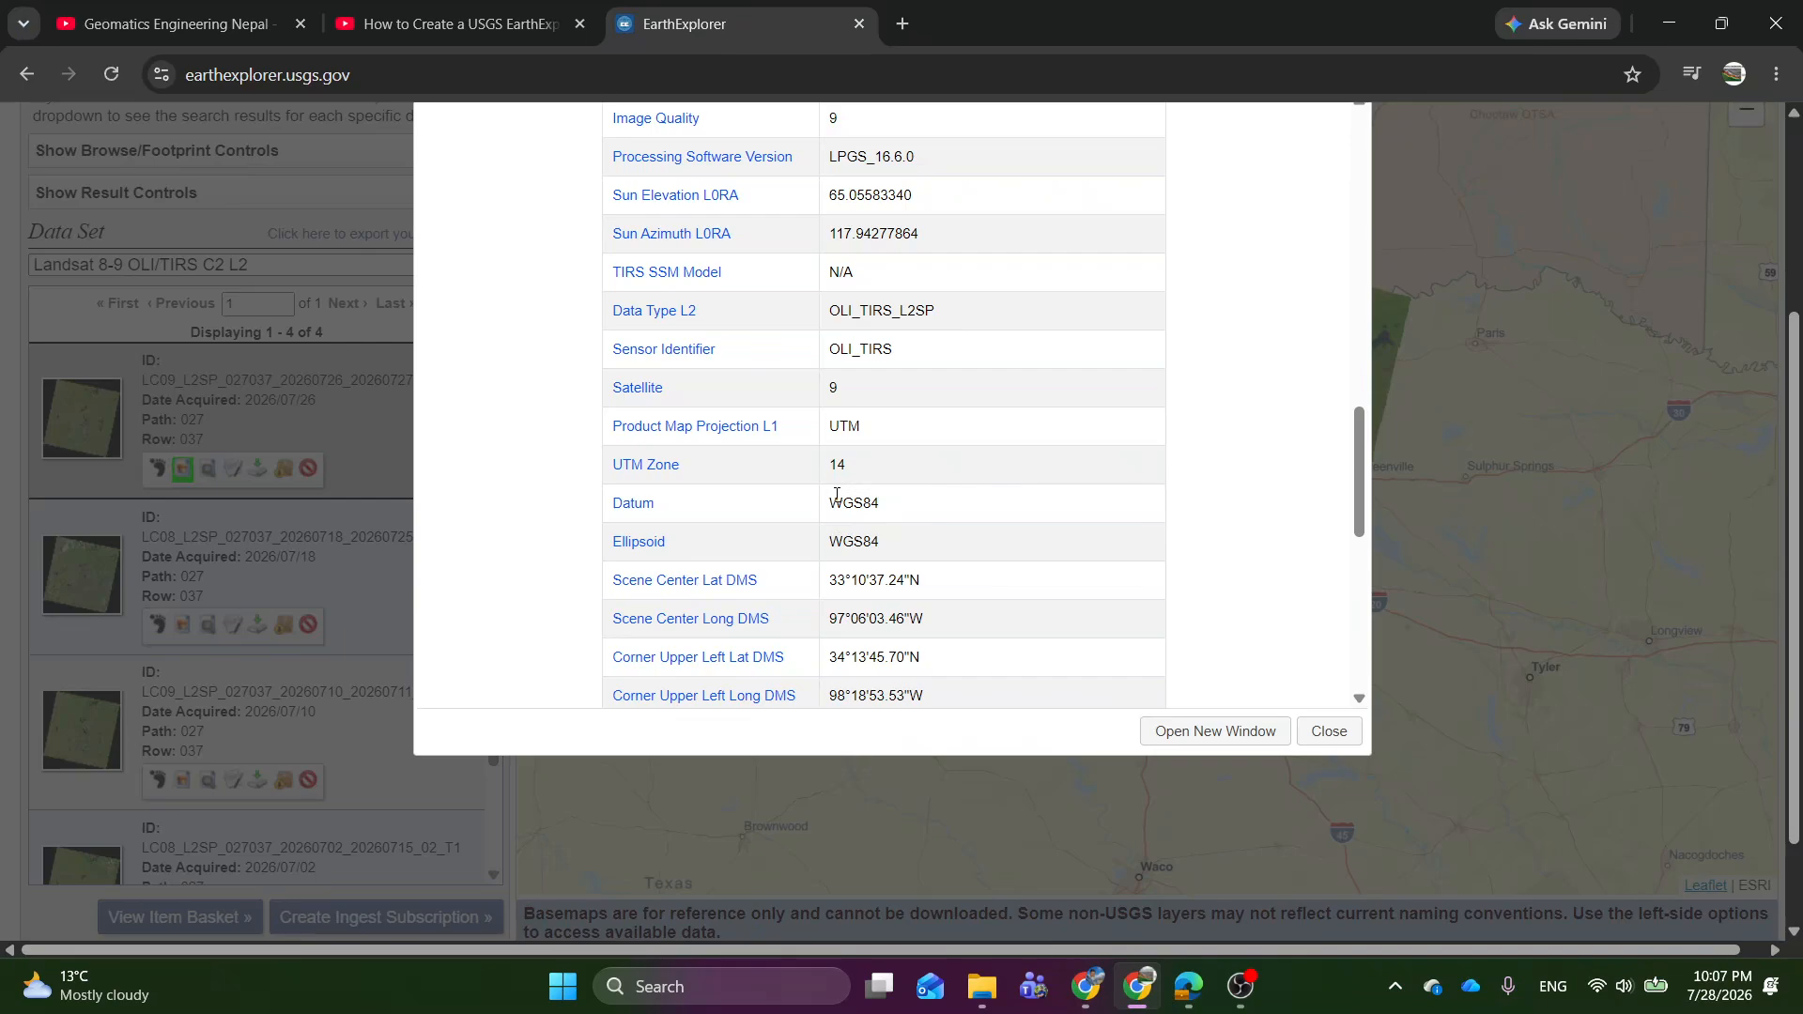
pyautogui.doubleClick(853, 428)
pyautogui.click(1305, 448)
pyautogui.click(1328, 731)
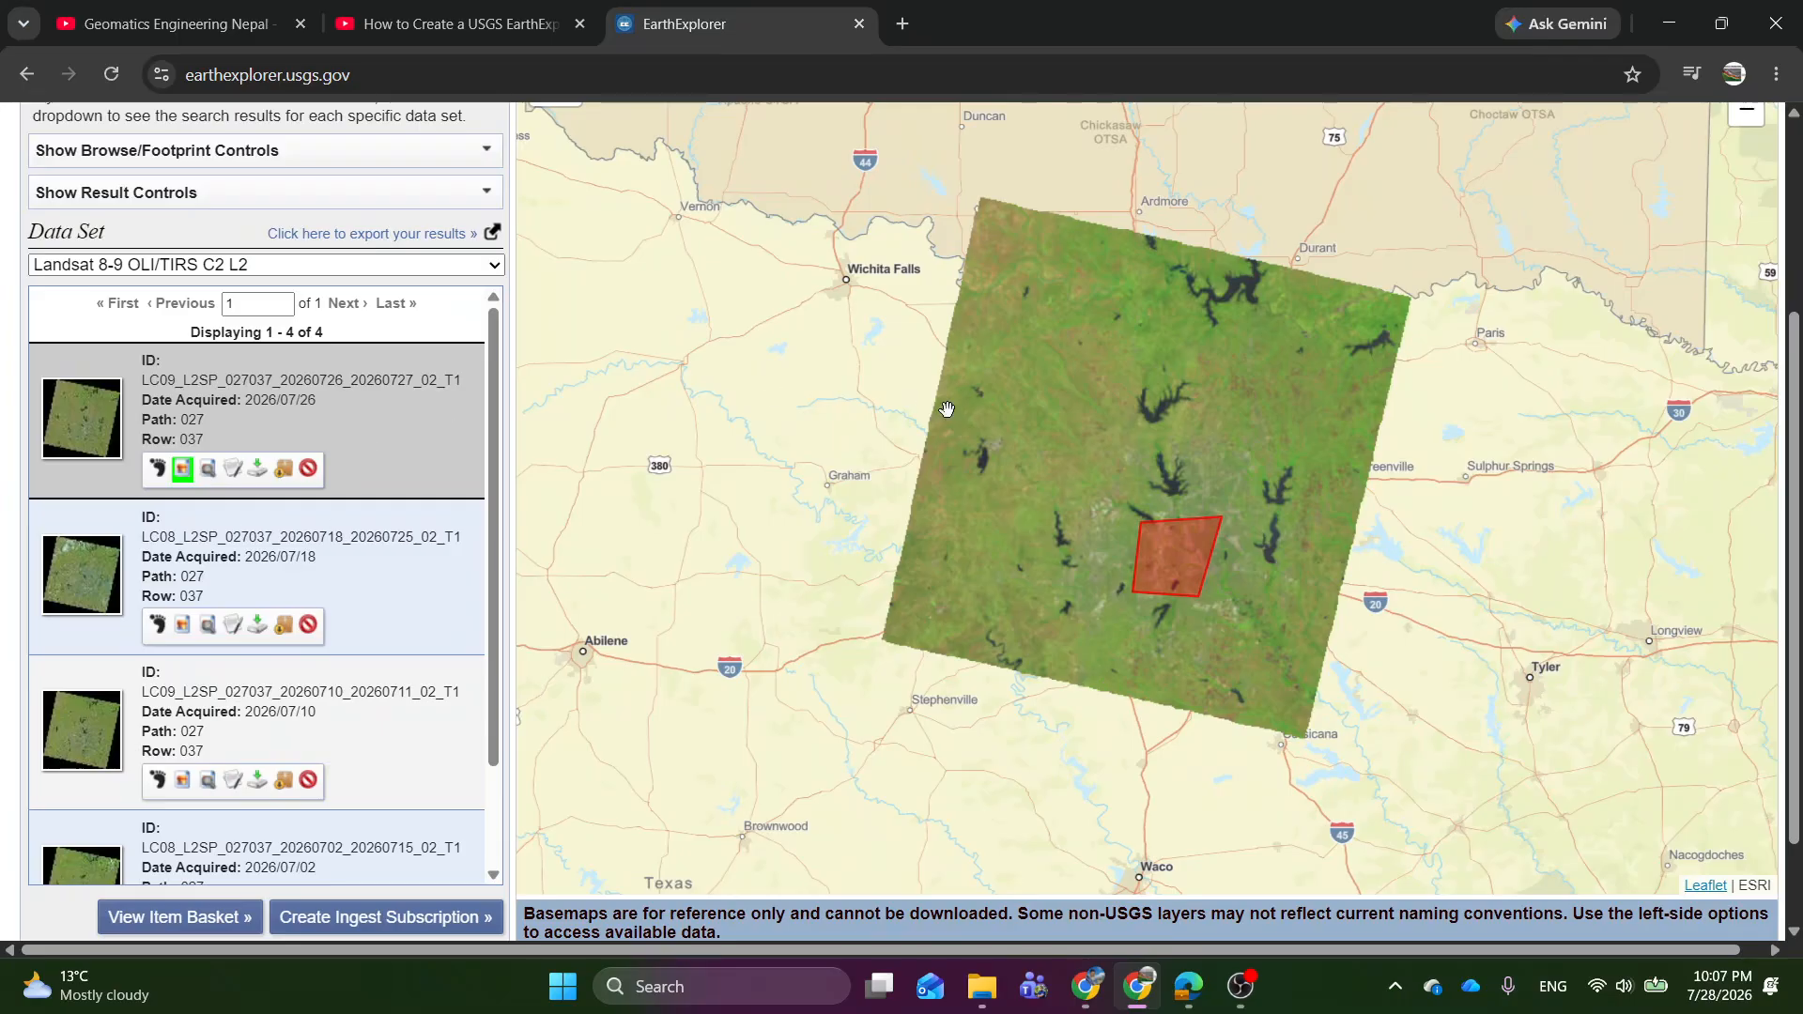
# Open the product download options of the 2026/07/26 scene for the Landsat Collection 2 Level-2 Product Bundle.
pyautogui.click(256, 469)
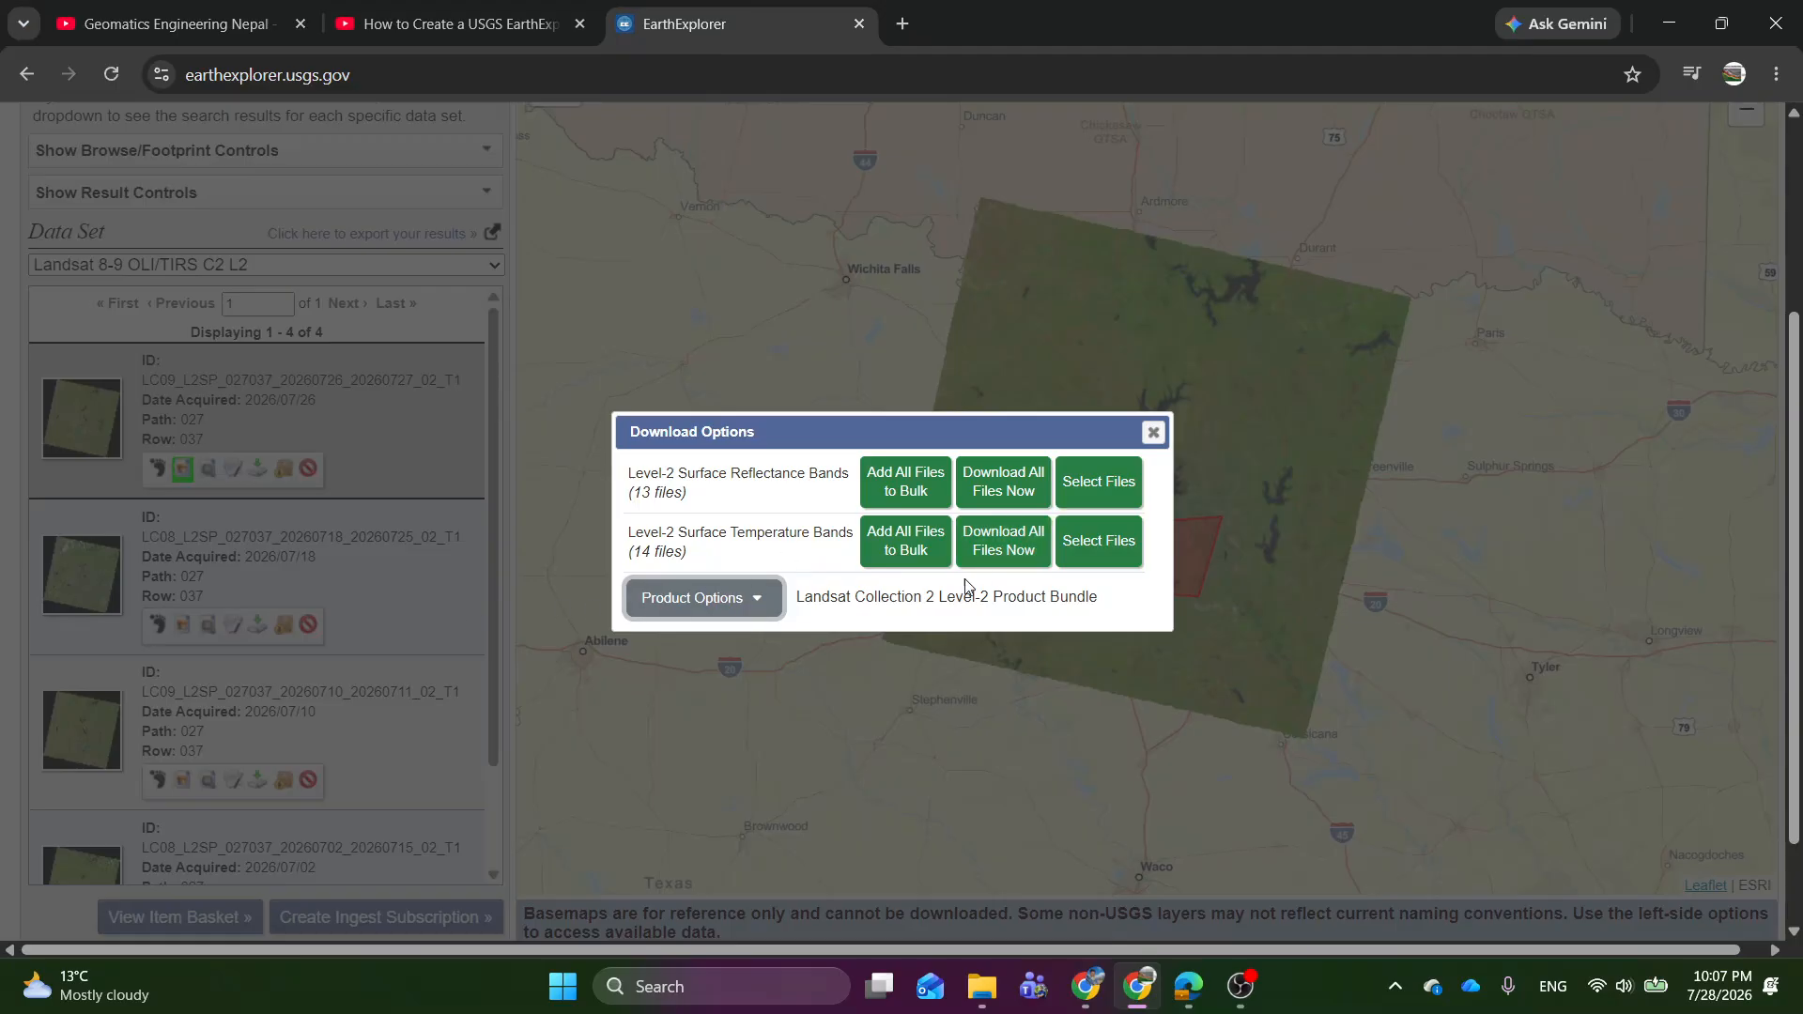
pyautogui.click(750, 609)
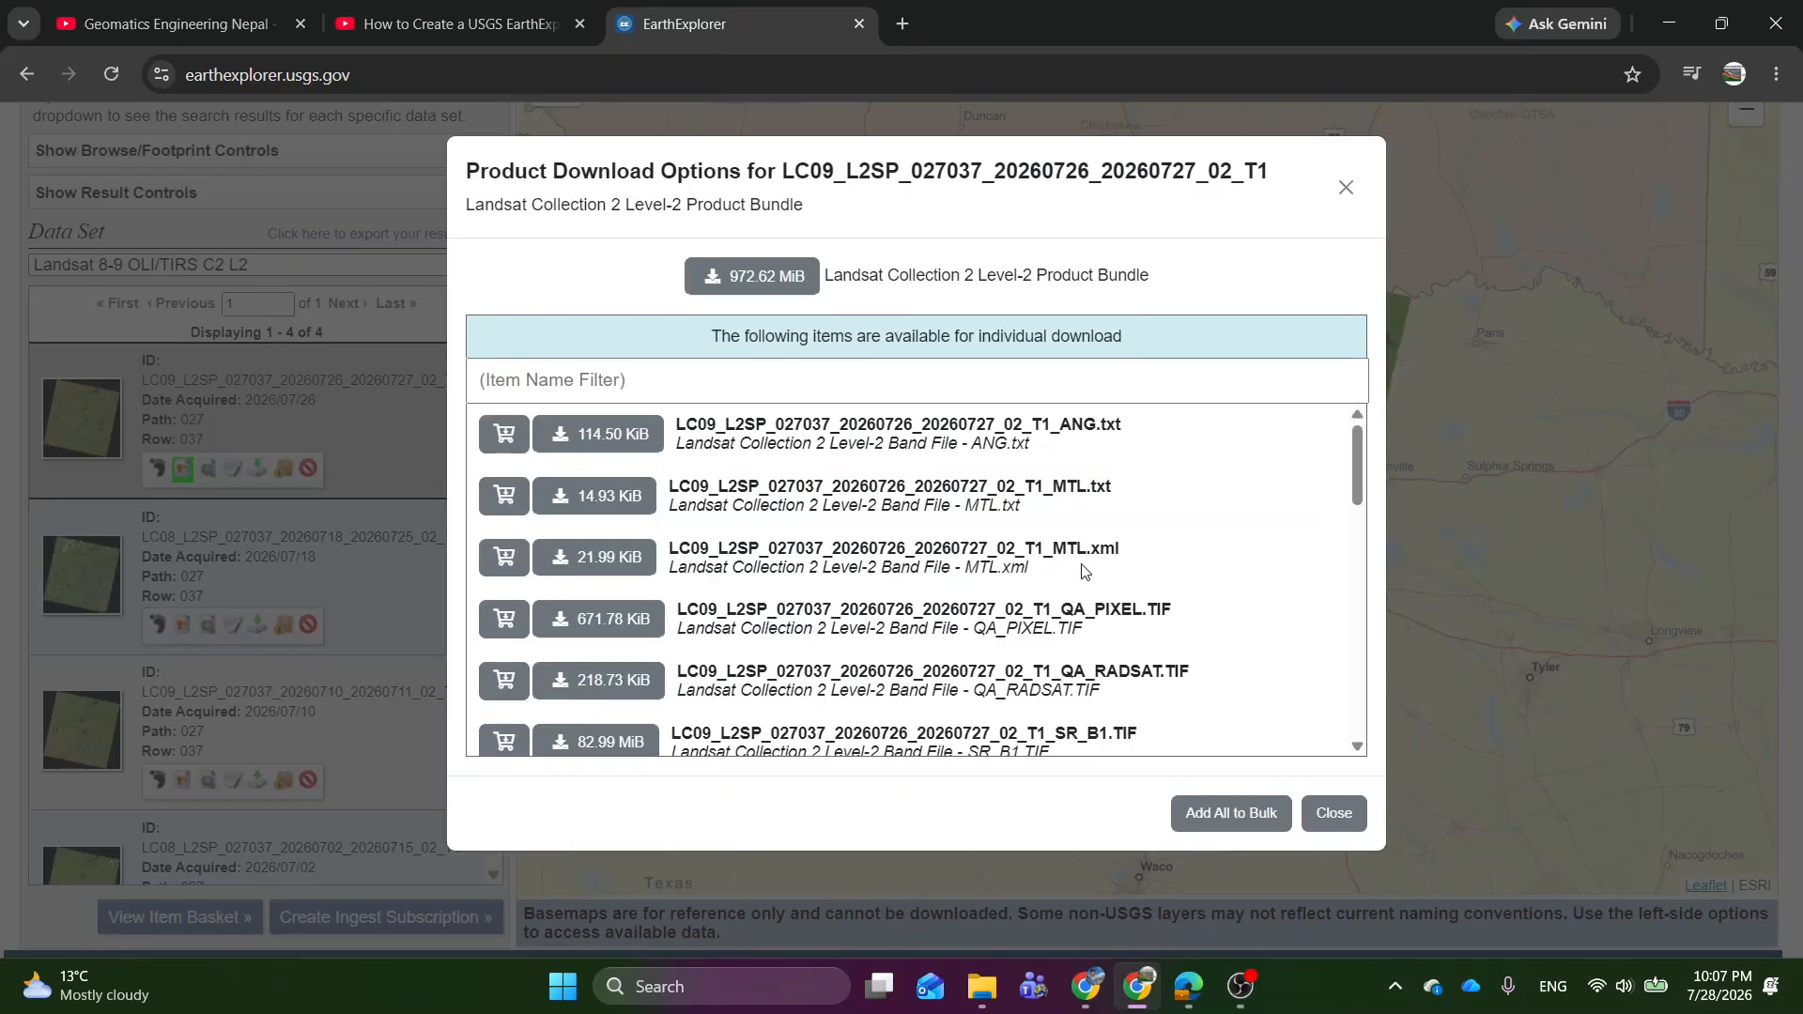
# Look through the individually downloadable metadata, quality, surface reflectance and surface temperature band files of the product bundle.
pyautogui.scroll(-5, 1141, 566)
pyautogui.scroll(2, 1153, 561)
pyautogui.scroll(3, 1153, 561)
pyautogui.scroll(-4, 1138, 639)
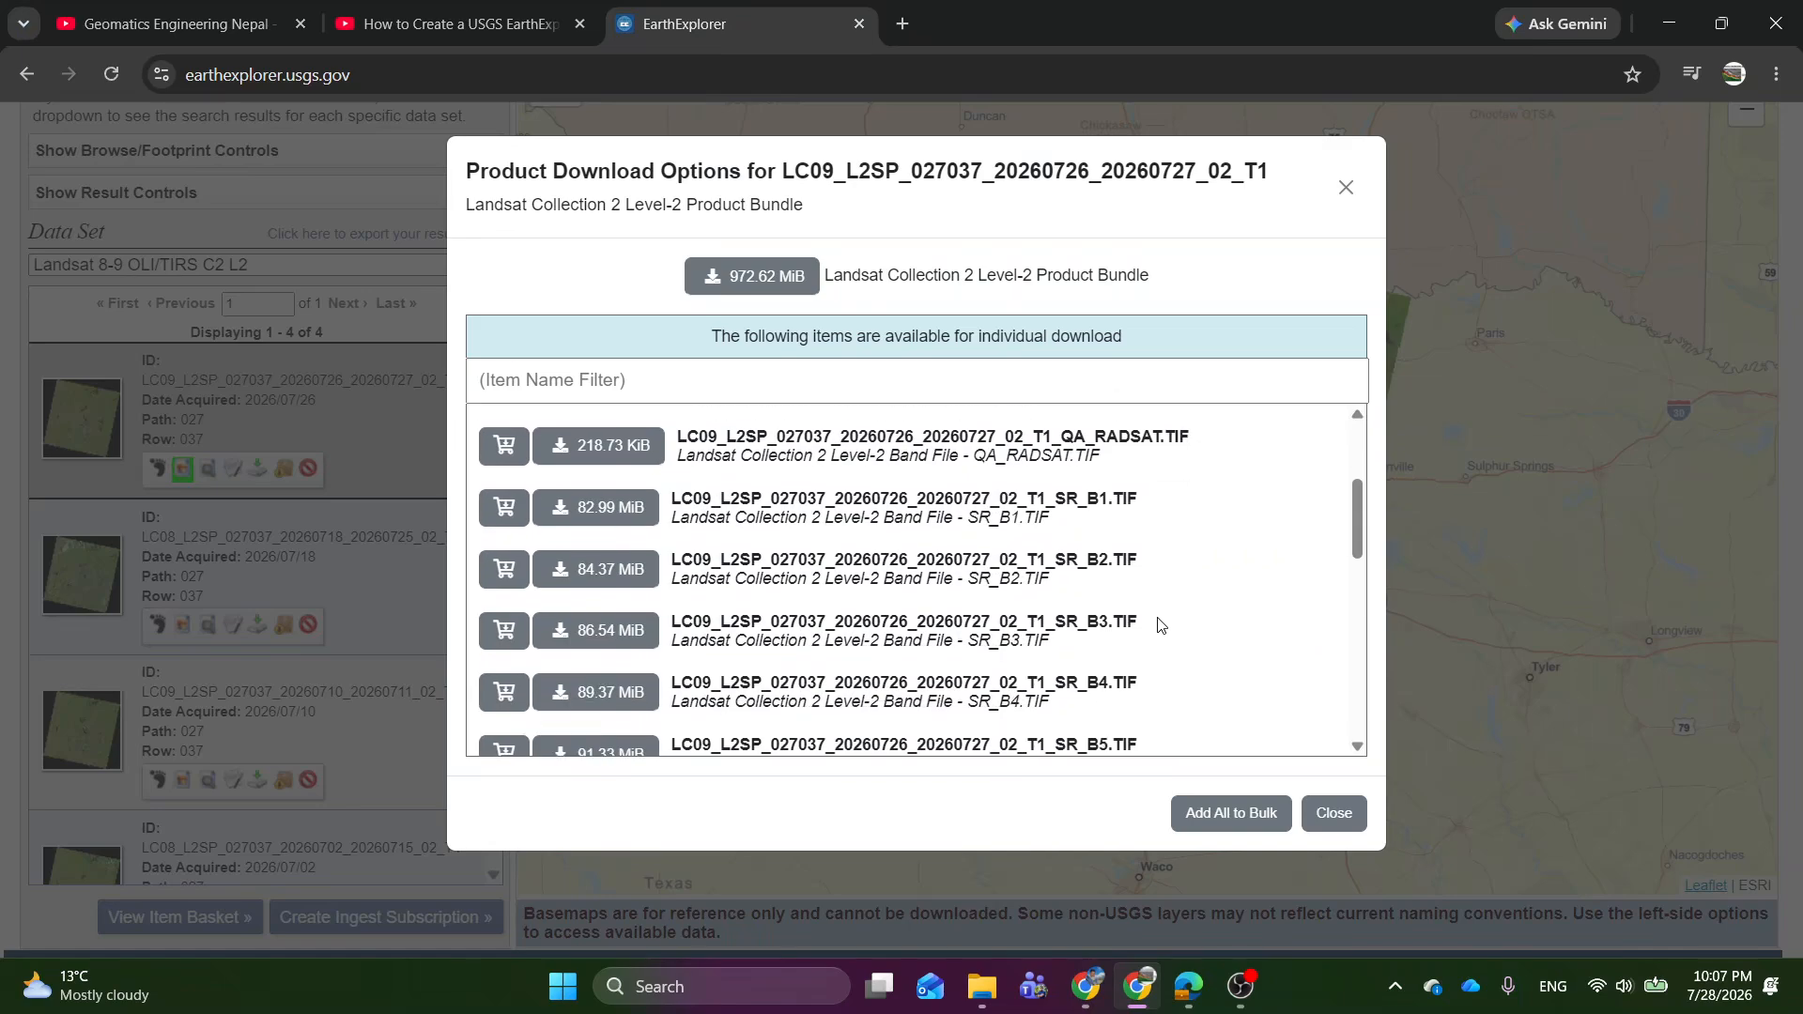
pyautogui.scroll(2, 1124, 590)
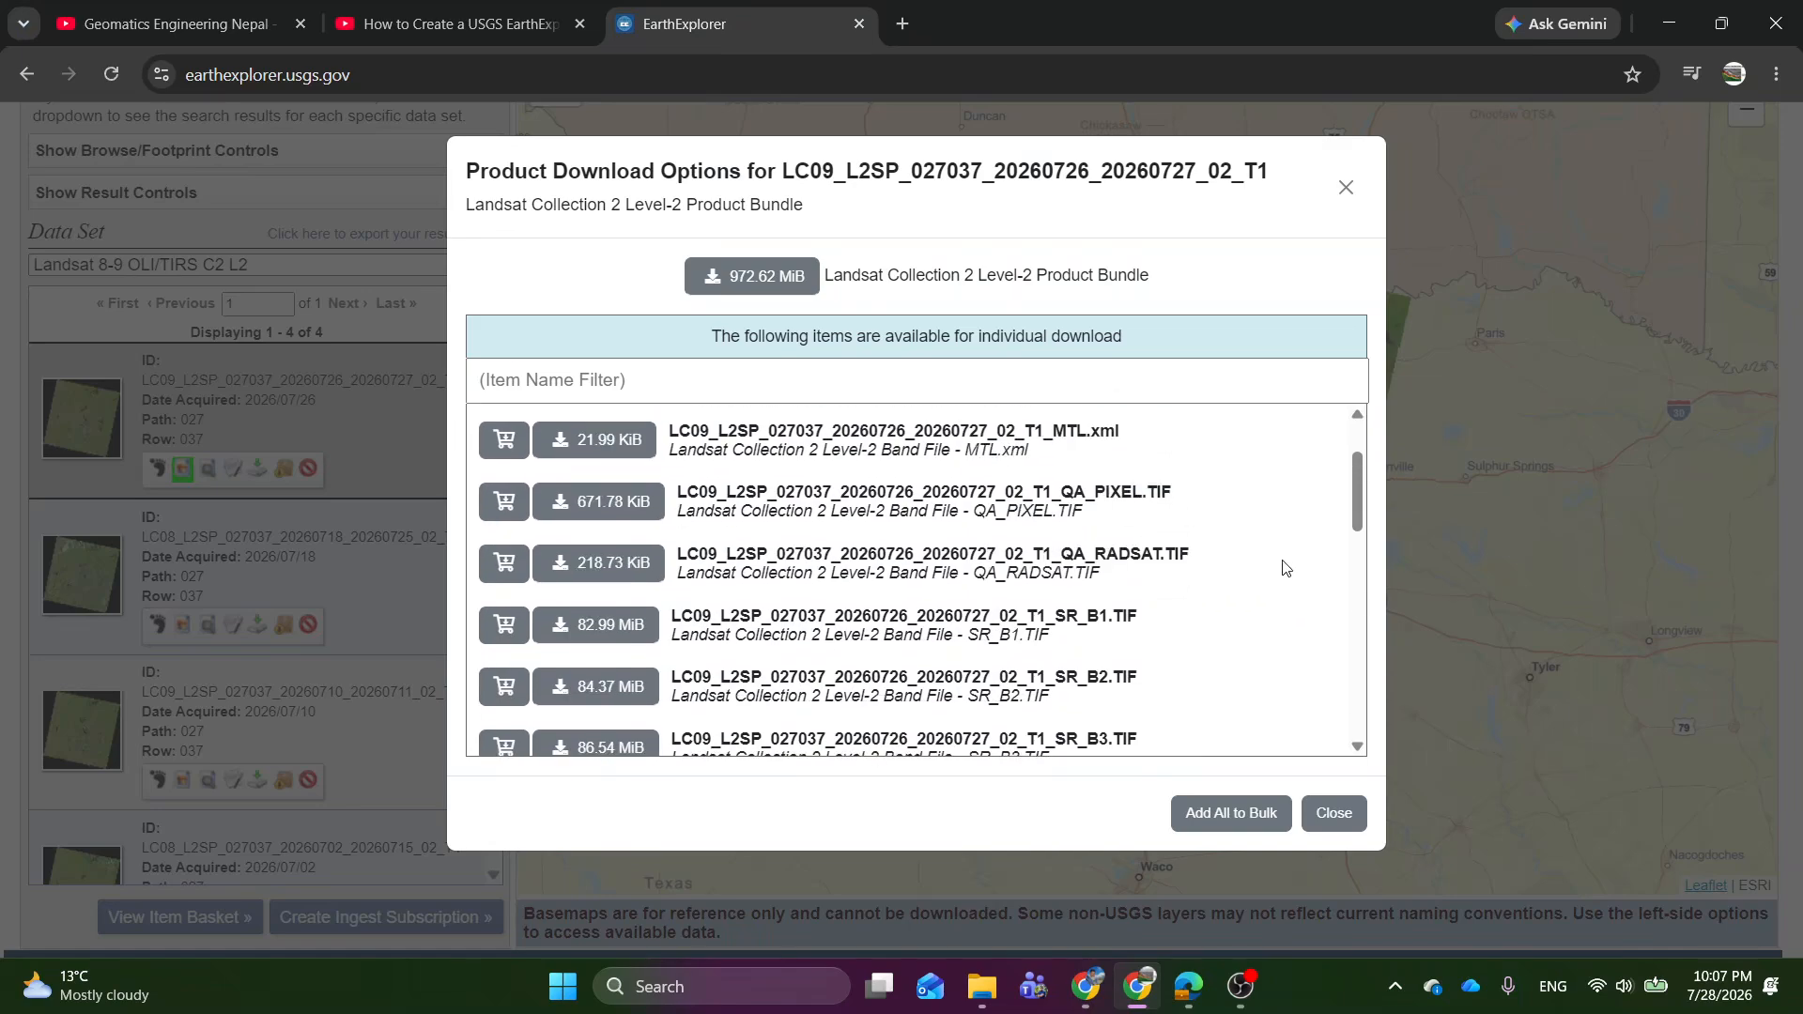
pyautogui.scroll(-2, 1299, 625)
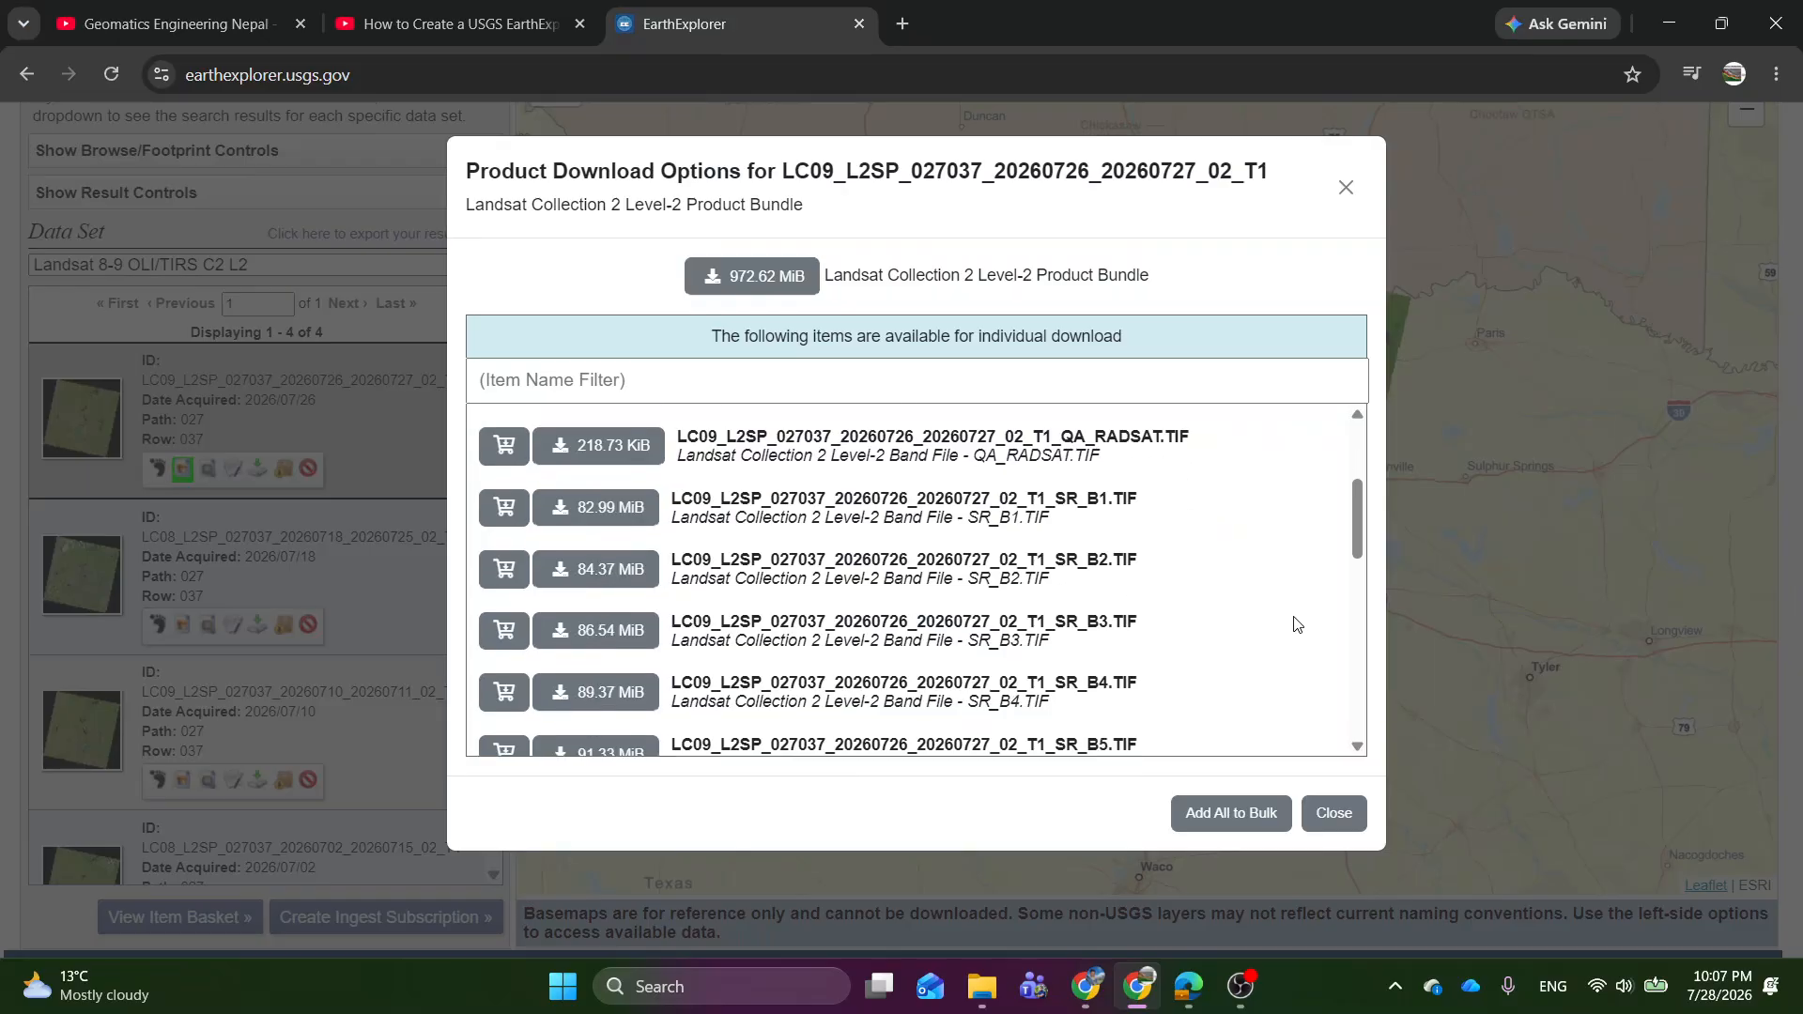
pyautogui.scroll(2, 1296, 624)
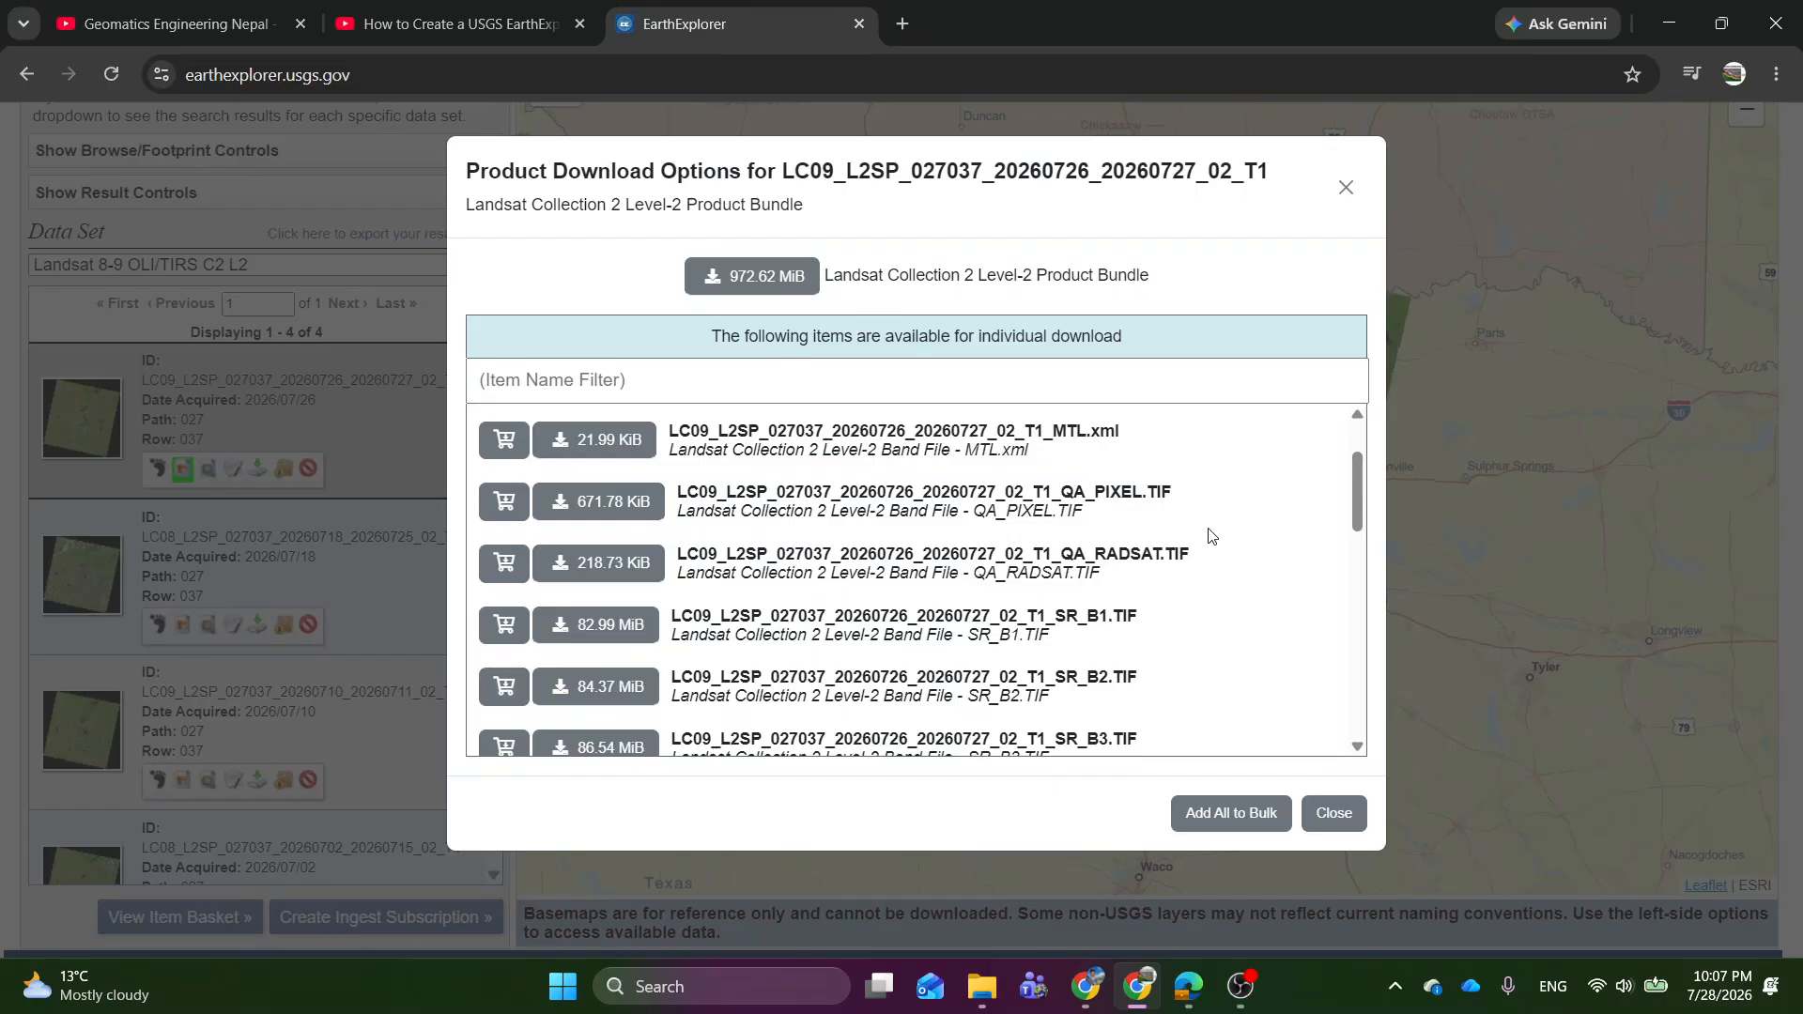
pyautogui.scroll(-2, 1295, 551)
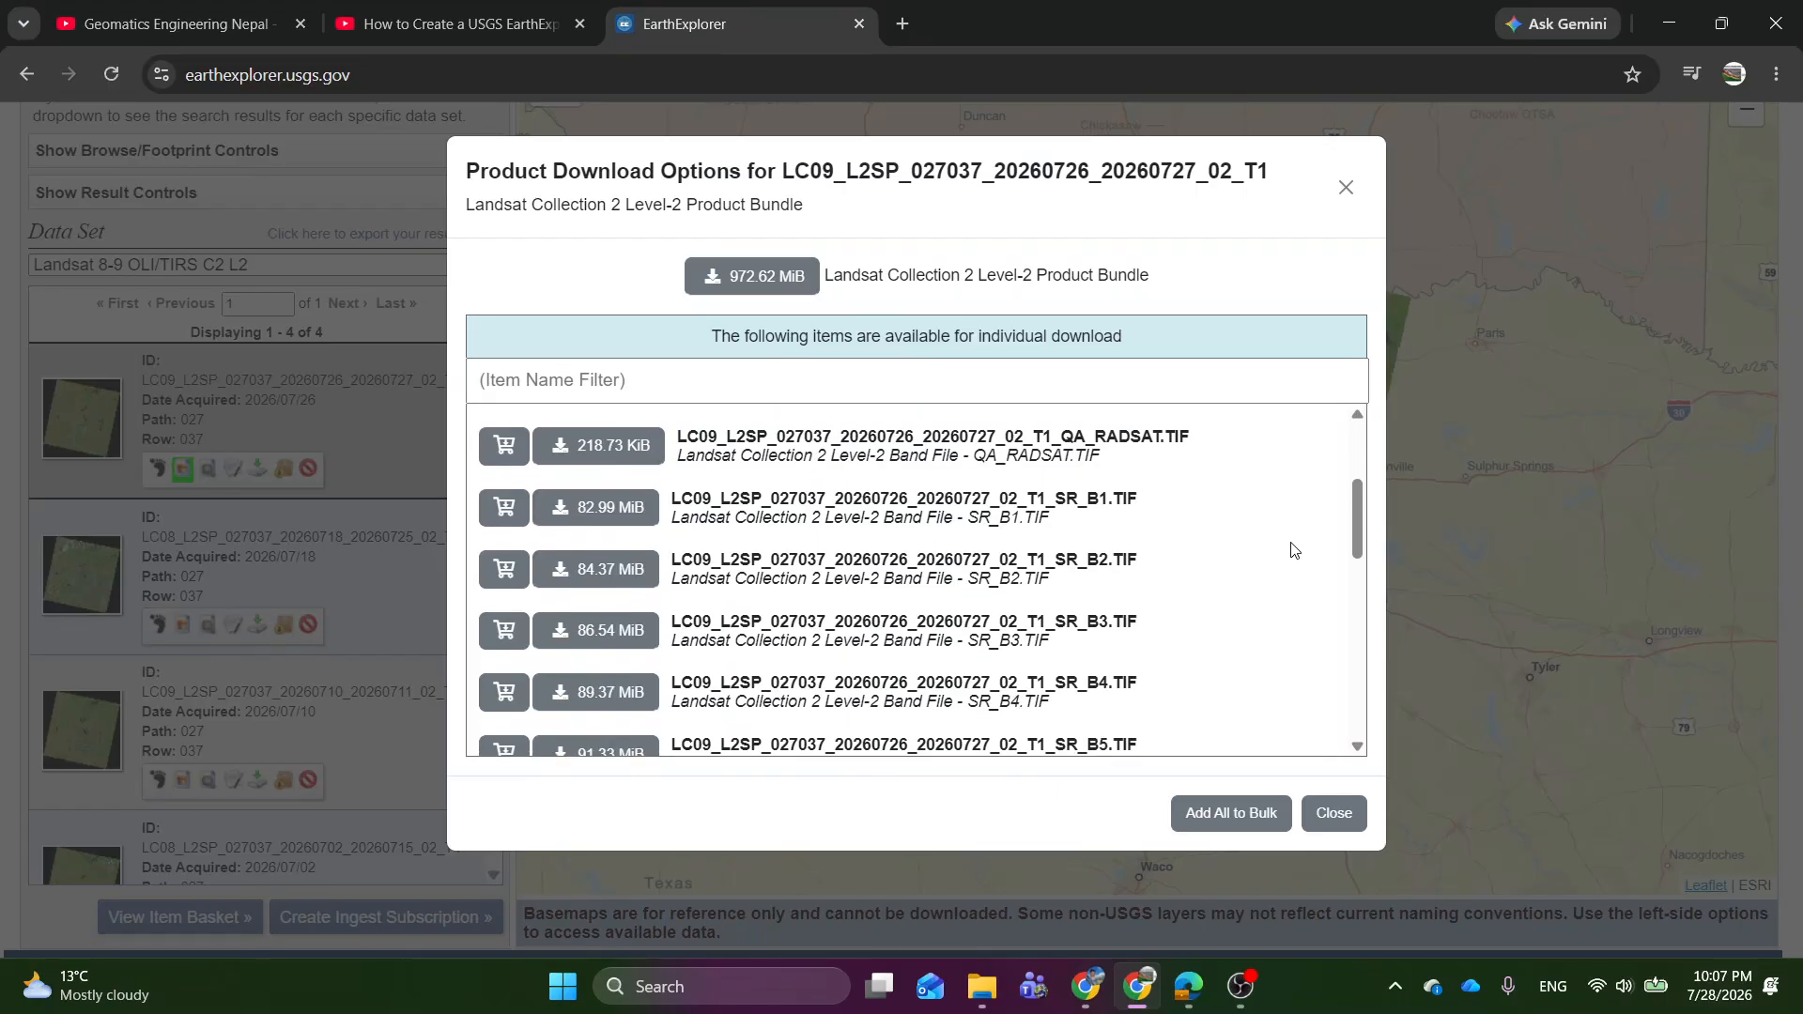
pyautogui.scroll(-2, 1203, 612)
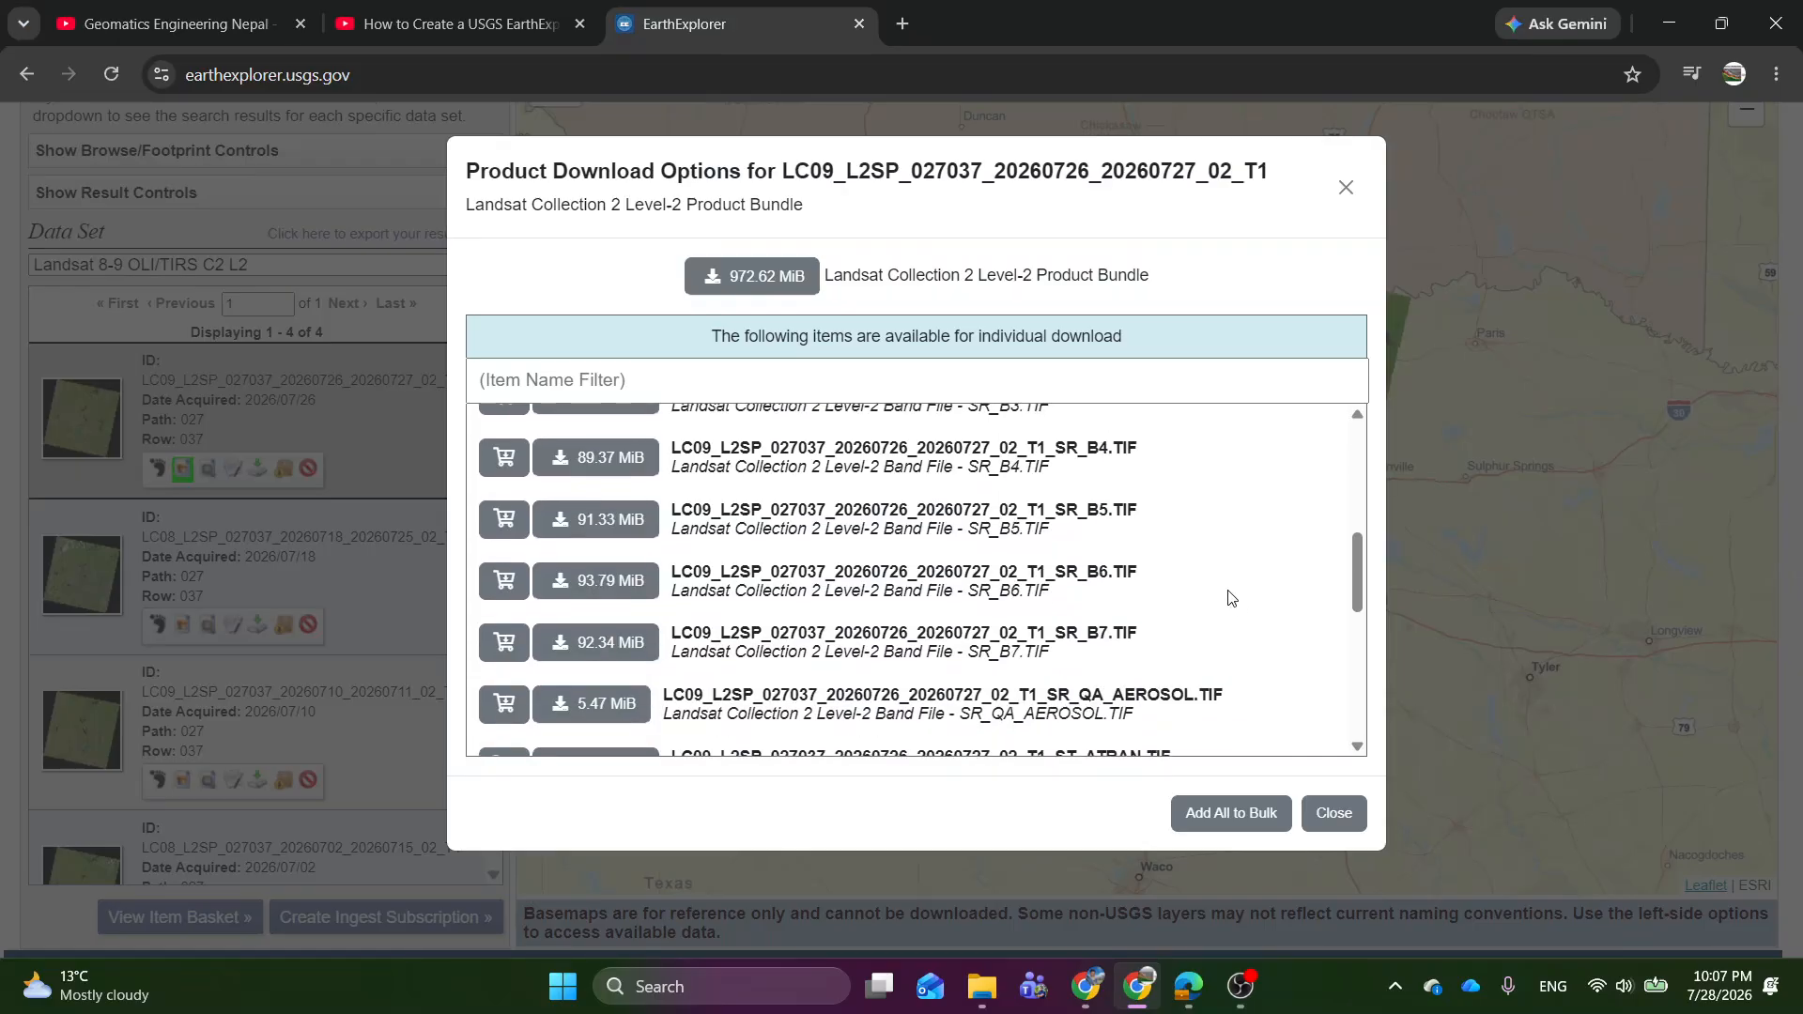
pyautogui.scroll(-2, 1174, 694)
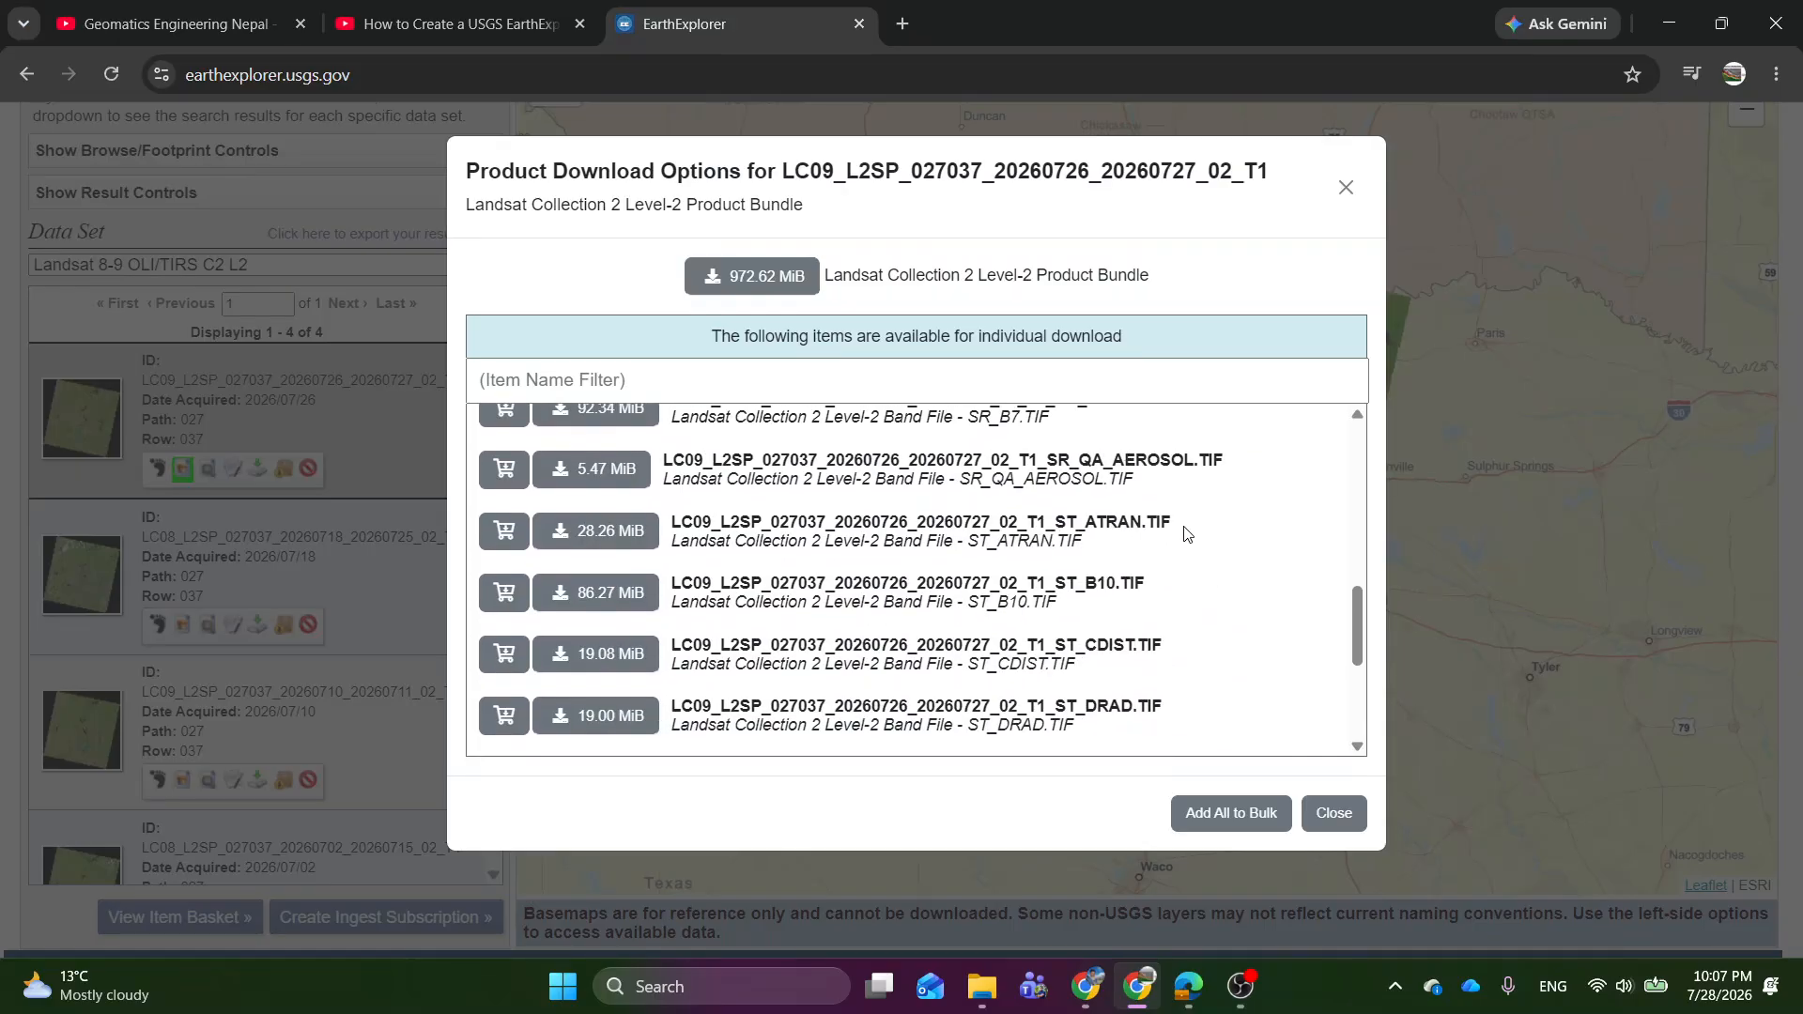
pyautogui.scroll(-3, 1089, 606)
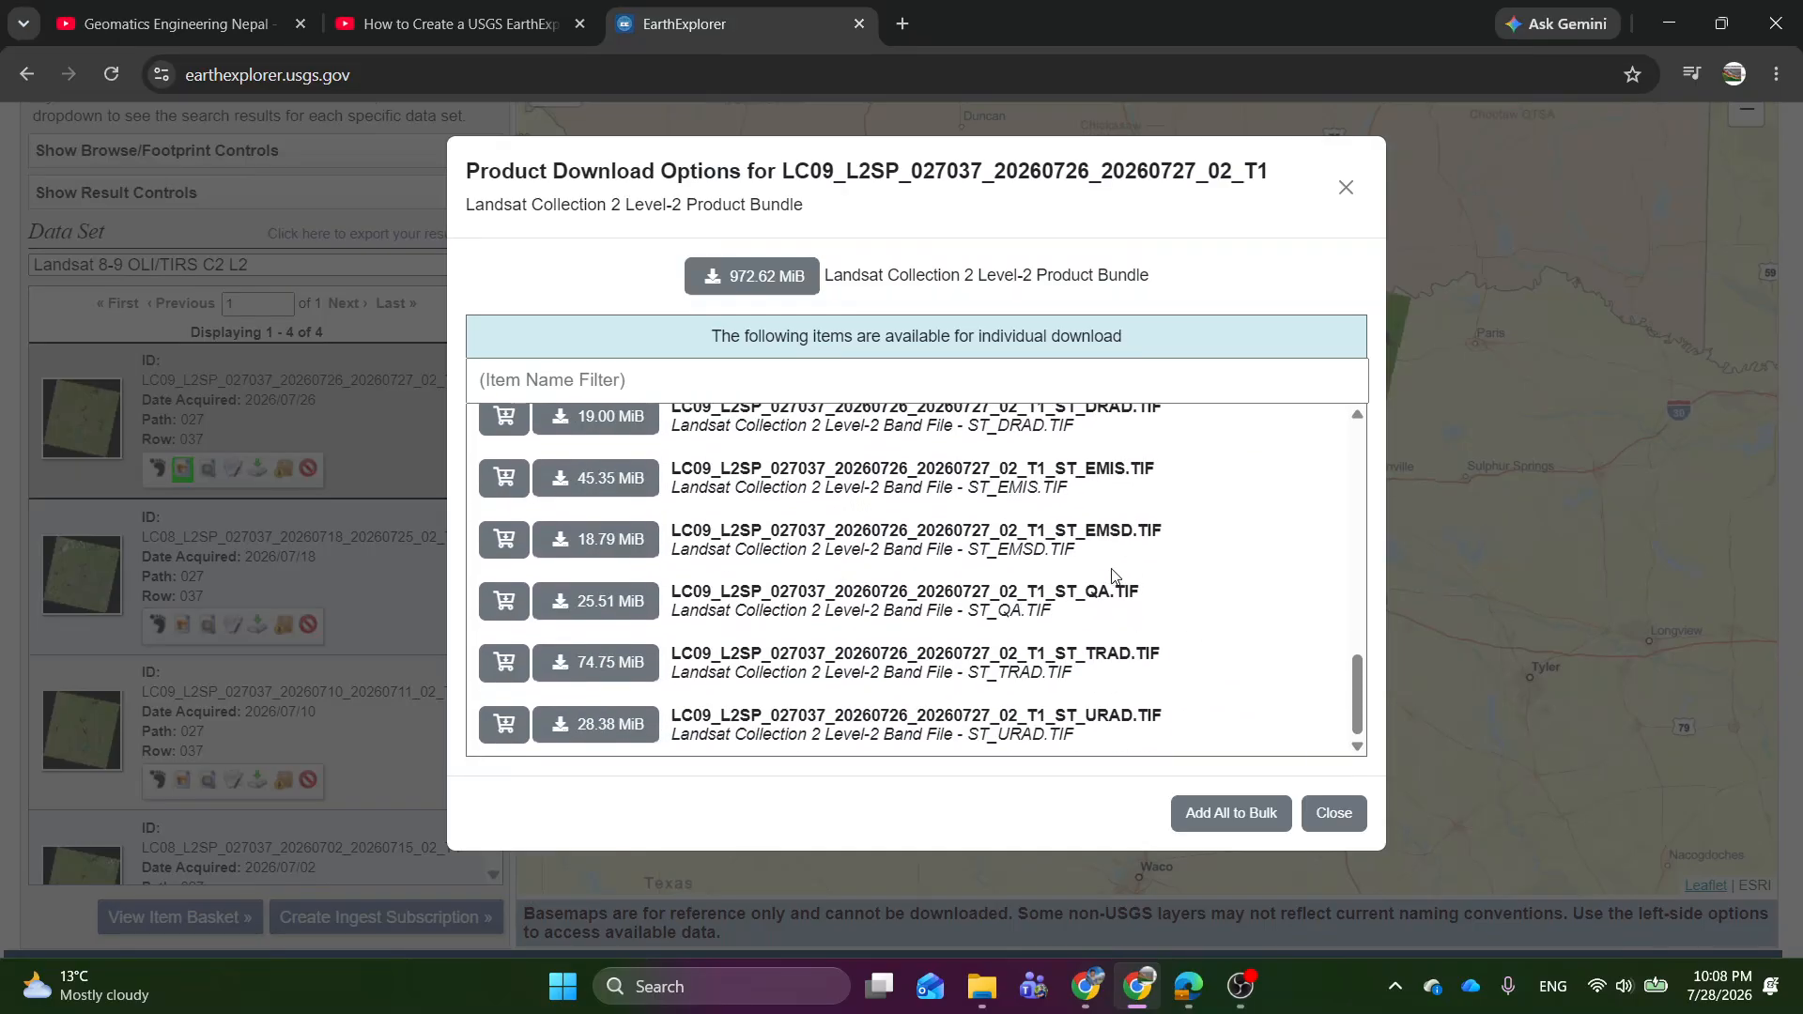
# Download the surface reflectance band files SR_B2.TIF, SR_B3.TIF and SR_B4.TIF of the 2026/07/26 scene individually.
pyautogui.scroll(8, 897, 579)
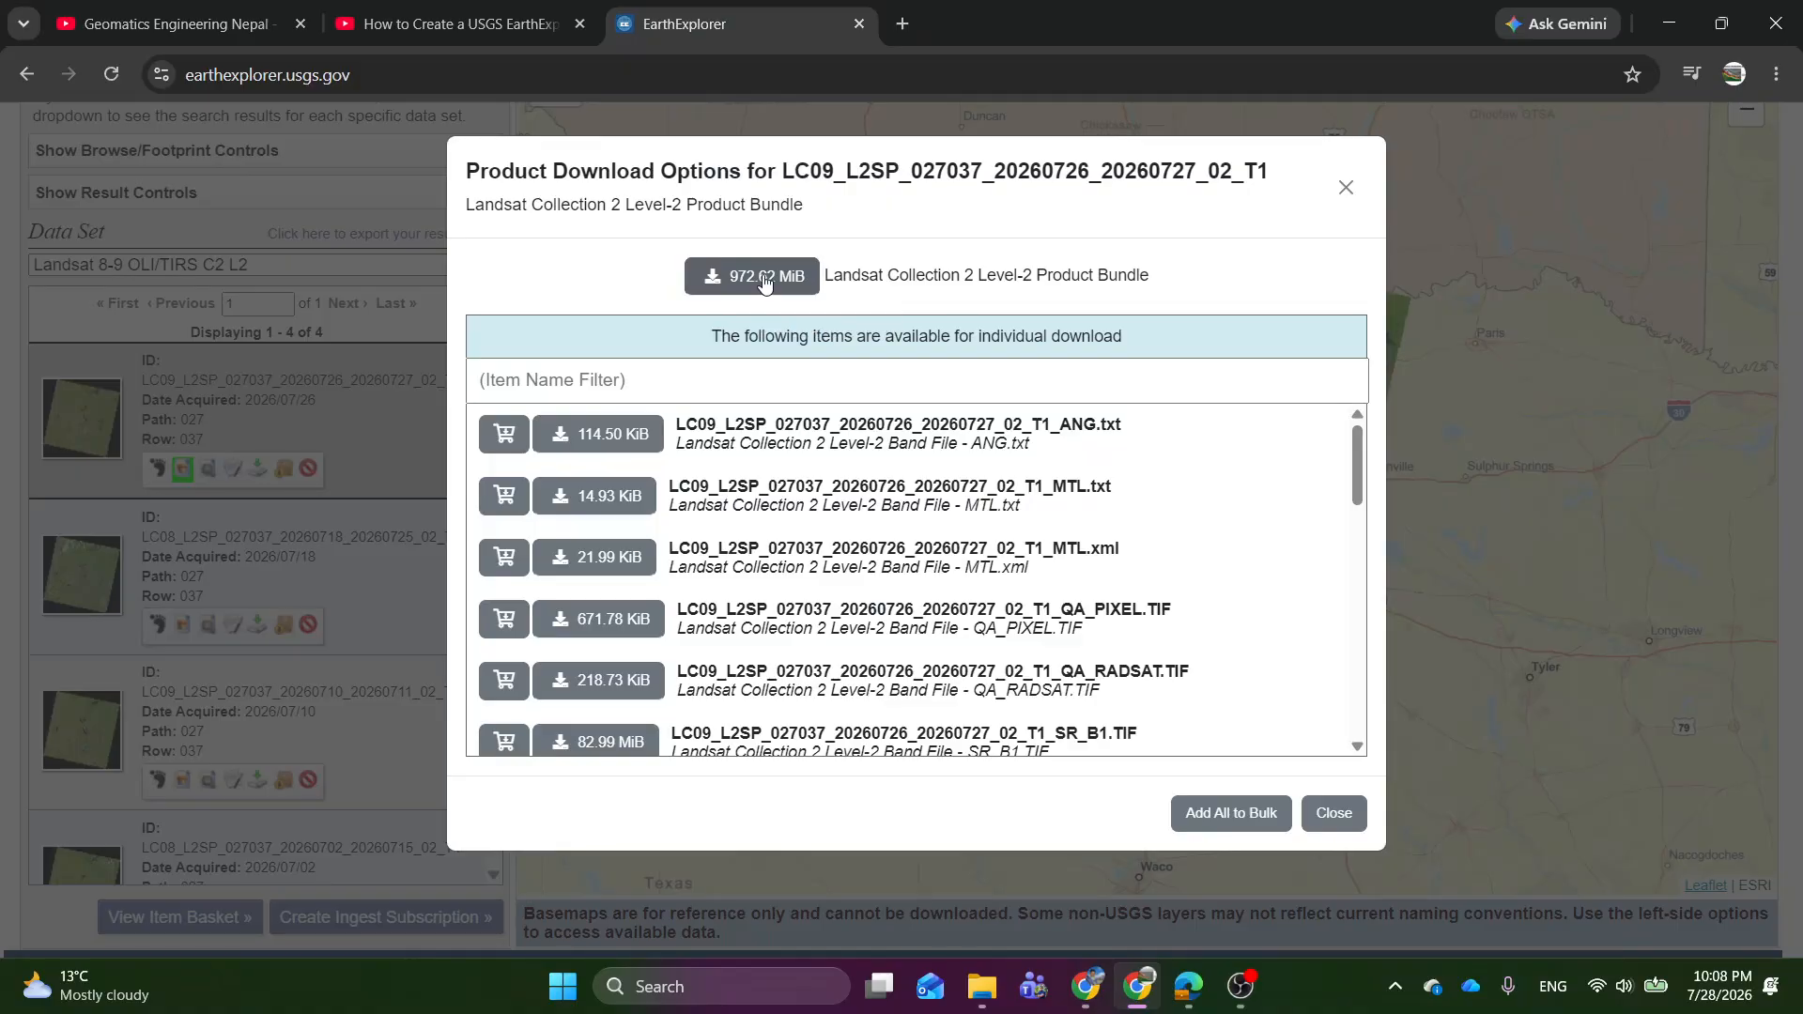
pyautogui.scroll(-3, 756, 568)
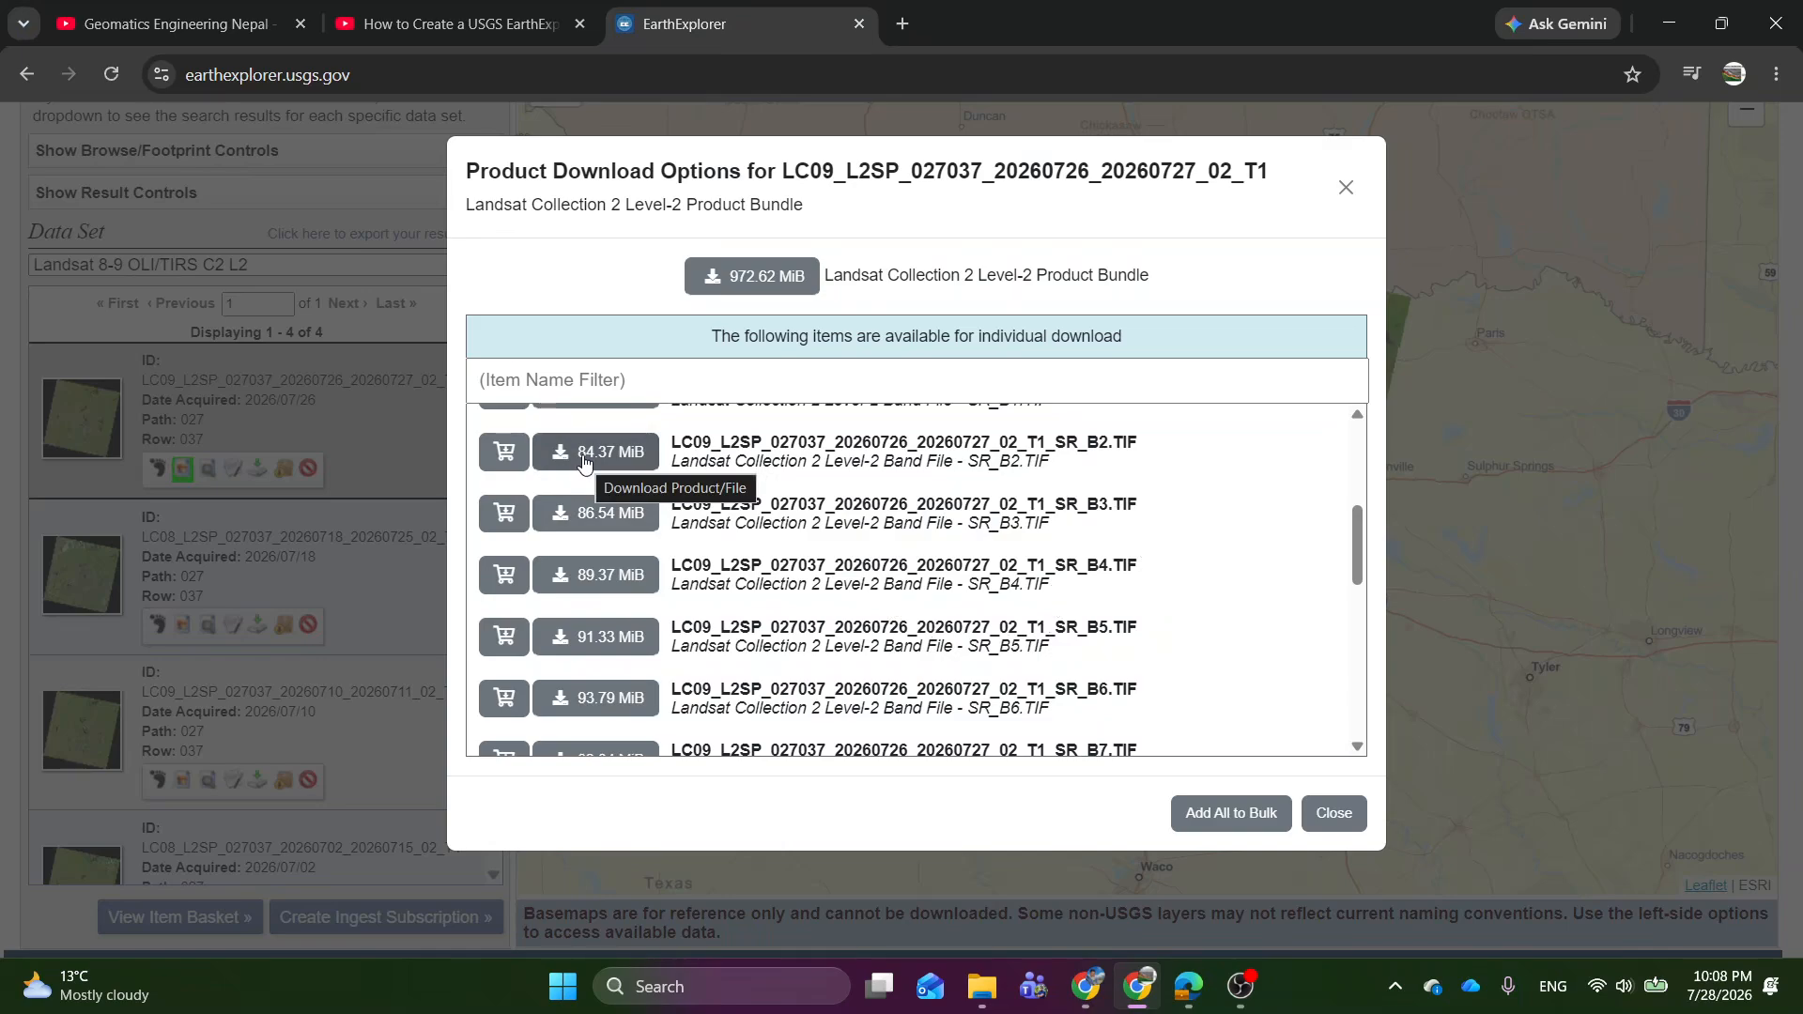
pyautogui.scroll(2, 1005, 612)
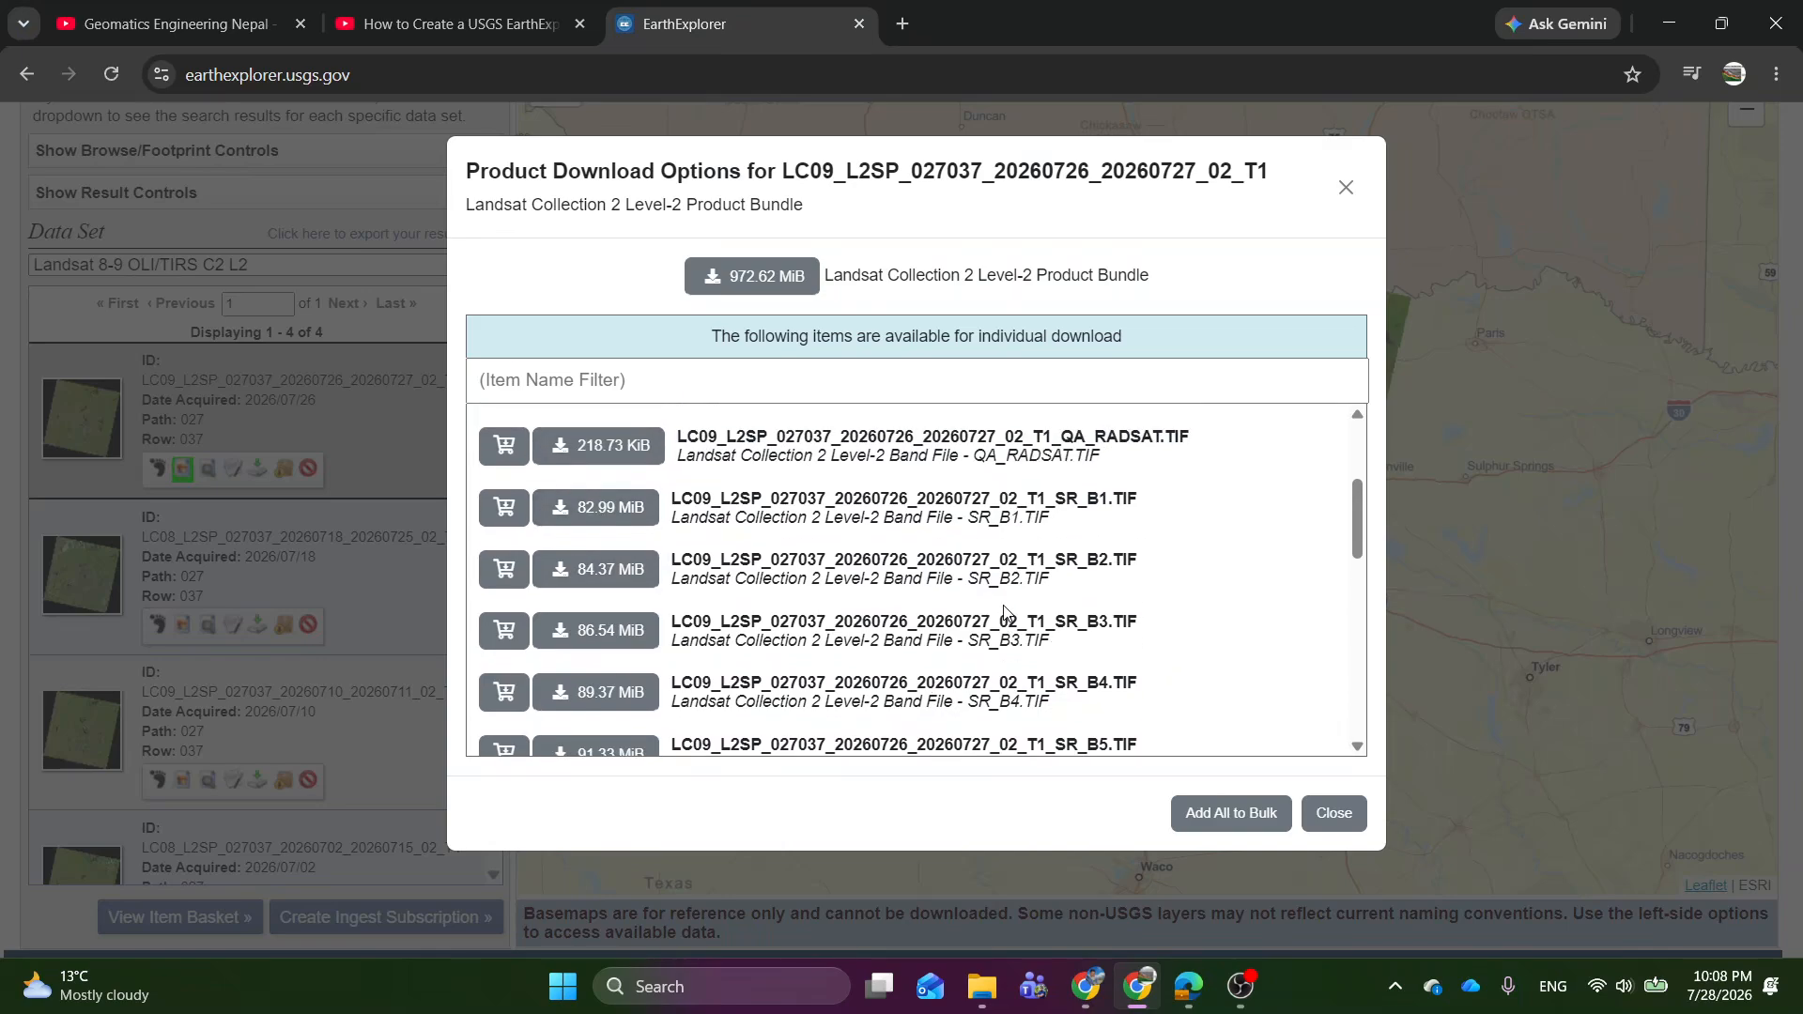
pyautogui.scroll(-2, 1004, 612)
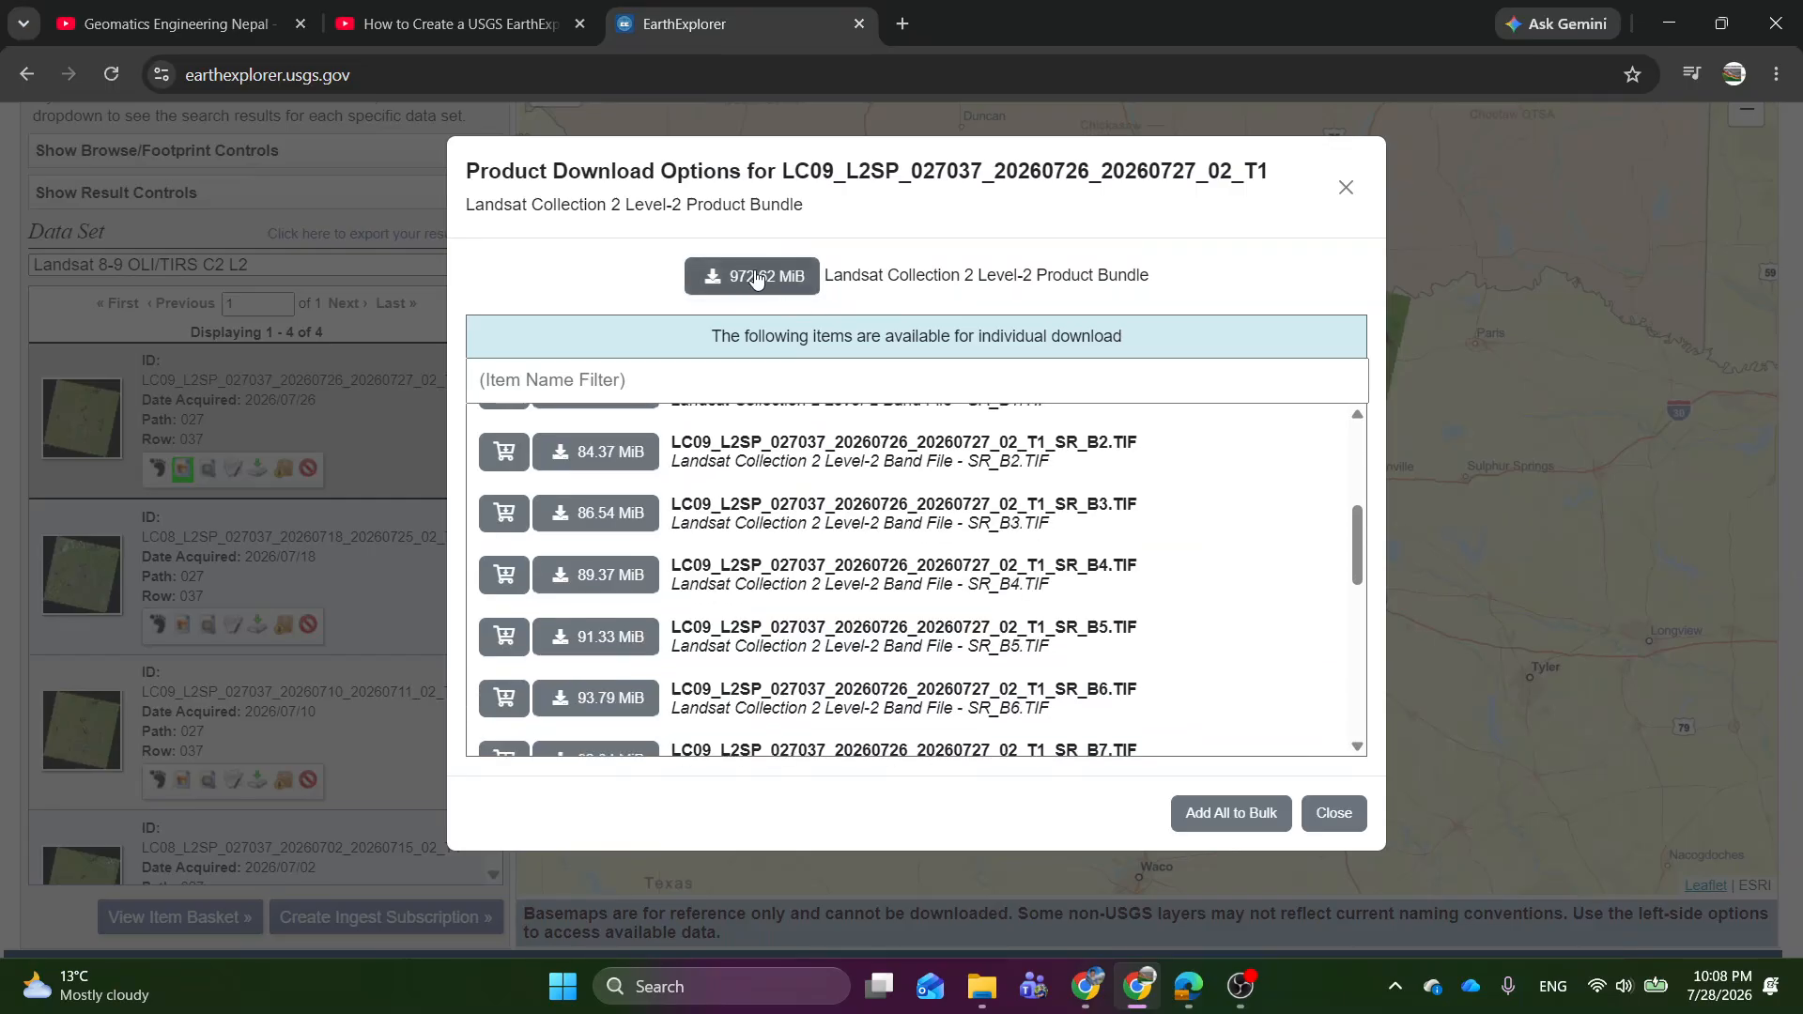
pyautogui.click(609, 457)
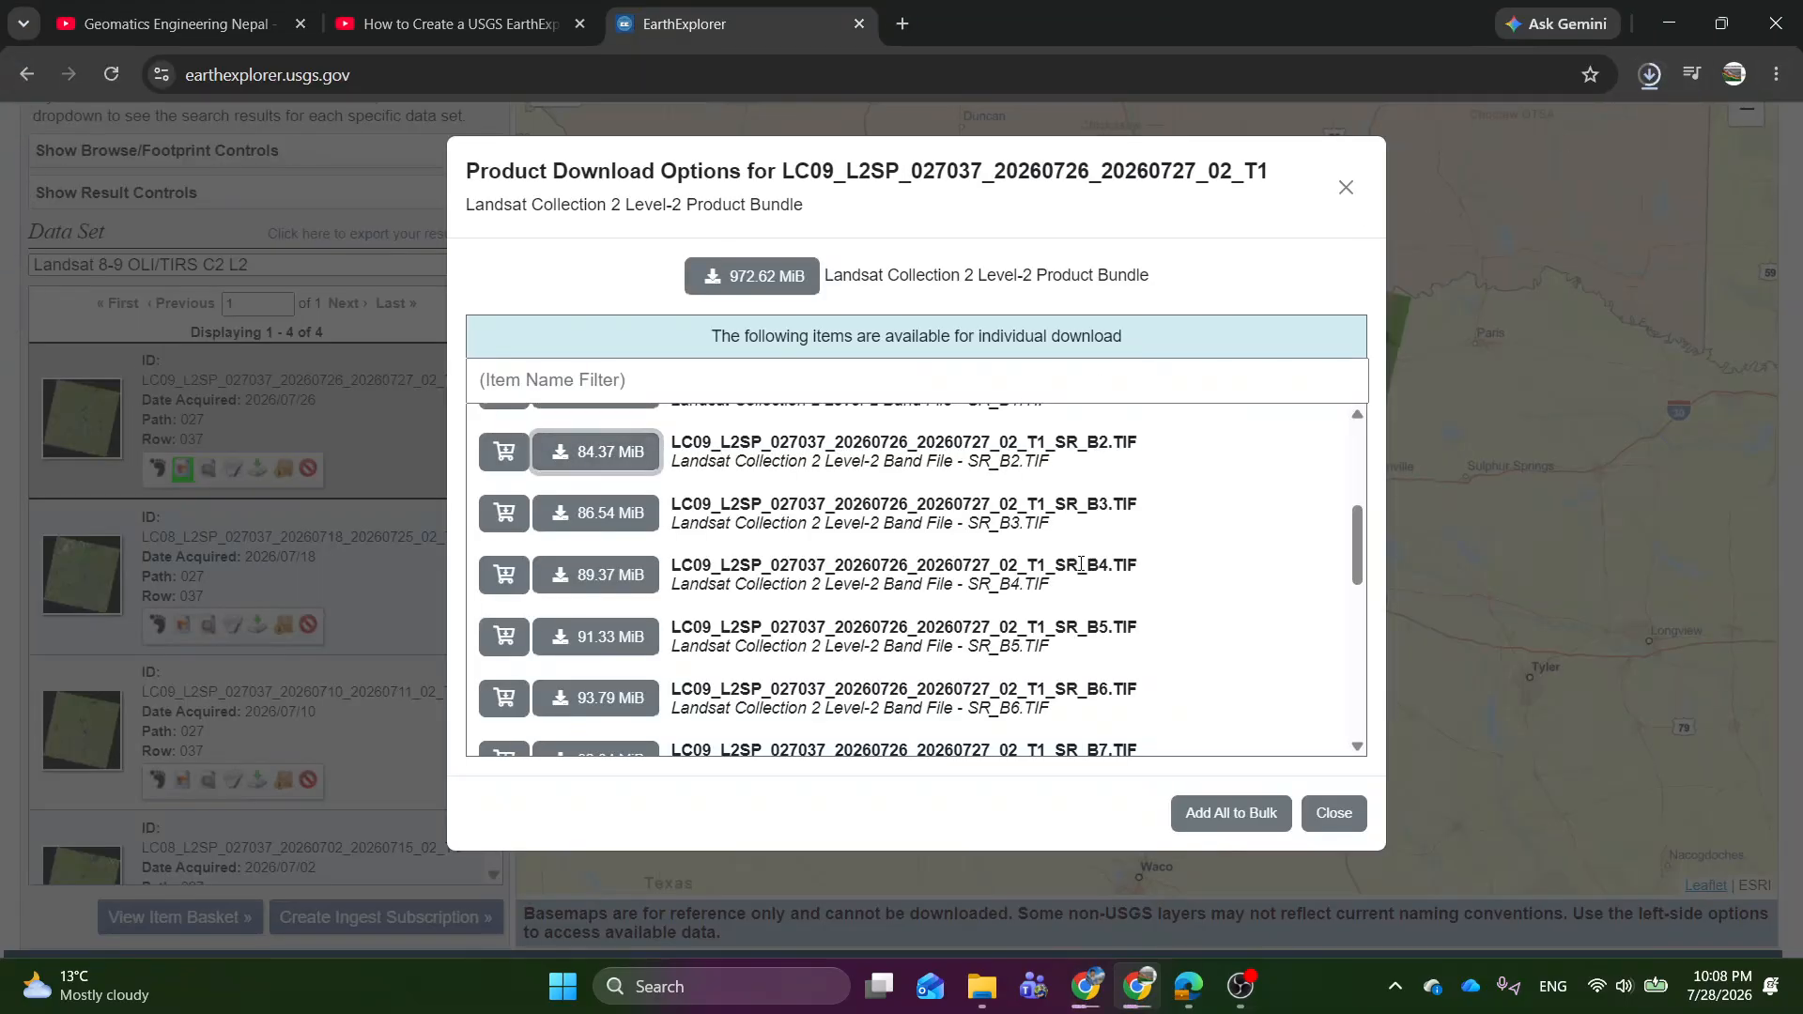
pyautogui.click(592, 522)
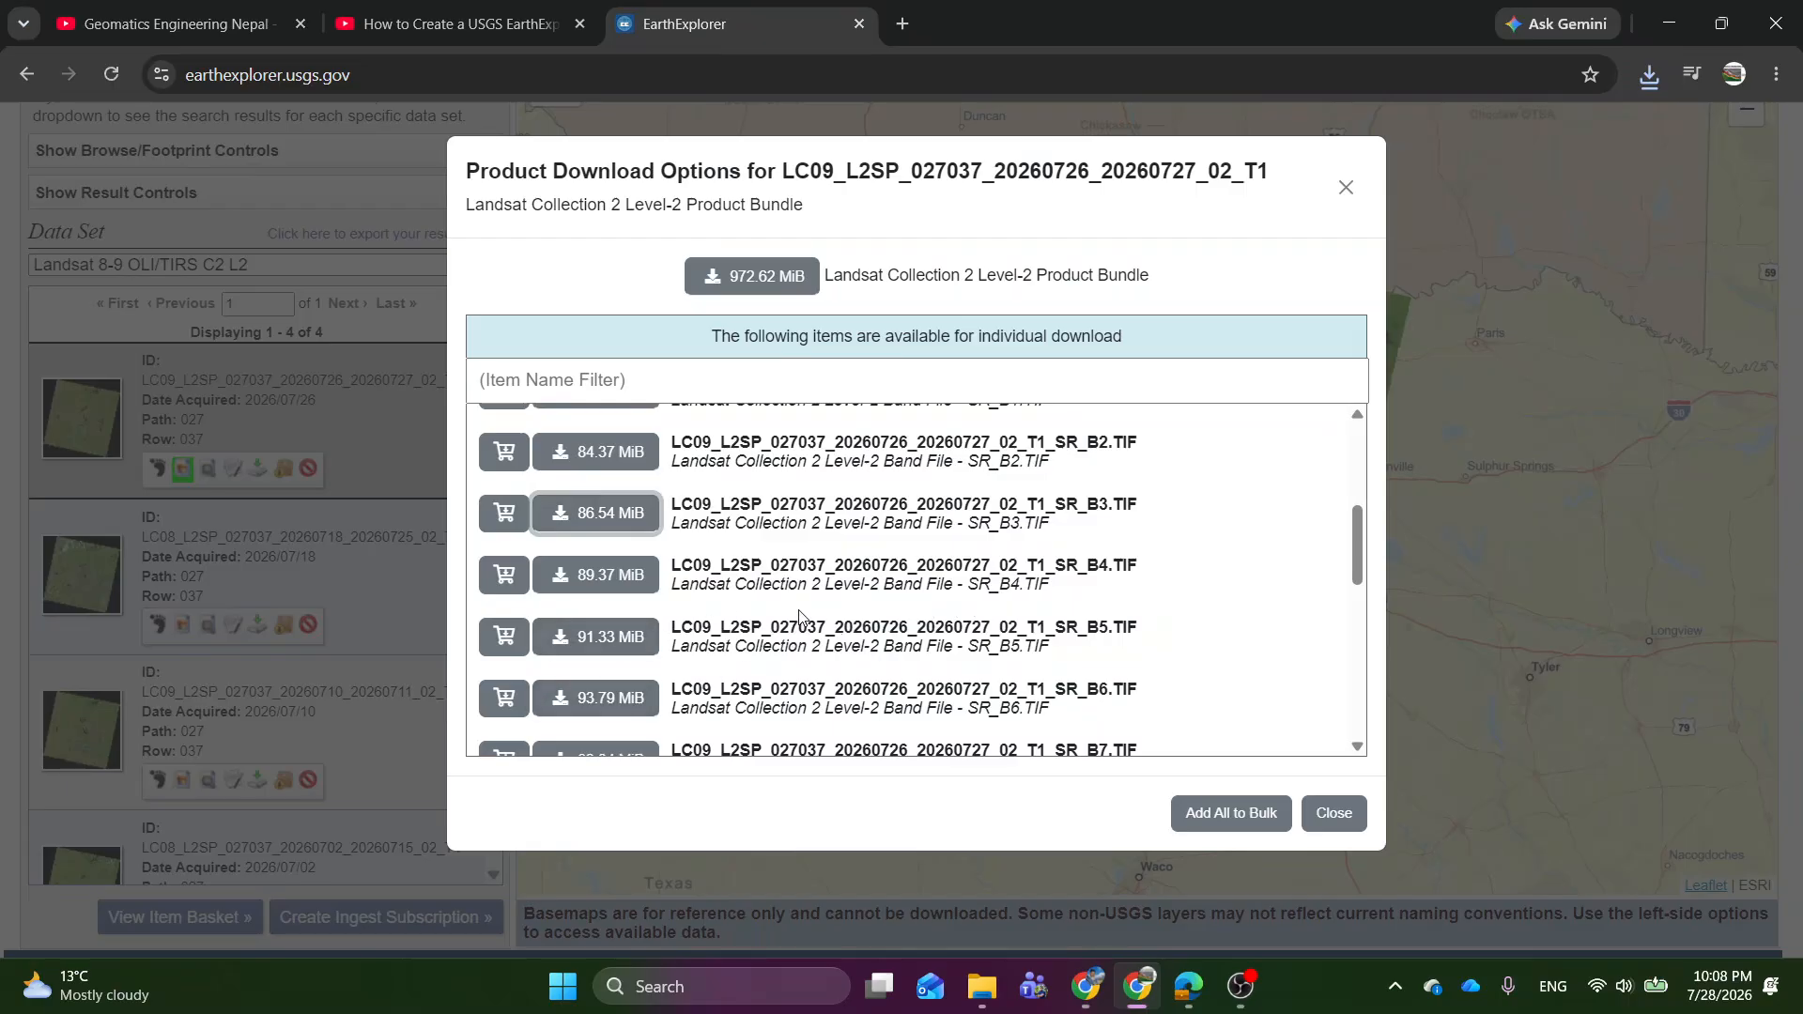
pyautogui.click(613, 582)
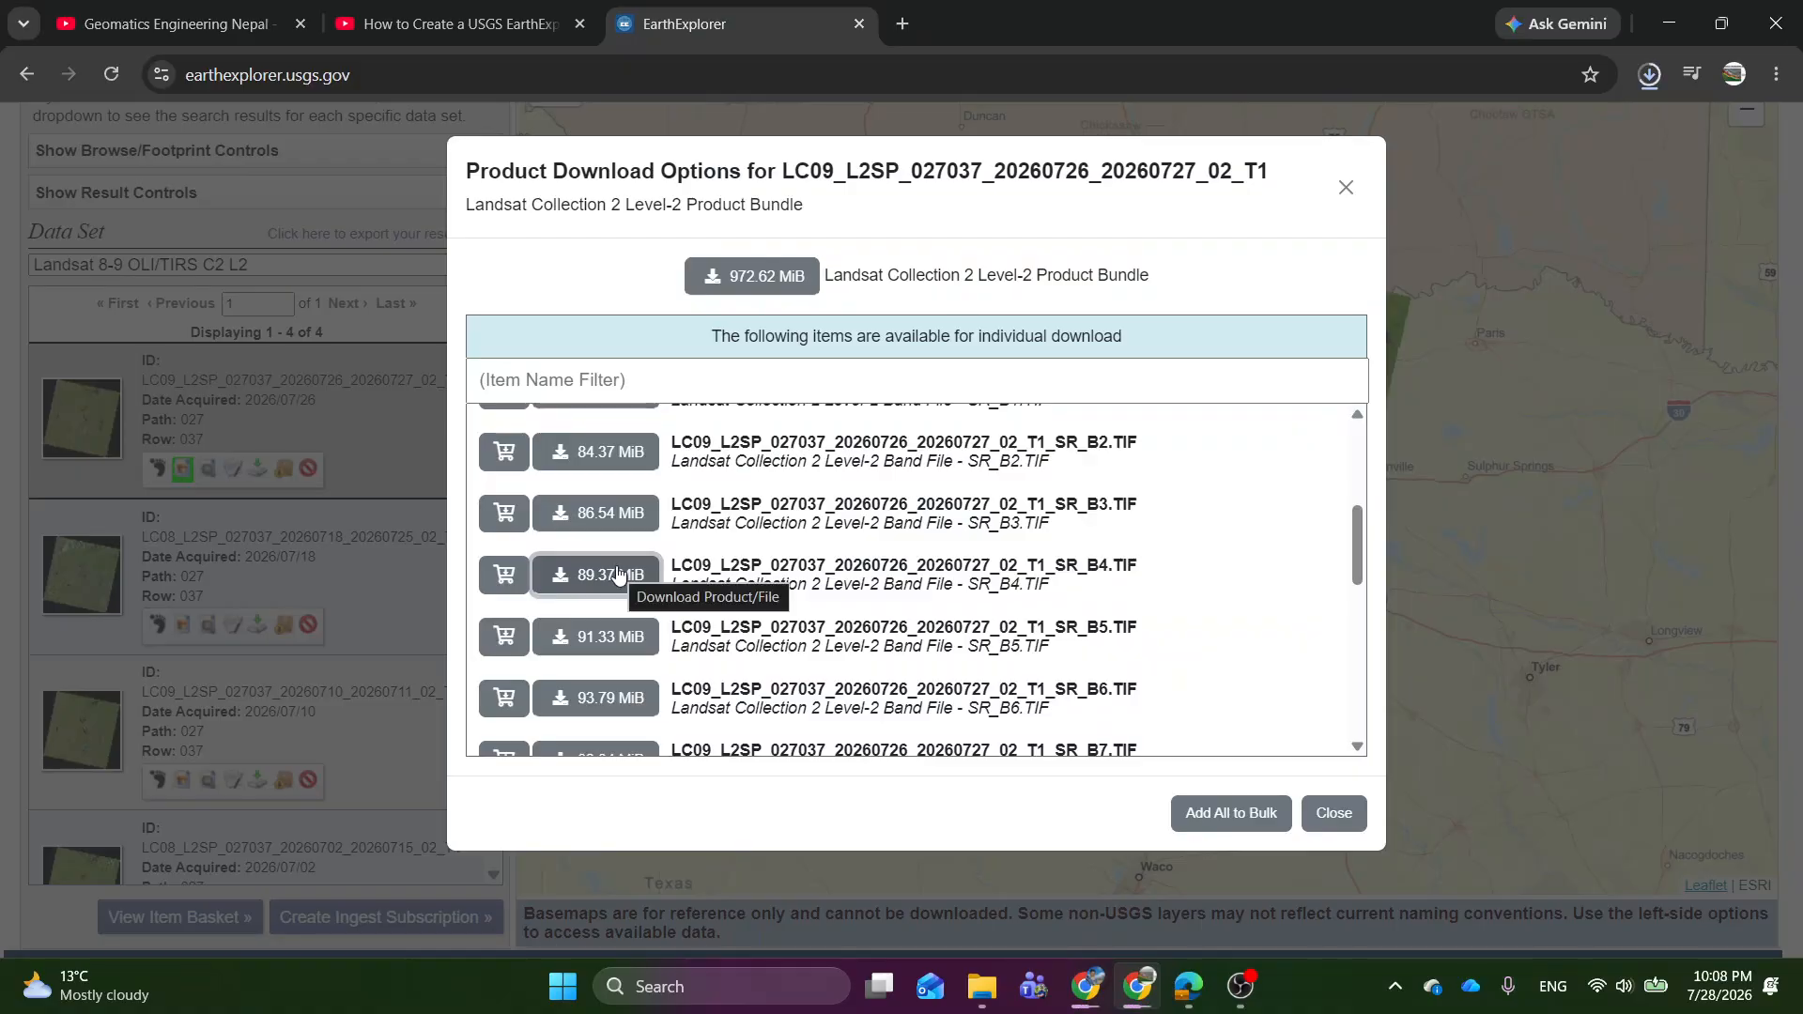
# Launch ArcMap 10.8 and check the downloaded band files in the Downloads folder.
pyautogui.press('super')
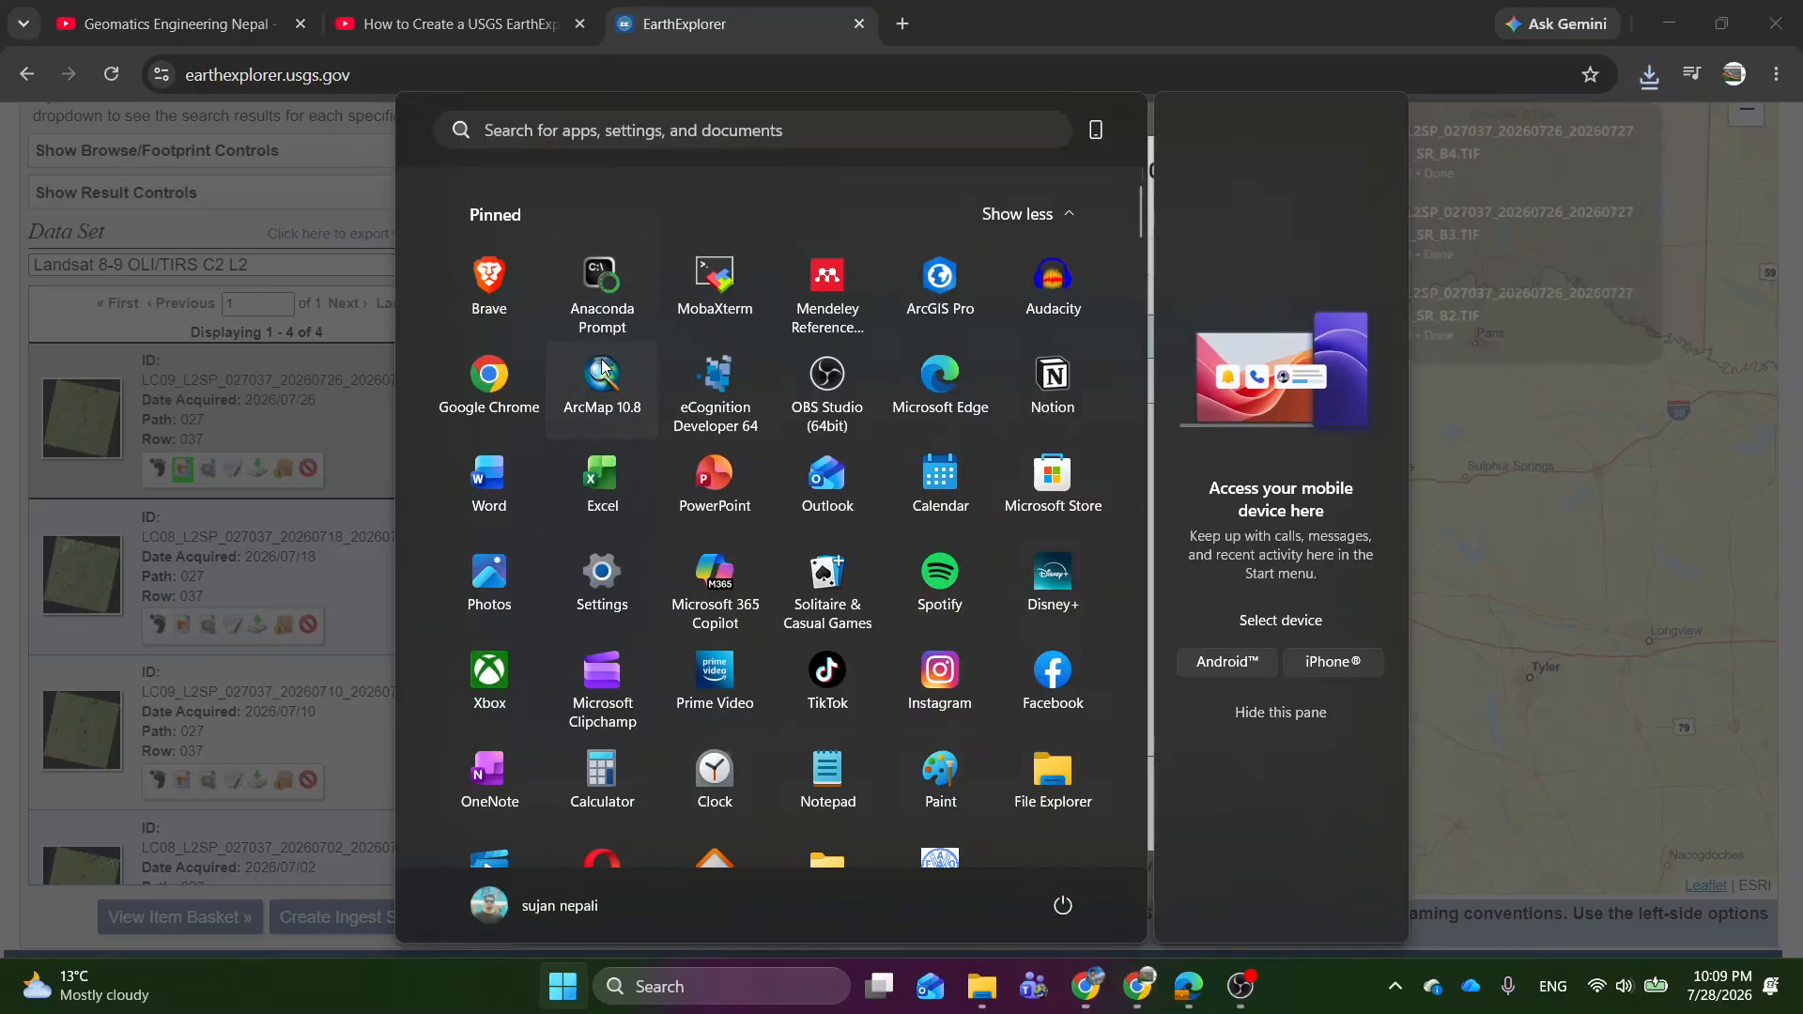
pyautogui.click(601, 358)
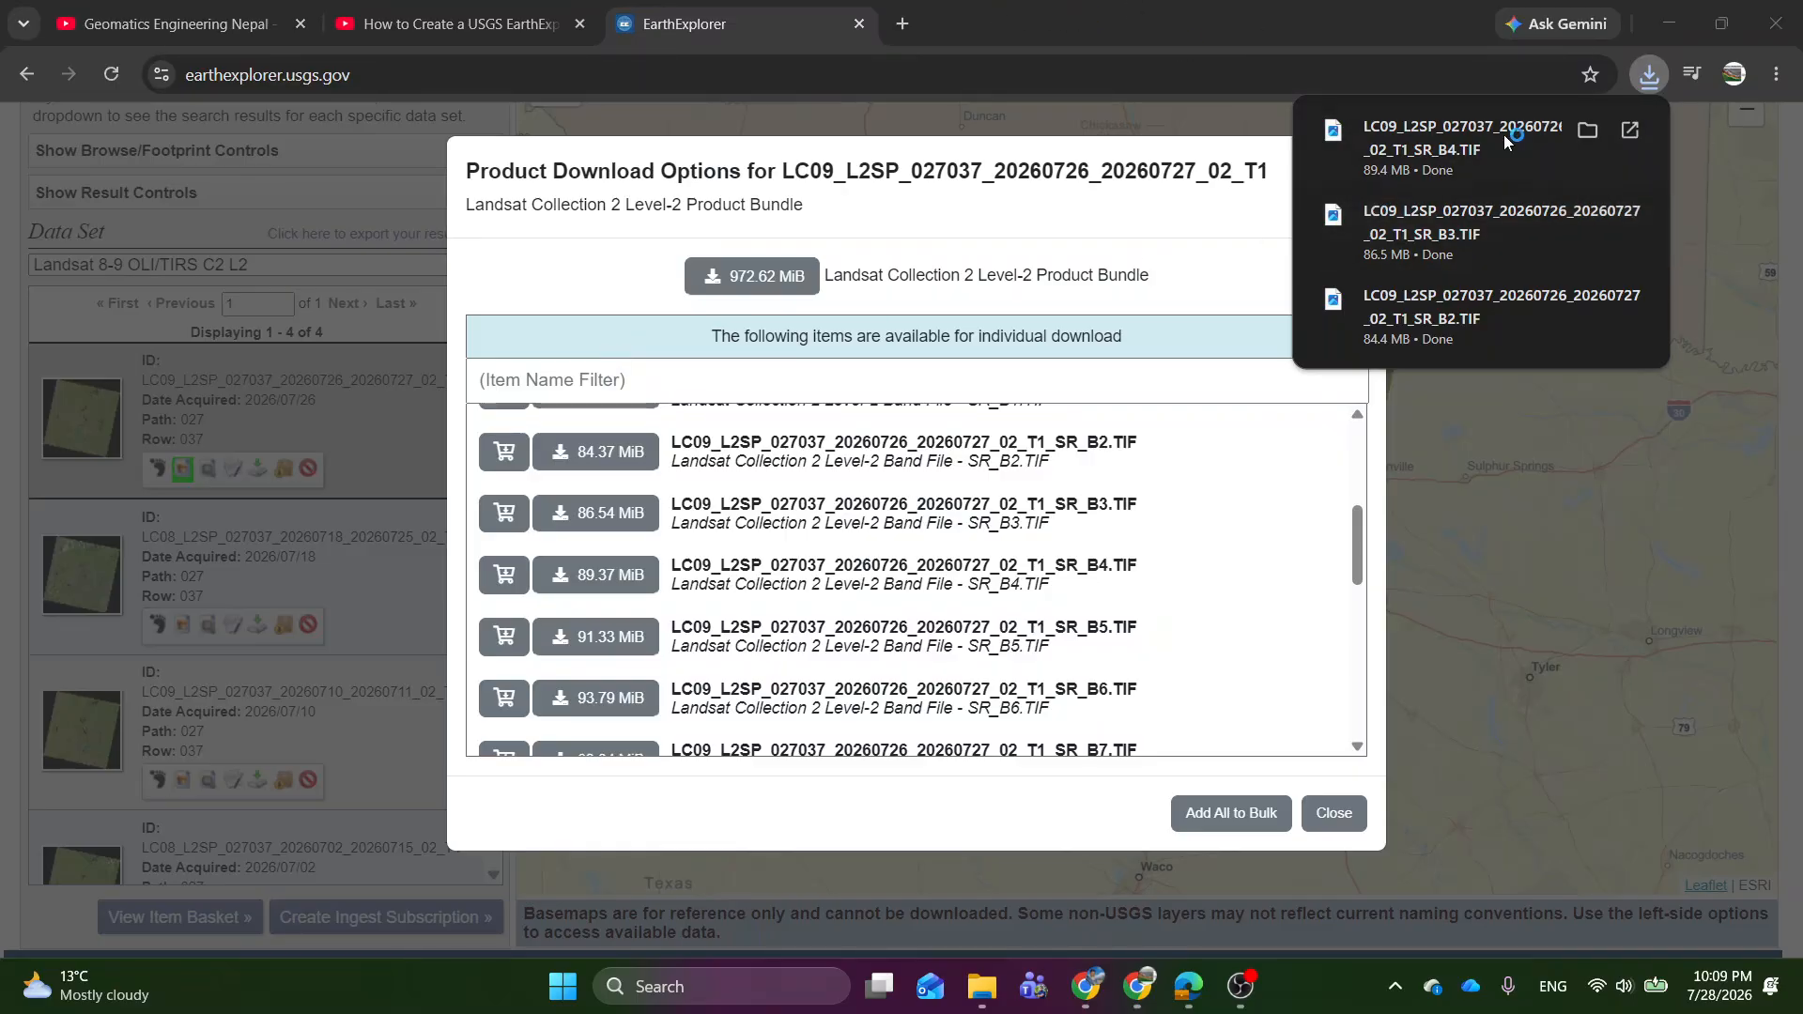
pyautogui.click(1588, 131)
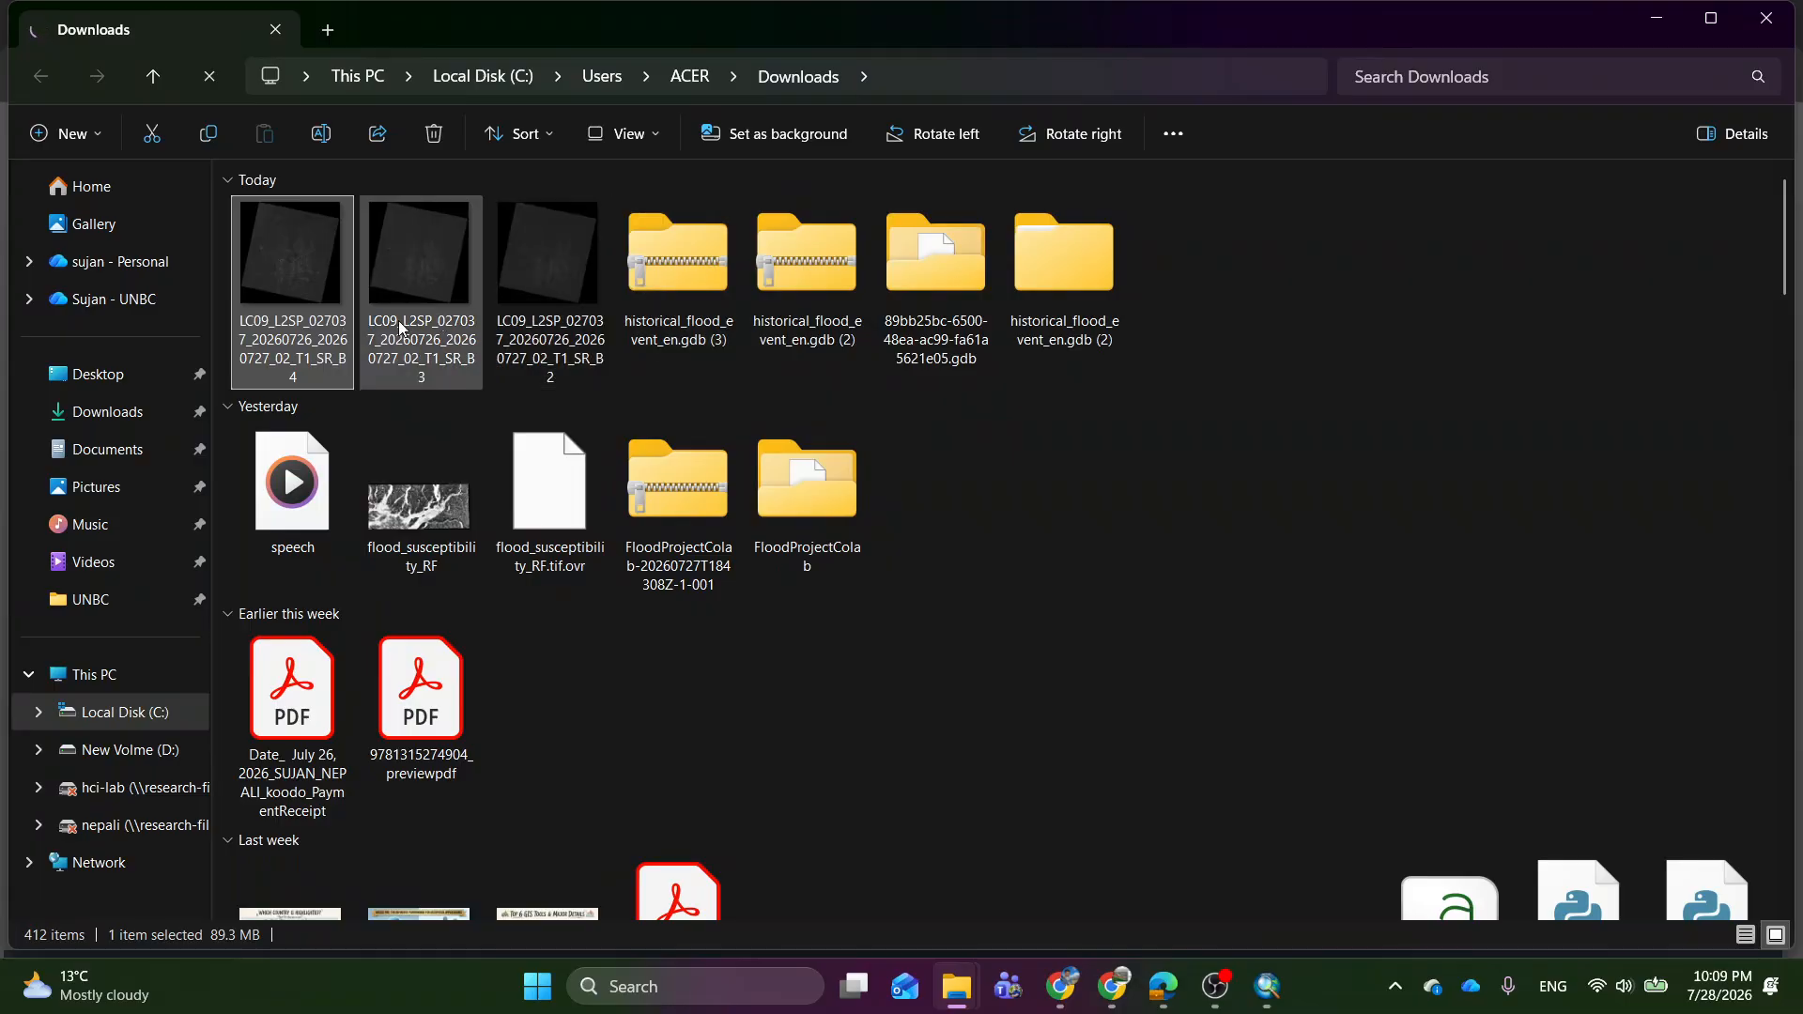
pyautogui.click(1658, 21)
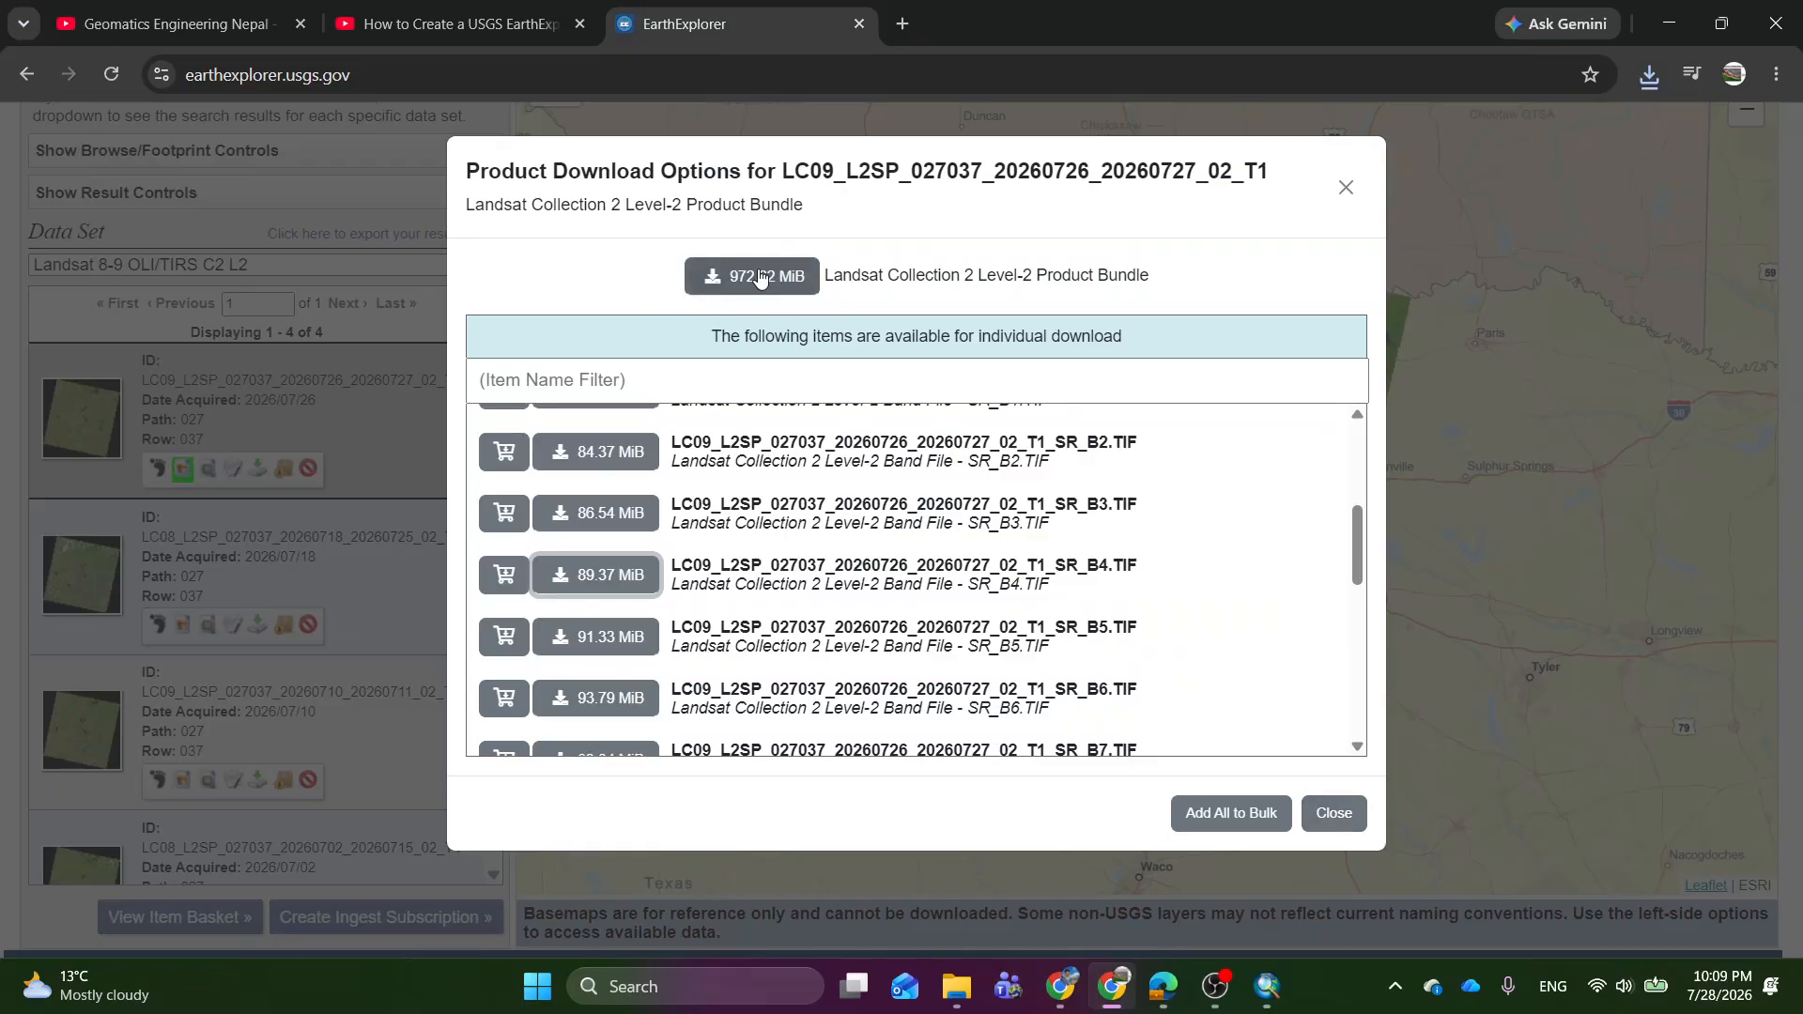
# Close the scene's download options and switch to ArcMap, dismissing its start dialog to work in a blank map.
pyautogui.click(1328, 815)
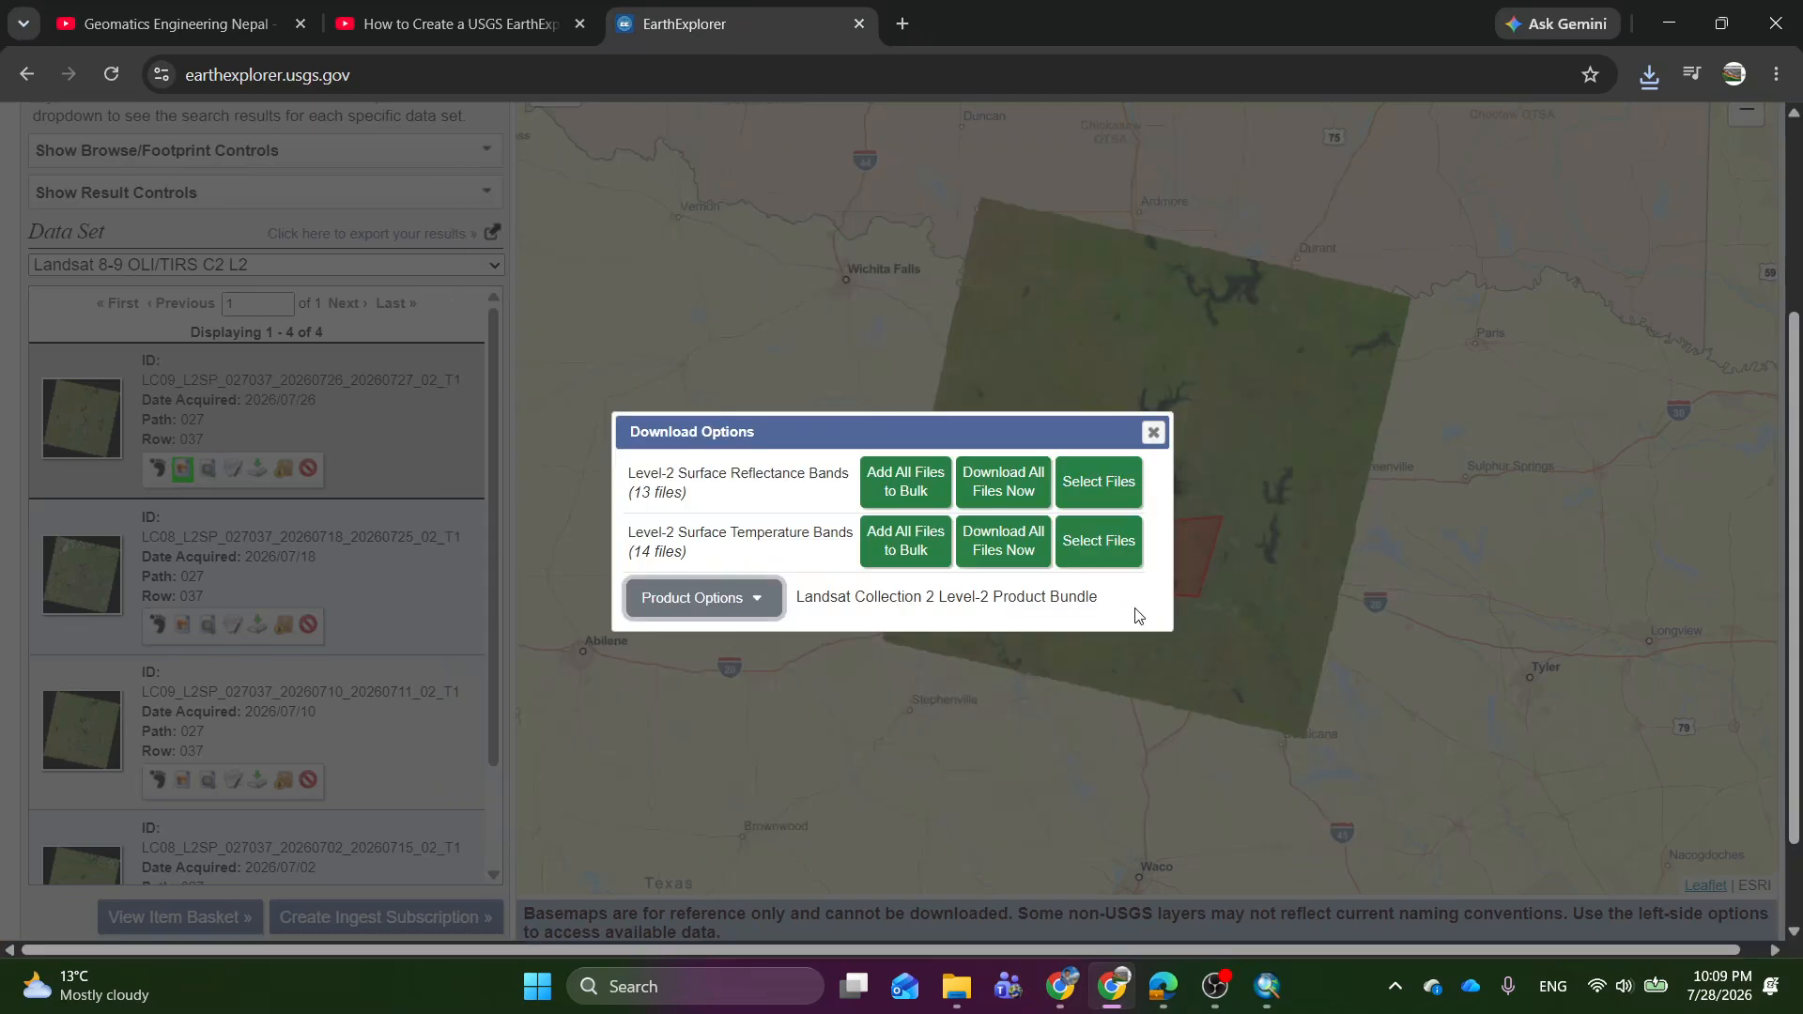
pyautogui.click(1152, 428)
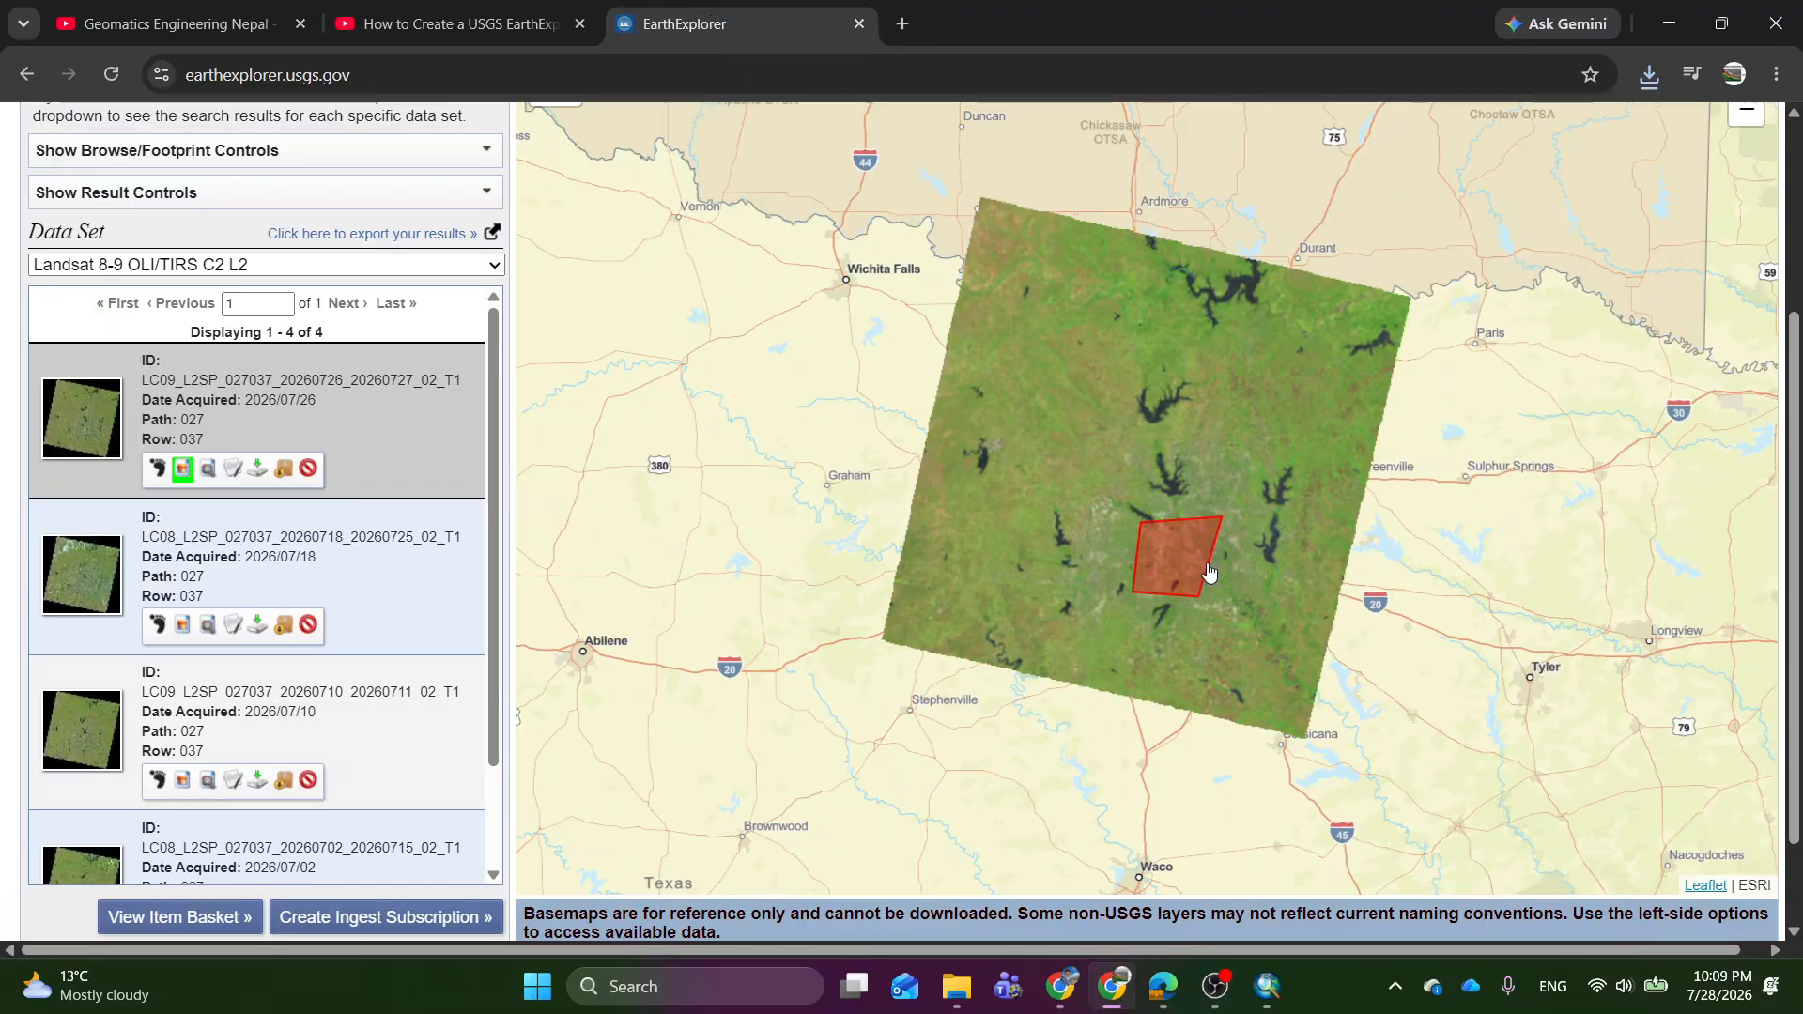
pyautogui.click(1278, 992)
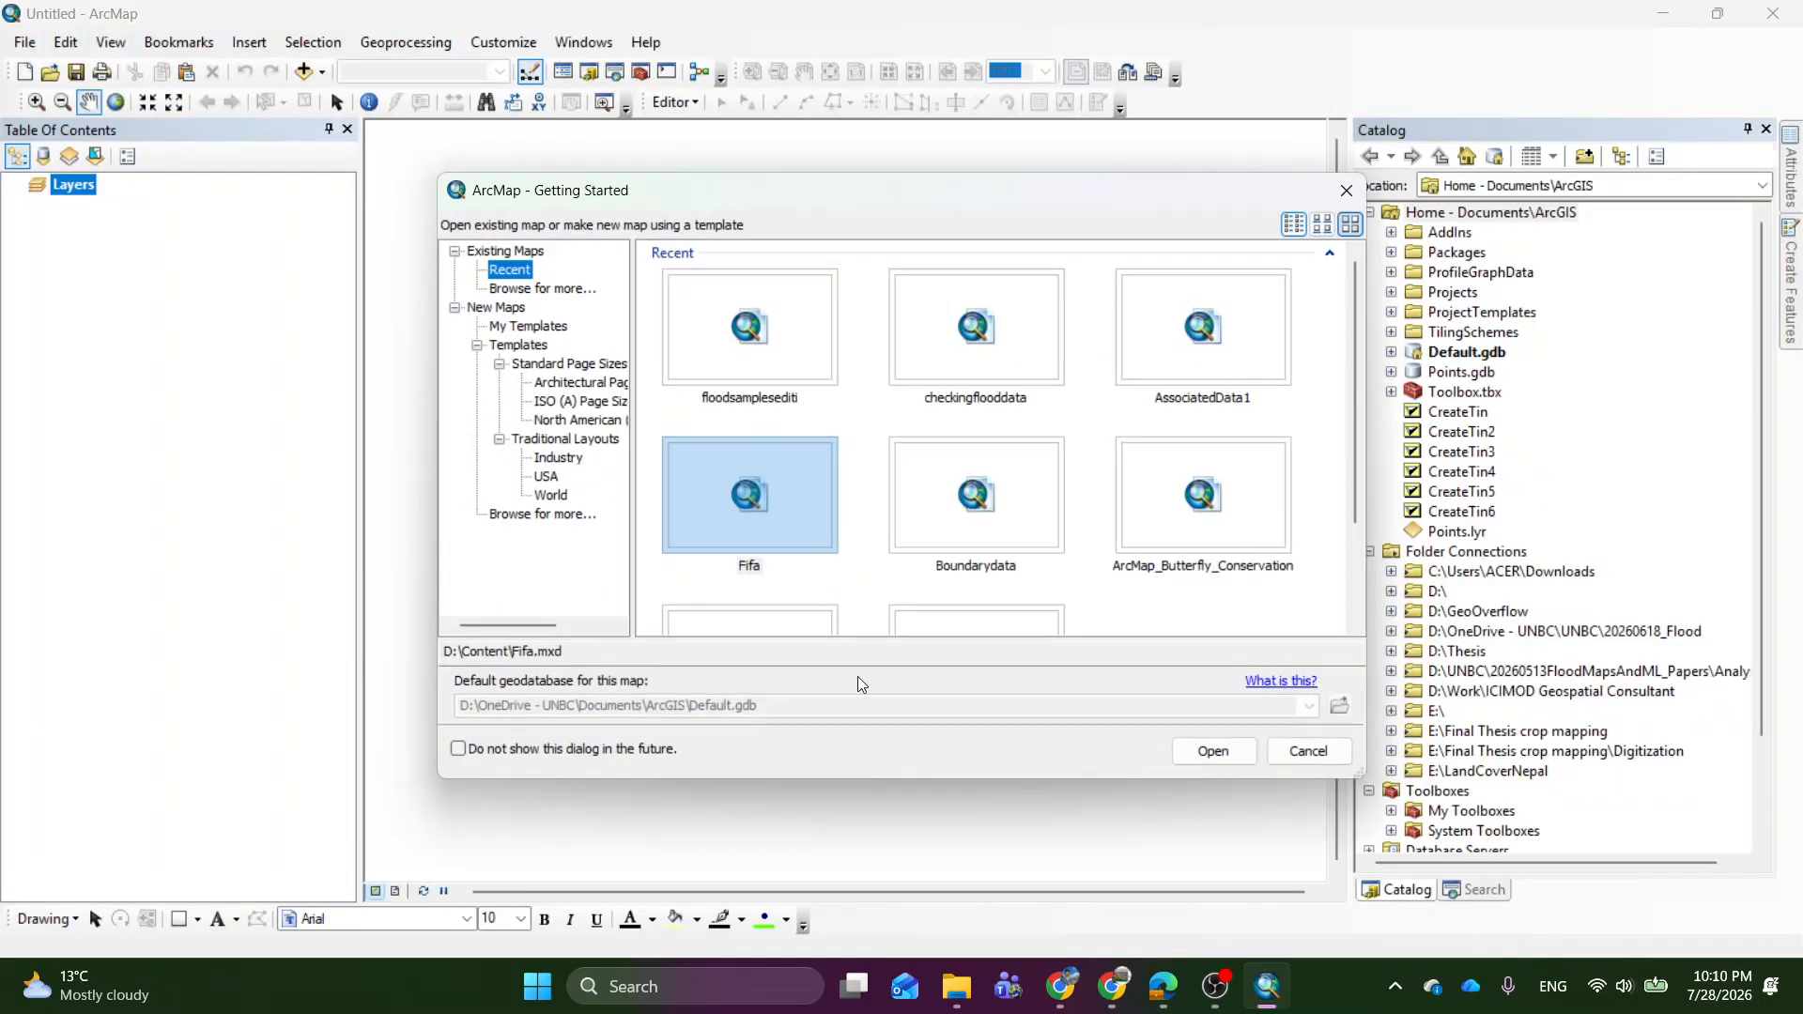
pyautogui.click(1313, 754)
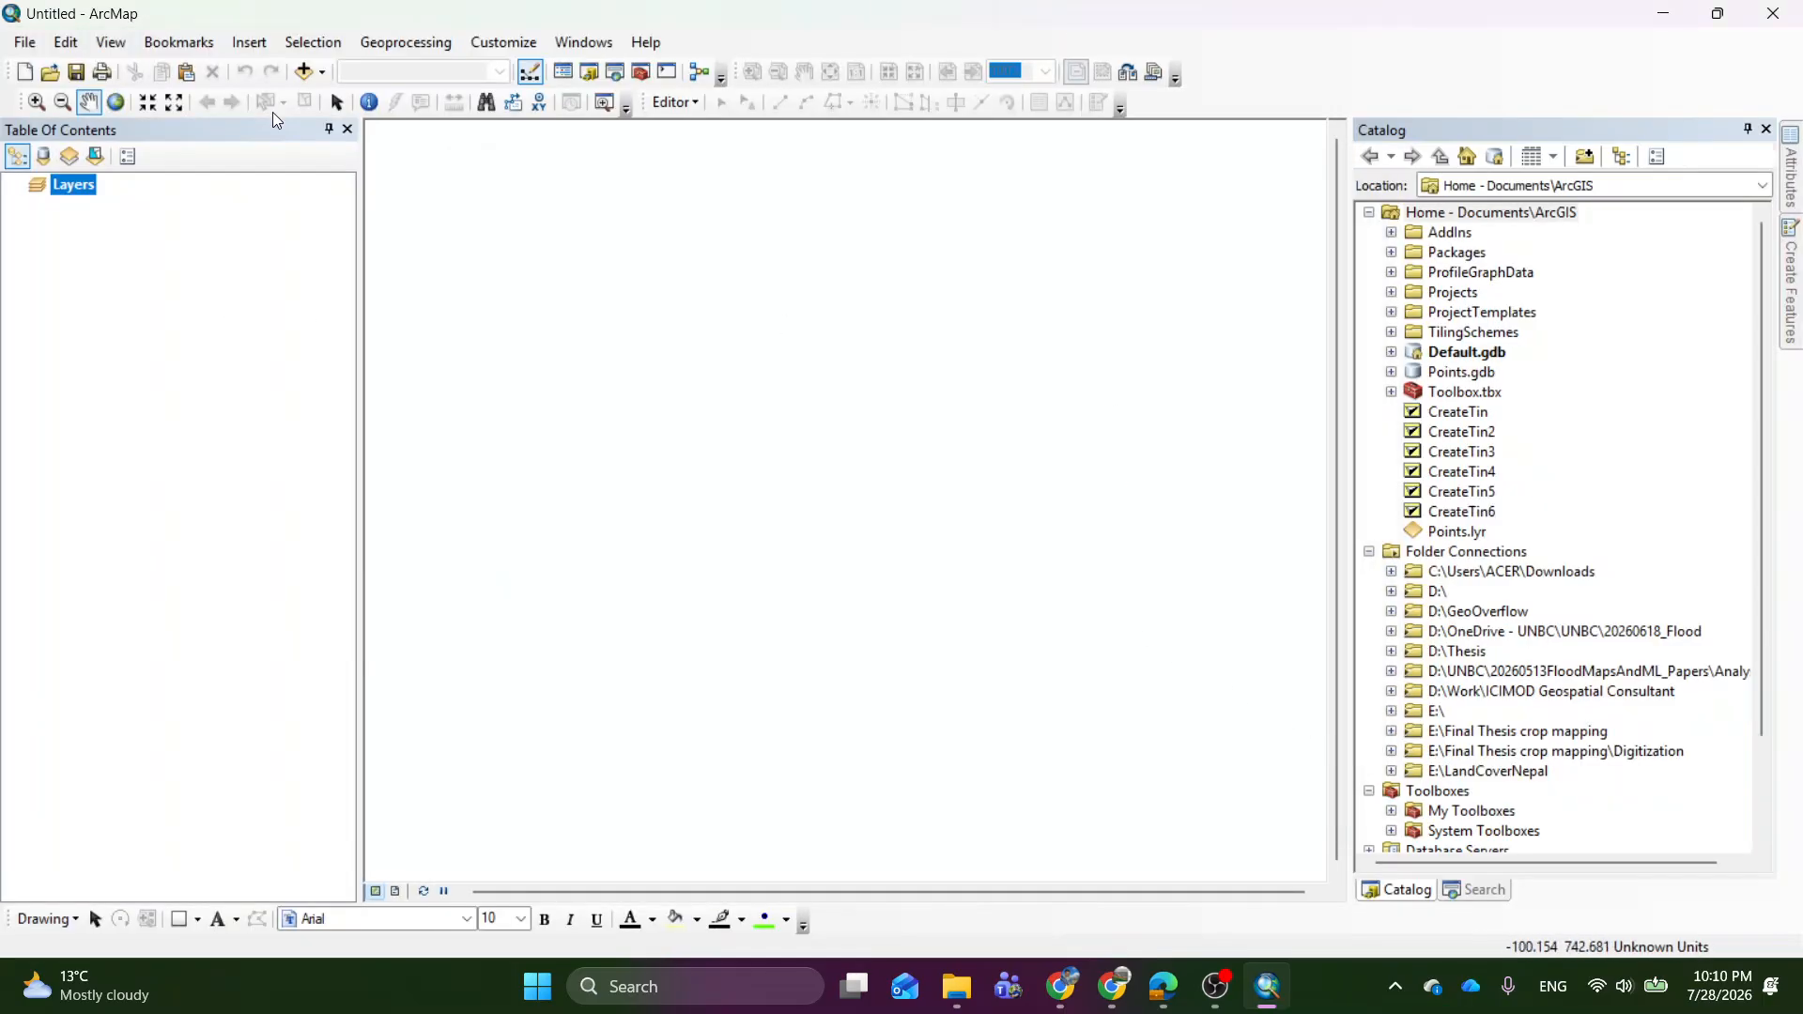
# Start adding data to the map and browse to the C:\Users\ACER\Downloads folder connection.
pyautogui.click(305, 71)
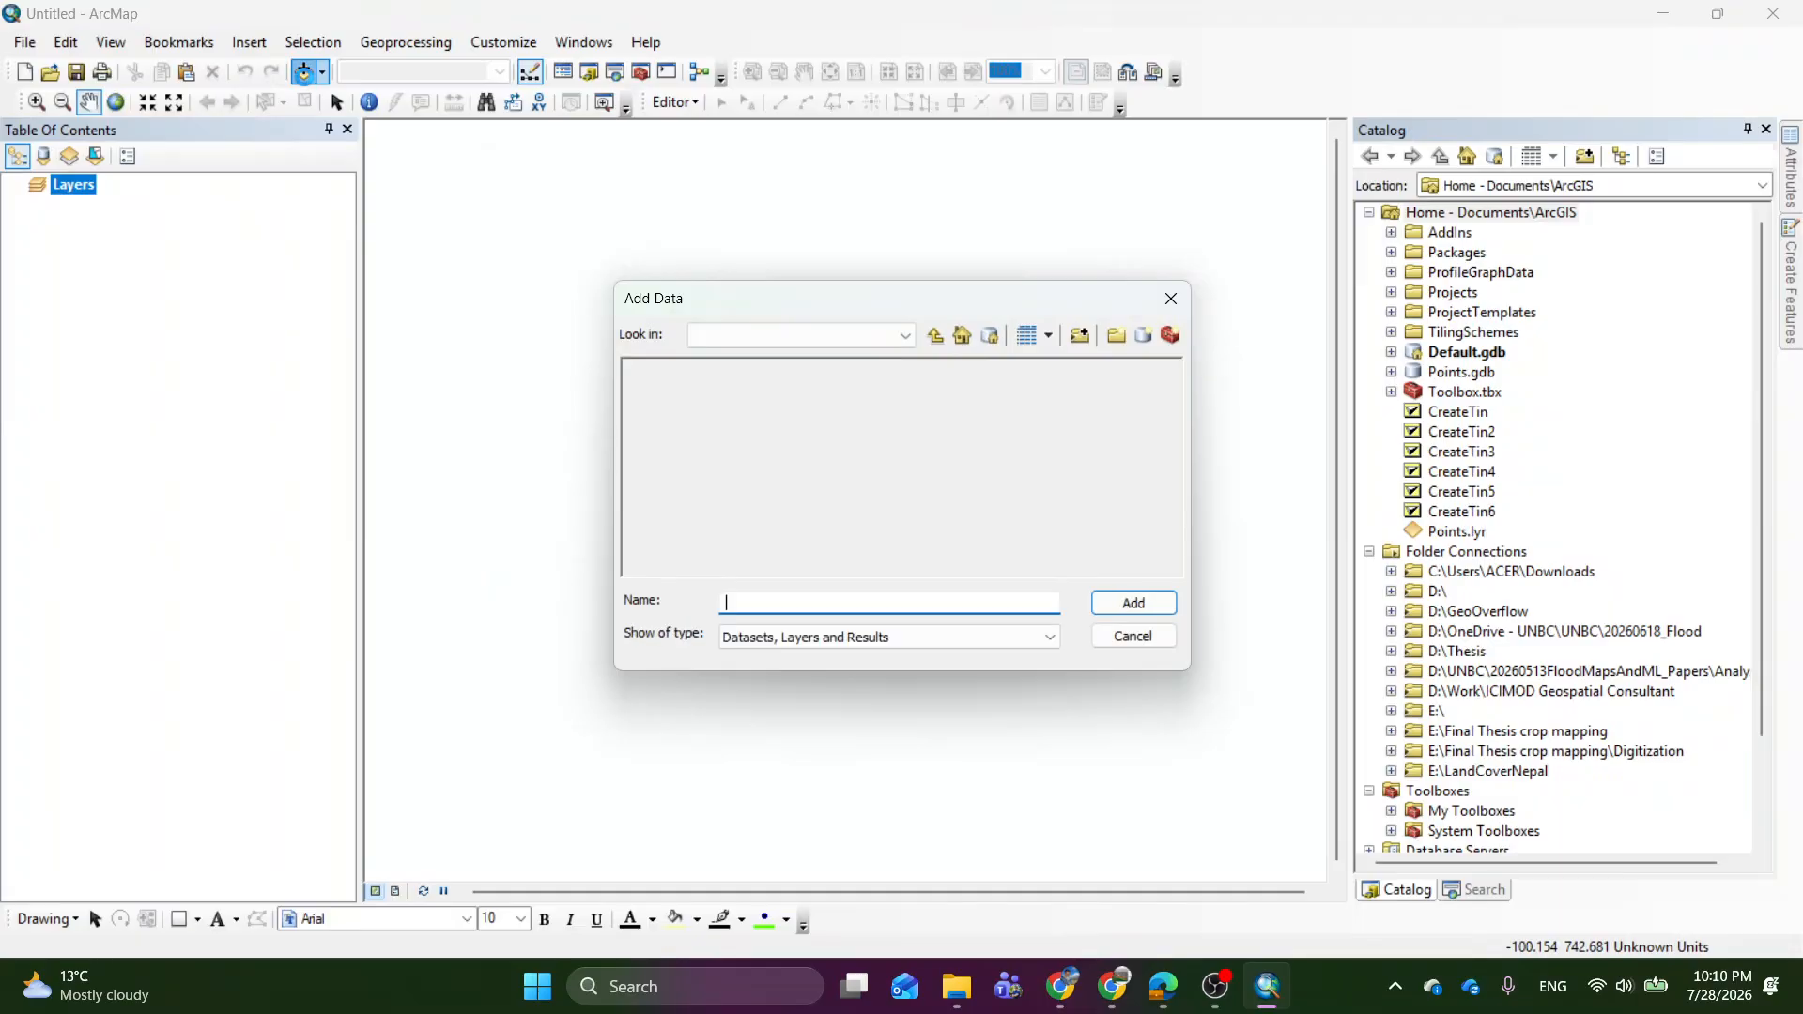
pyautogui.click(905, 336)
pyautogui.scroll(5, 806, 468)
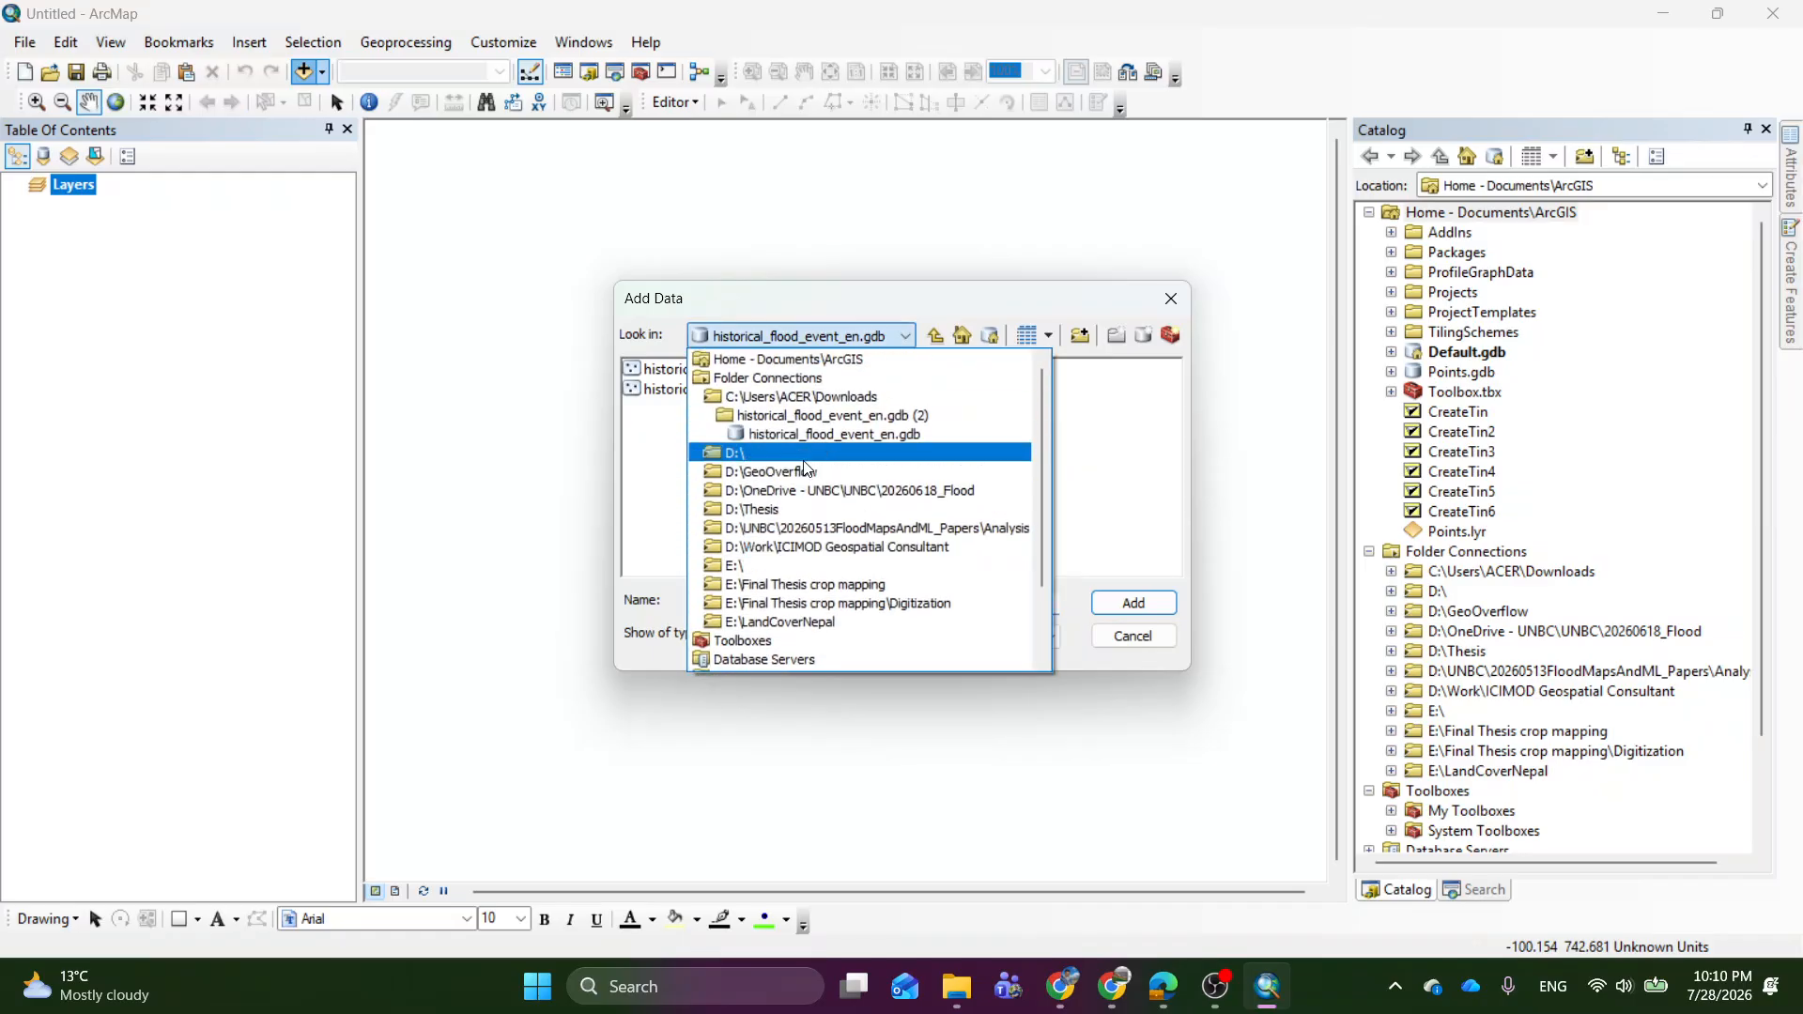
pyautogui.click(882, 396)
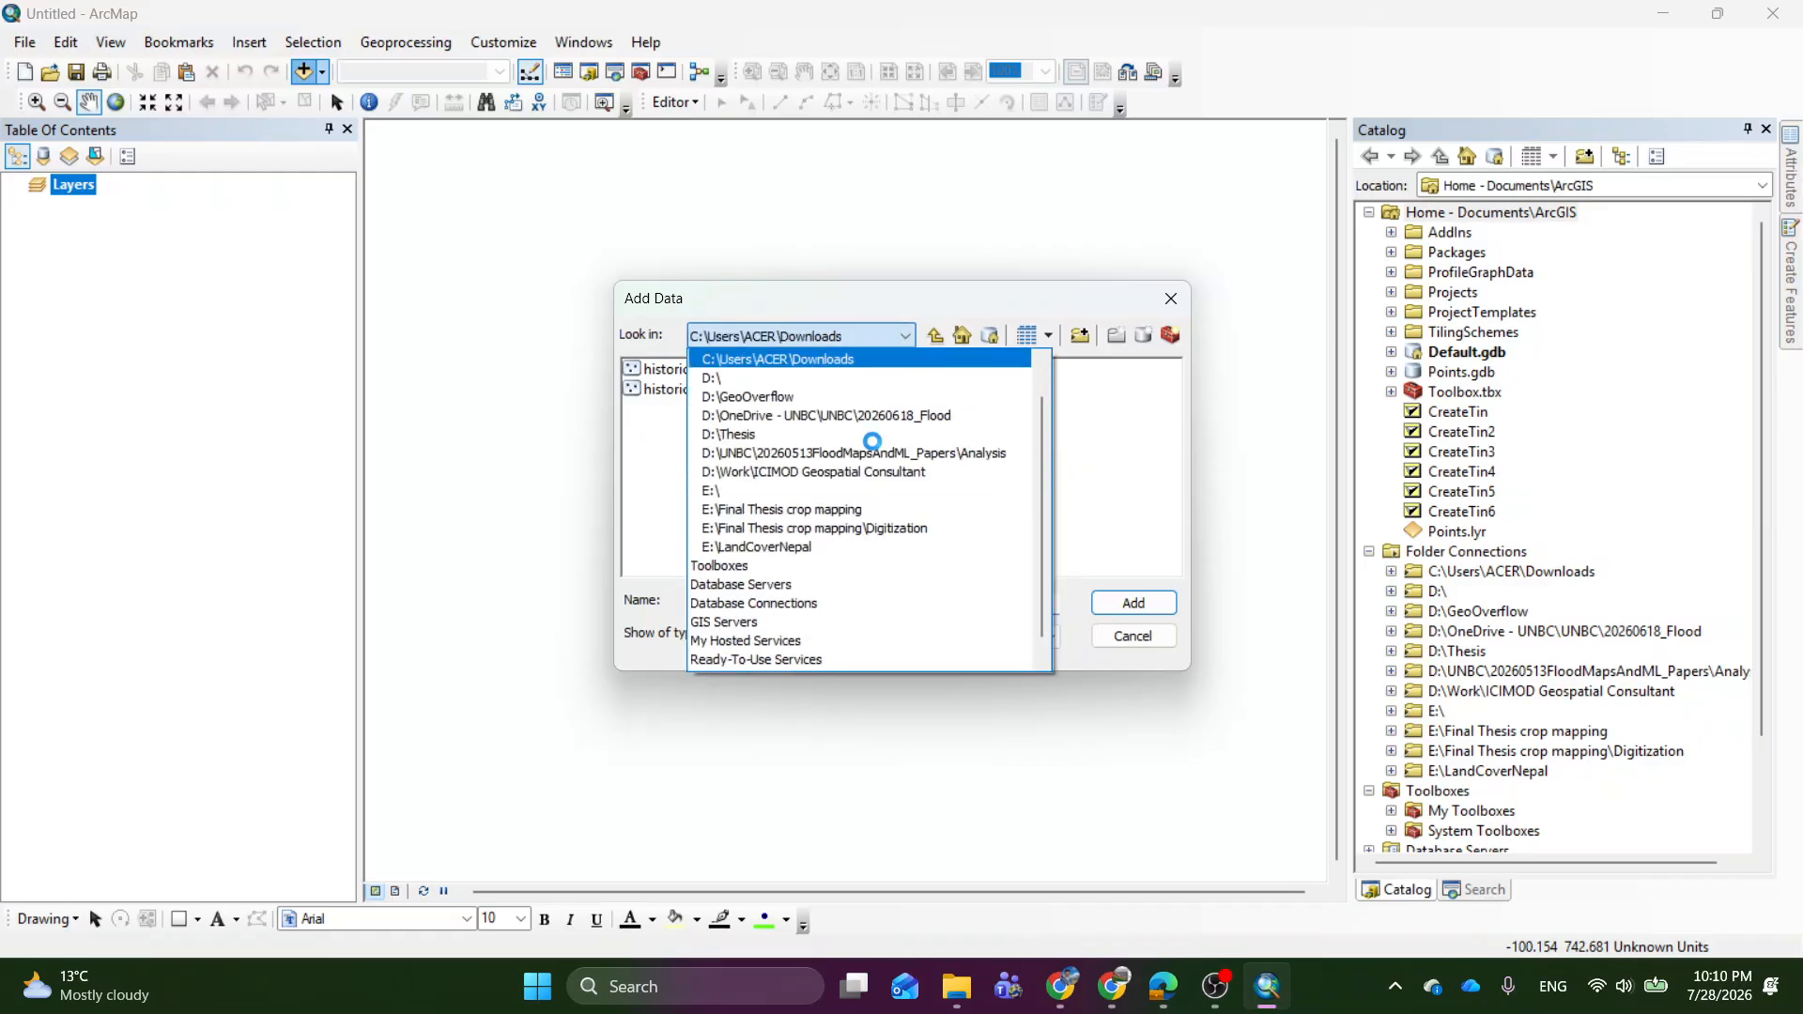
# Add the three downloaded LC09_L2SP rasters SR_B2.TIF, SR_B3.TIF and SR_B4.TIF to the map together.
pyautogui.scroll(-10, 752, 488)
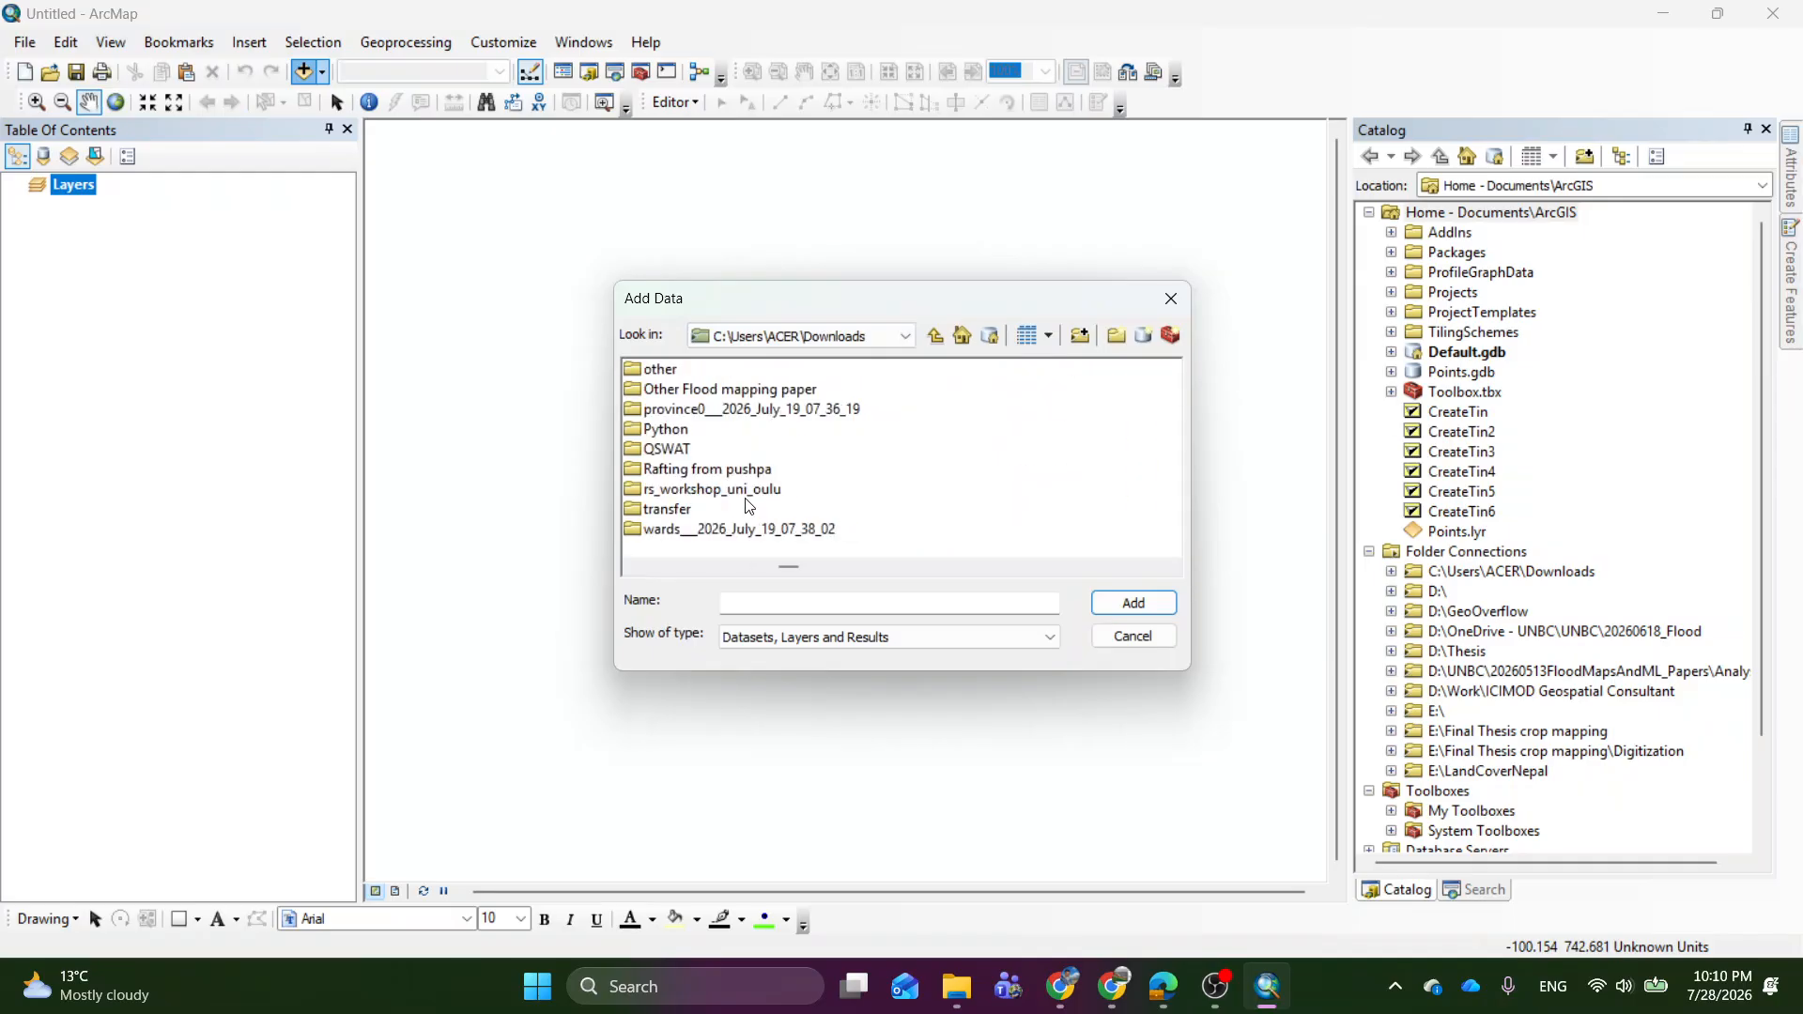
pyautogui.scroll(-6, 750, 507)
pyautogui.scroll(3, 749, 506)
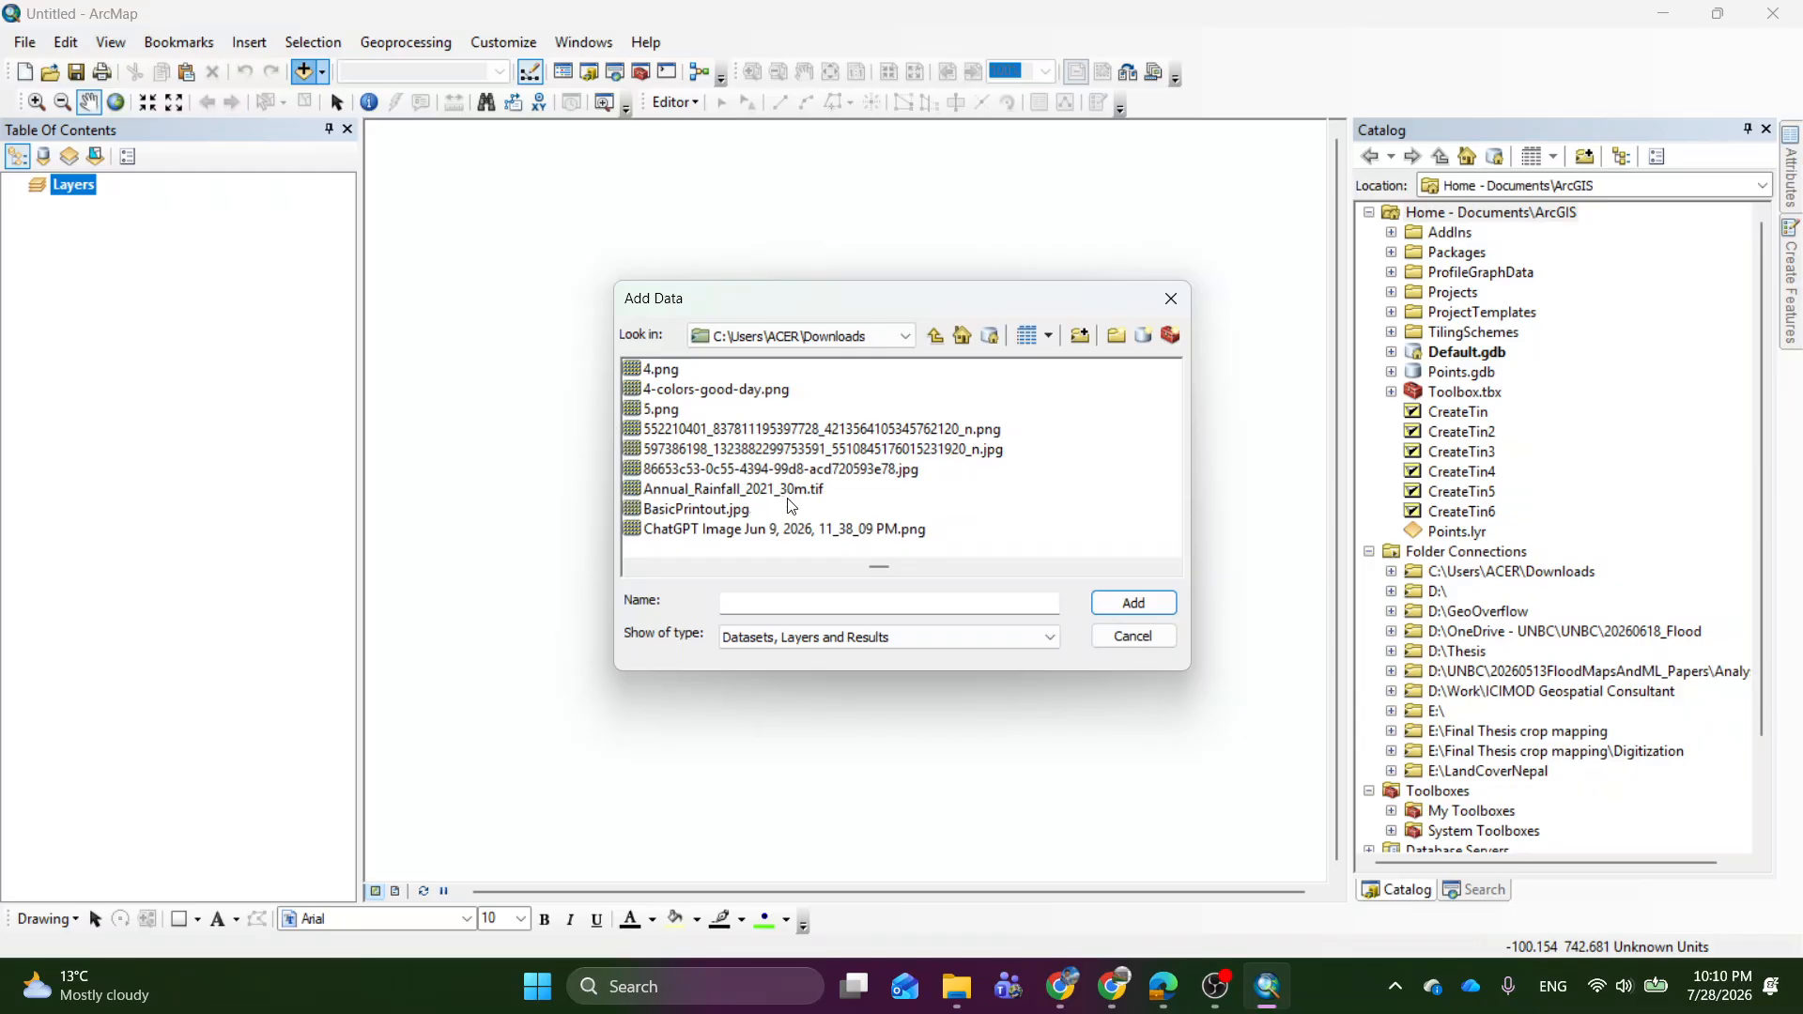
pyautogui.scroll(-3, 855, 484)
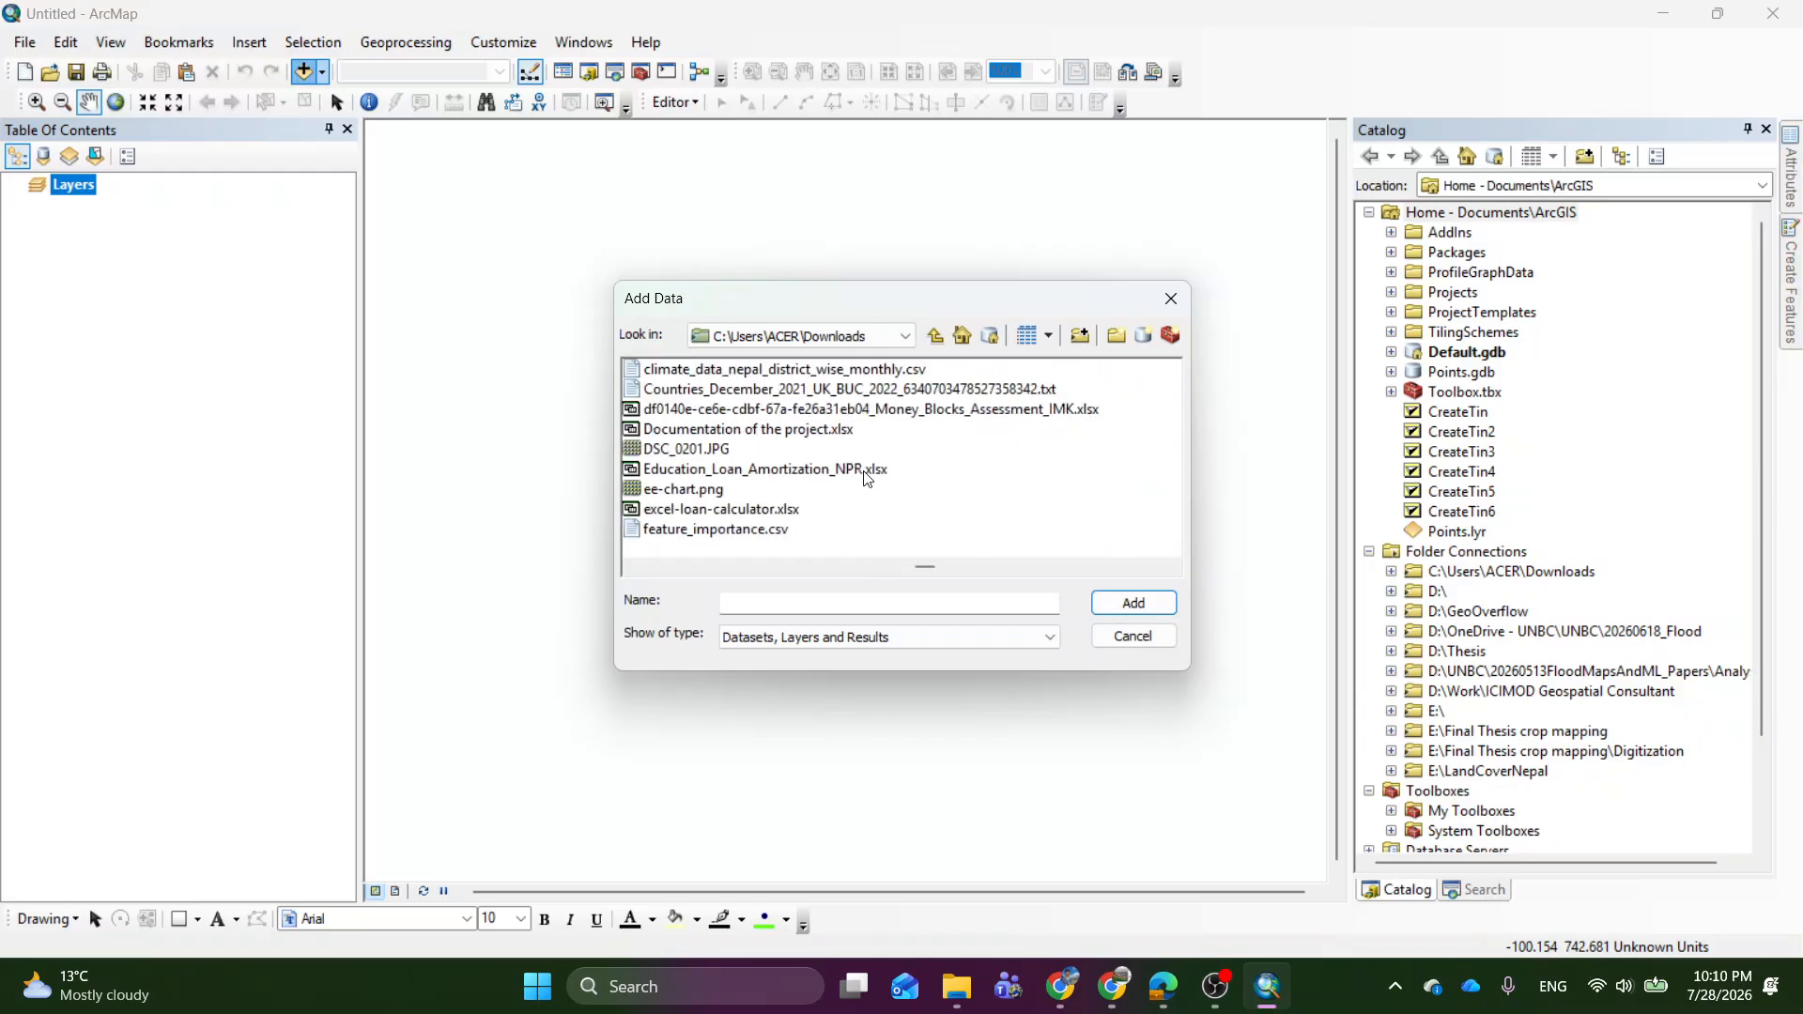
pyautogui.scroll(-2, 867, 480)
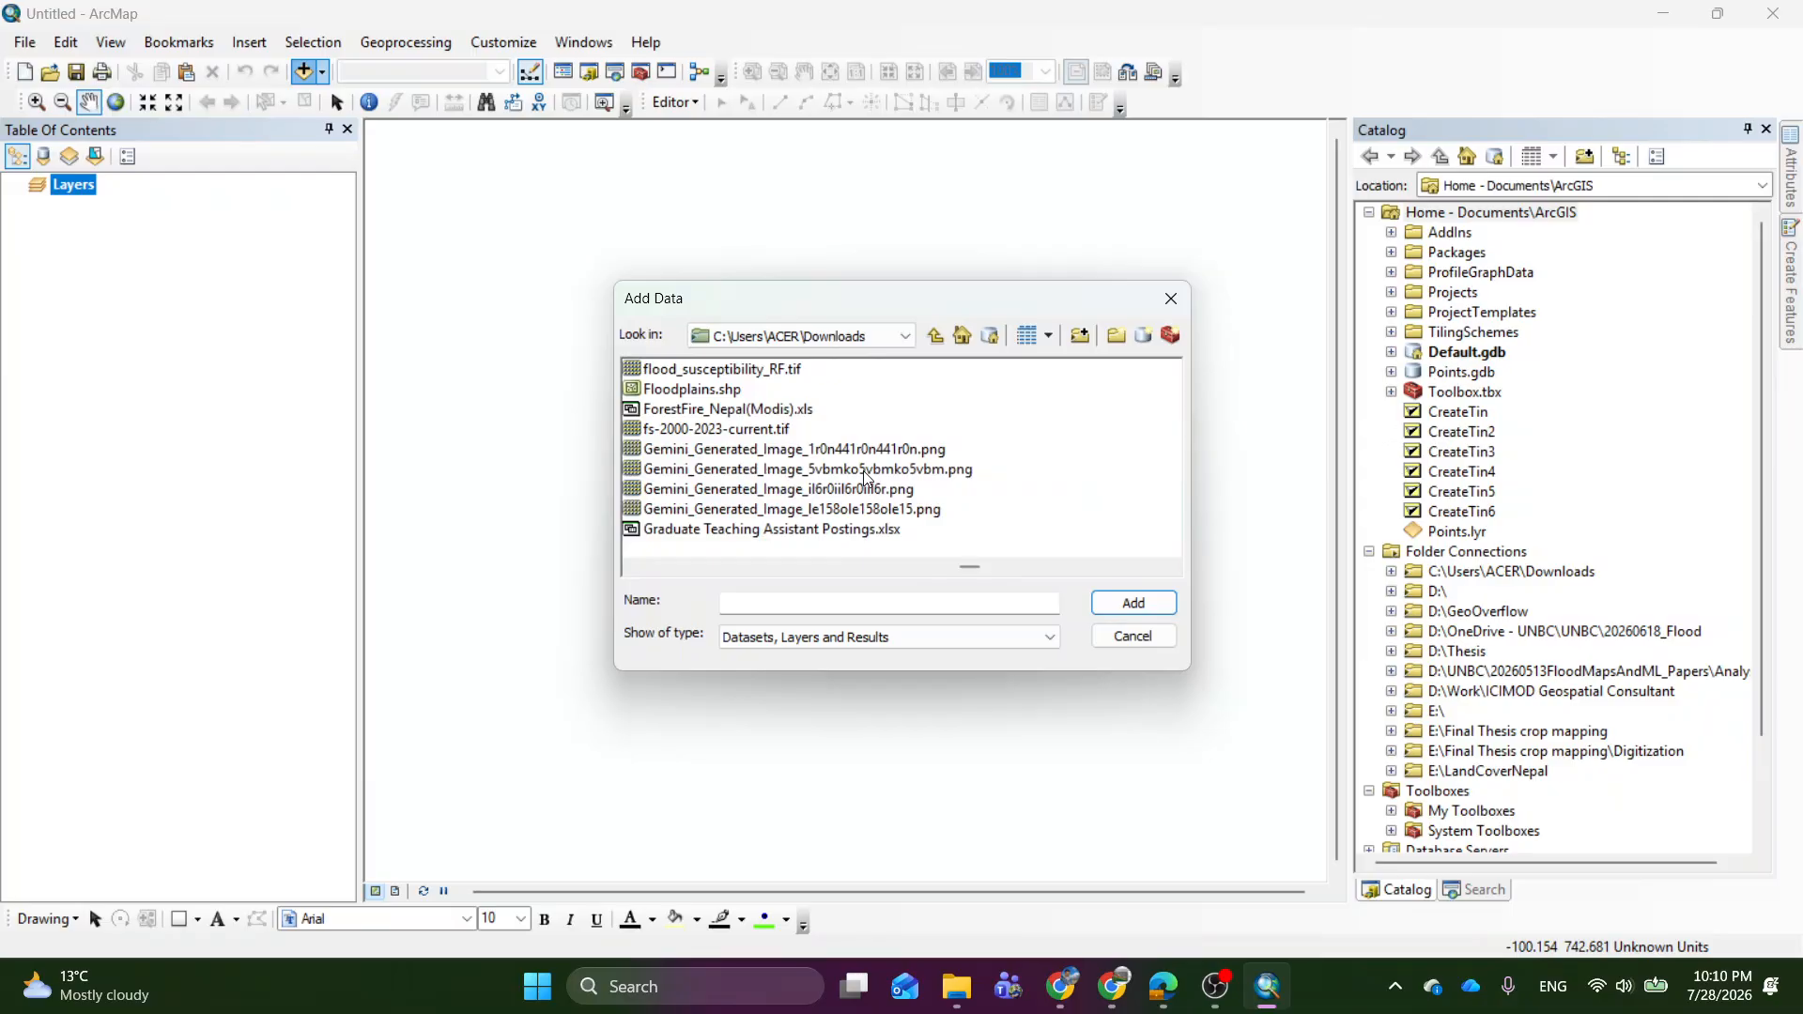
pyautogui.scroll(-2, 868, 480)
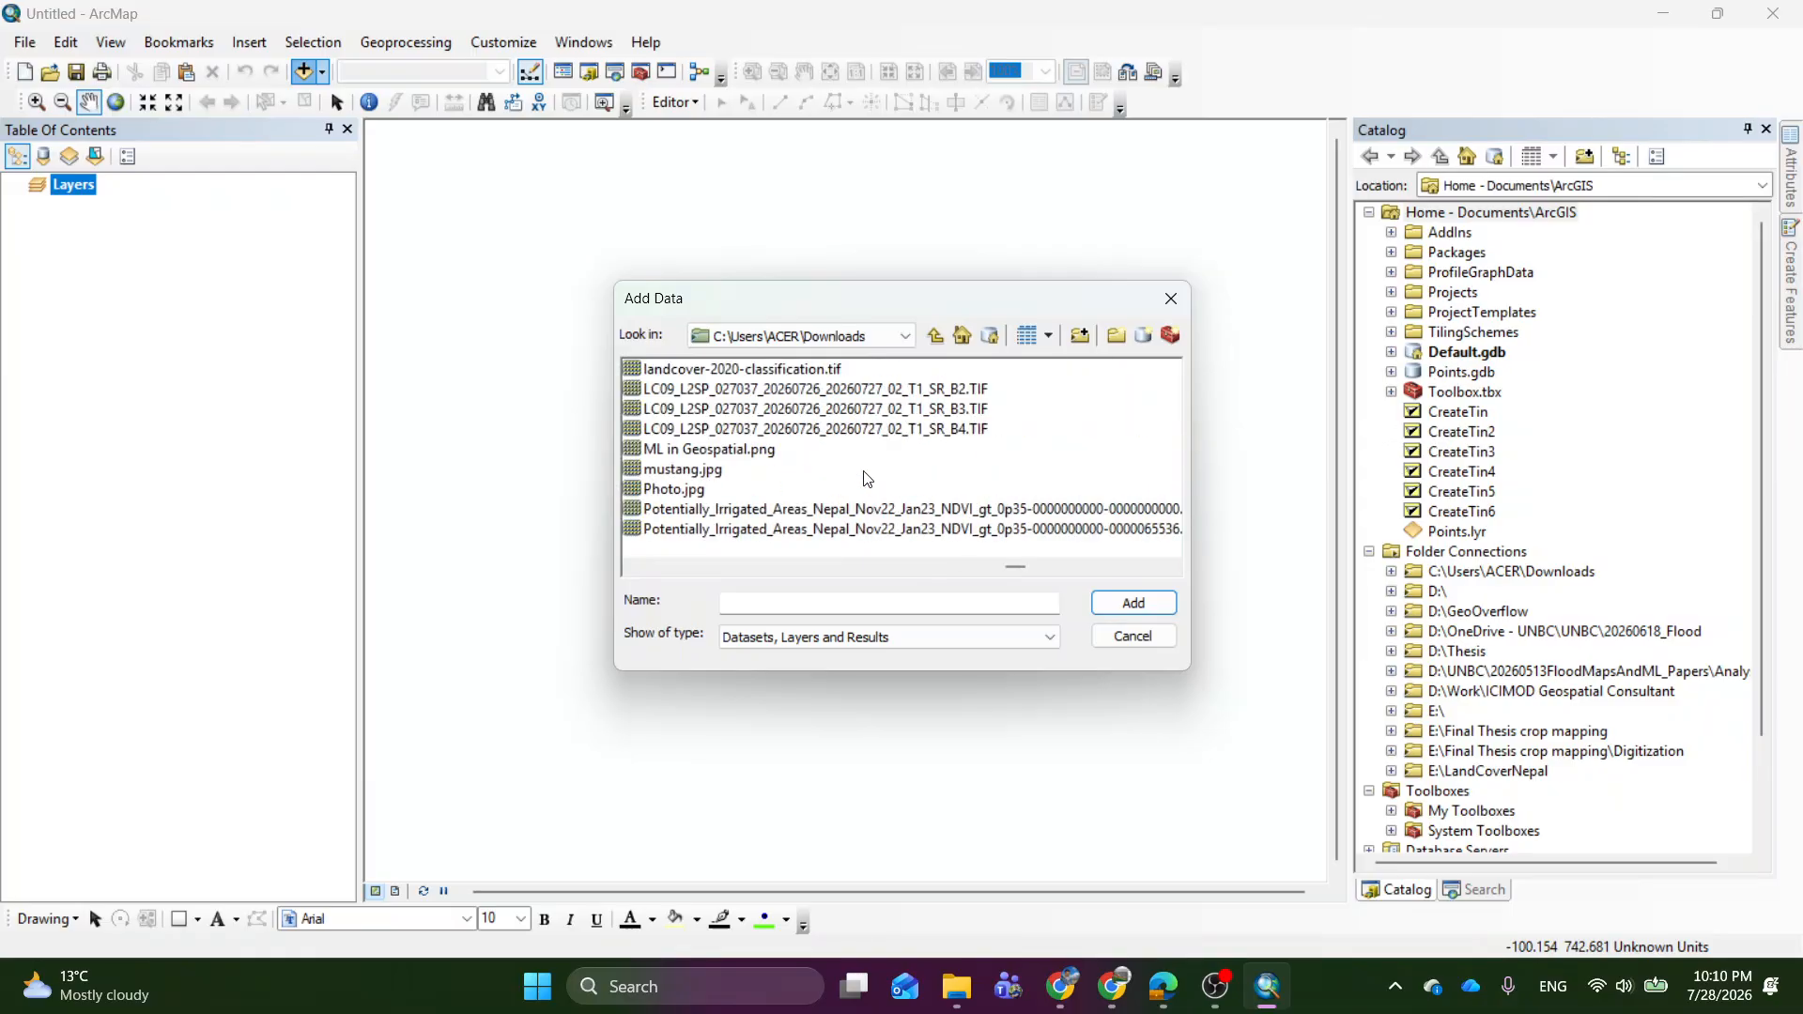
pyautogui.click(865, 392)
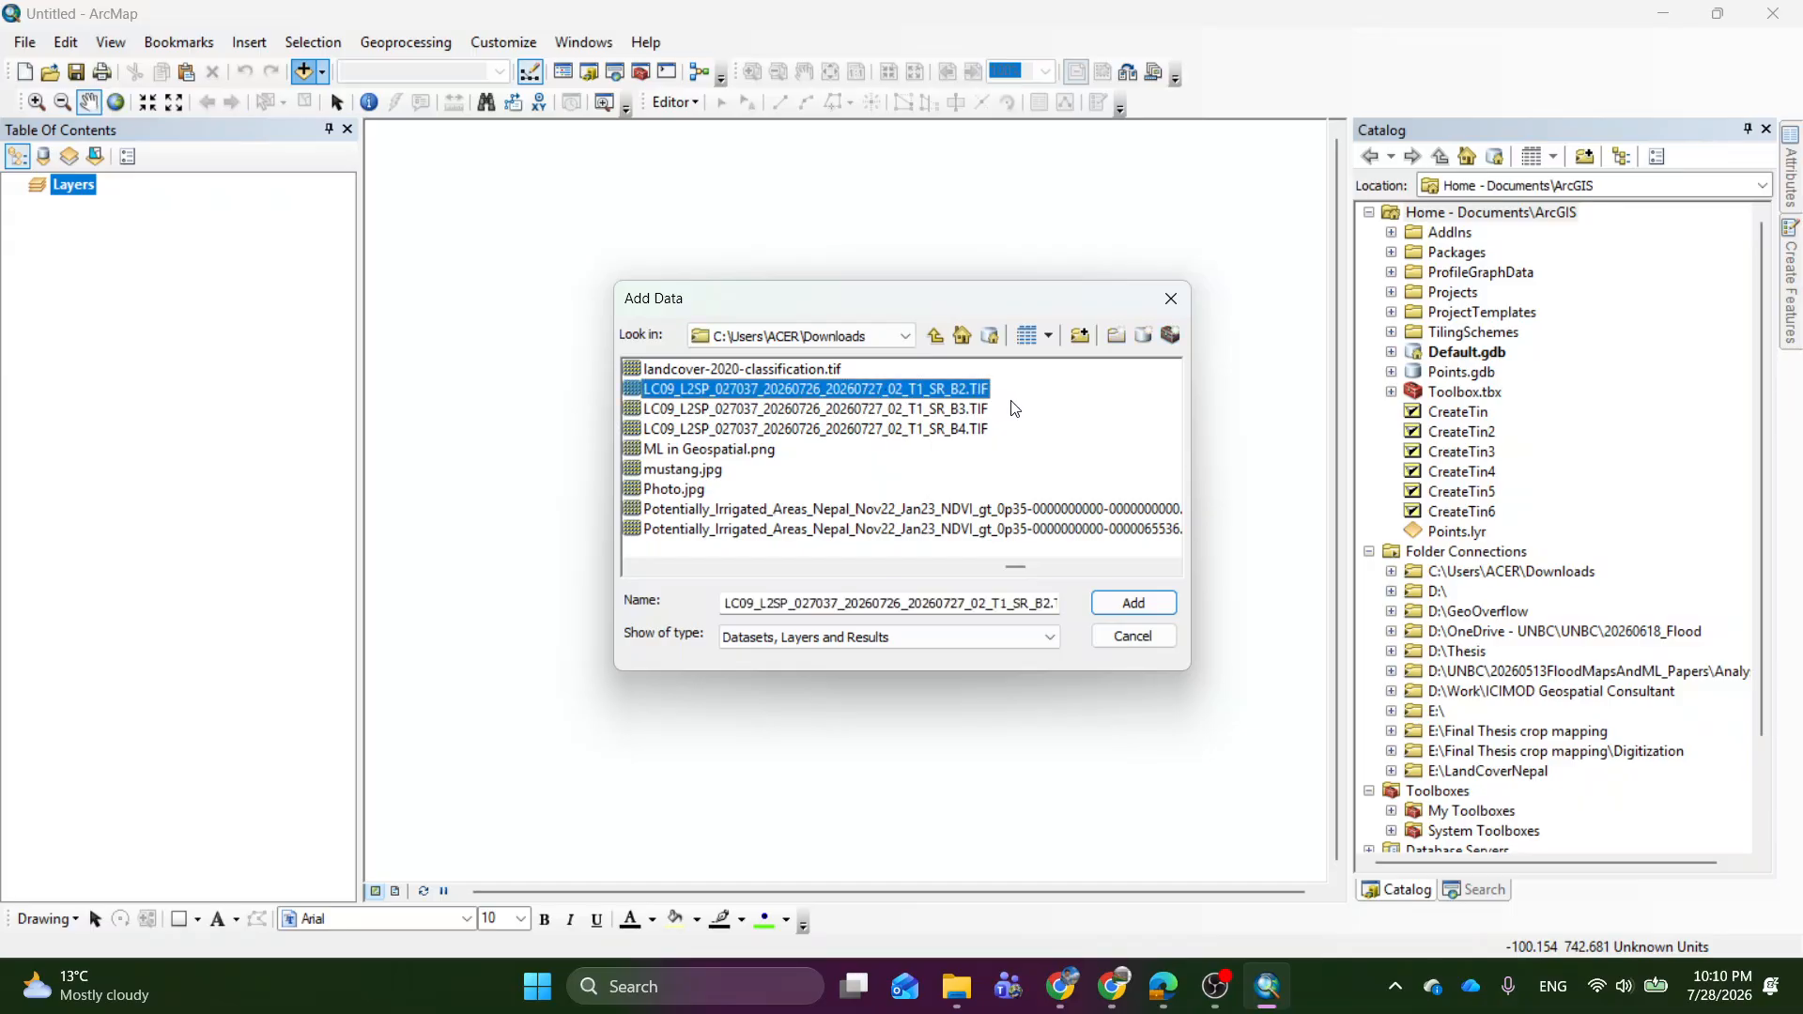
pyautogui.moveTo(1022, 385); pyautogui.dragTo(965, 431)
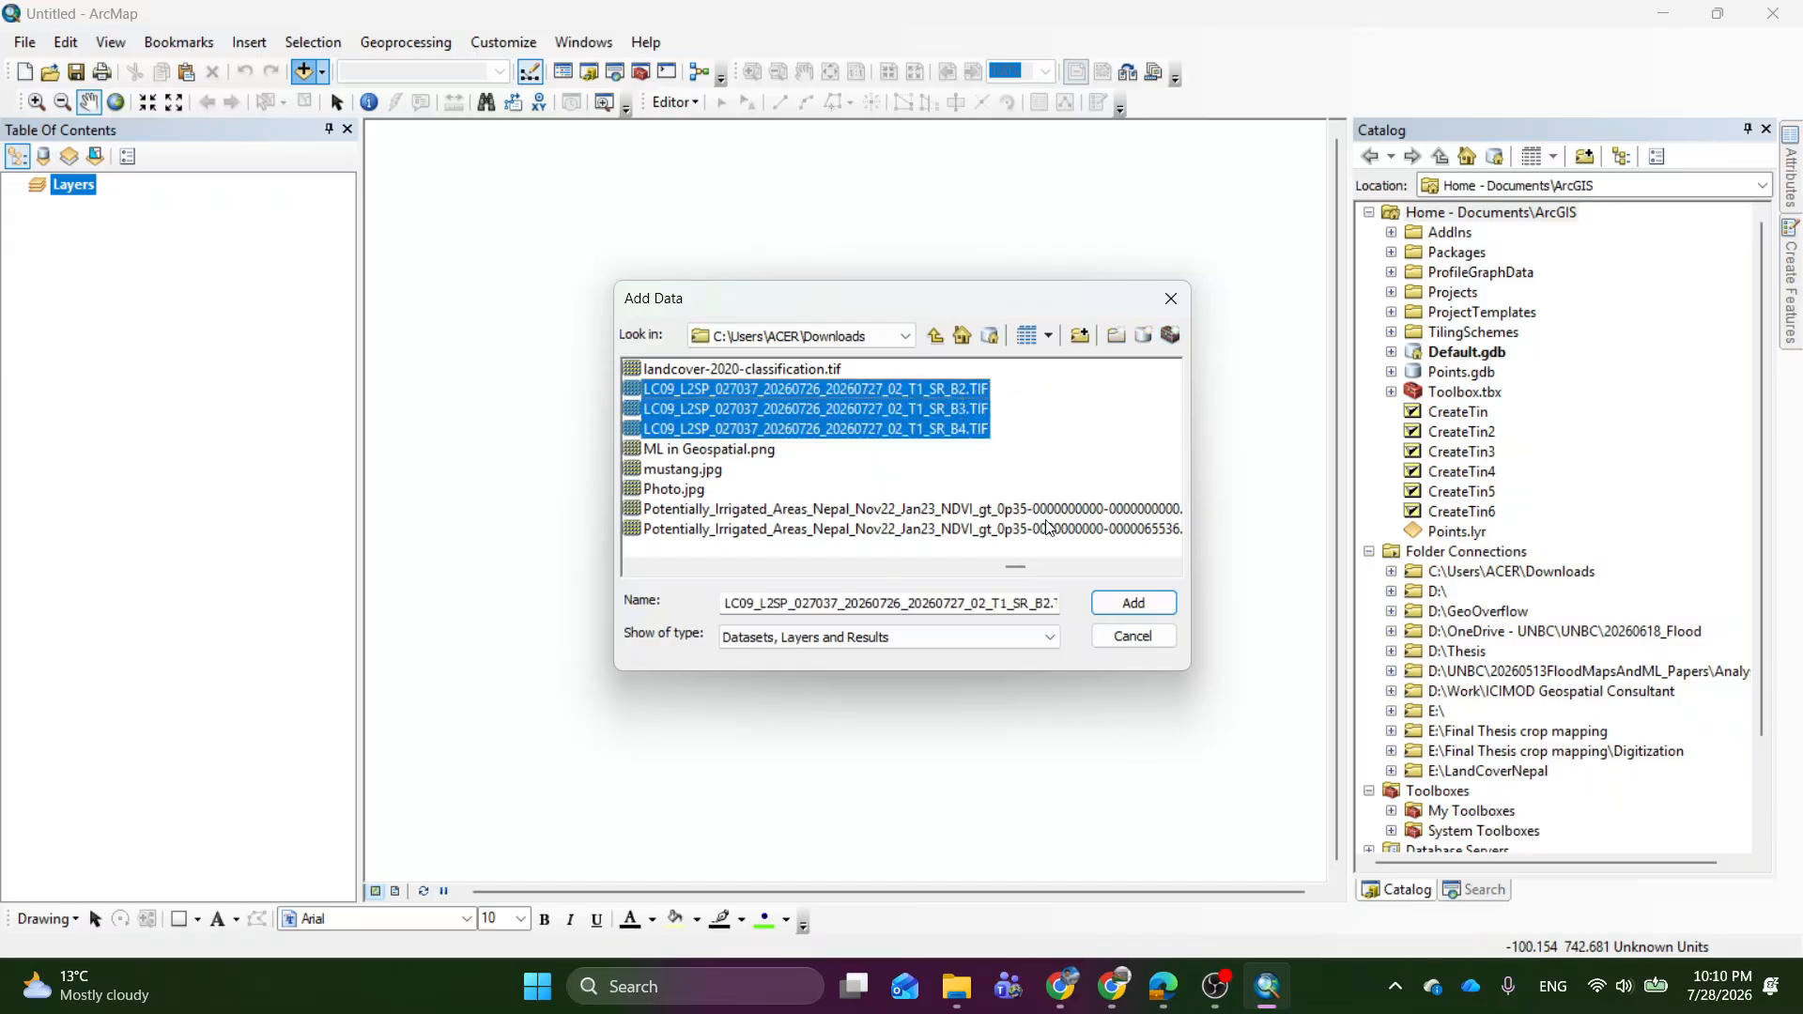
pyautogui.click(1141, 603)
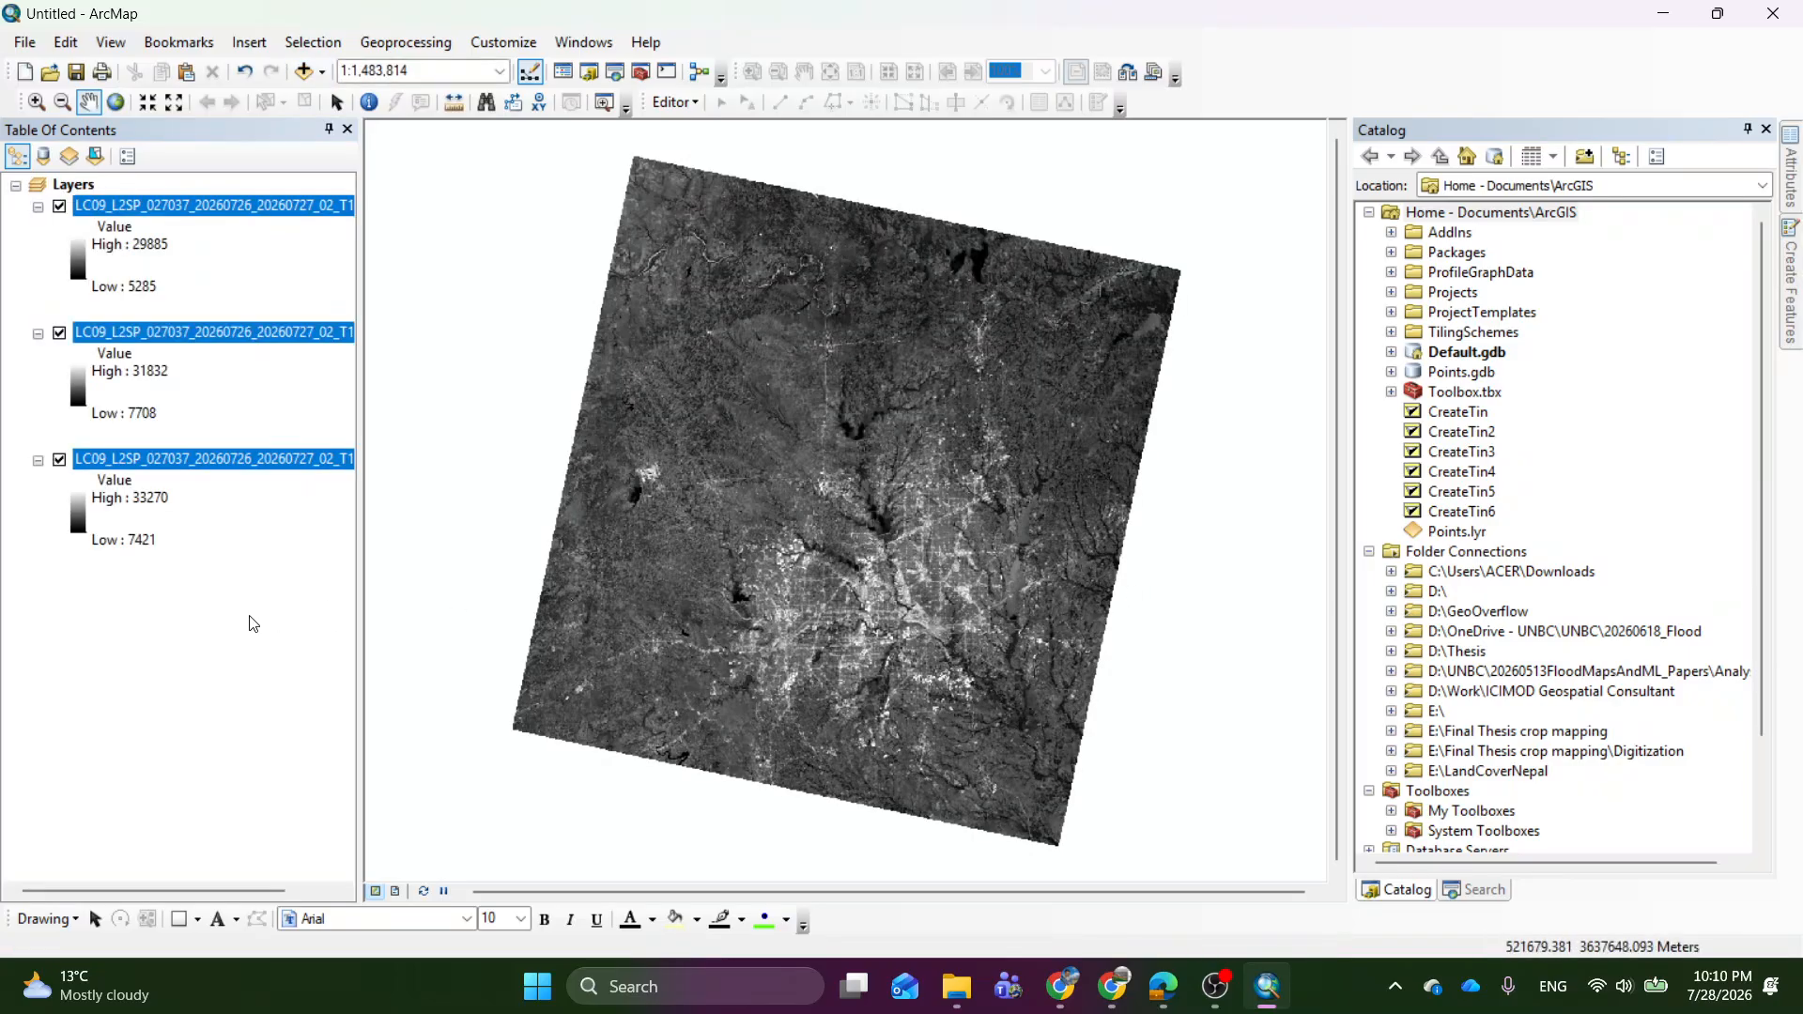
pyautogui.click(168, 662)
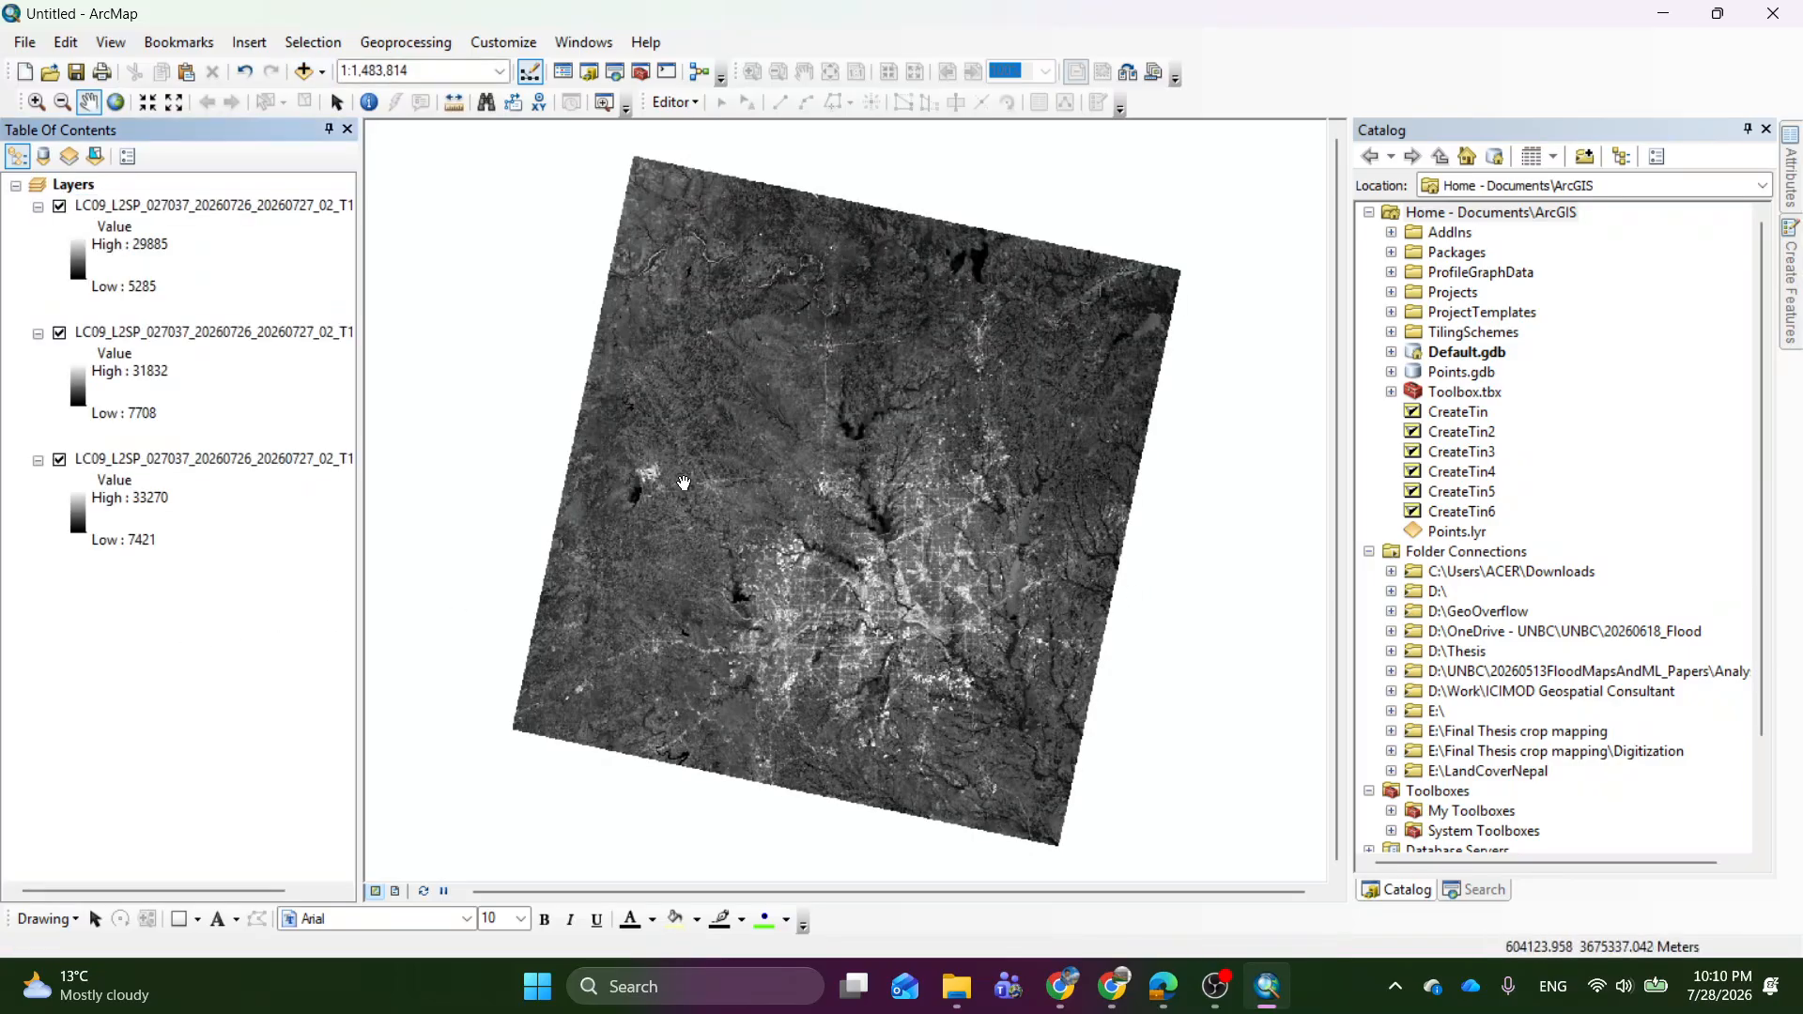
# Hide the SR_B3 and SR_B4 layers and inspect the SR_B2 raster's urban area and lakes at 1:600,000.
pyautogui.moveTo(848, 610); pyautogui.dragTo(829, 594)
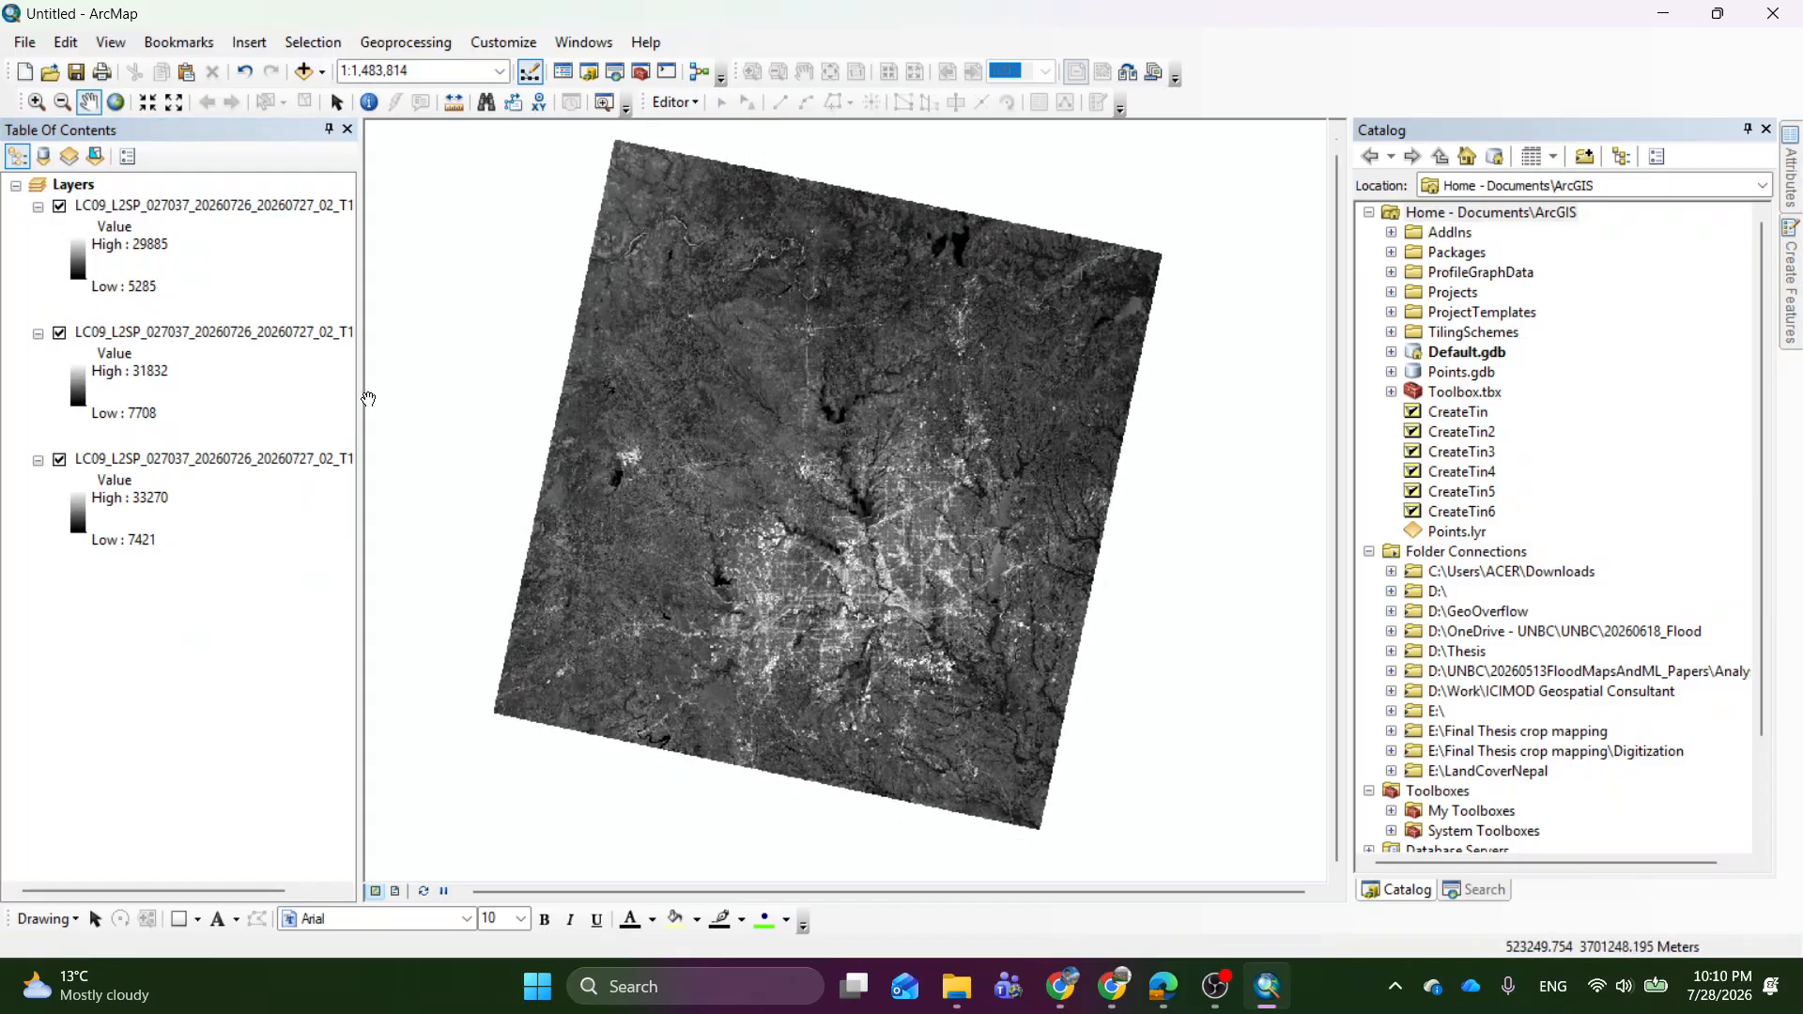
pyautogui.click(258, 212)
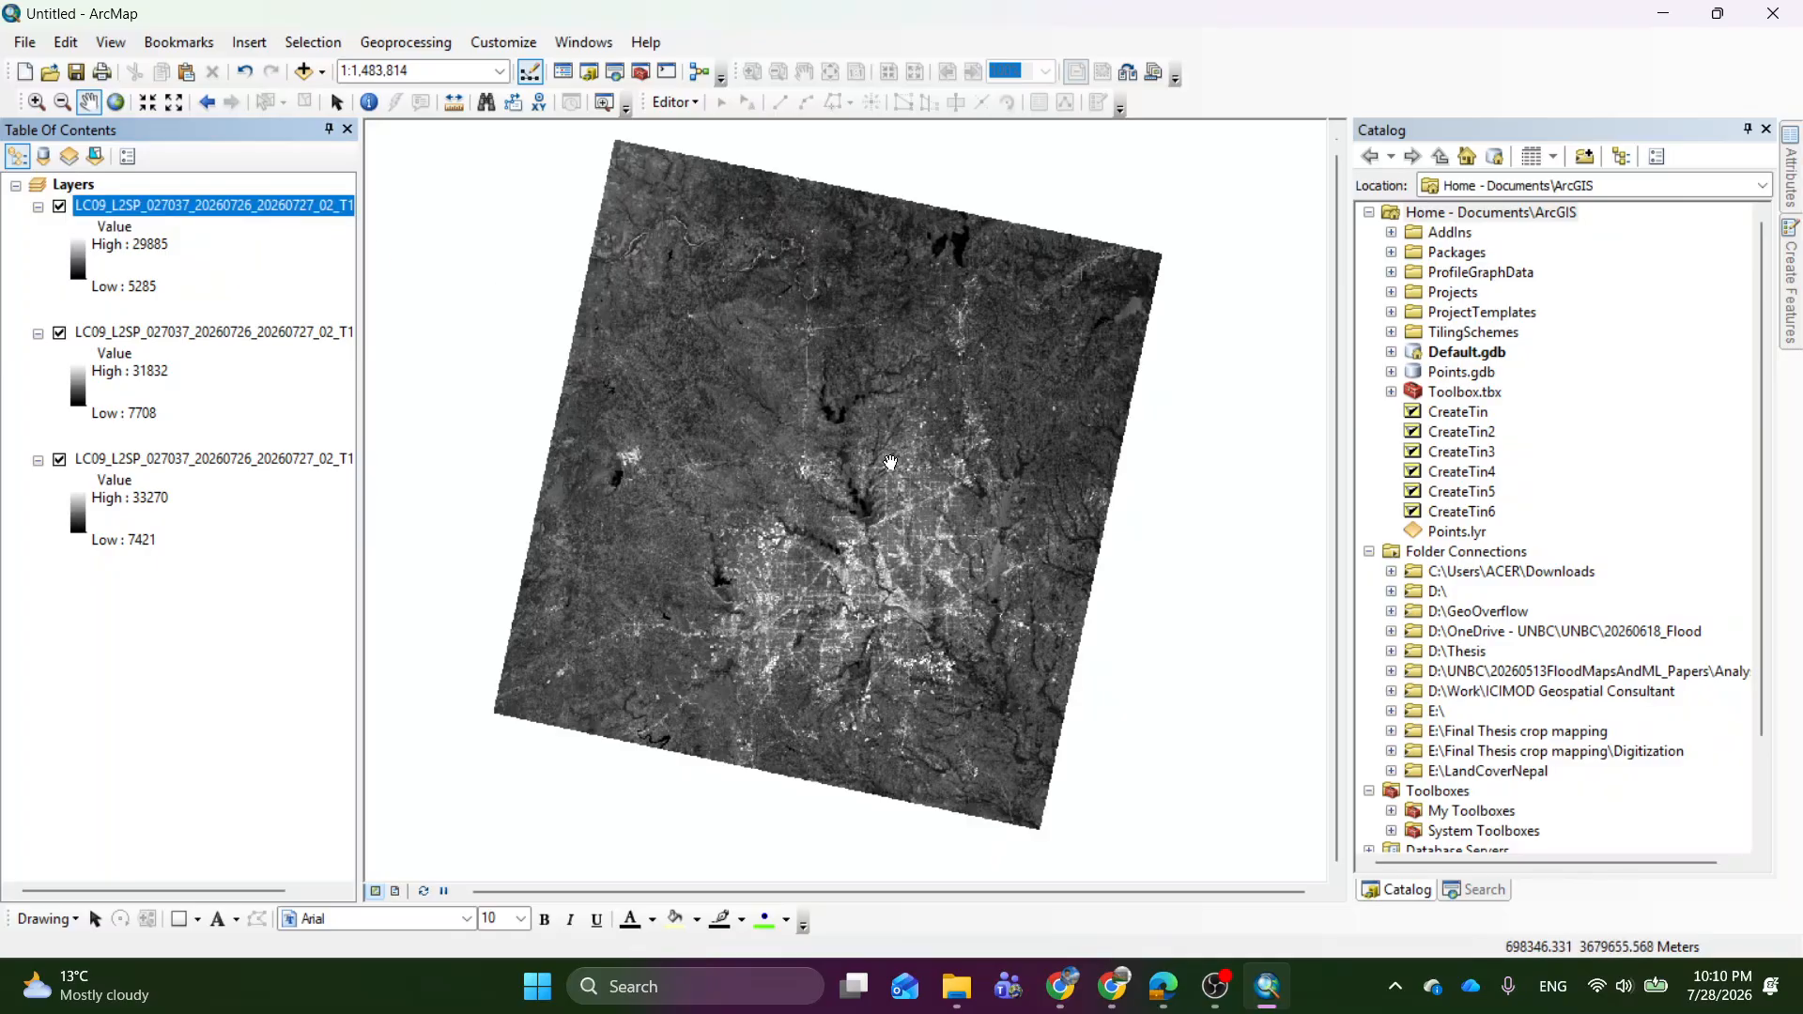
pyautogui.click(60, 332)
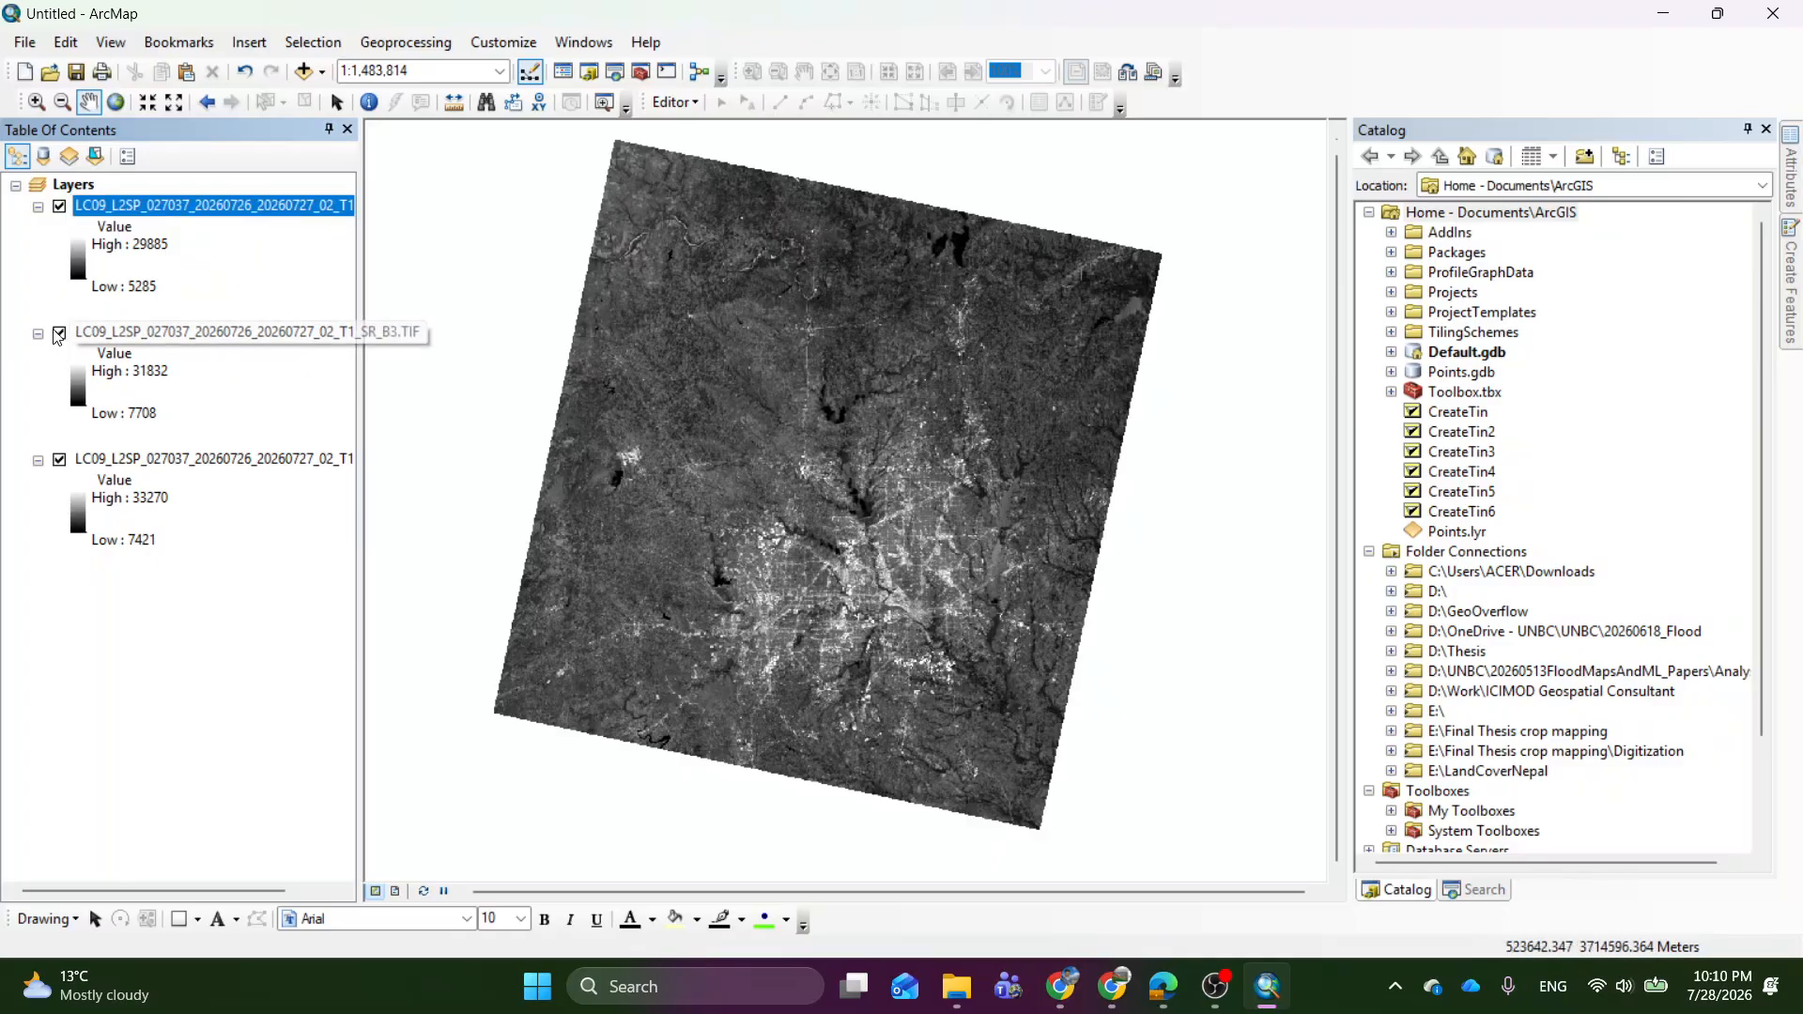
pyautogui.click(59, 459)
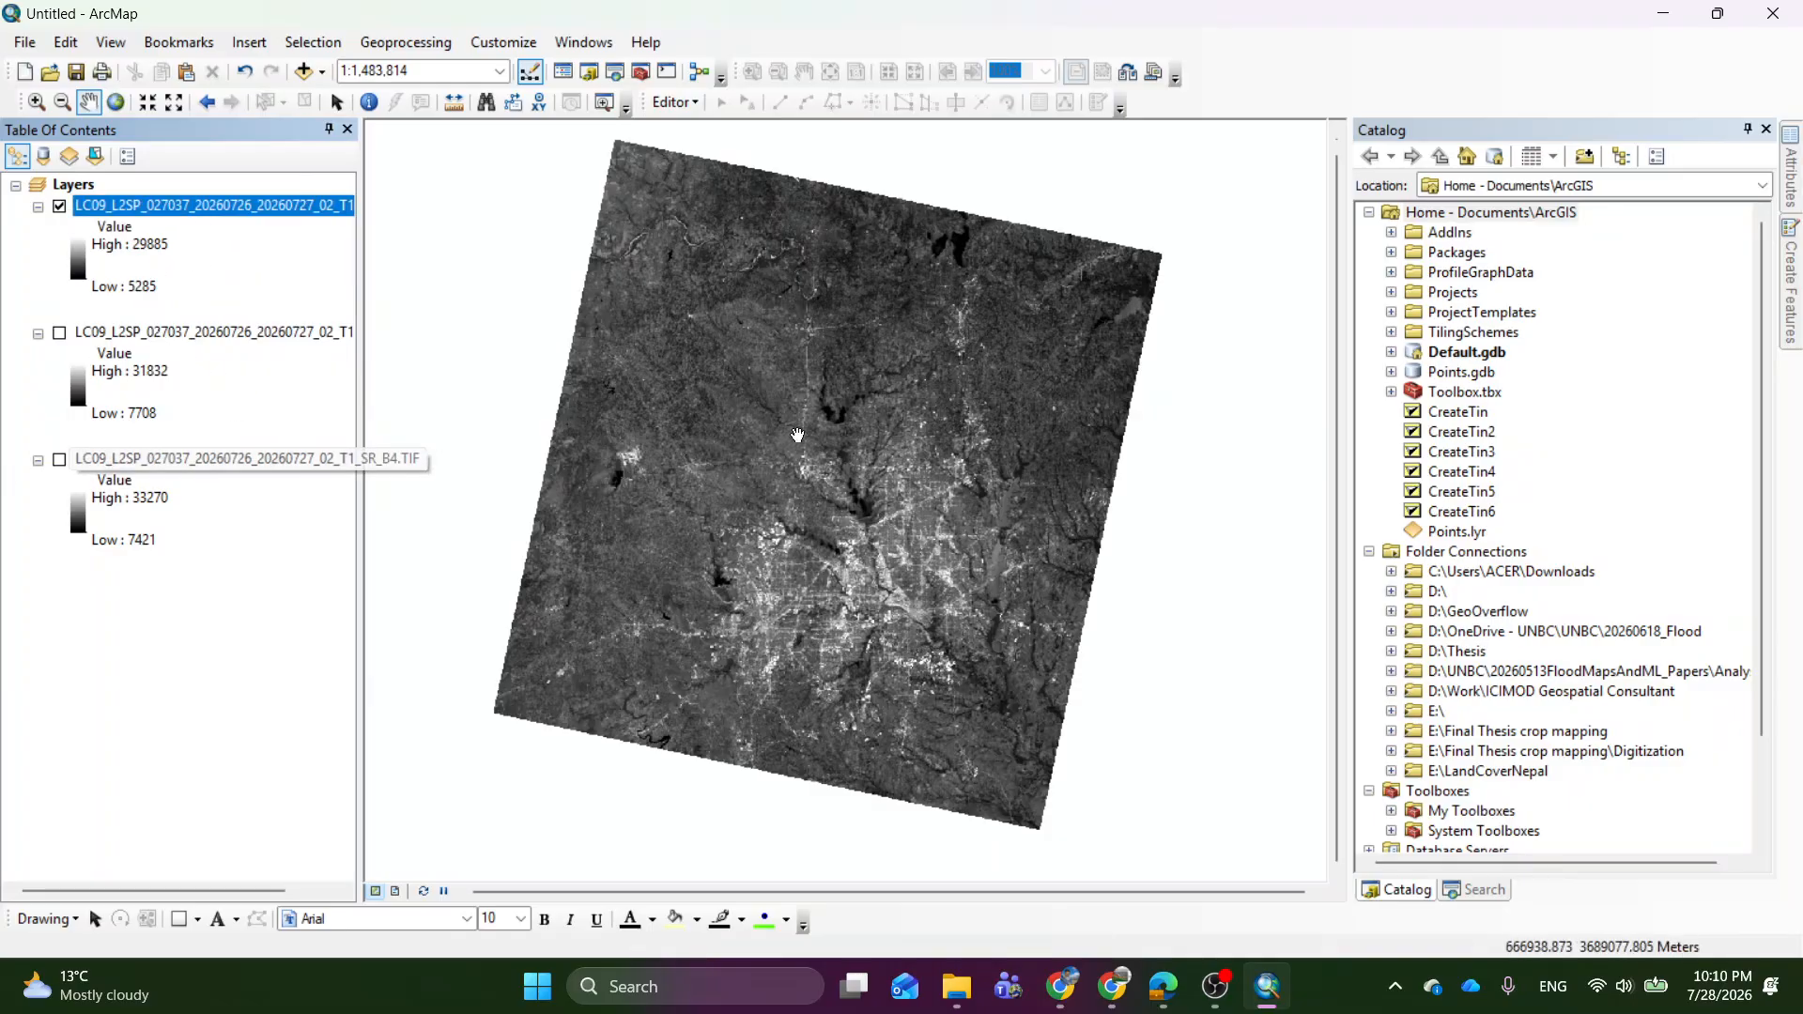
pyautogui.scroll(-3, 894, 641)
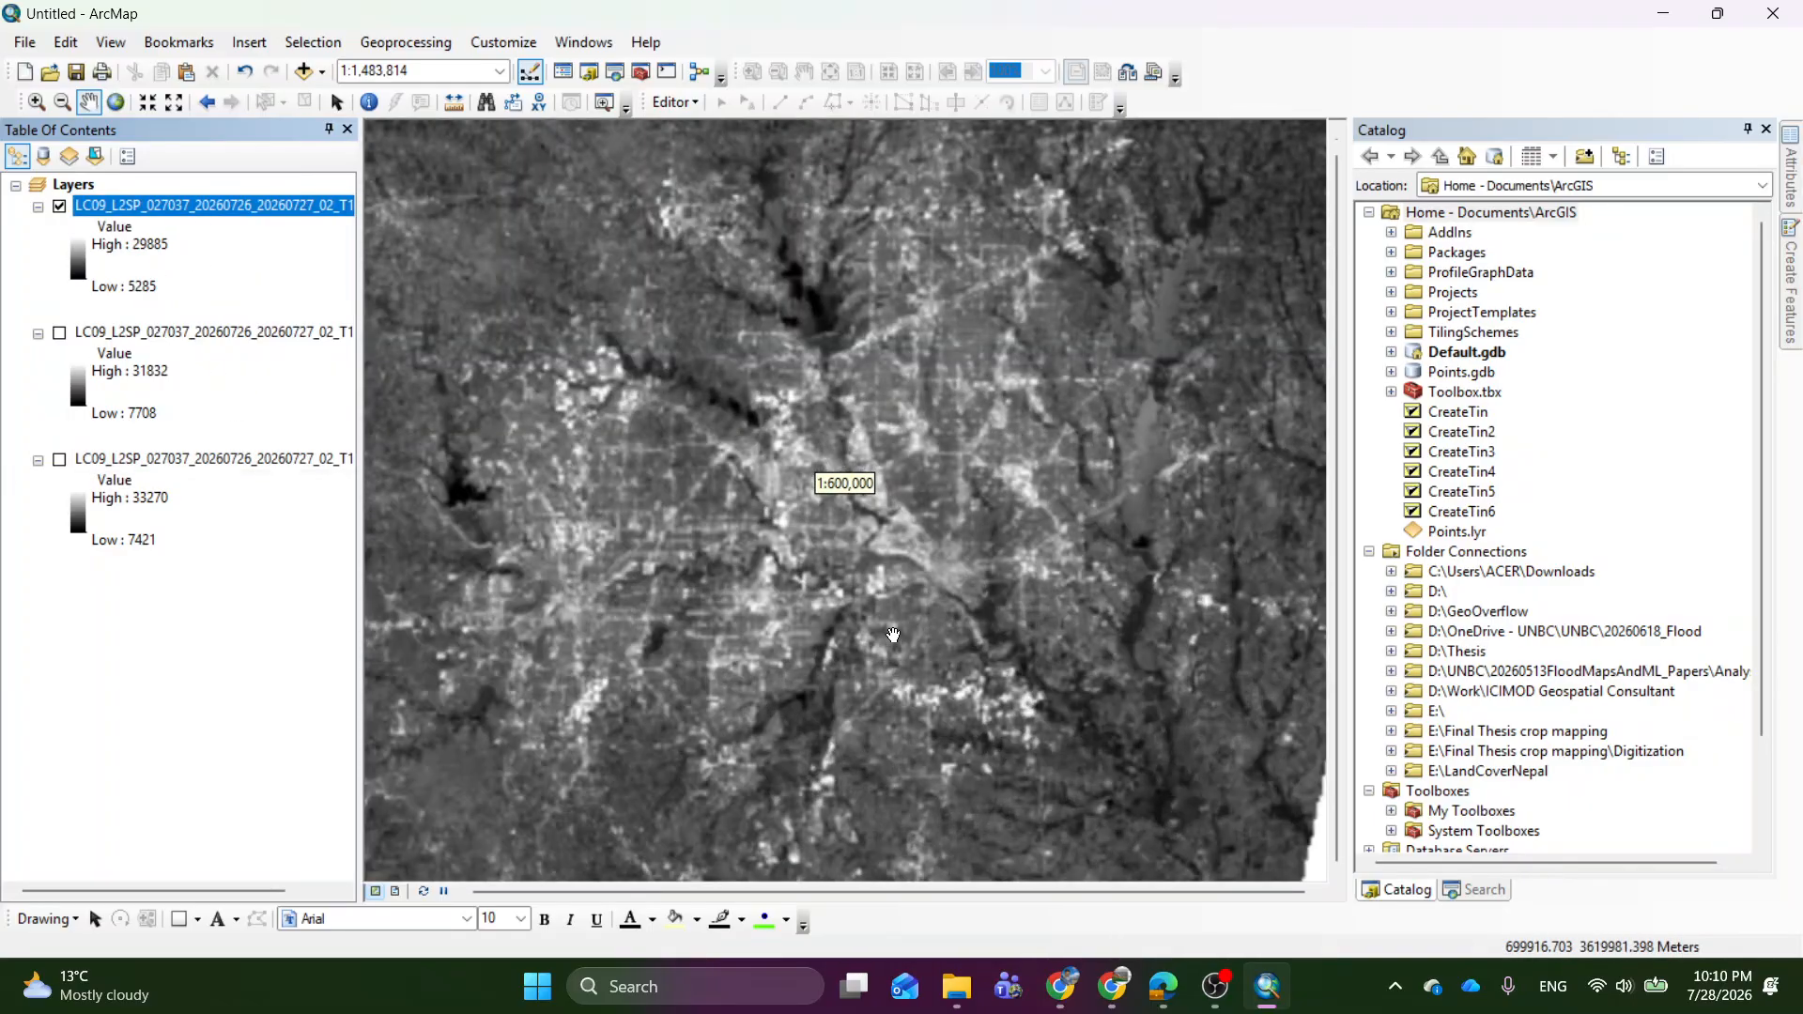
pyautogui.moveTo(810, 554); pyautogui.dragTo(1037, 496)
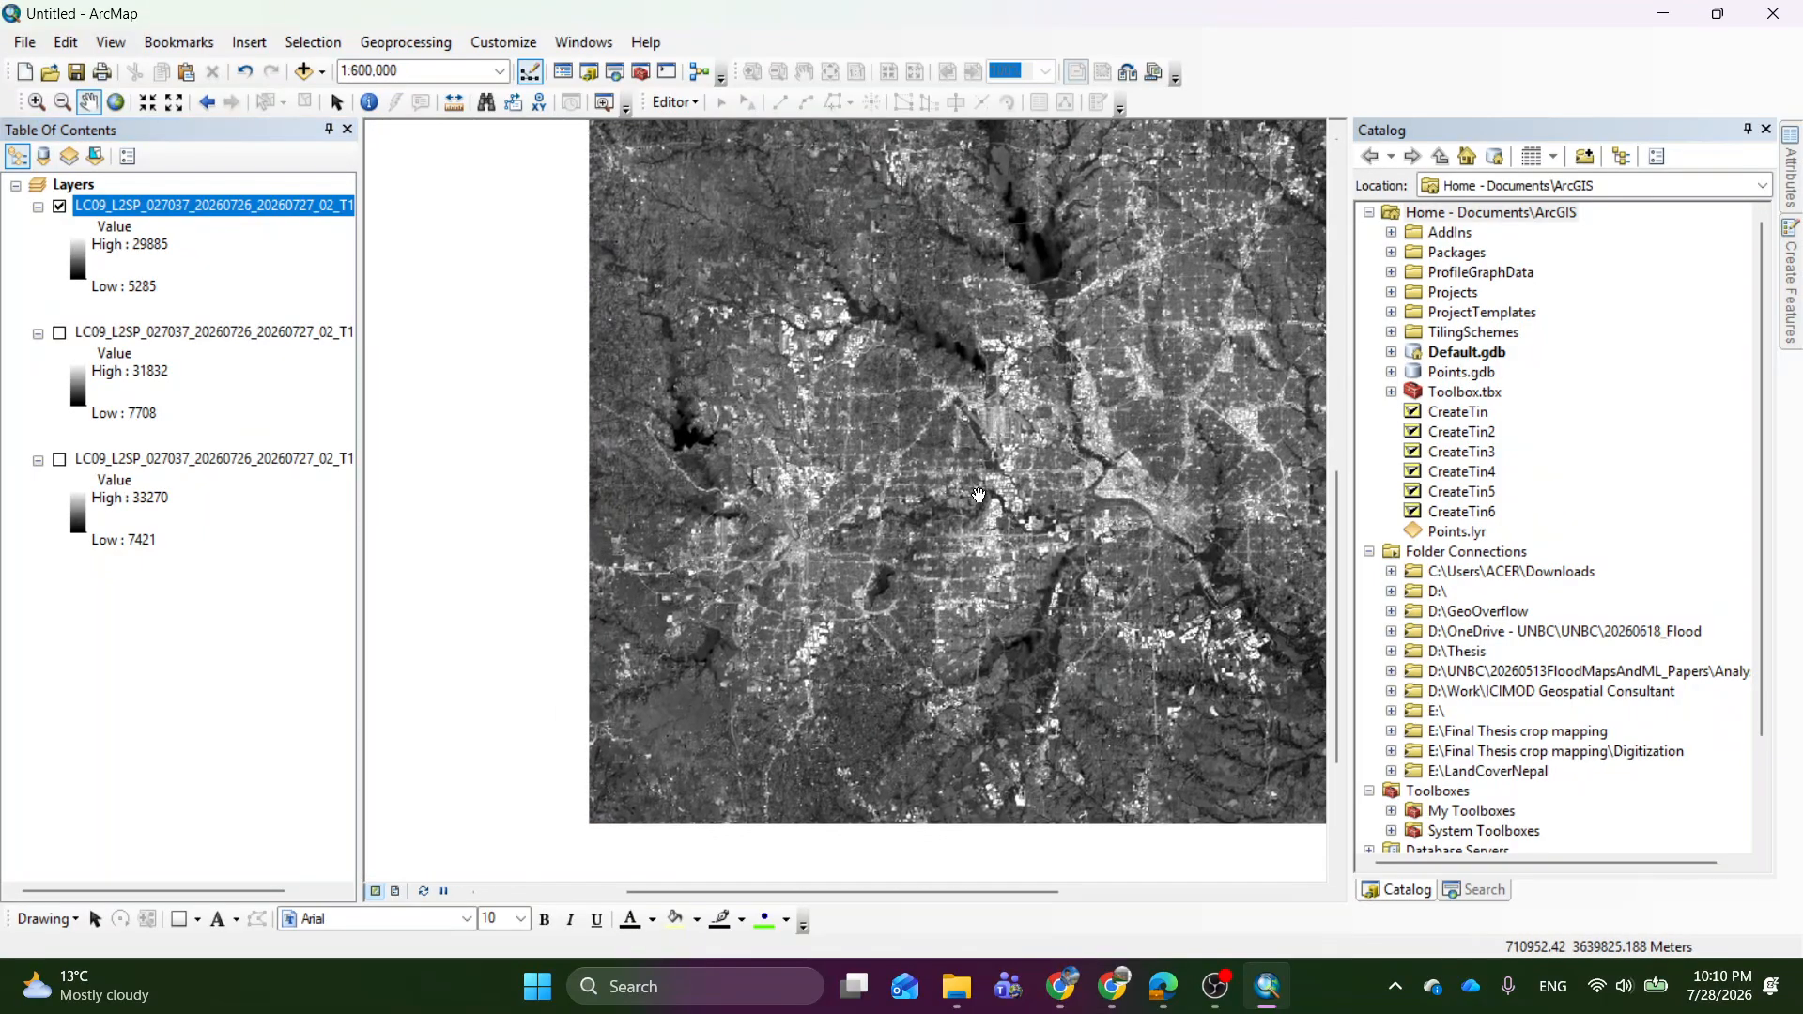
pyautogui.moveTo(1034, 392); pyautogui.dragTo(827, 515)
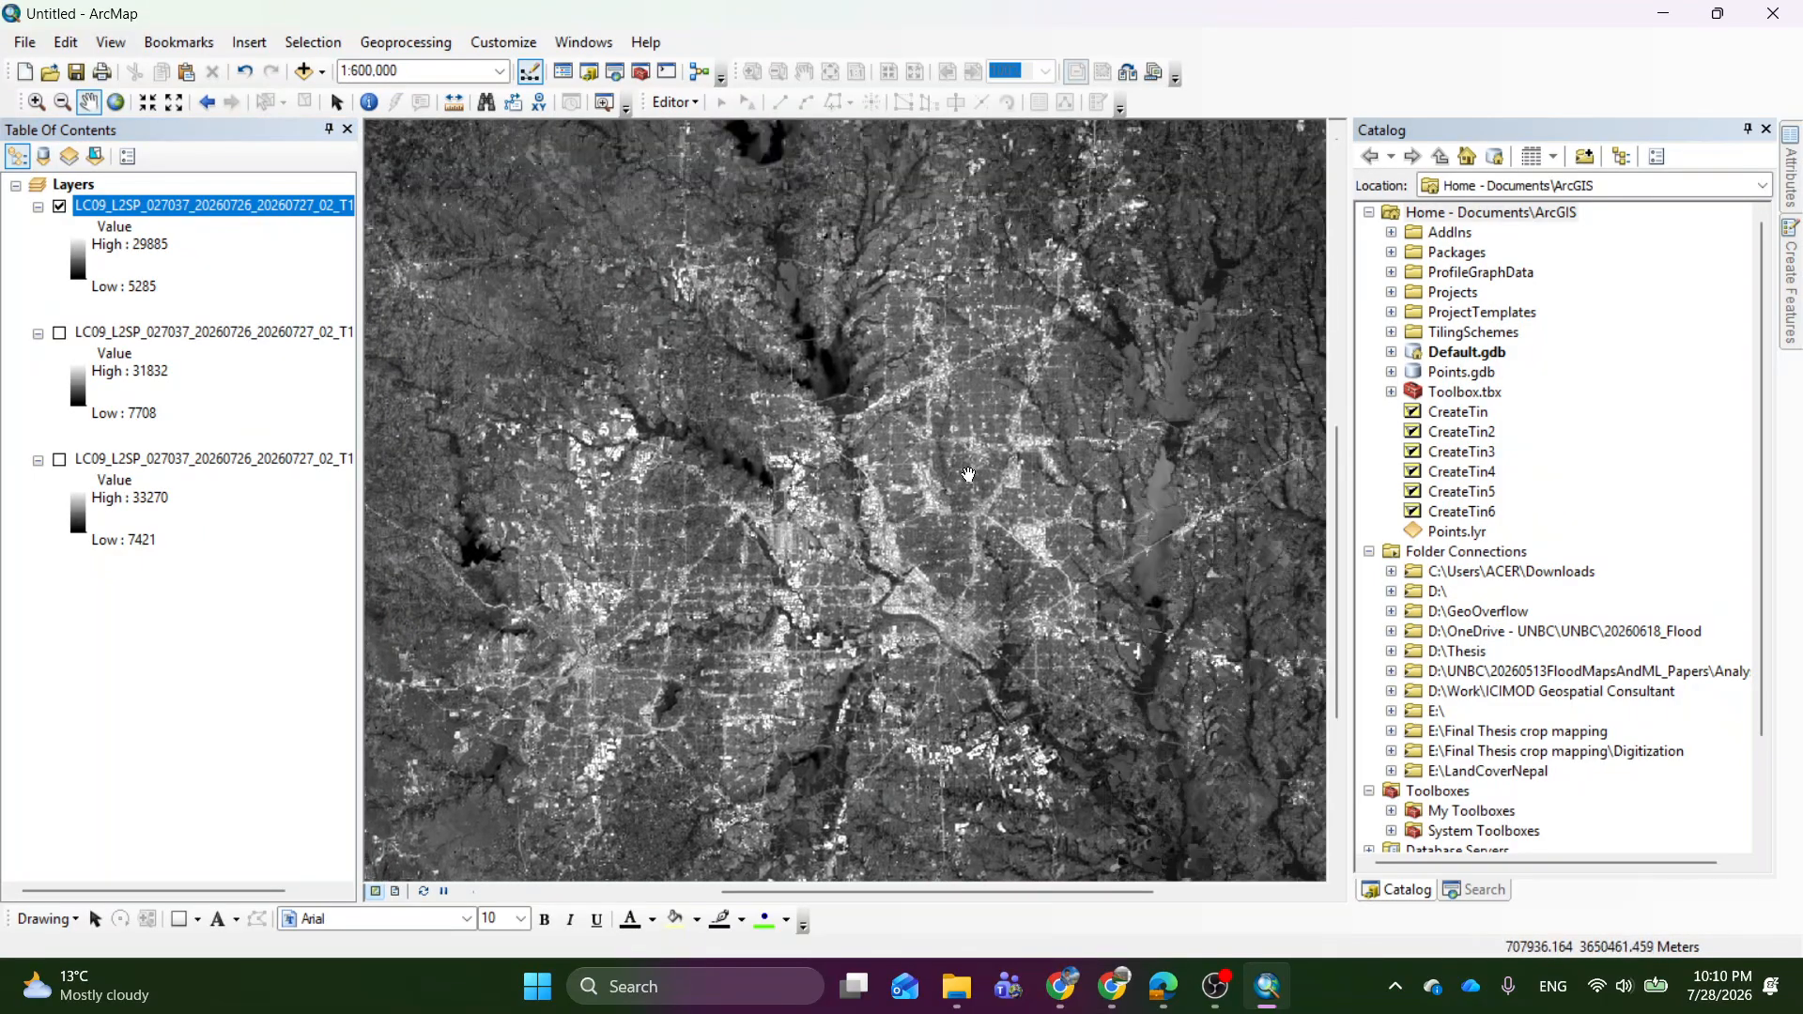
pyautogui.moveTo(950, 526); pyautogui.dragTo(1291, 749)
pyautogui.moveTo(981, 424); pyautogui.dragTo(851, 512)
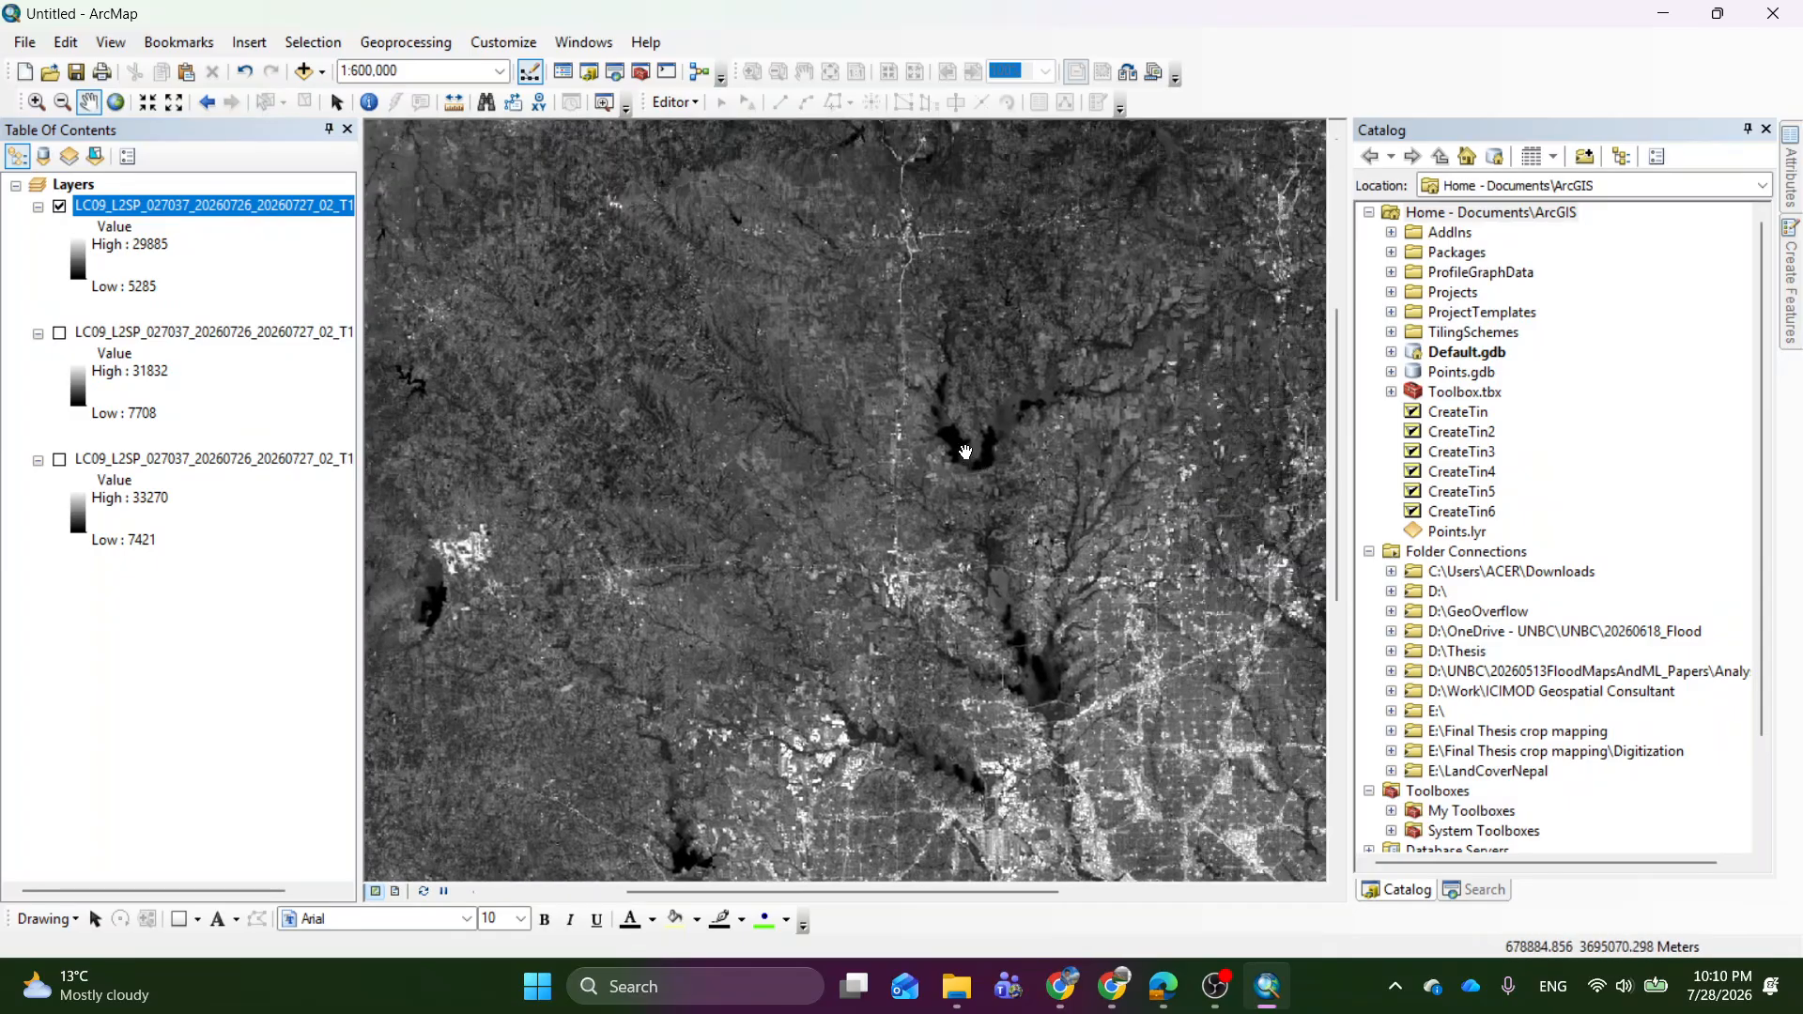
# Examine the SR_B2 layer's source properties, from raster information through spatial reference to statistics, and close them without changes.
pyautogui.scroll(3, 766, 199)
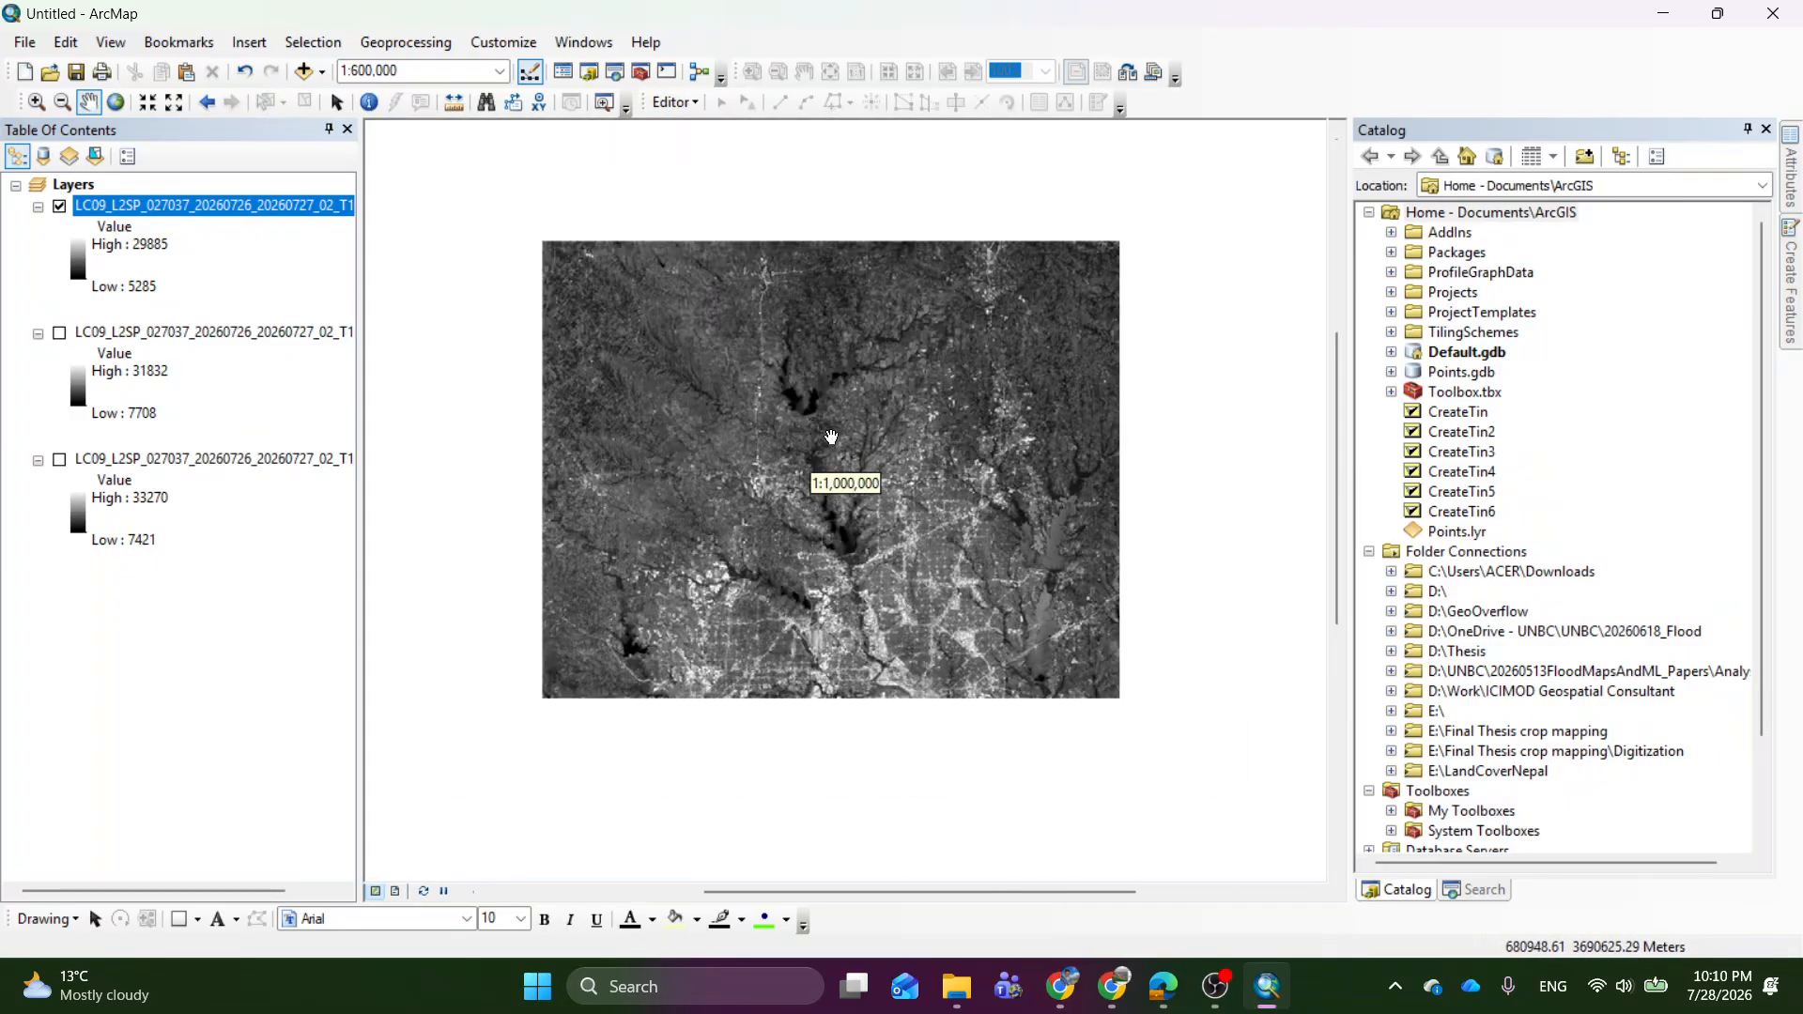
pyautogui.scroll(1, 766, 198)
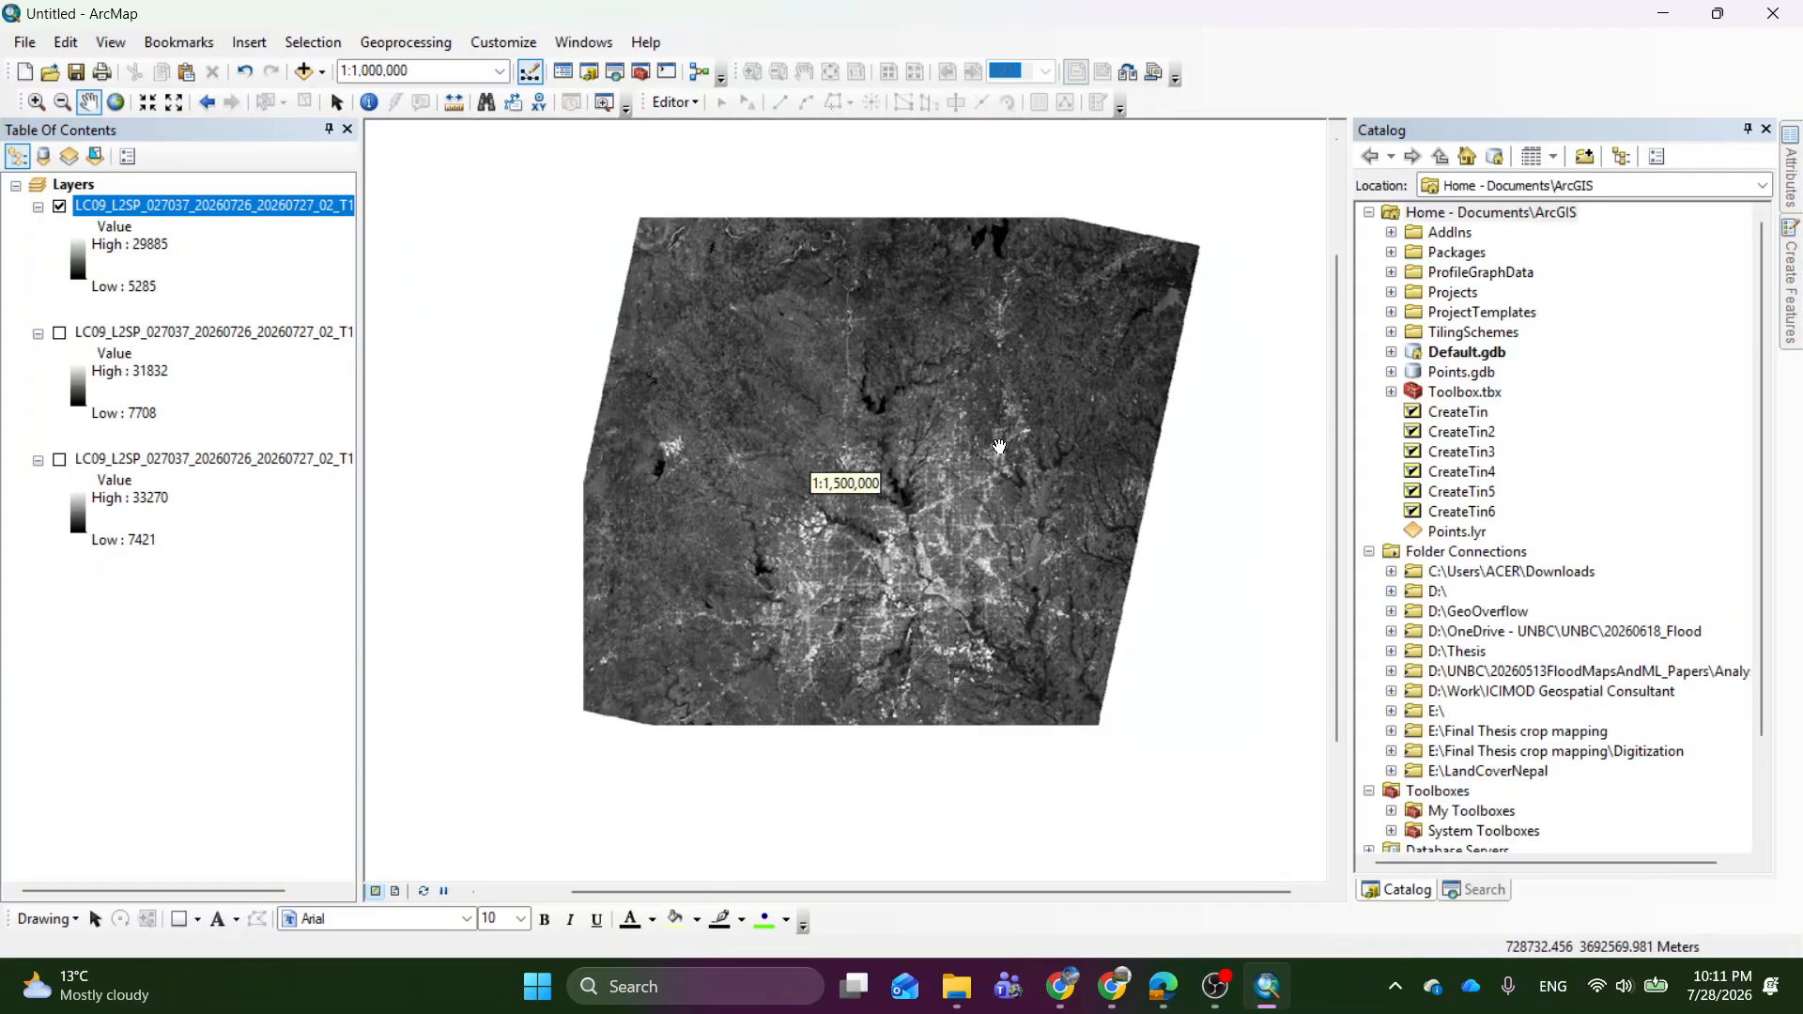
pyautogui.rightClick(153, 209)
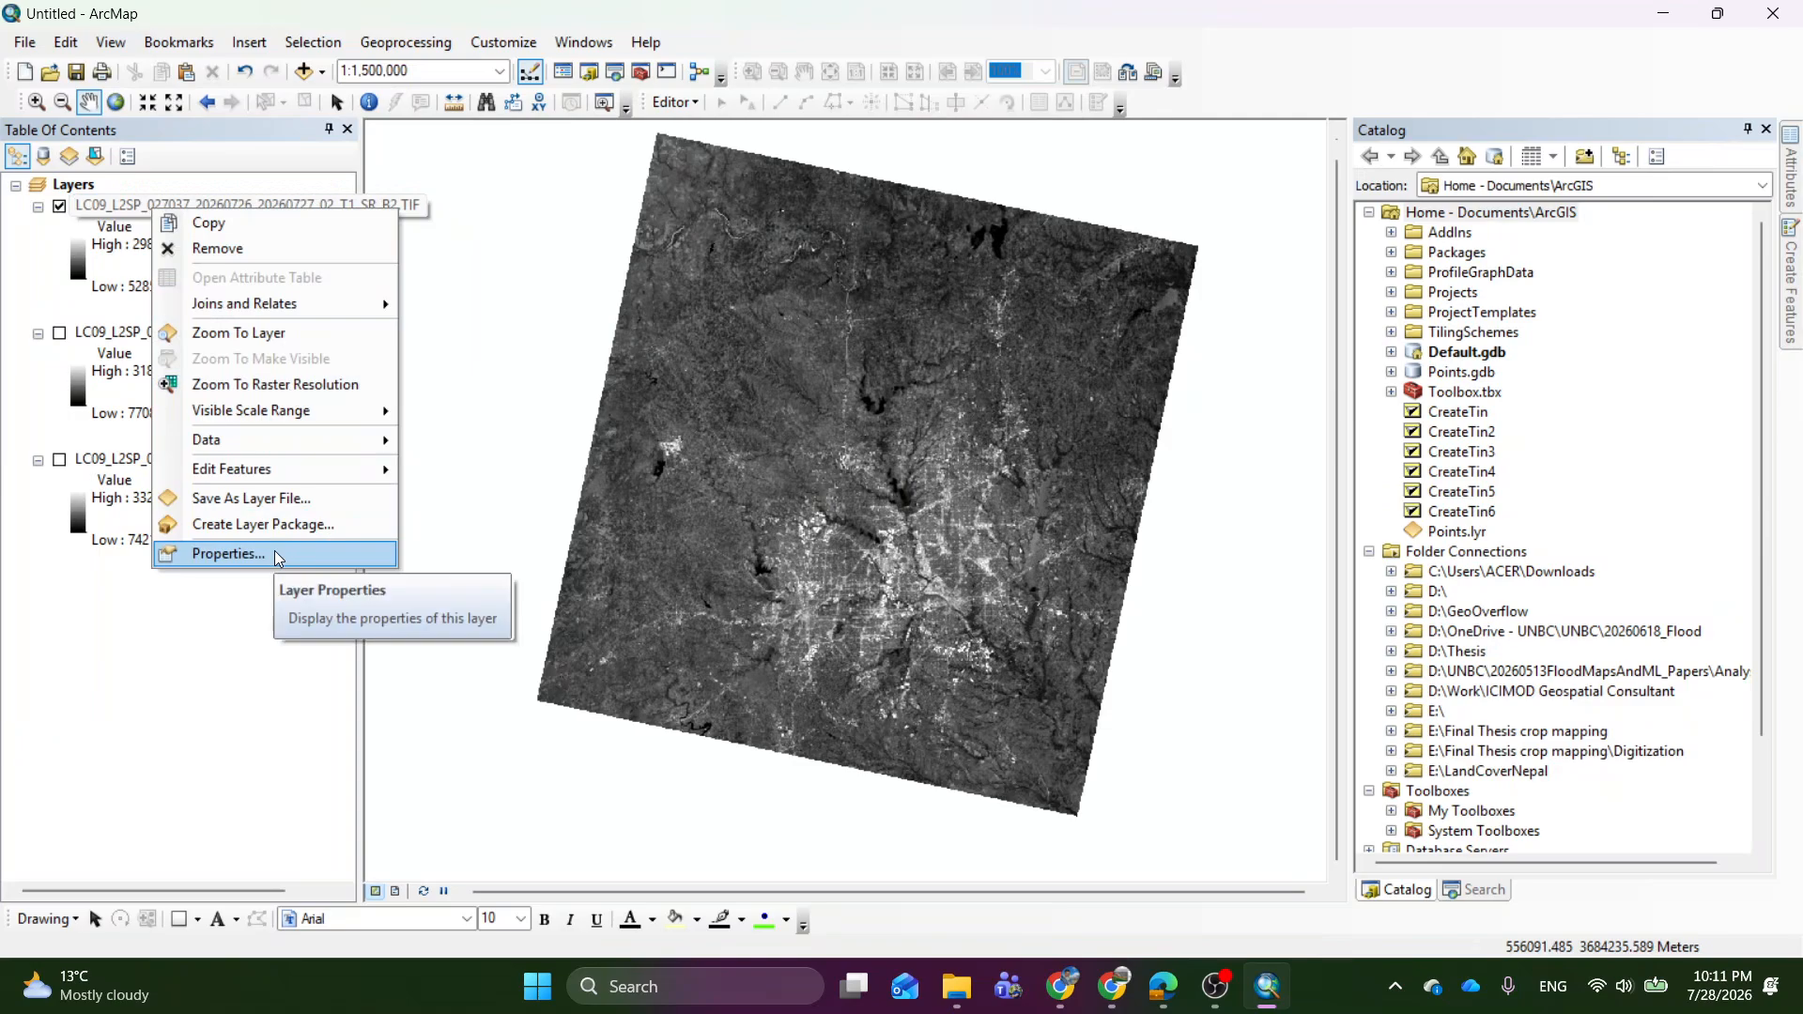
pyautogui.click(230, 554)
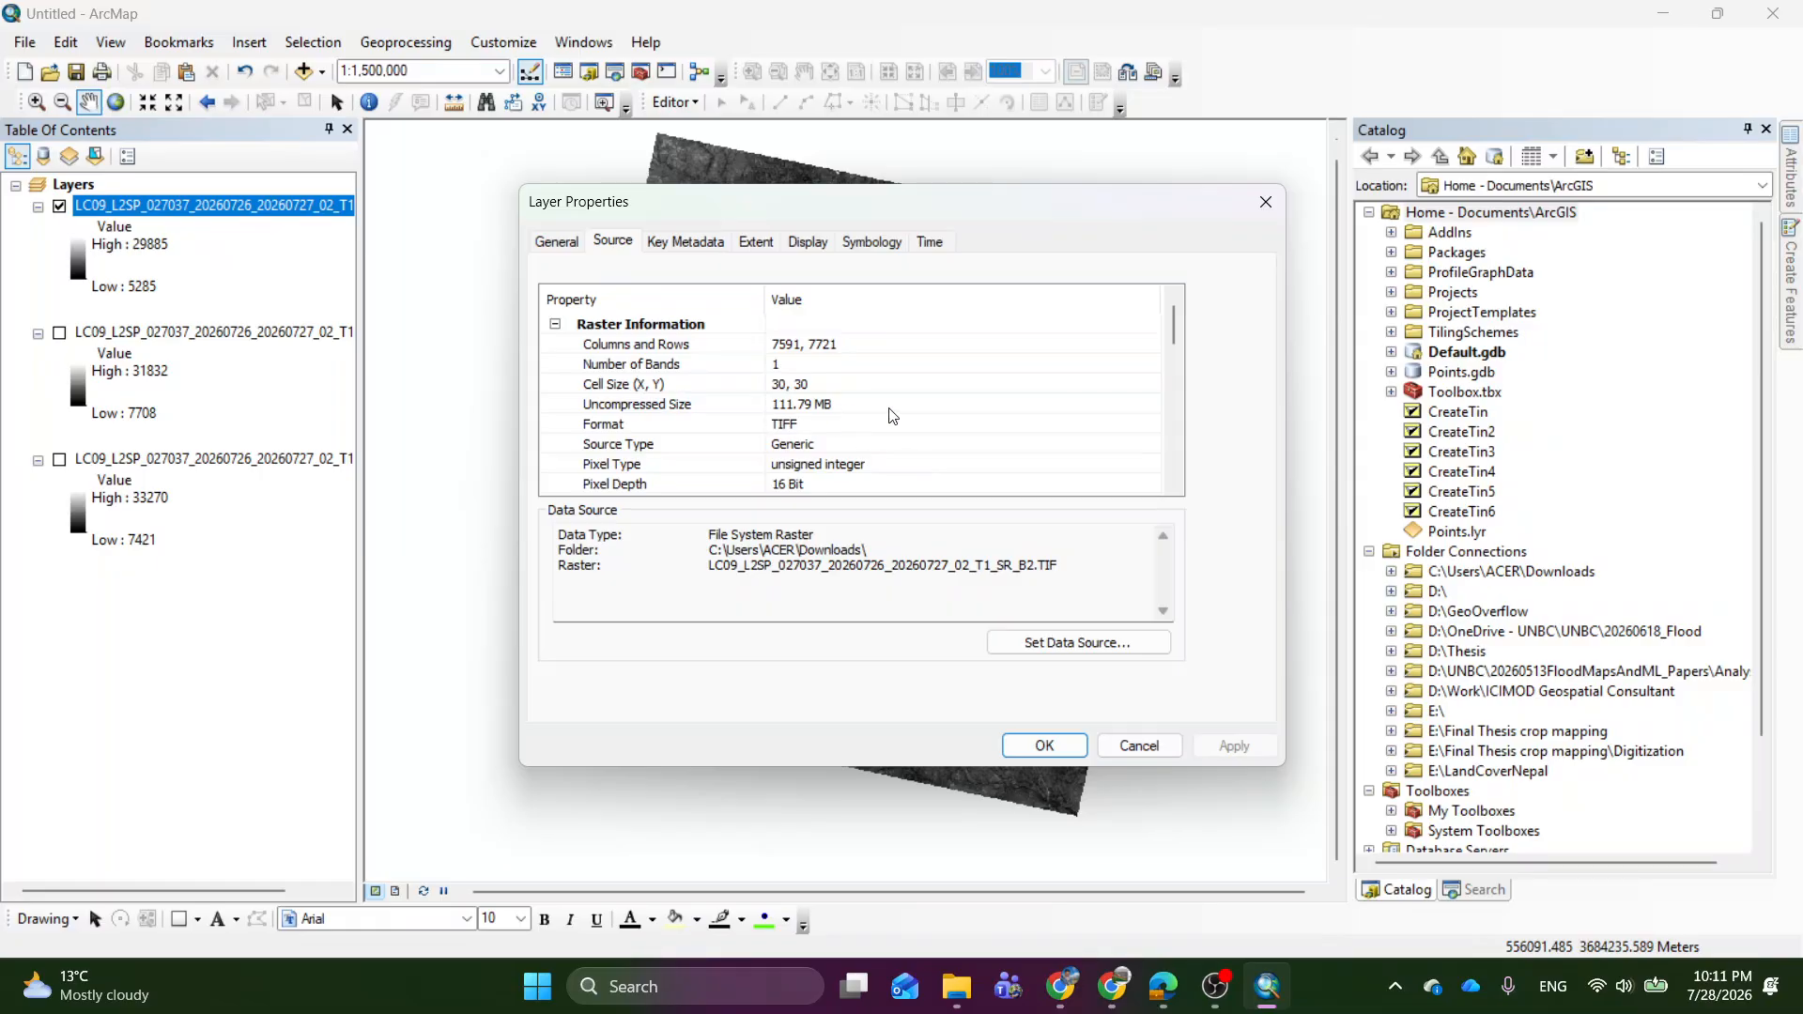
pyautogui.scroll(-1, 909, 430)
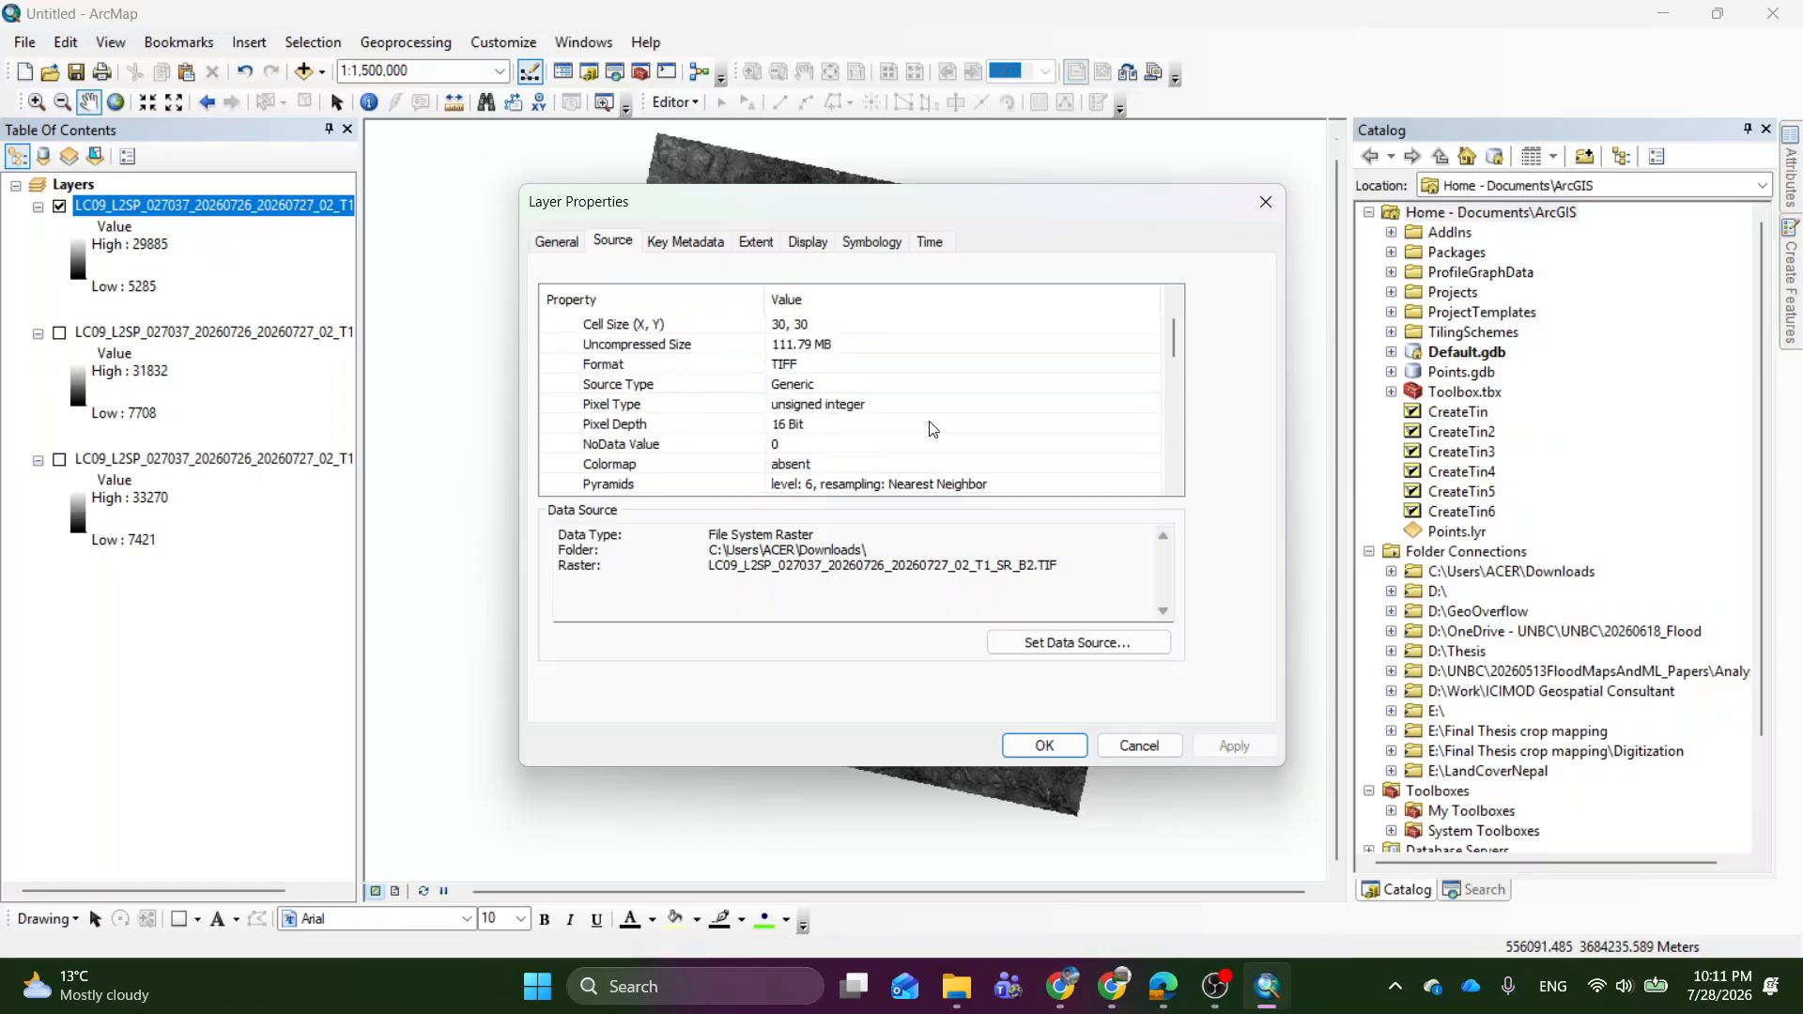
pyautogui.scroll(-5, 968, 420)
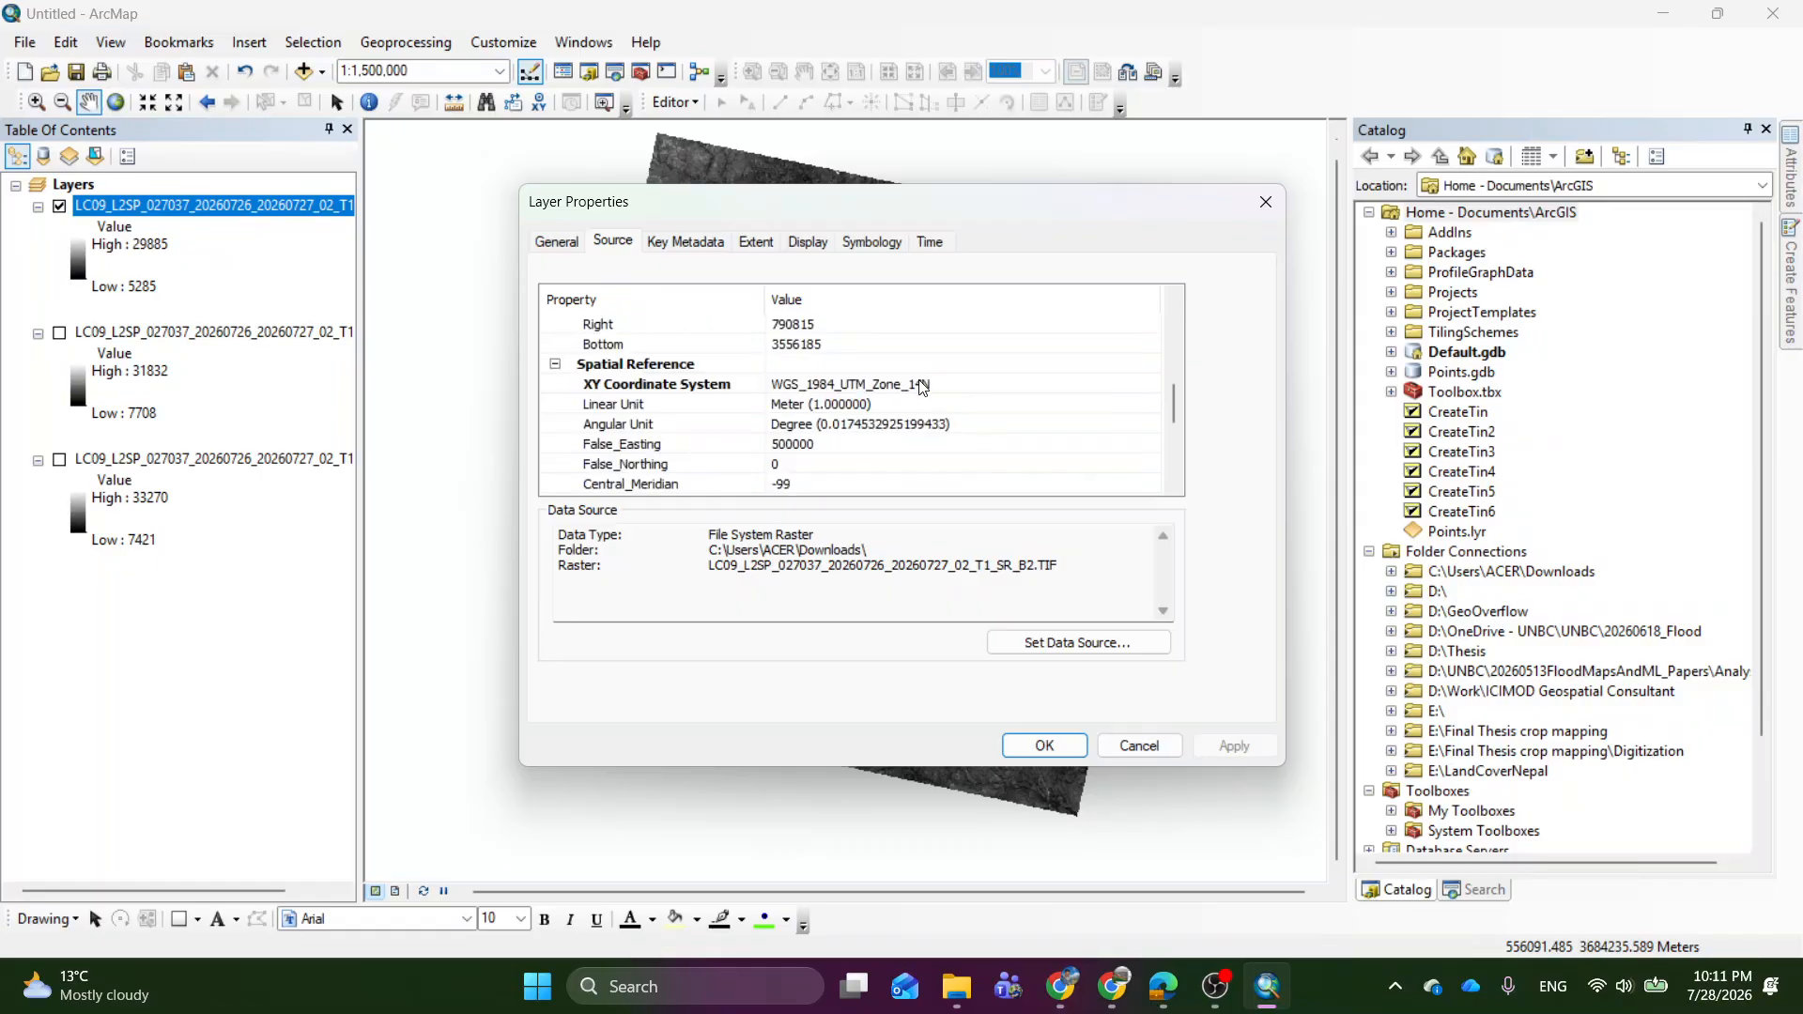
pyautogui.scroll(-4, 920, 390)
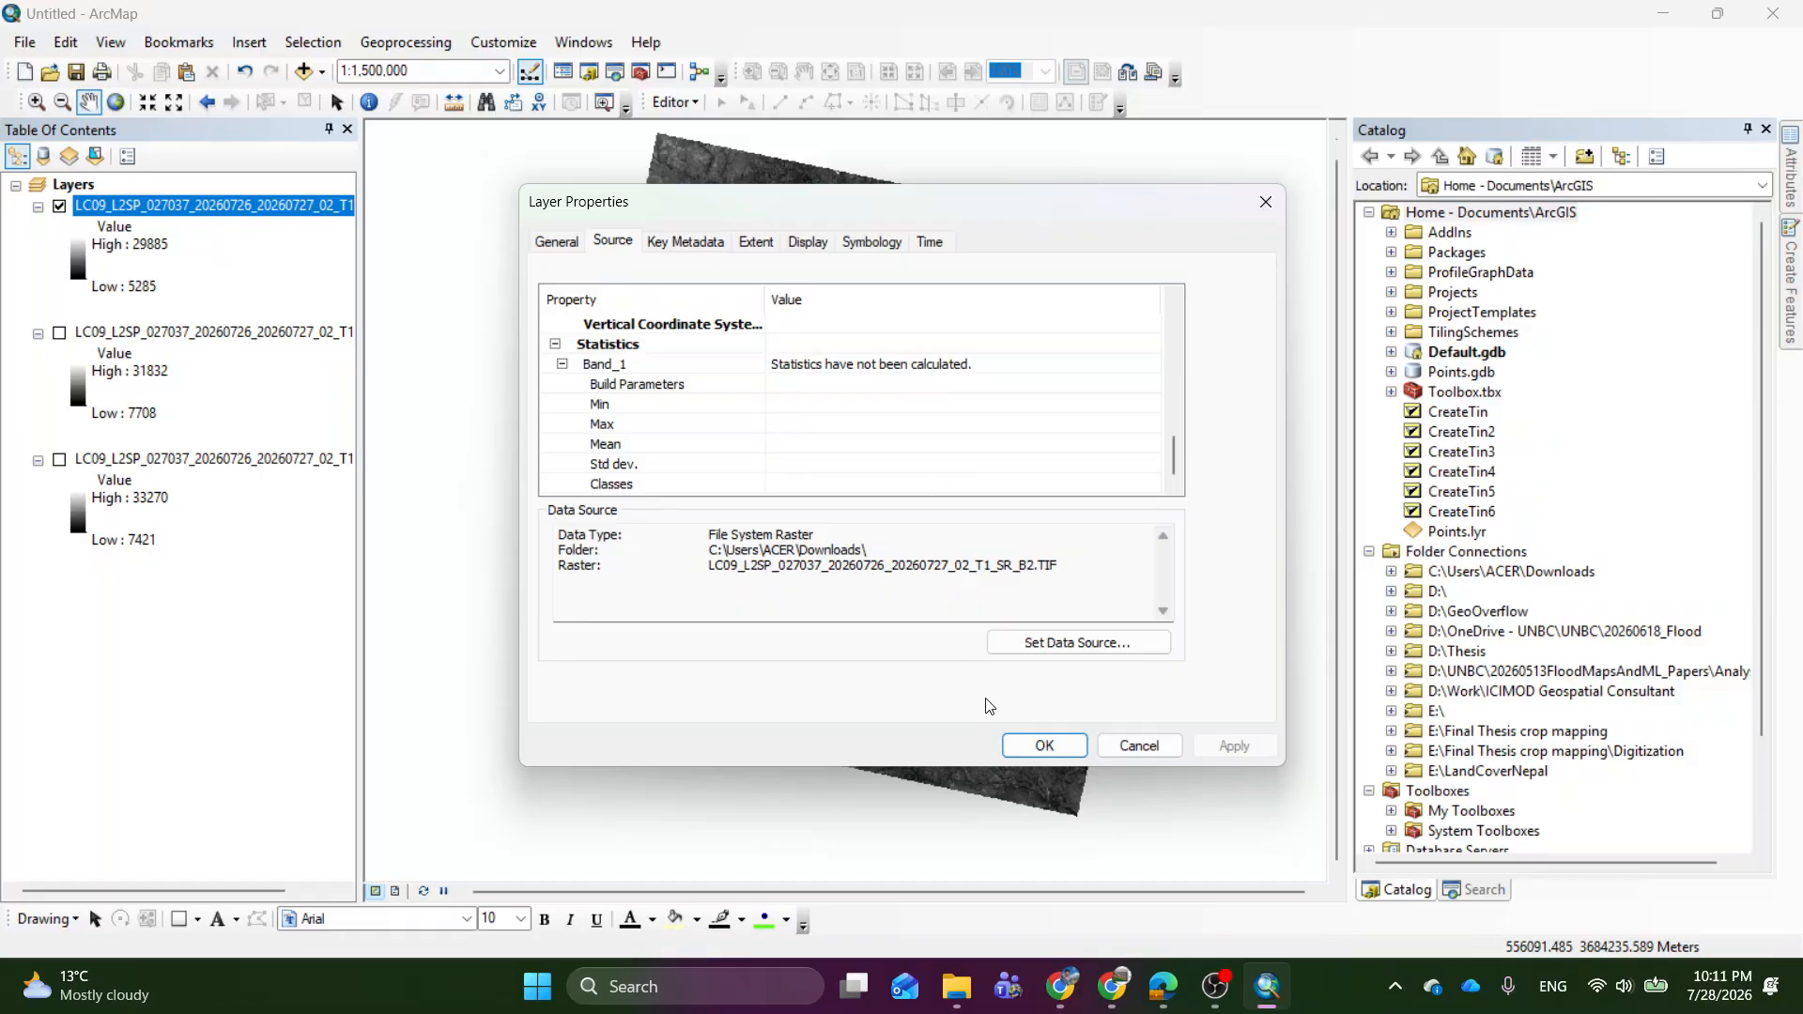
pyautogui.click(1139, 745)
pyautogui.click(58, 604)
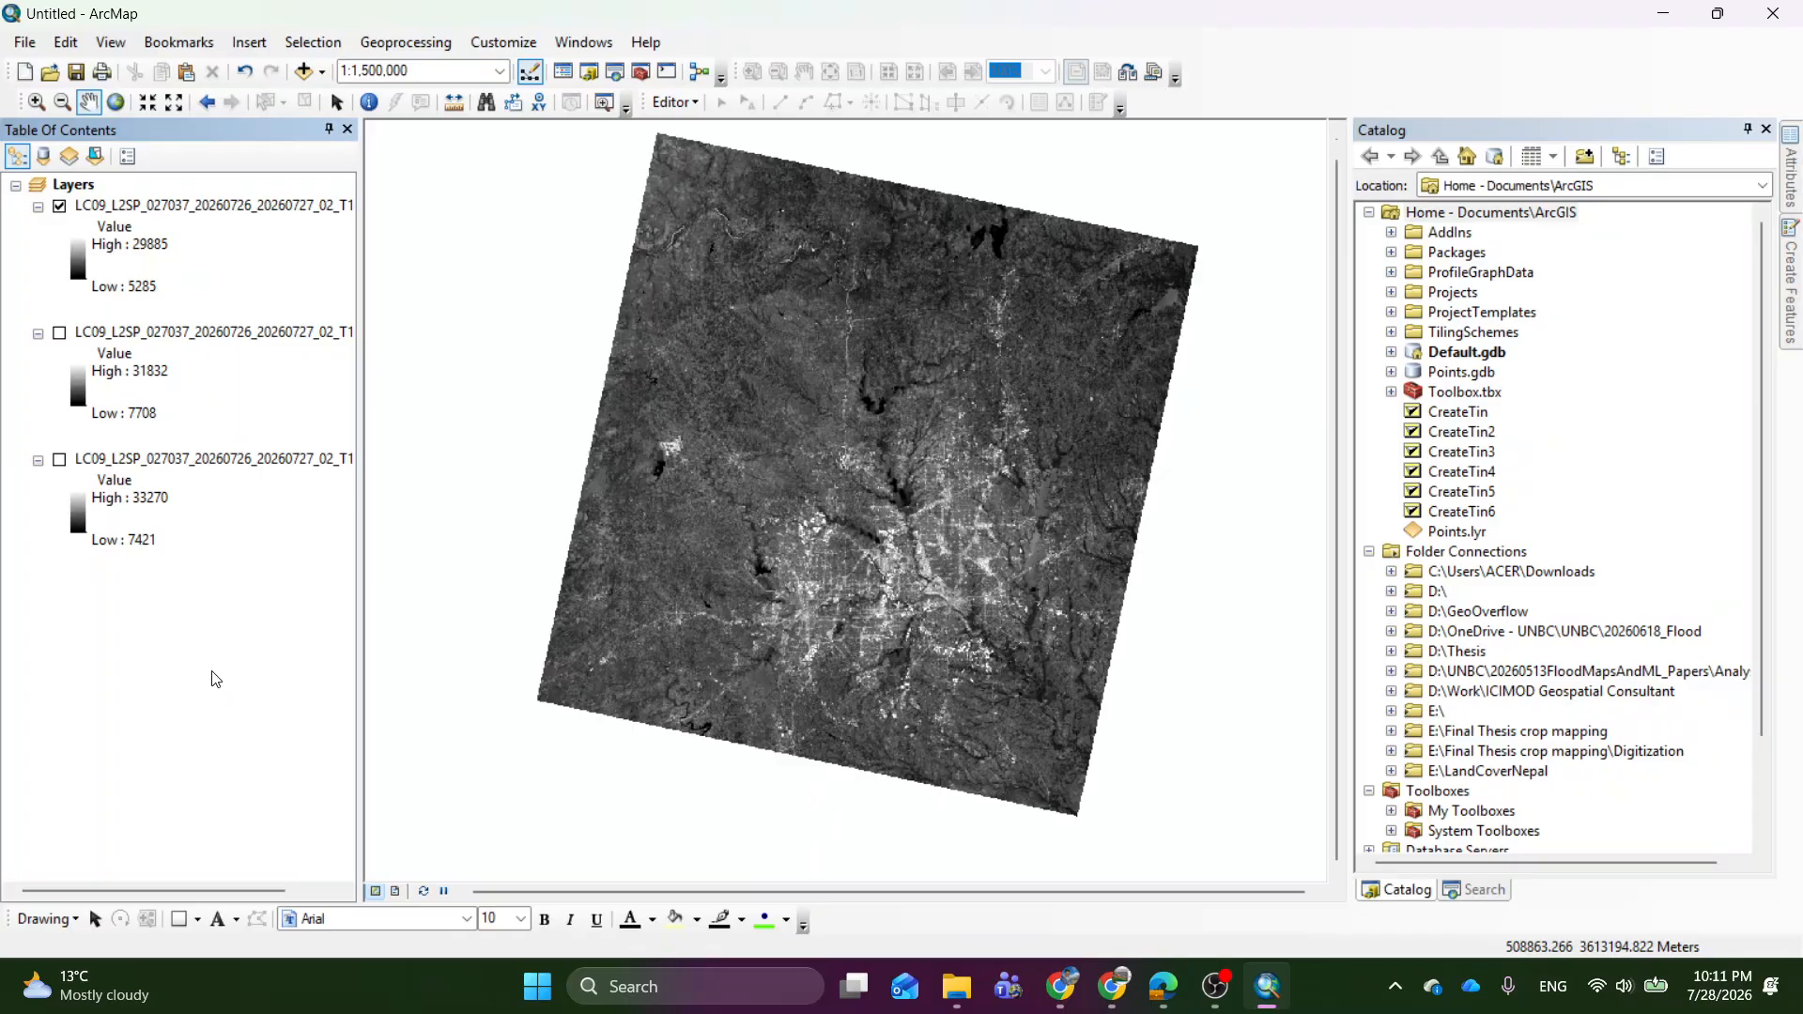
# Switch to EarthExplorer in Chrome, return to the data set selection and expand the UAS category to view its data sets.
pyautogui.click(1133, 987)
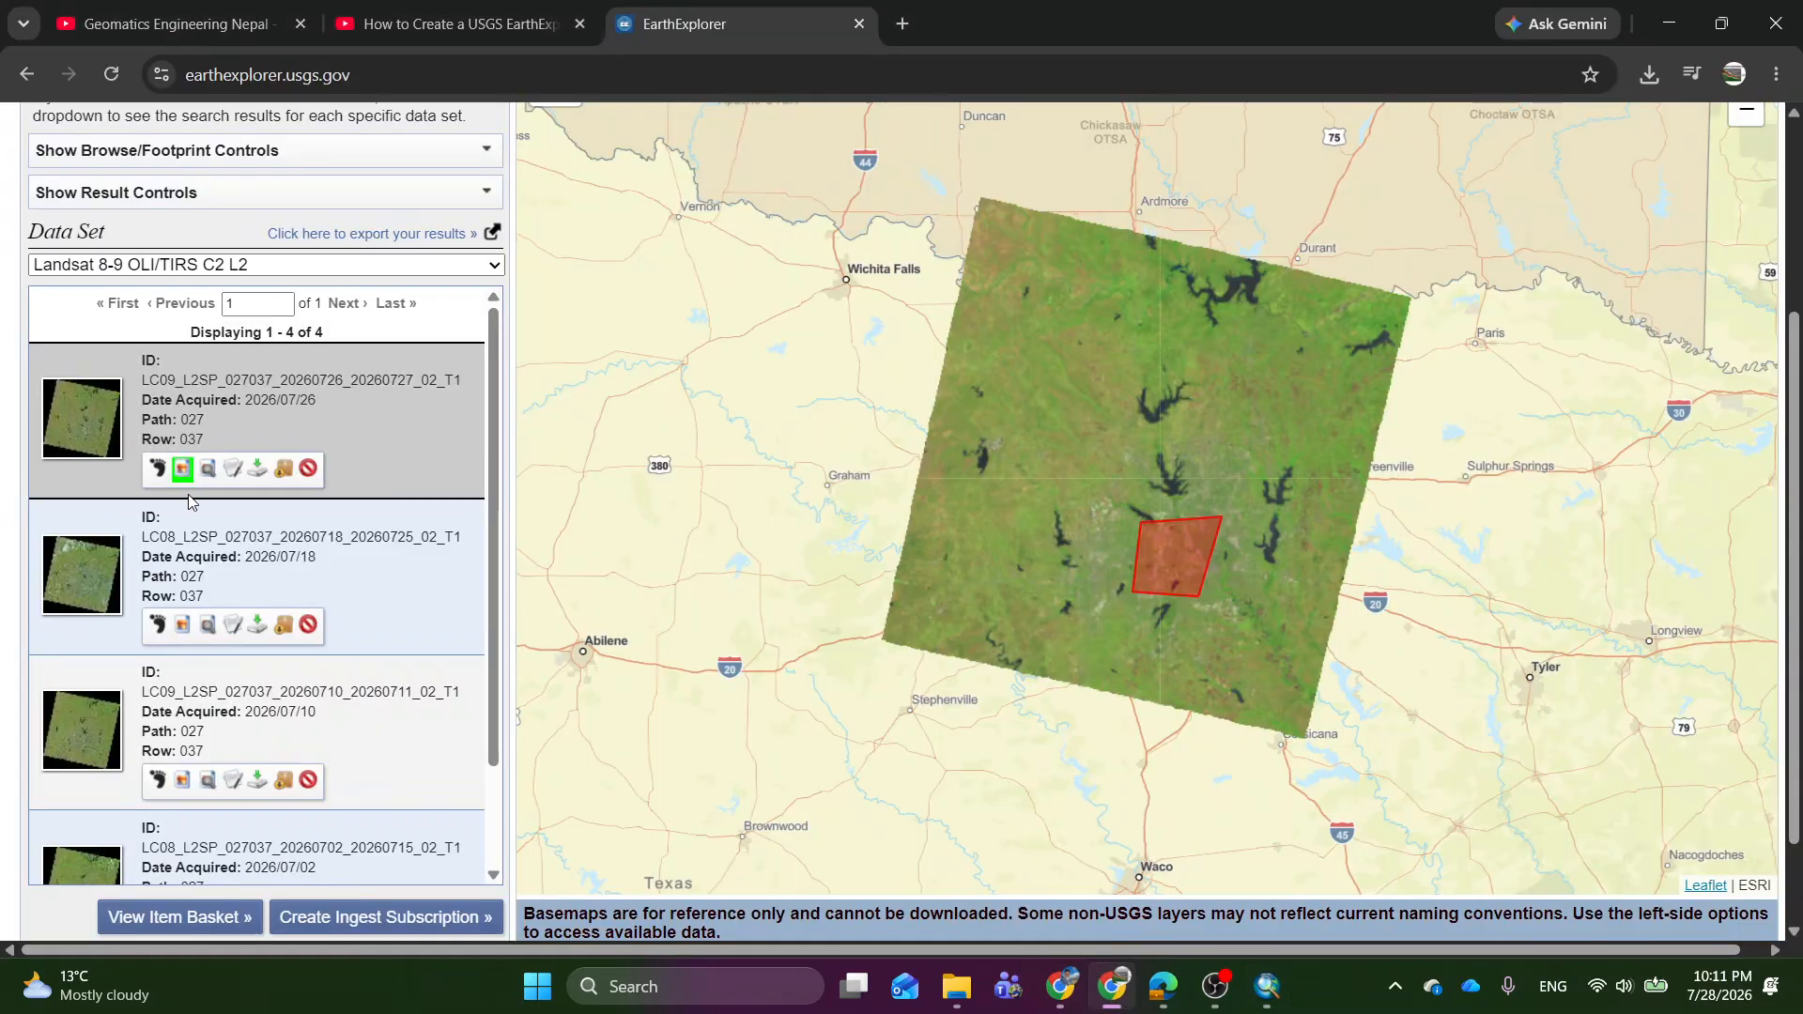
pyautogui.scroll(3, 192, 503)
pyautogui.click(109, 324)
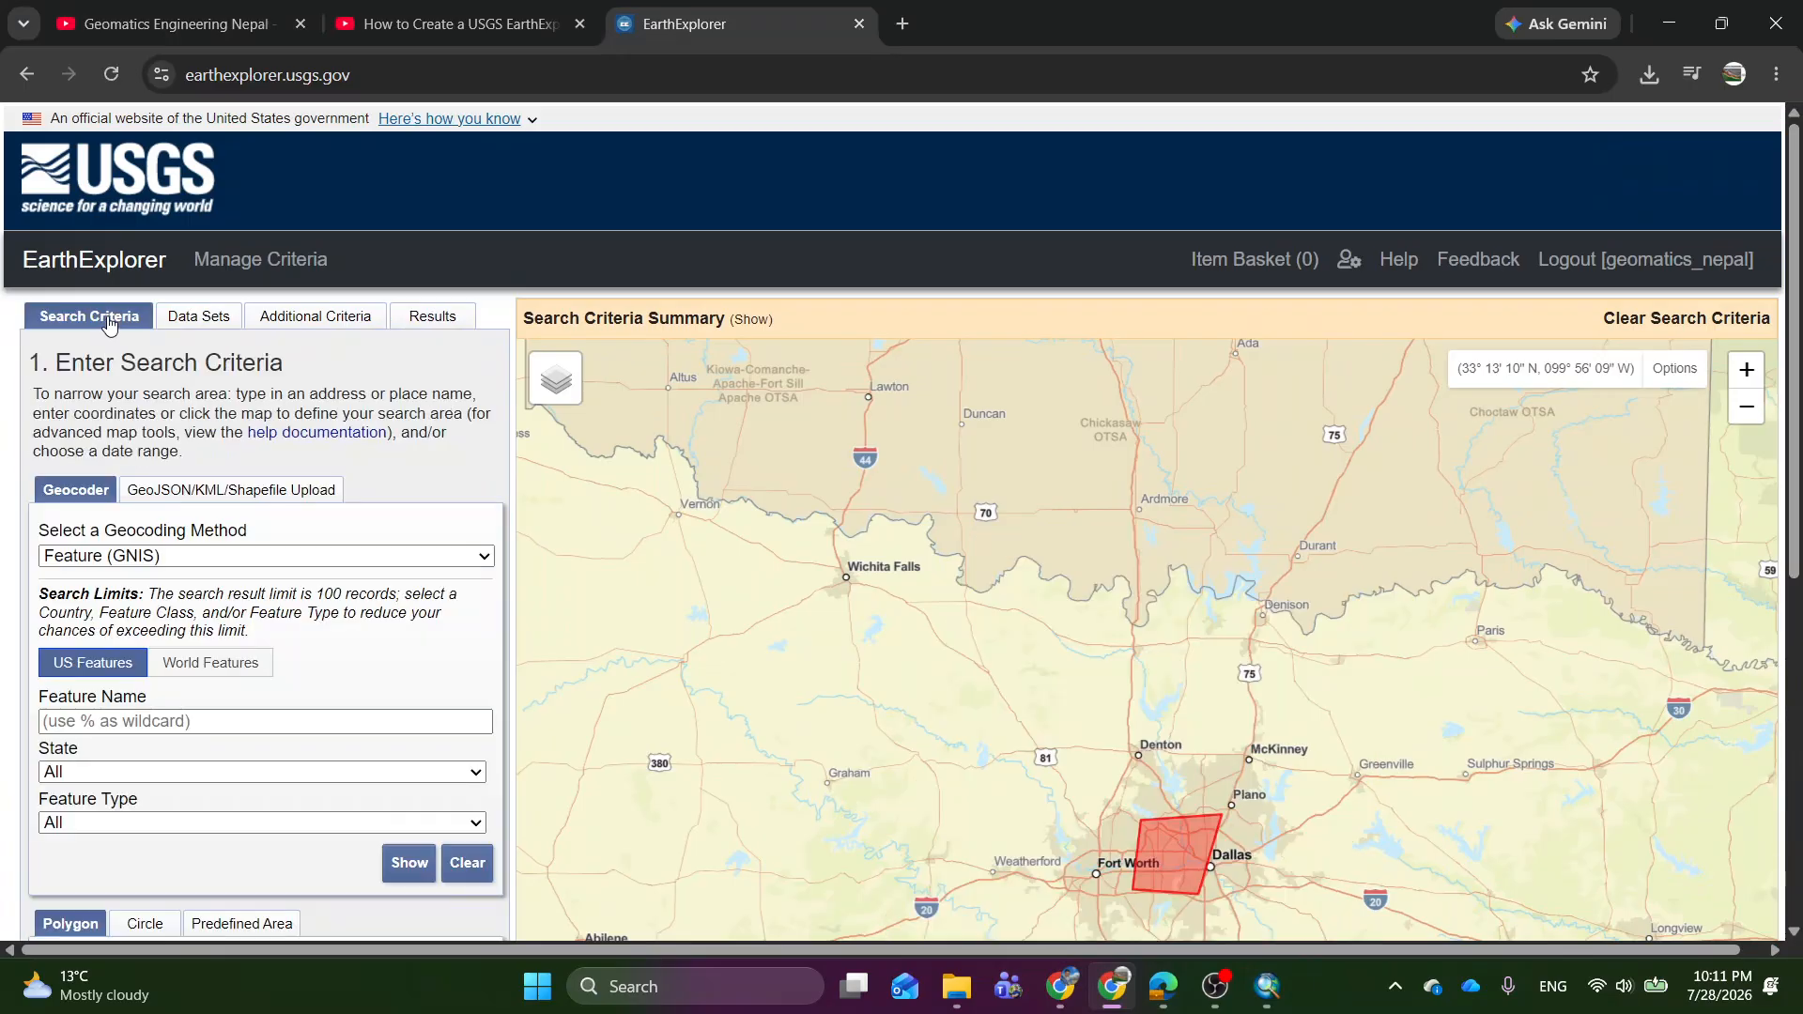
pyautogui.click(216, 324)
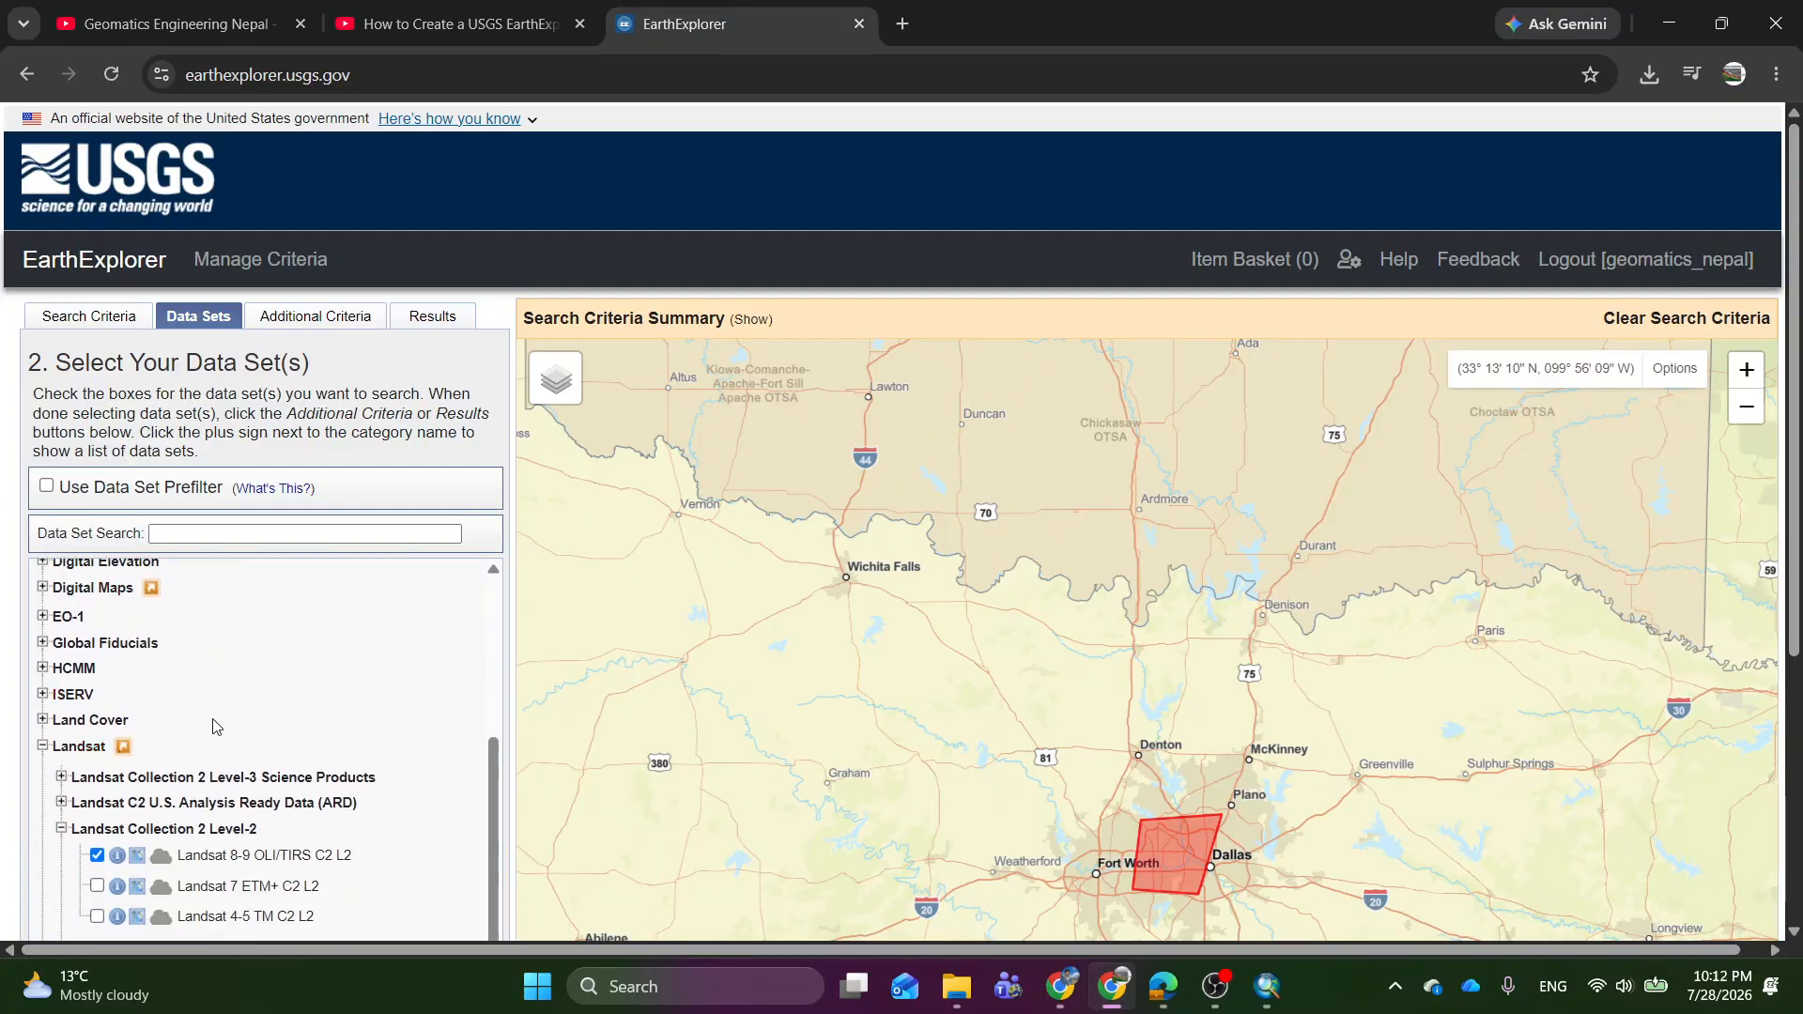
pyautogui.scroll(-4, 216, 726)
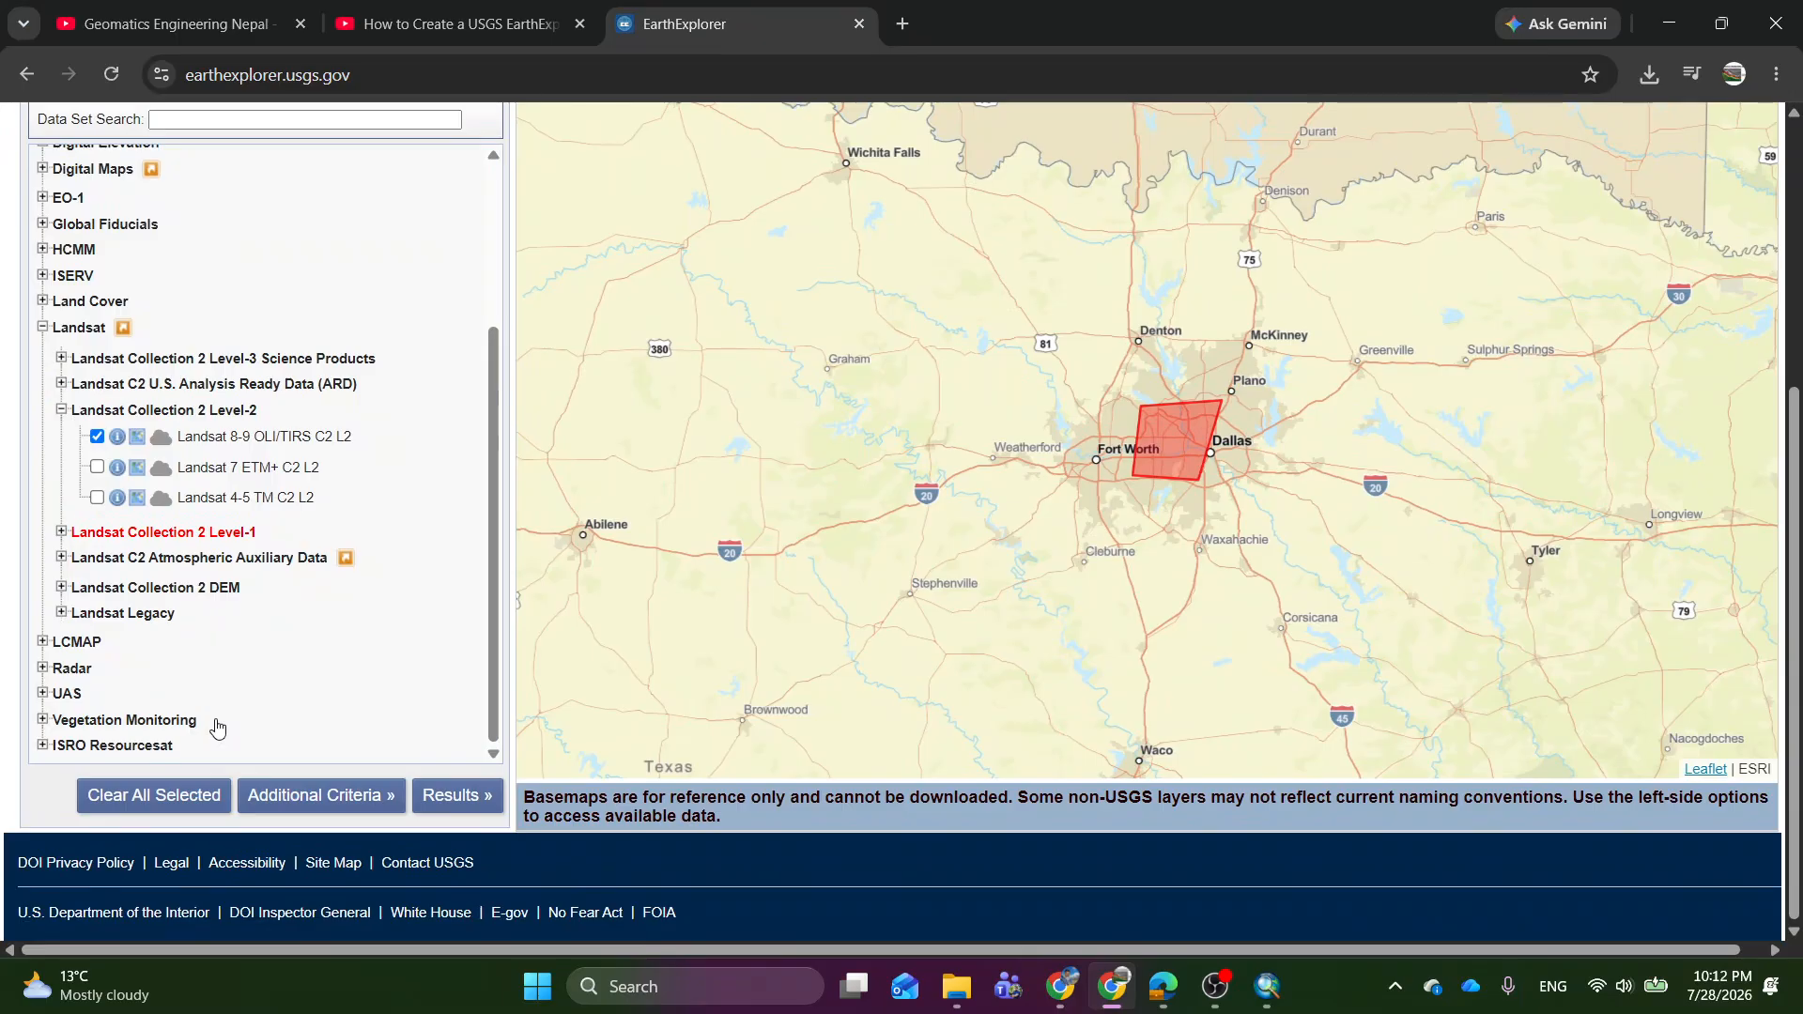
pyautogui.click(67, 699)
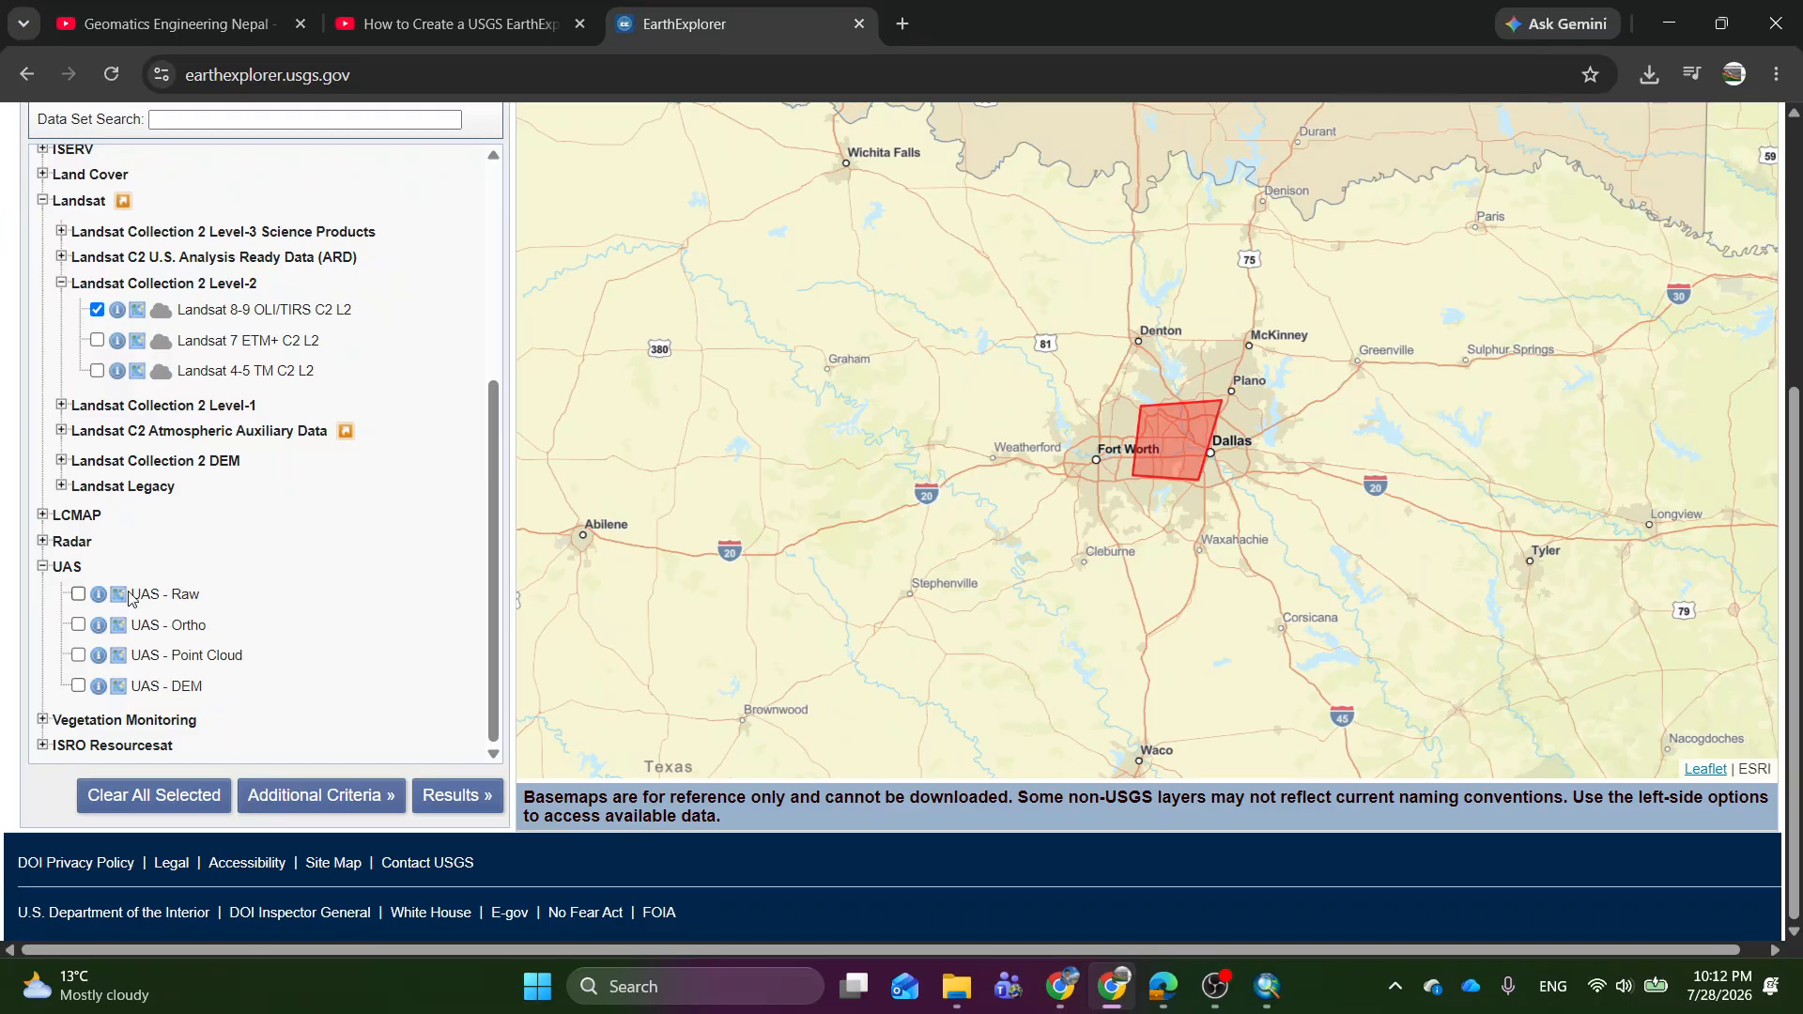